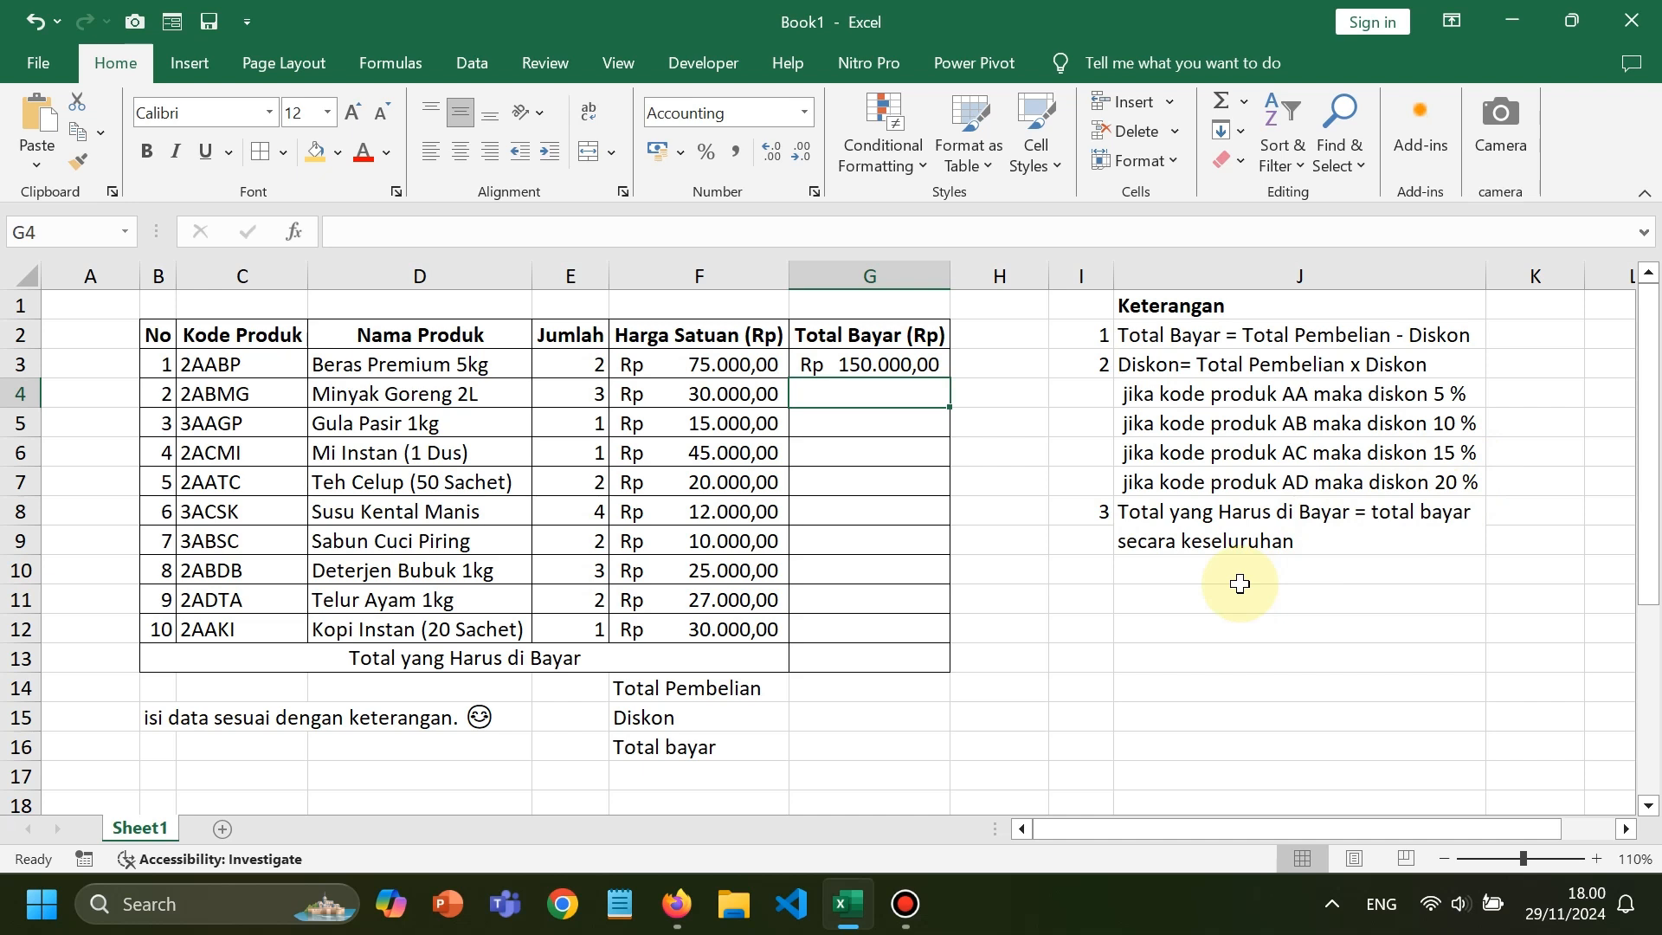
Clear the Total Bayar entry for Beras Premium 5kg in cell G3
left_click(910, 359)
key("Delete")
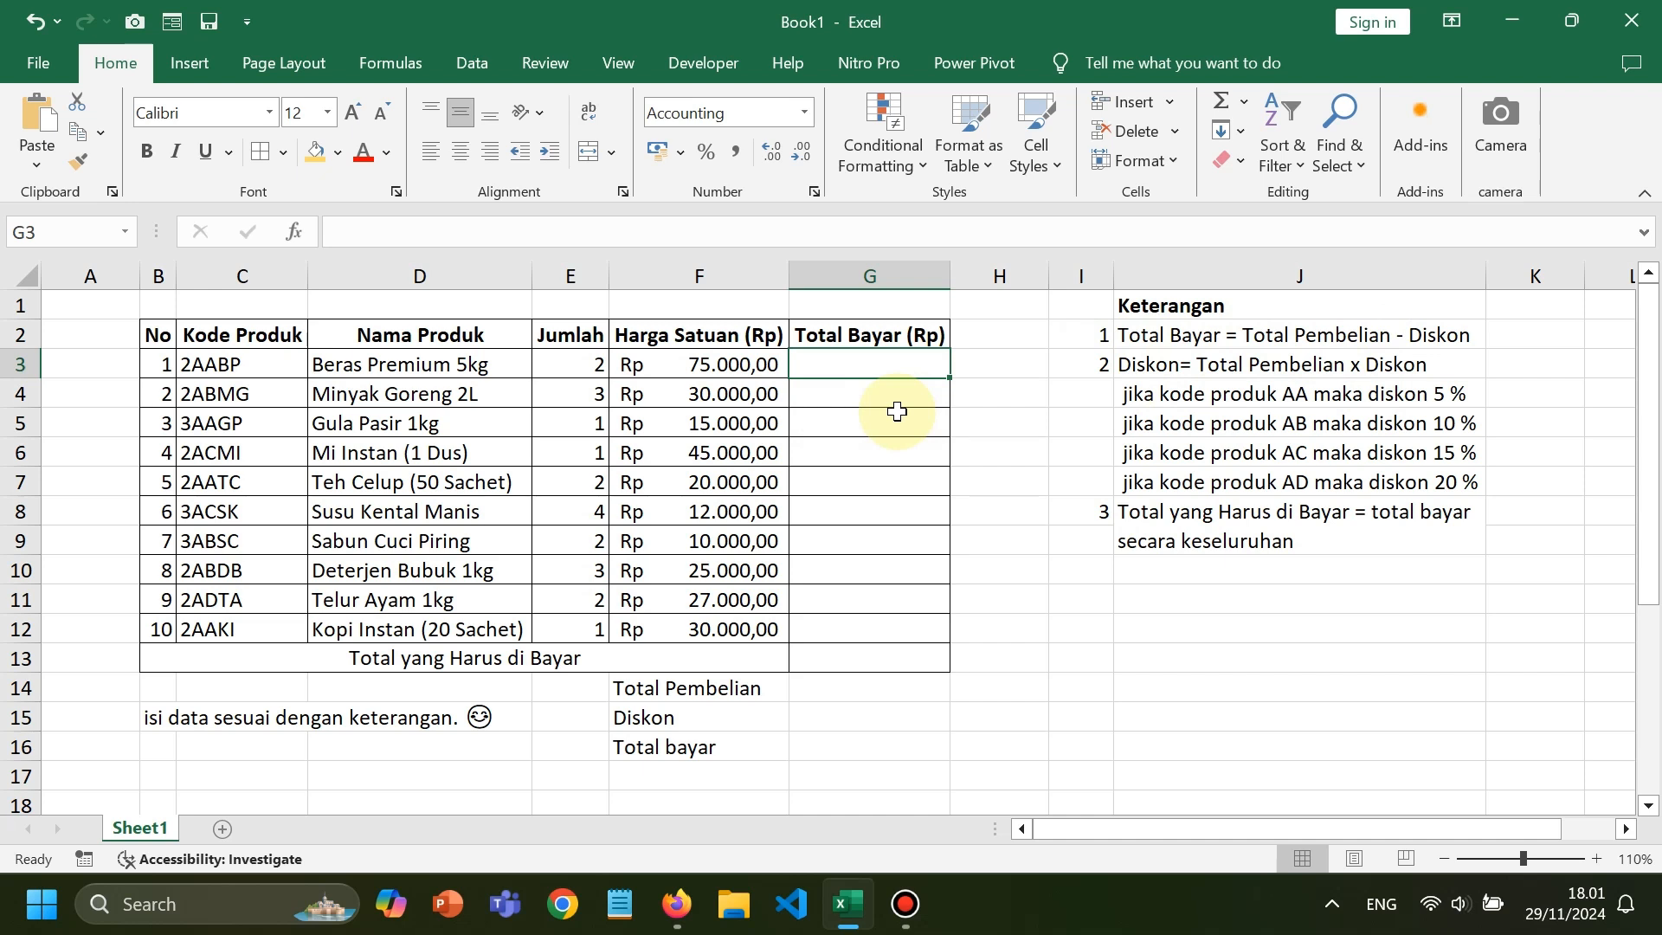
type("=")
left_click(582, 364)
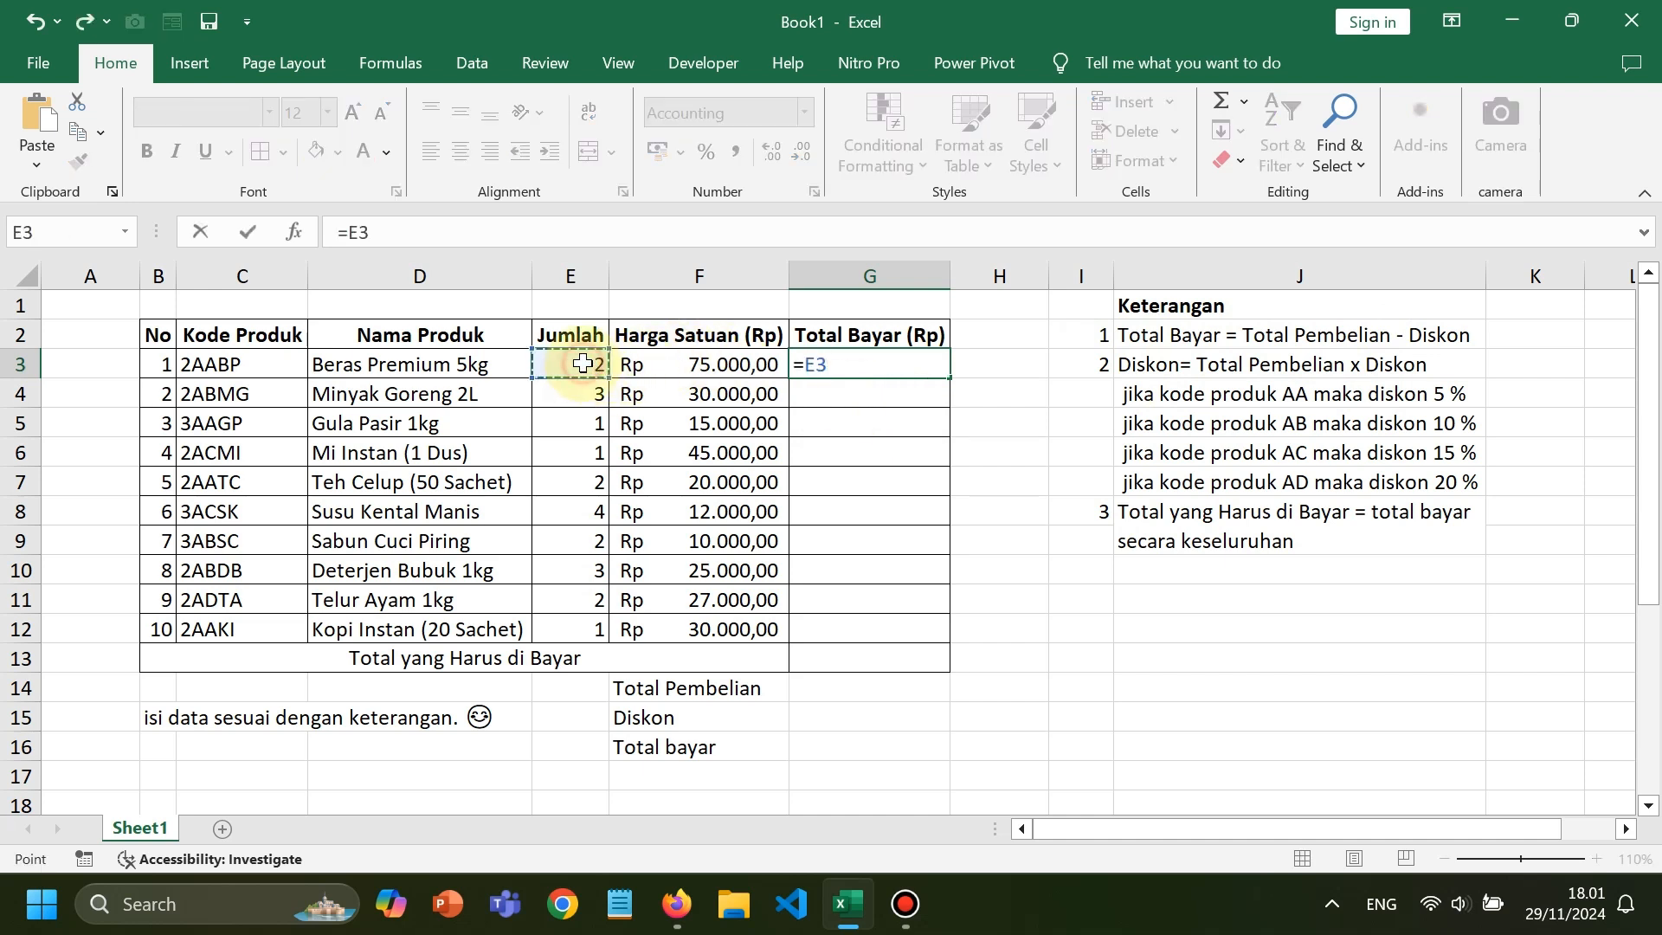
type("*")
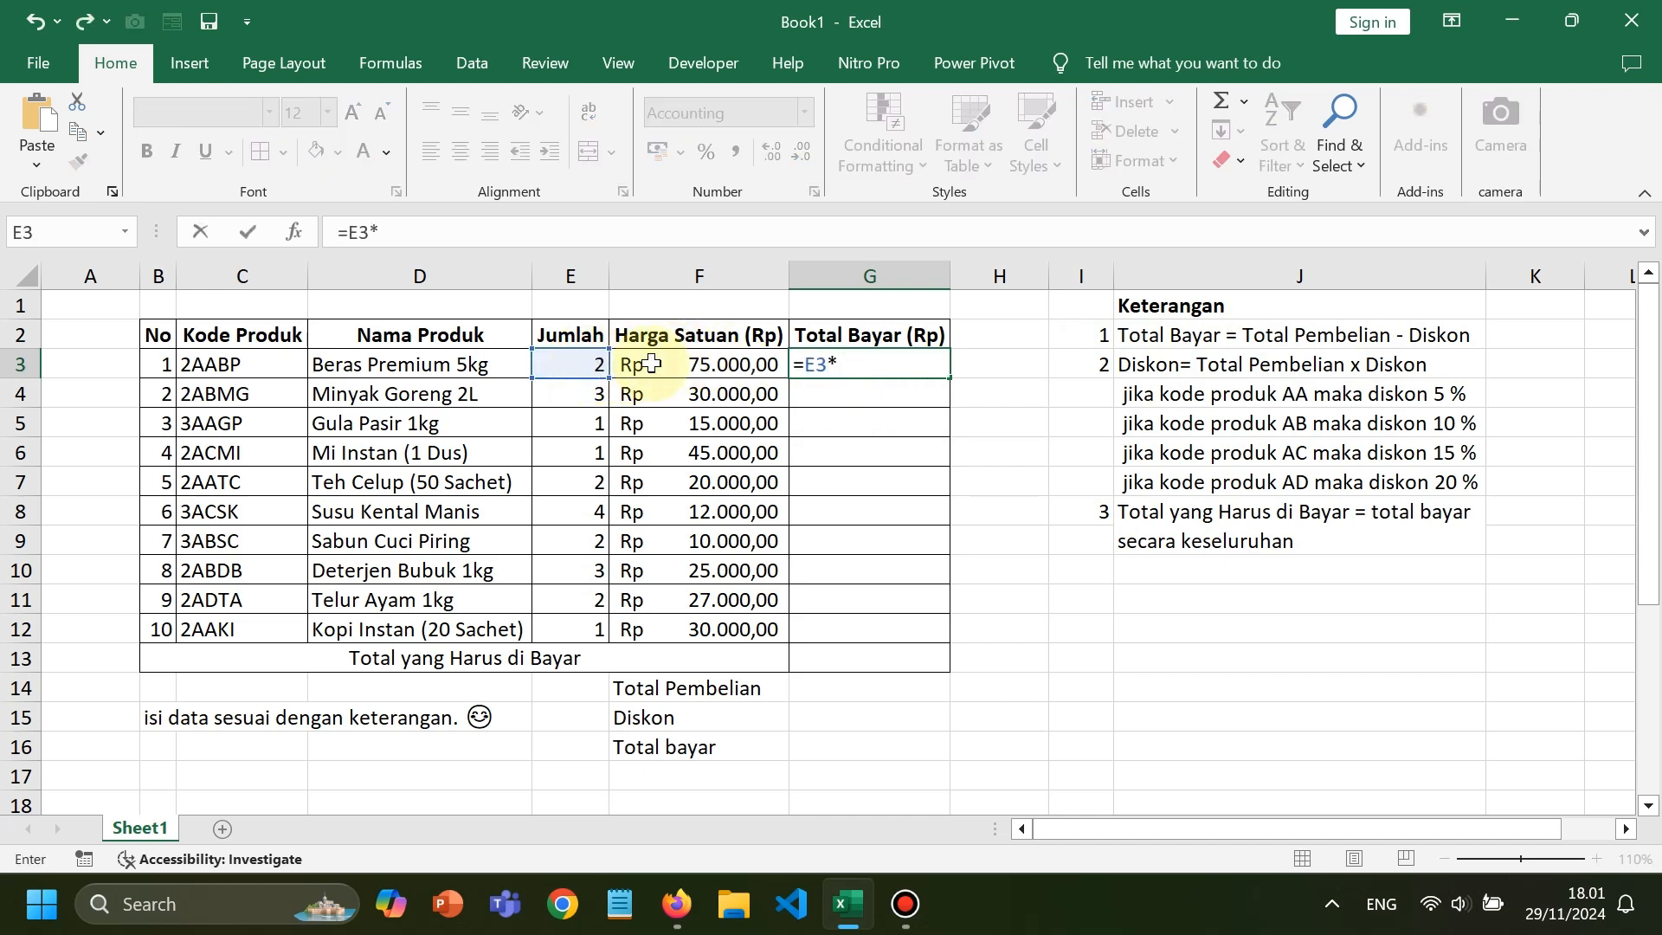
left_click(650, 364)
type("-")
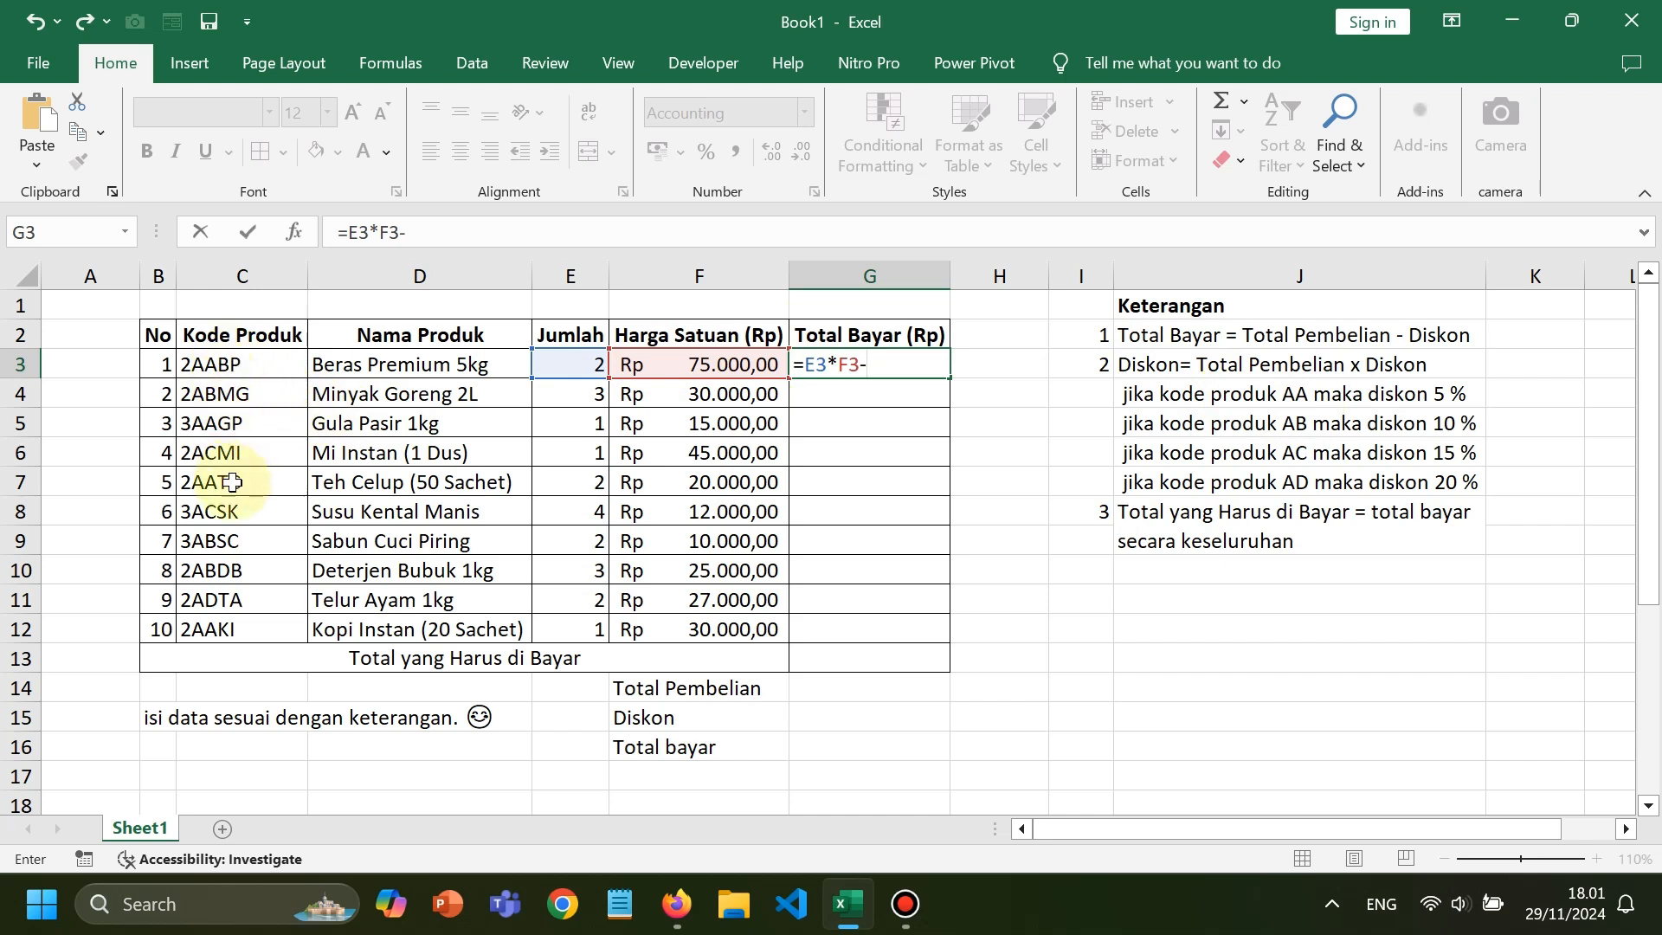
key("Escape")
left_click(230, 367)
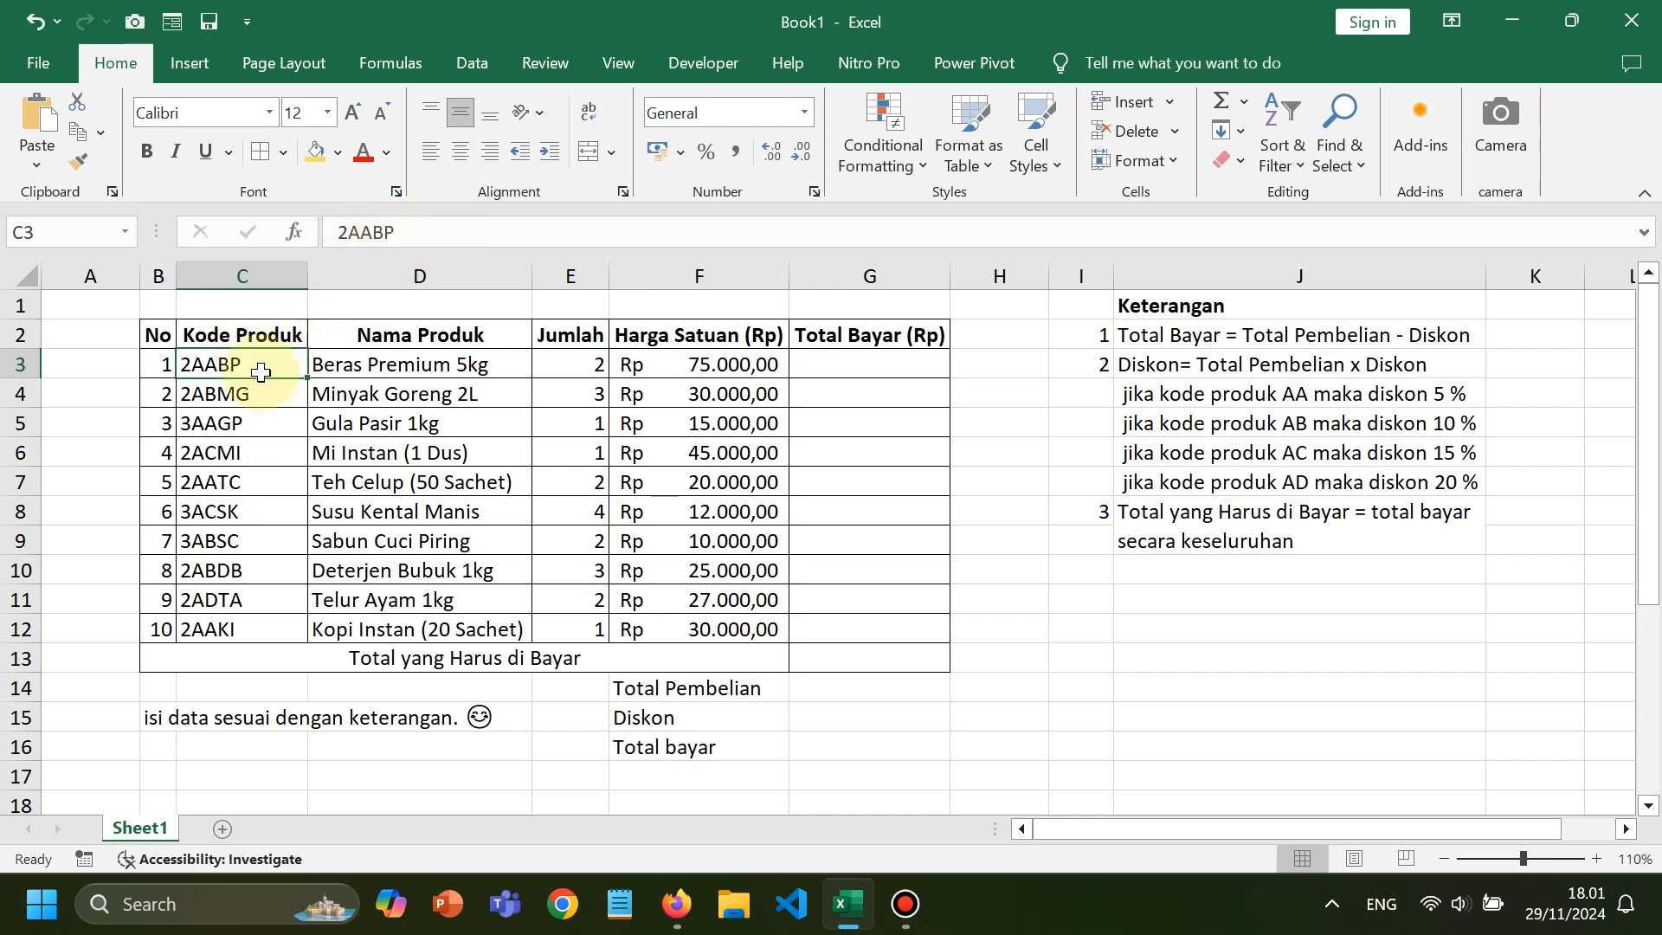
left_click_drag(227, 397, 248, 627)
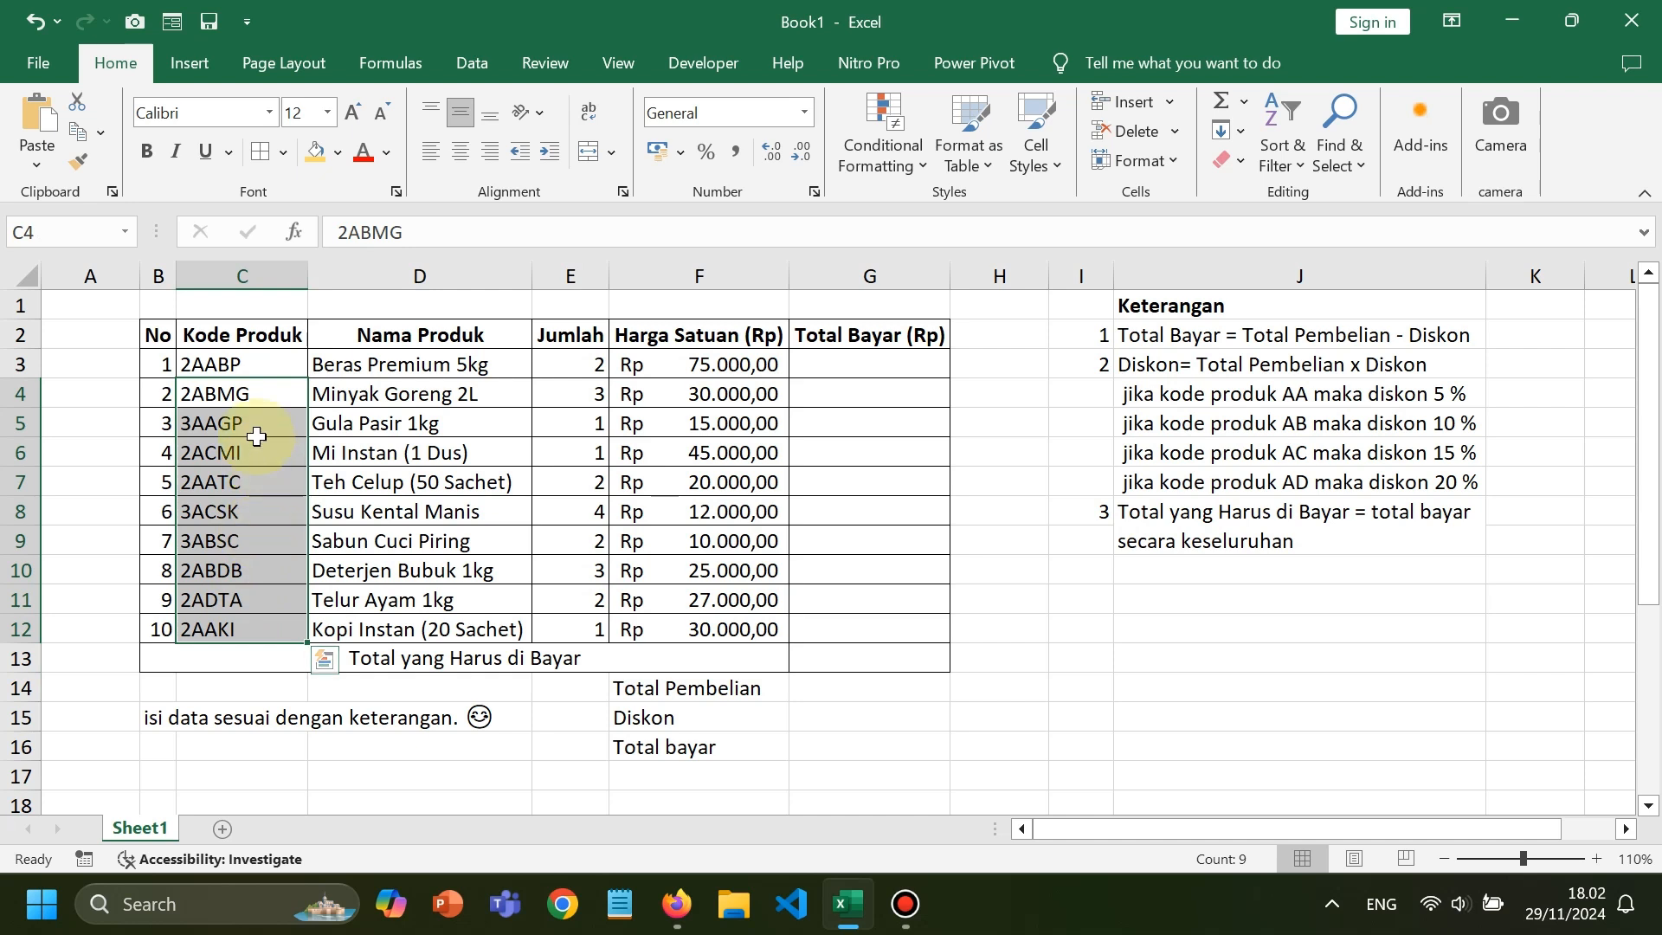
left_click(232, 421)
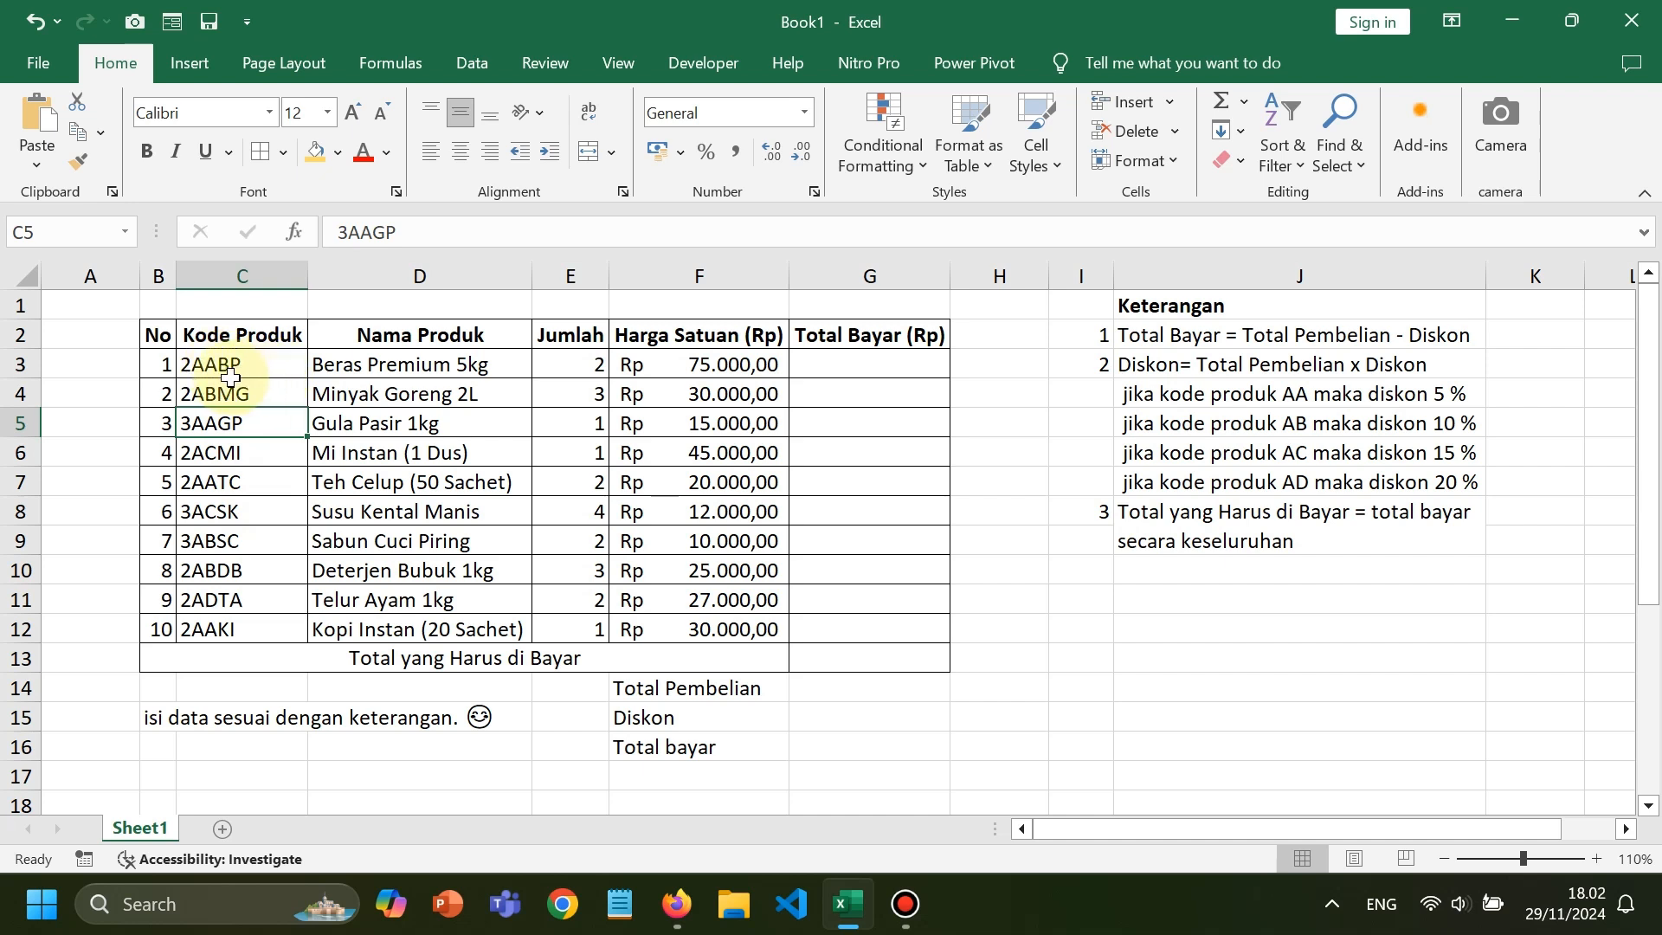
Enter the formula =IF(C3="AA";5%) in cell G3 to test the product code for its discount
left_click(827, 369)
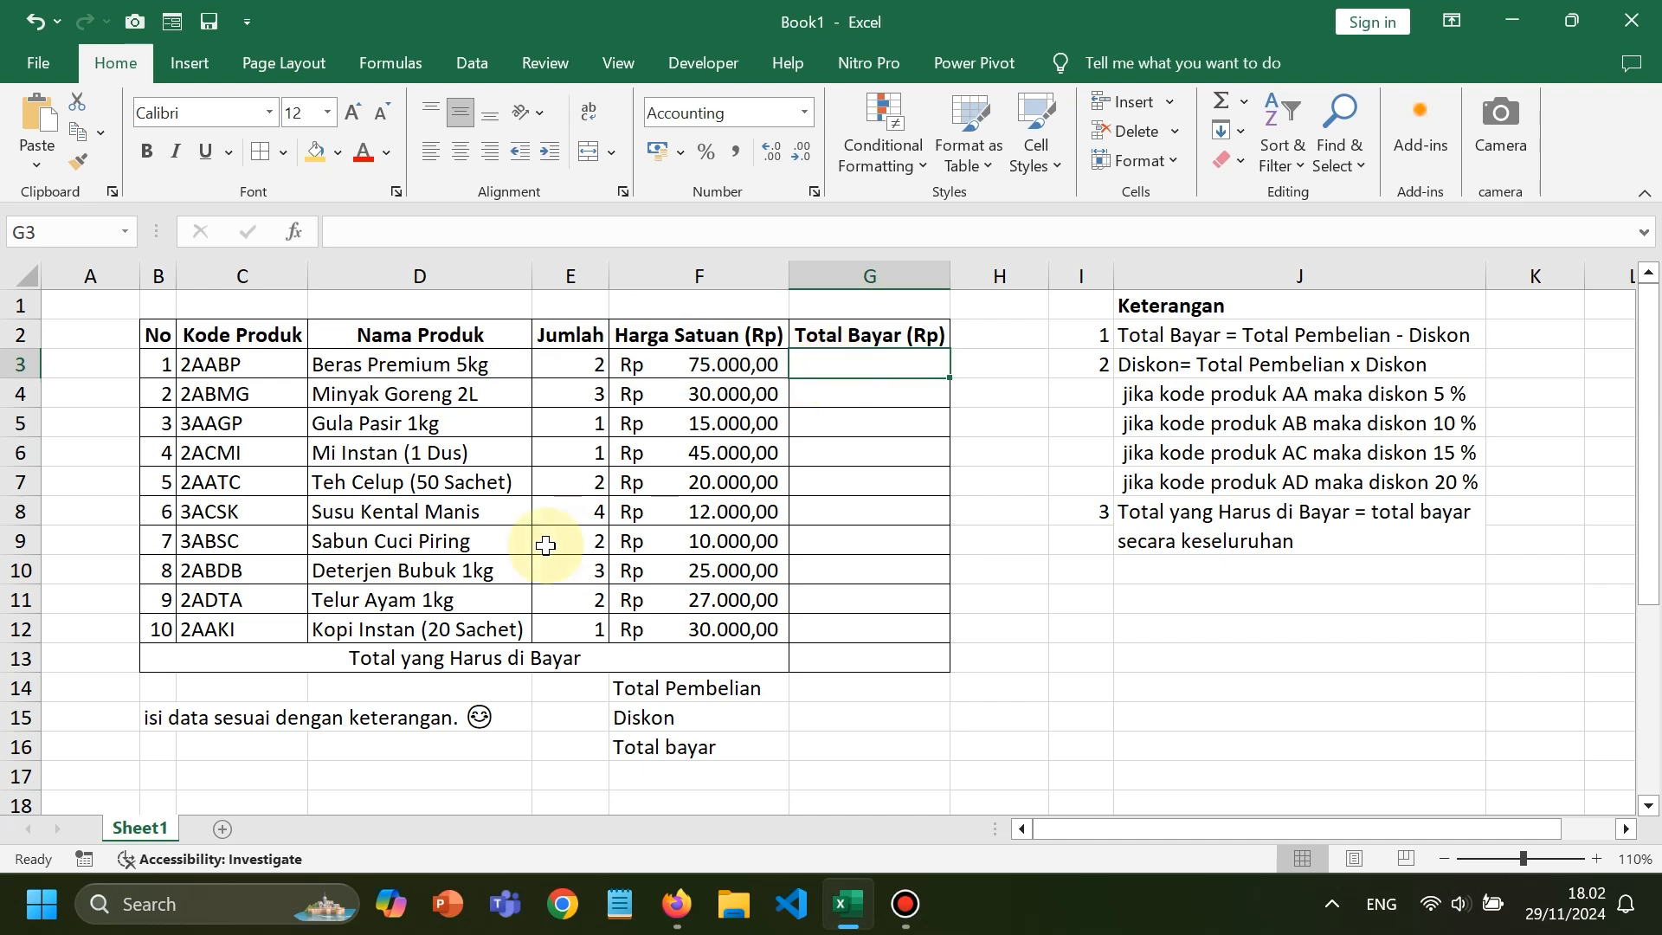
type("=")
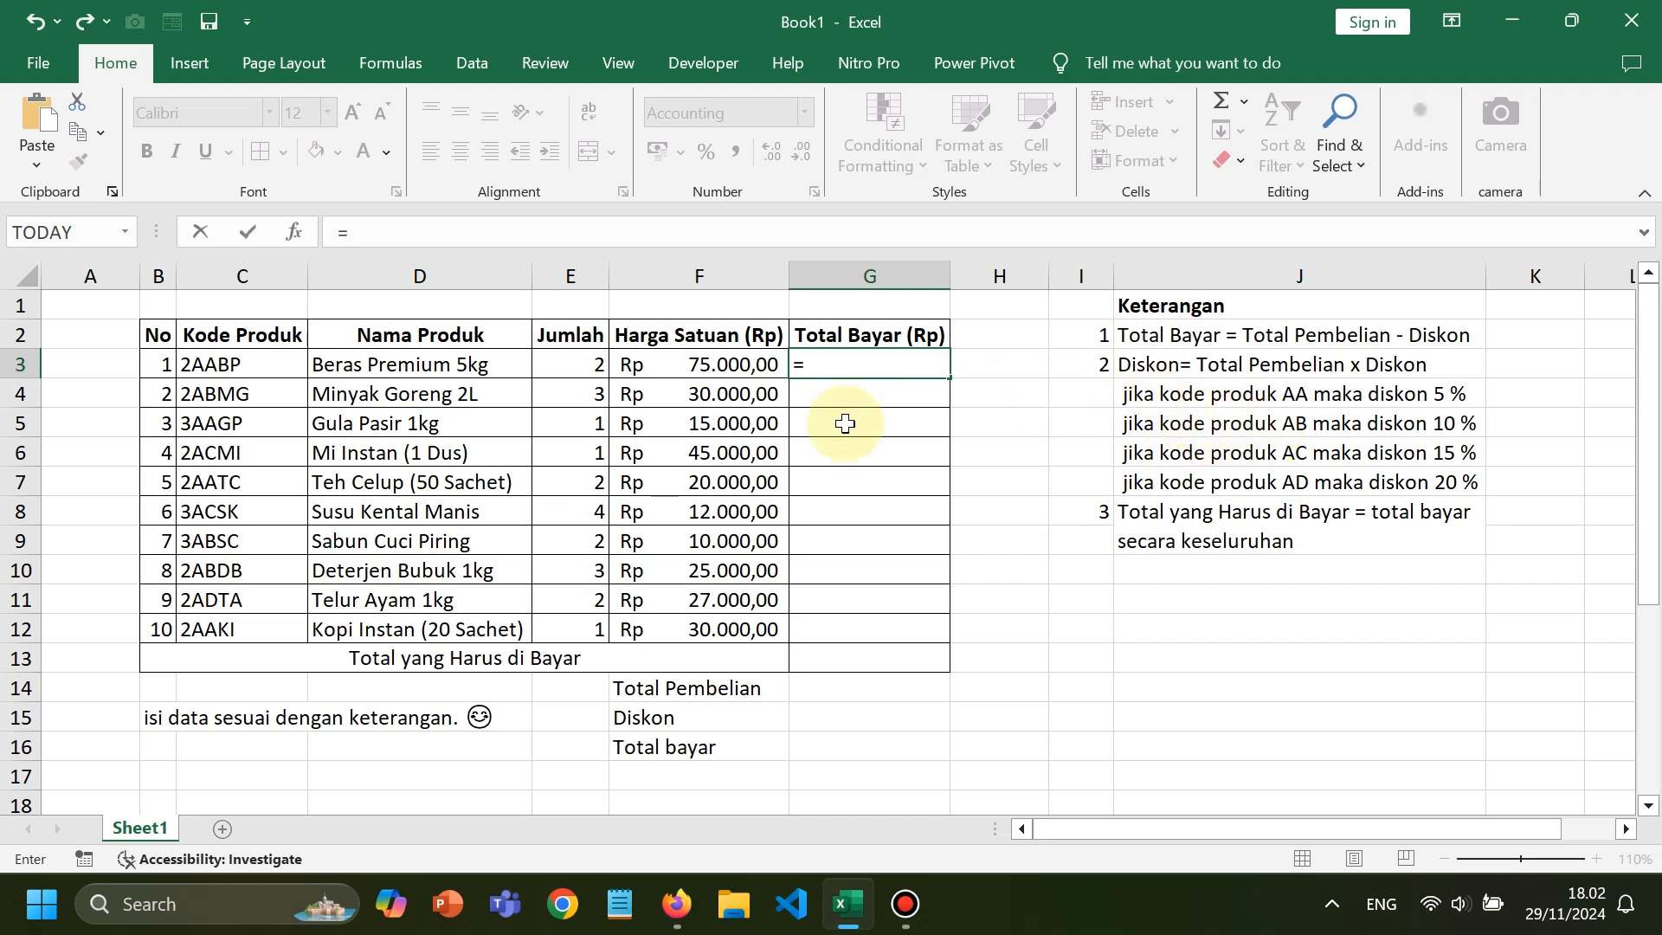
type("if")
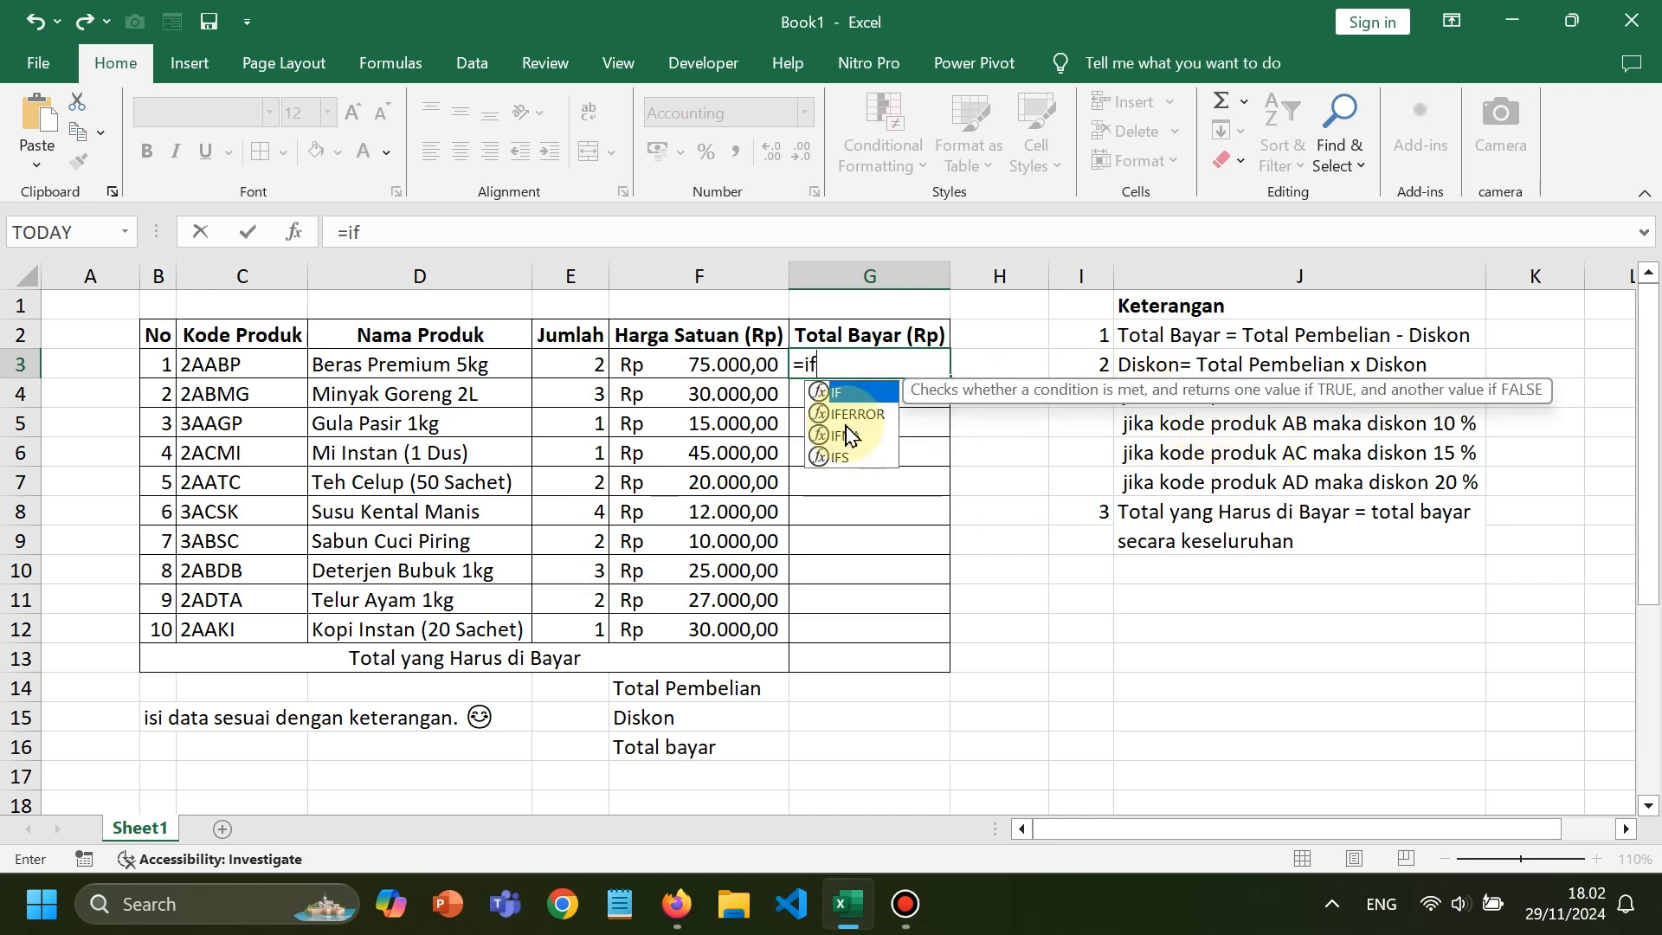
key("Tab")
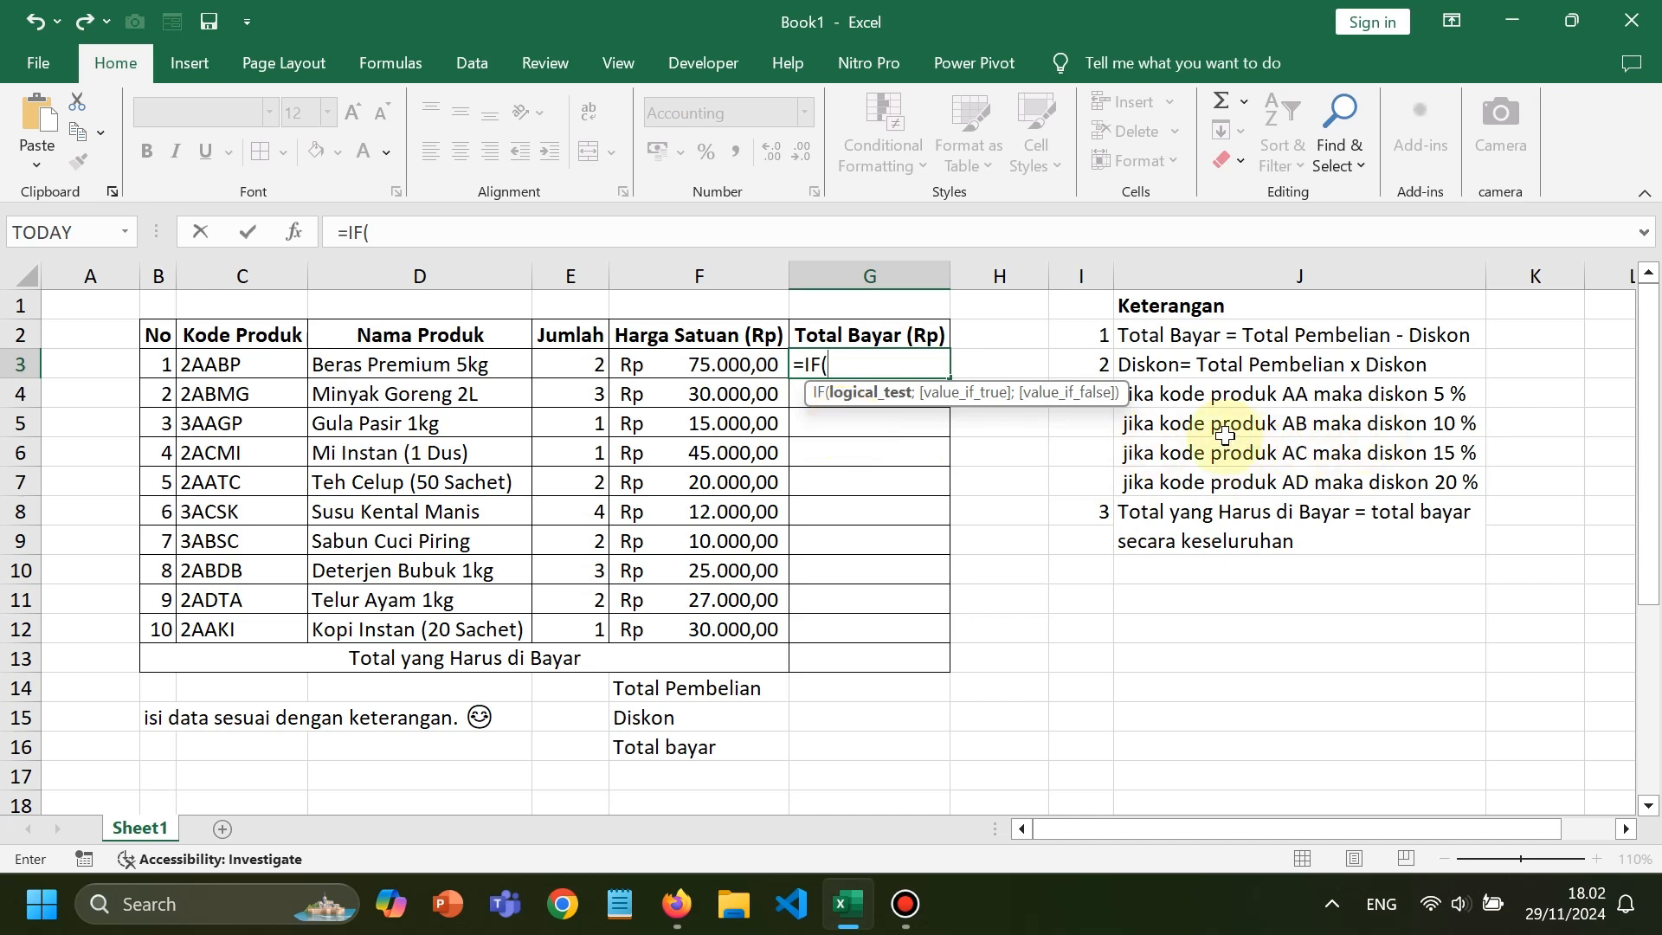
left_click(274, 364)
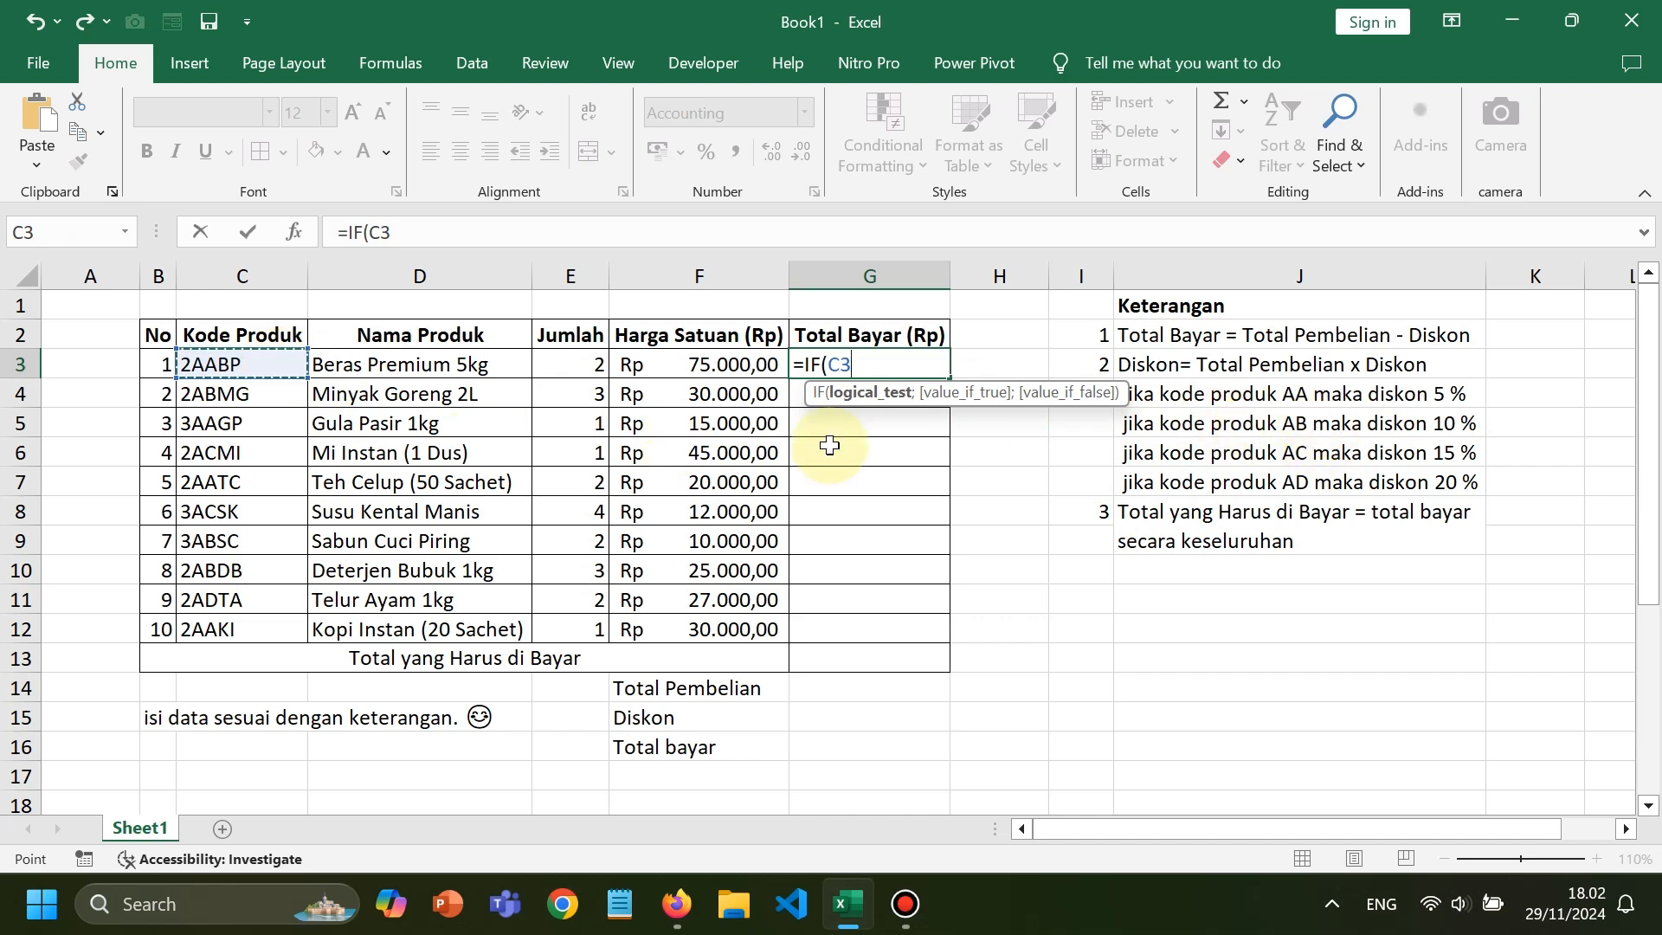
type("=\"AA\"")
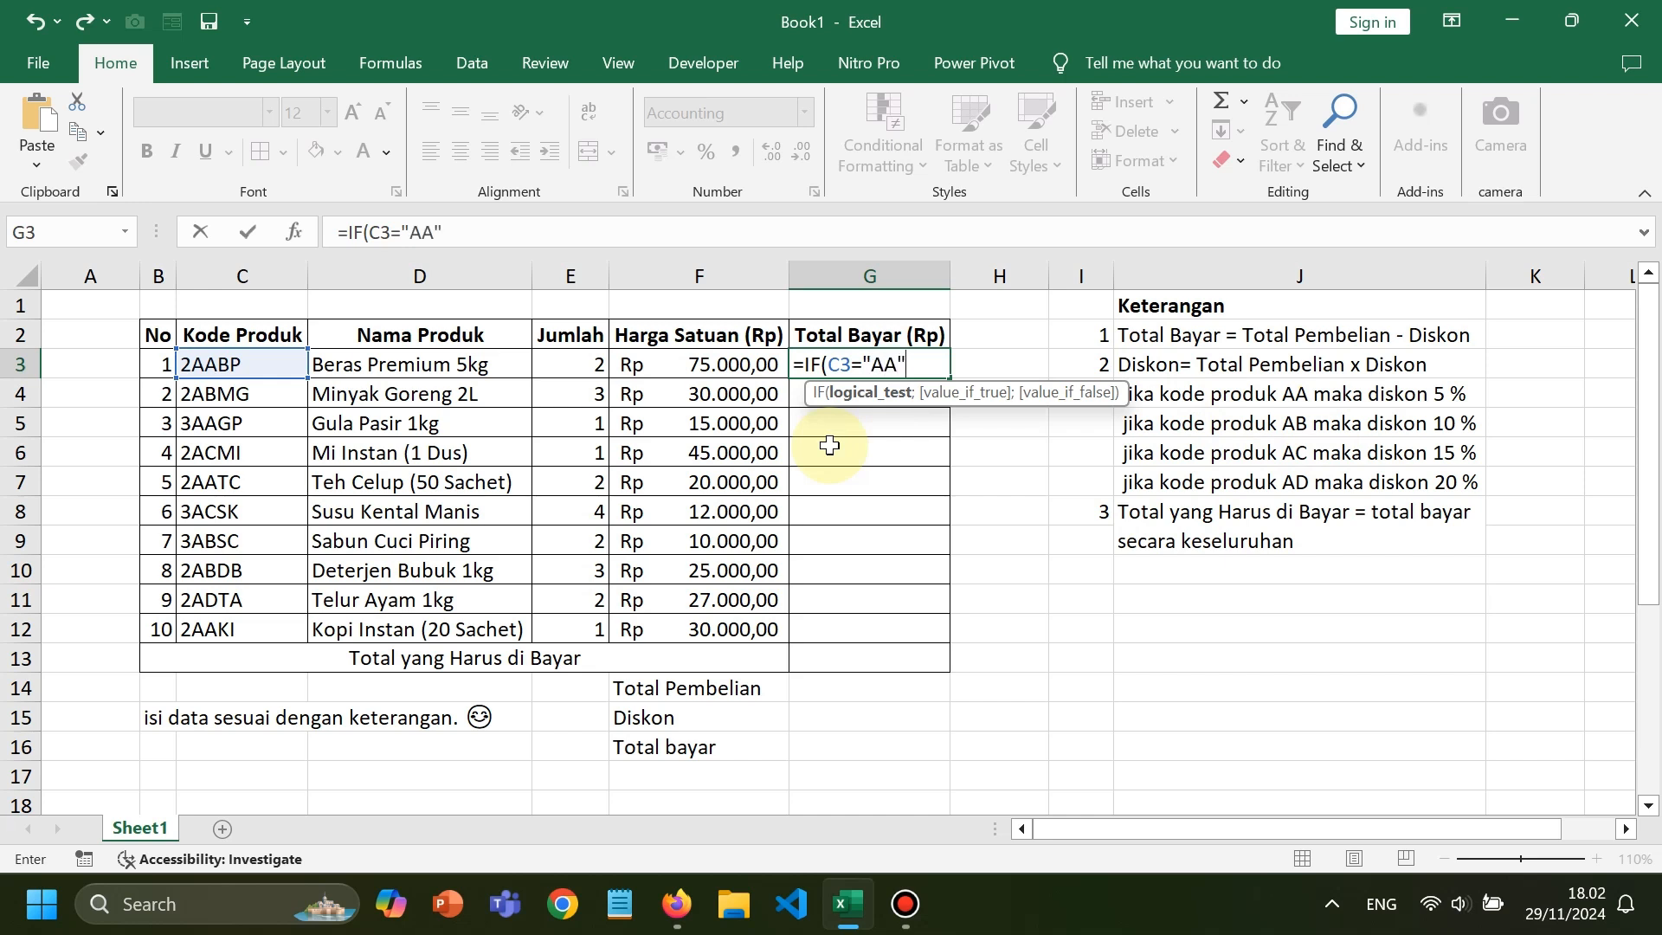
type(";")
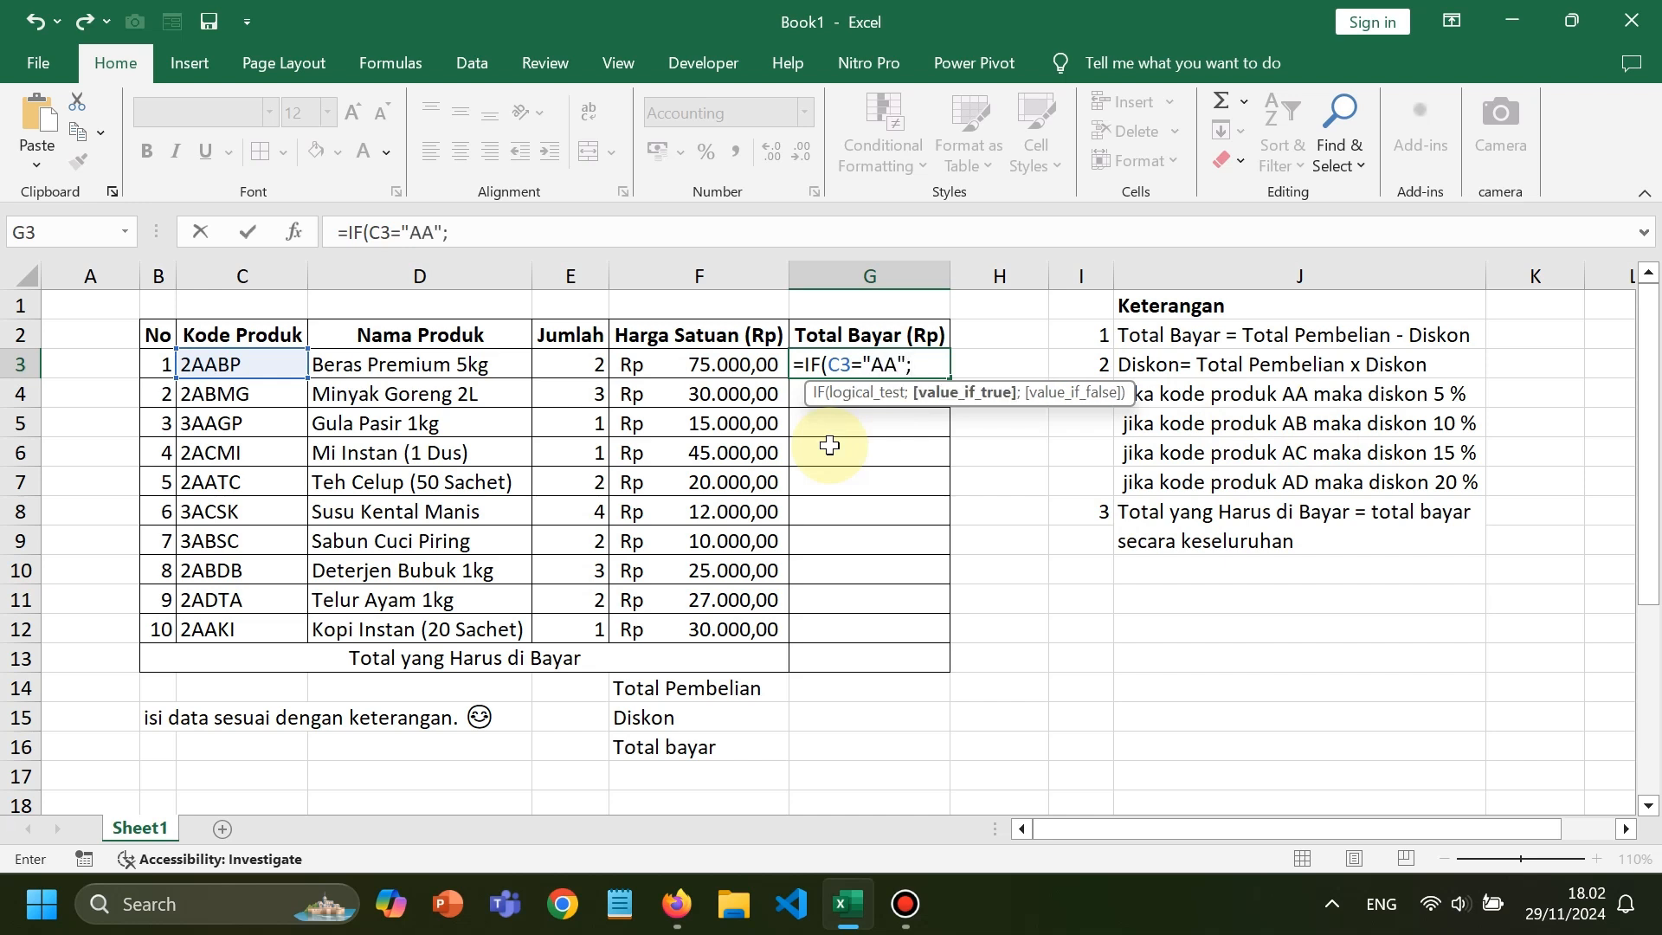
type("5%")
key("Return")
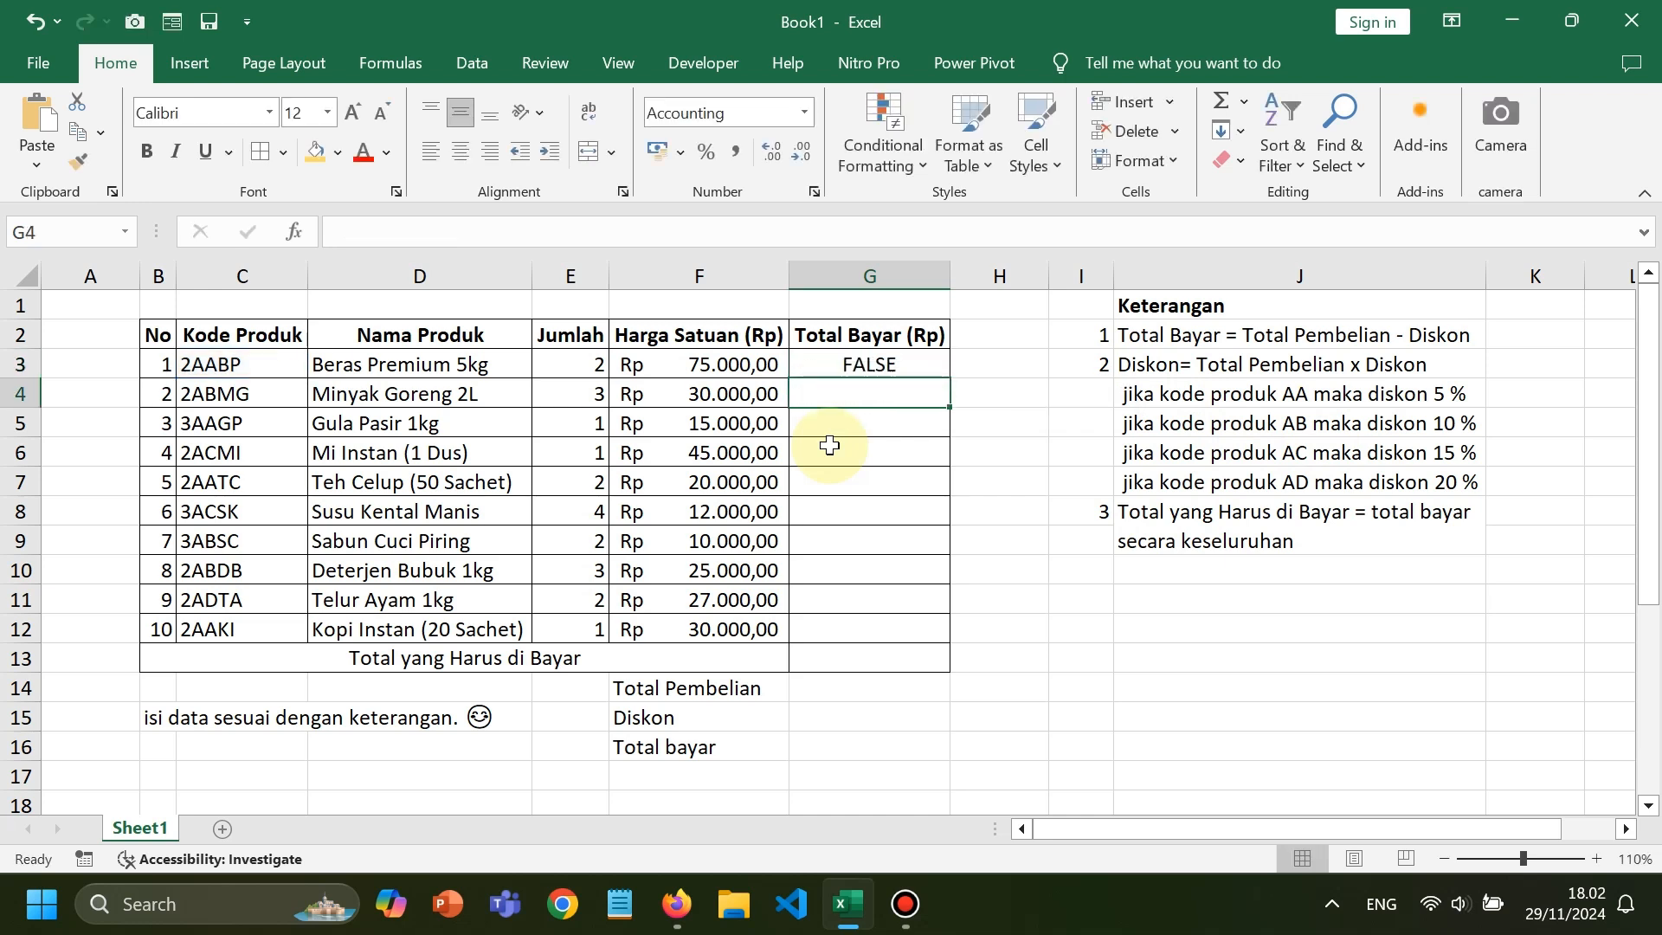
key("Up")
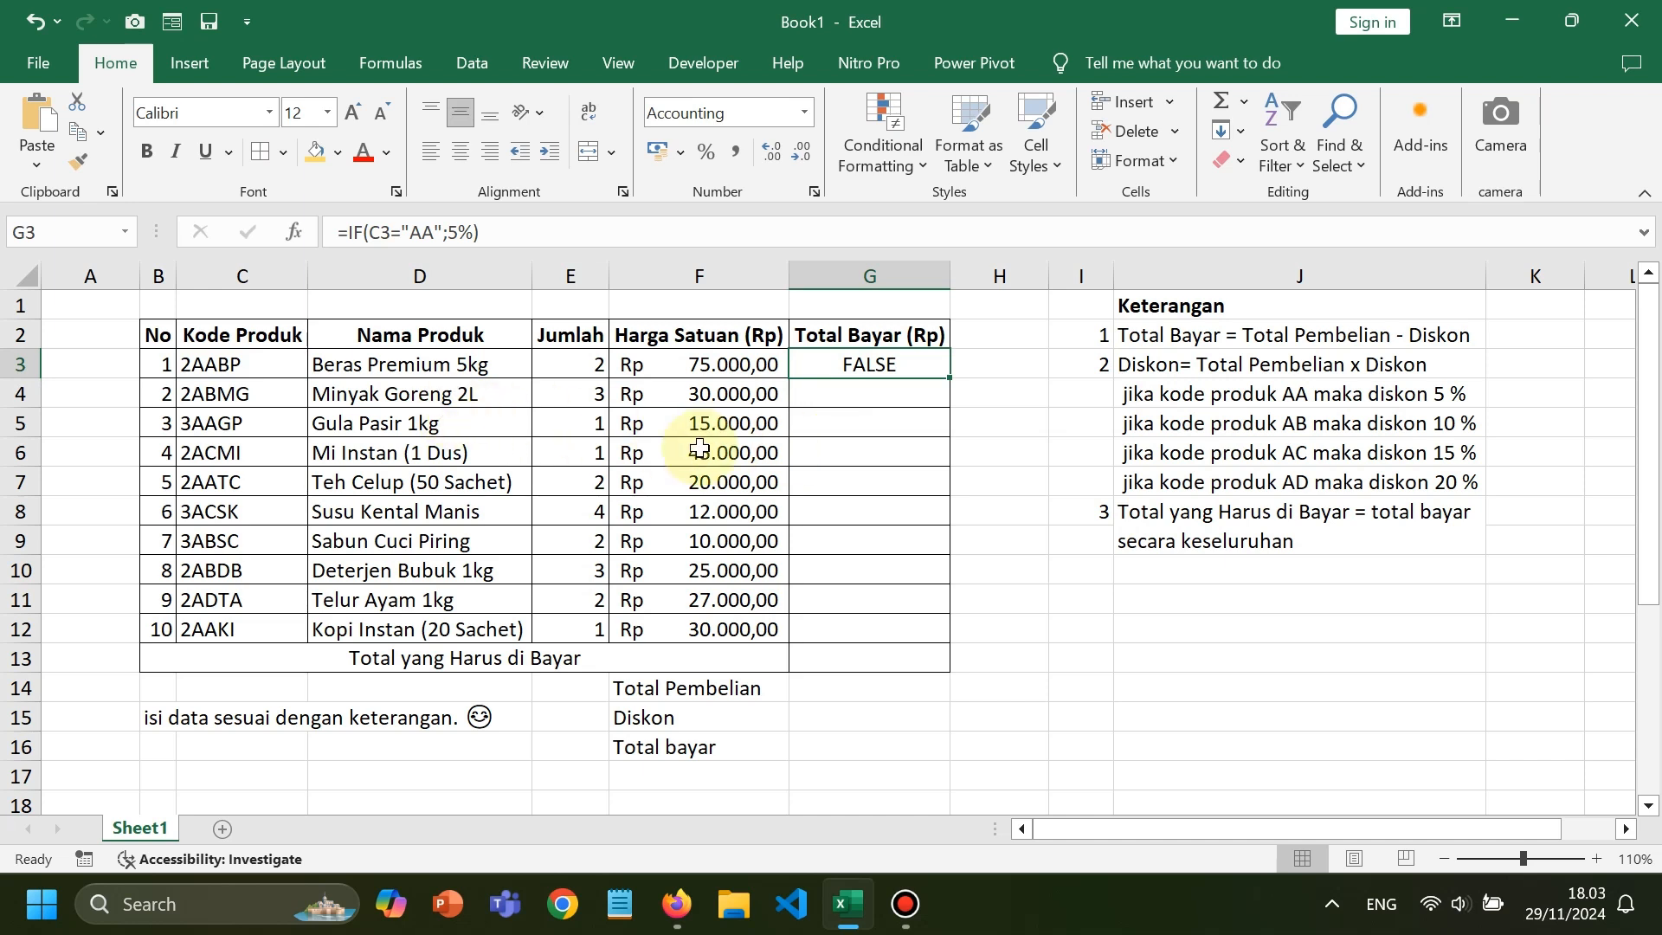
Test the IF formula by replacing the product code in C3 with AA, and undo that replacement
left_click(217, 363)
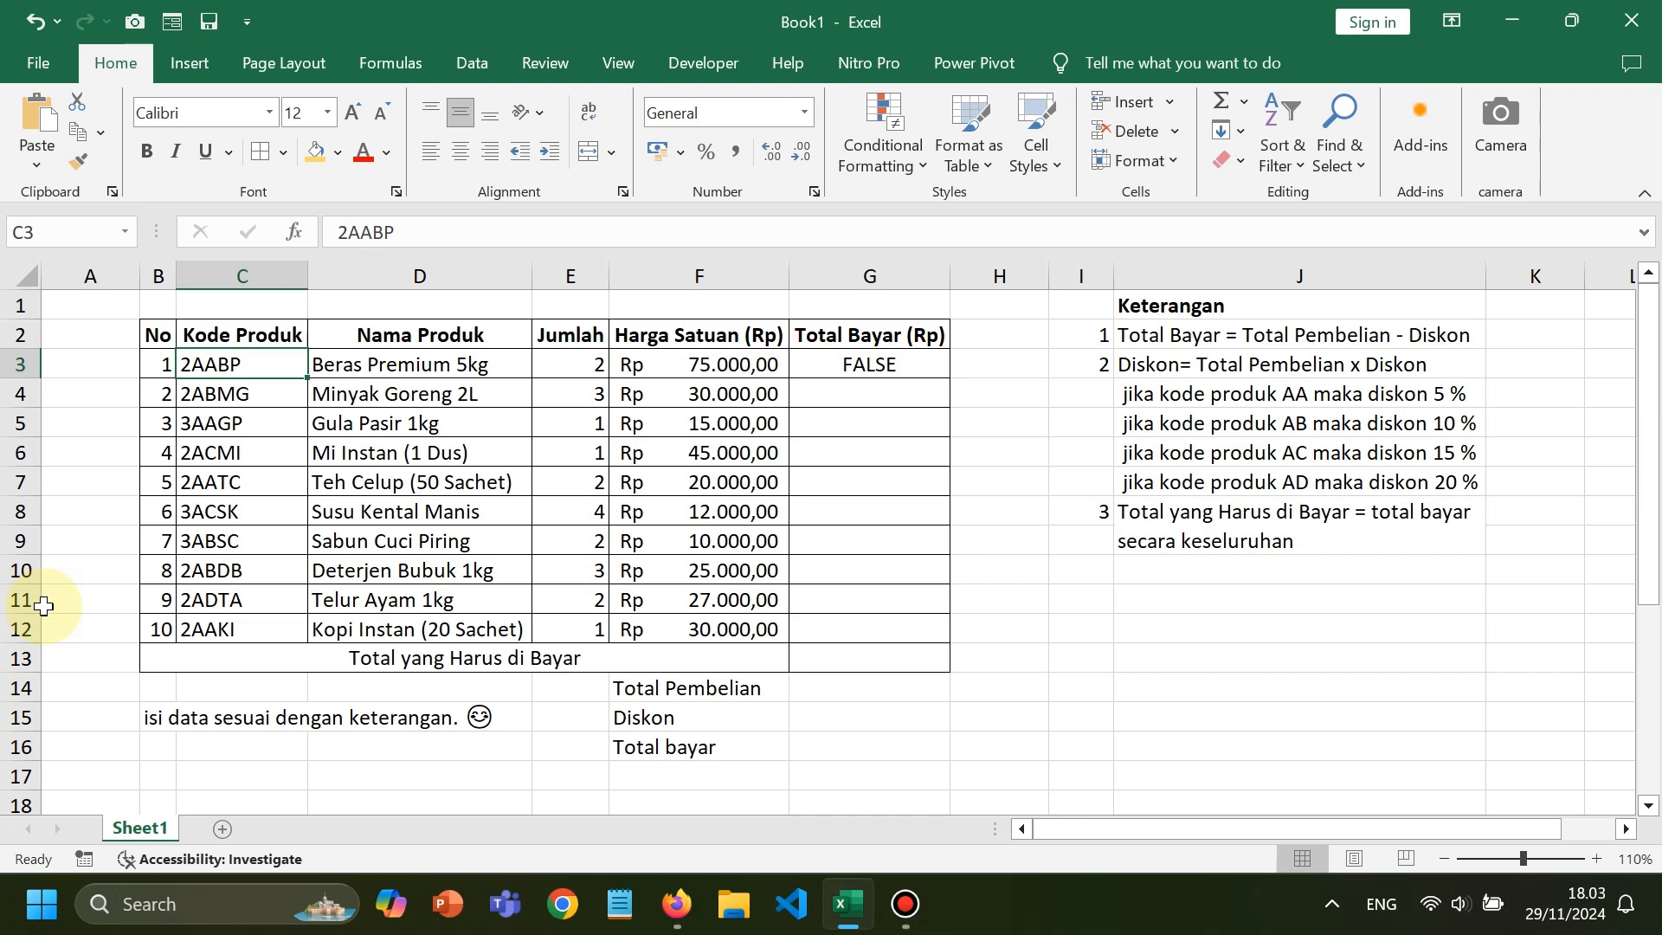
type("AA")
key("Return")
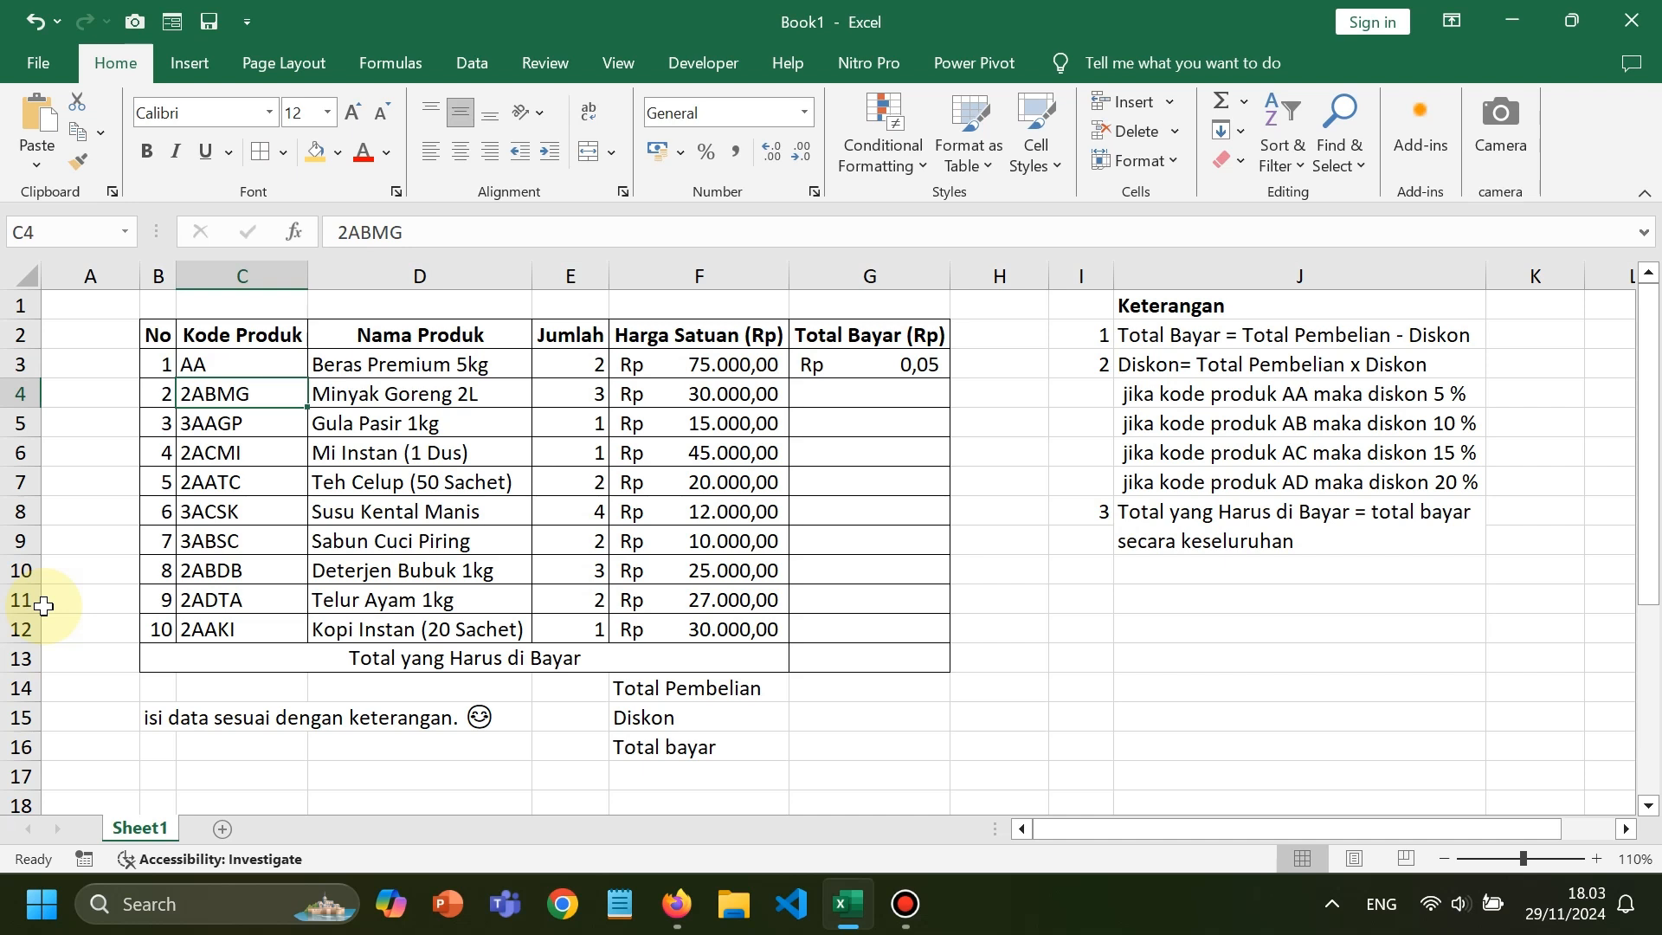
key("ctrl+z")
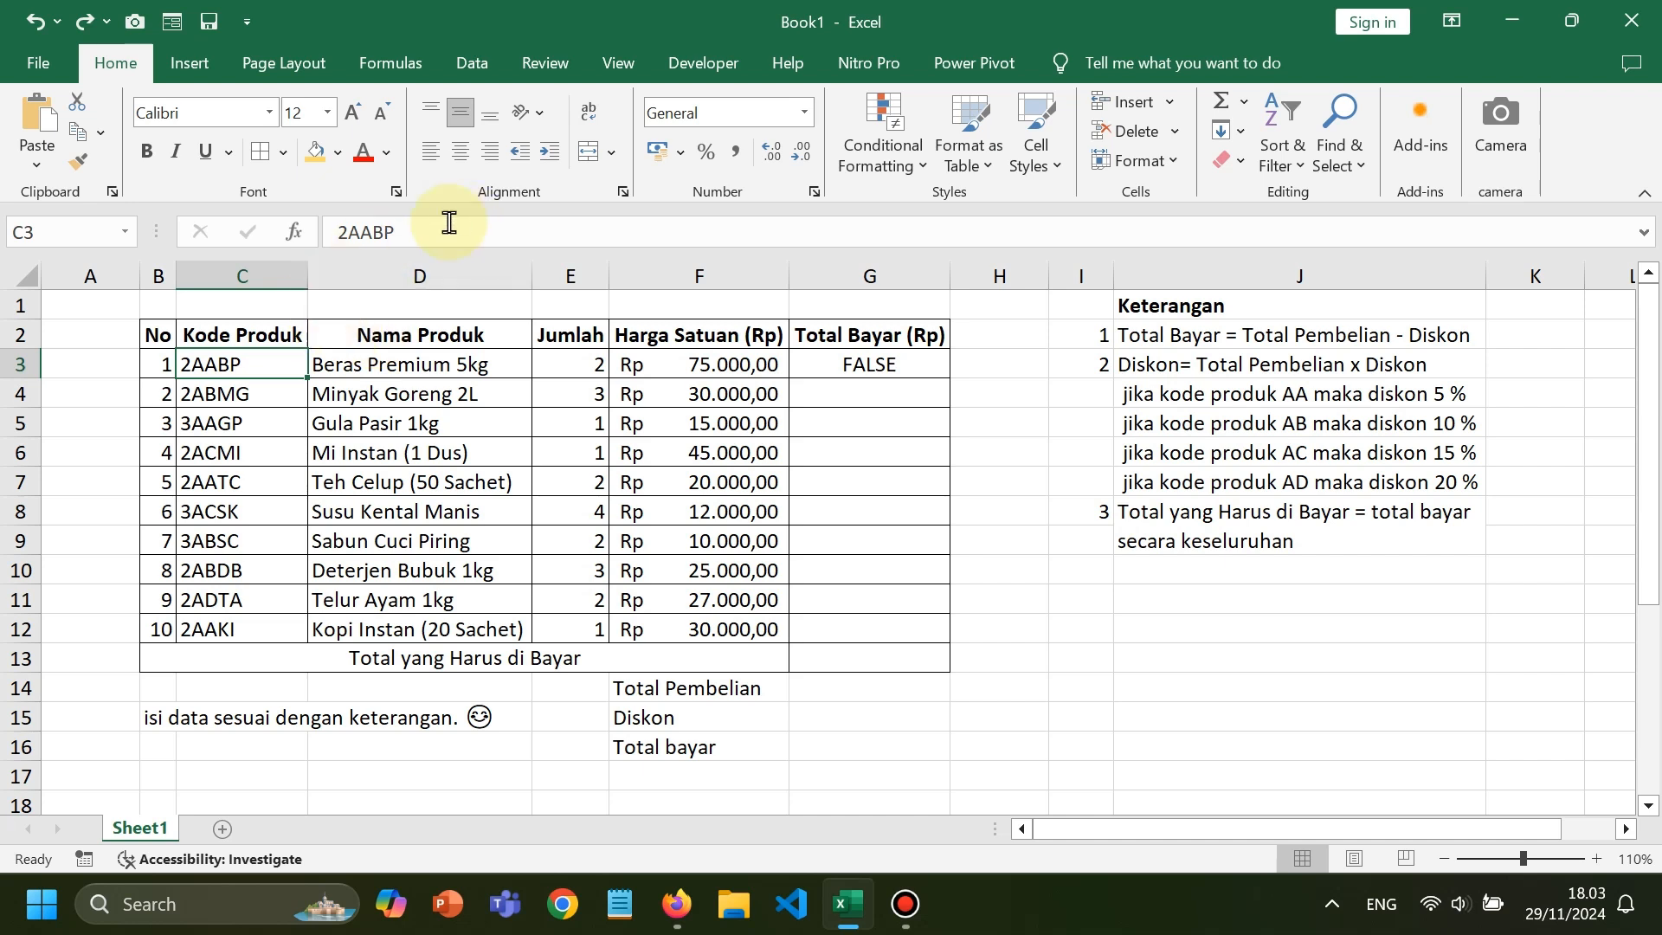
left_click_drag(370, 232, 348, 231)
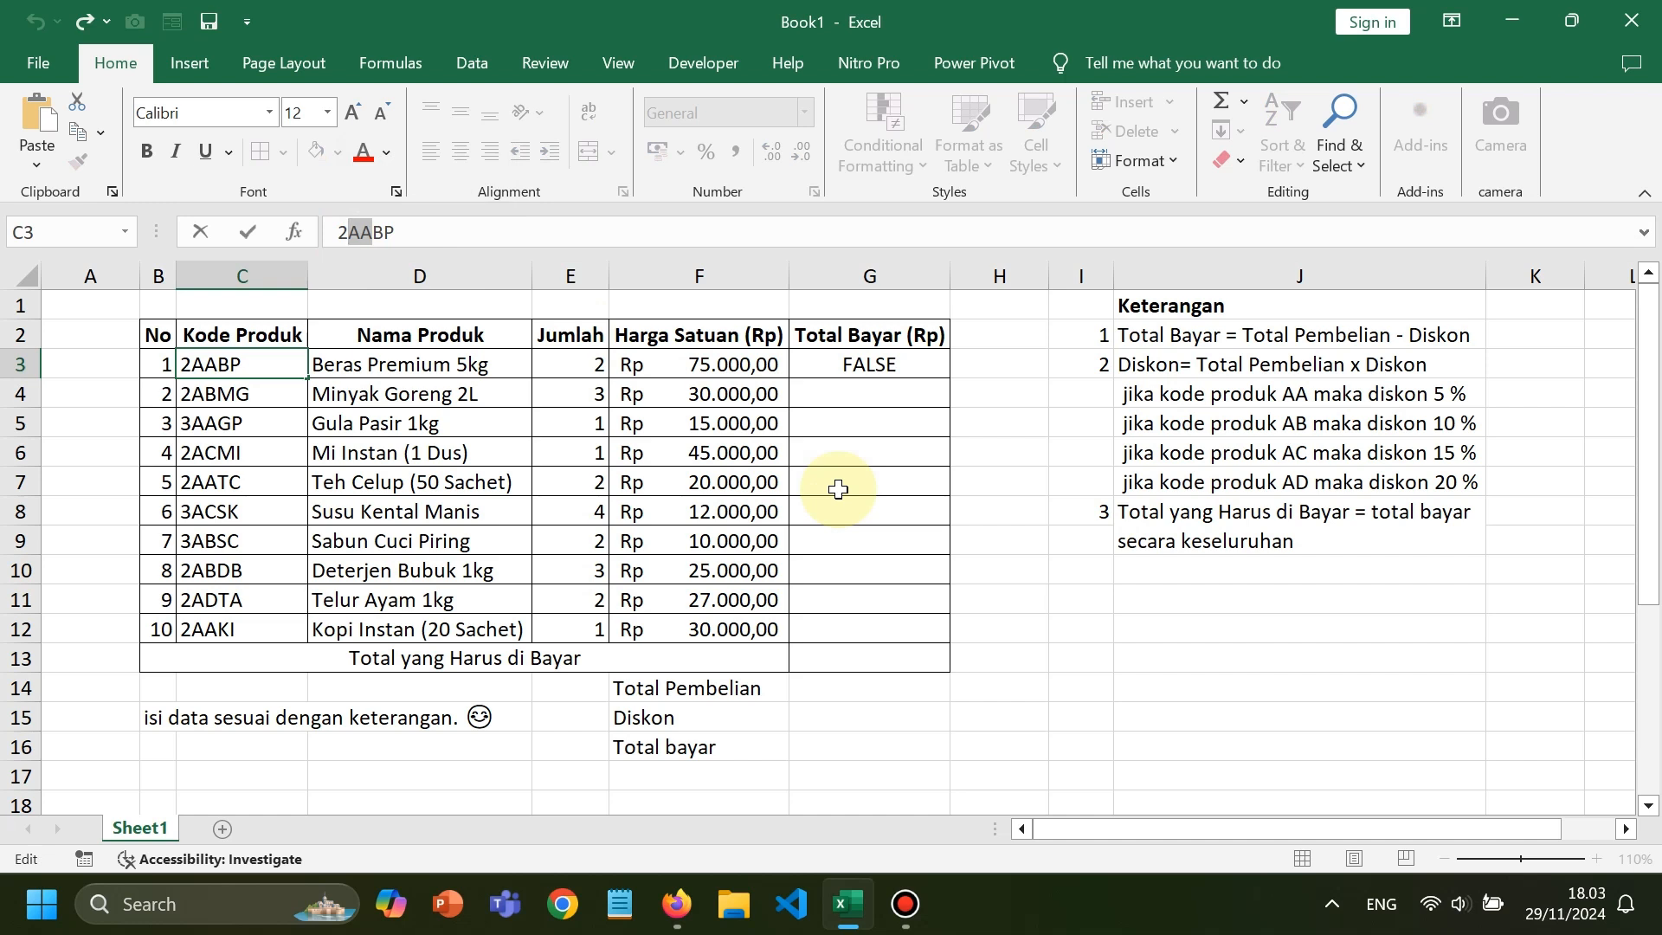
key("Escape")
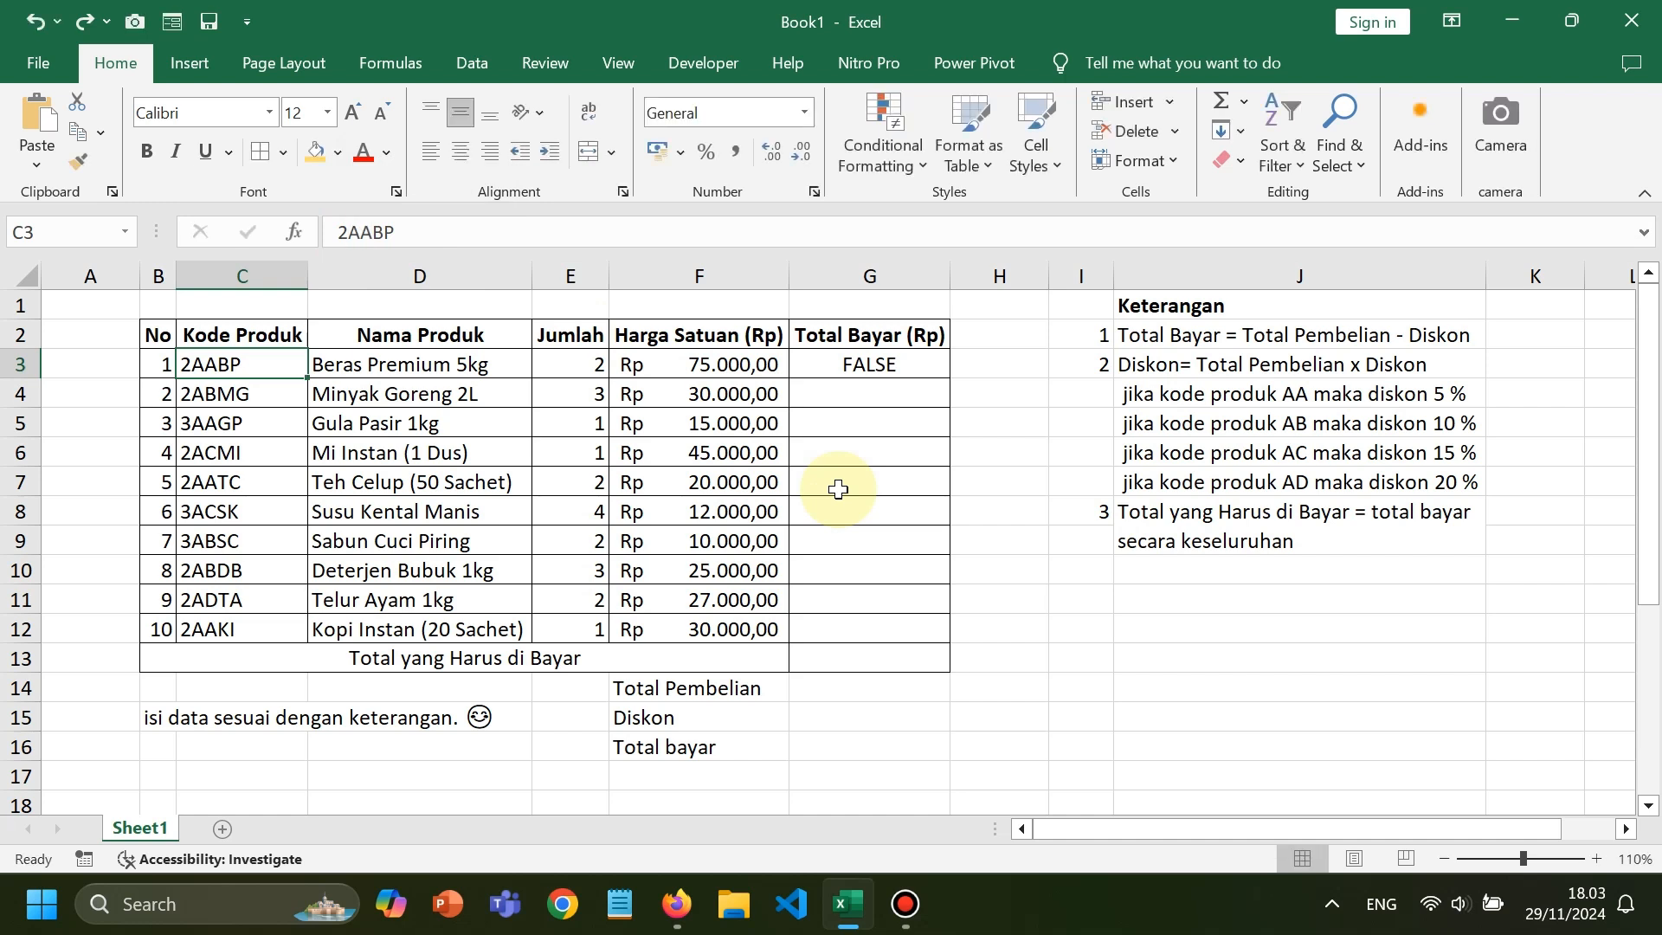
List the text functions MID, LEFT and RIGHT in cells J11 to J13 below the Keterangan notes
left_click(1160, 587)
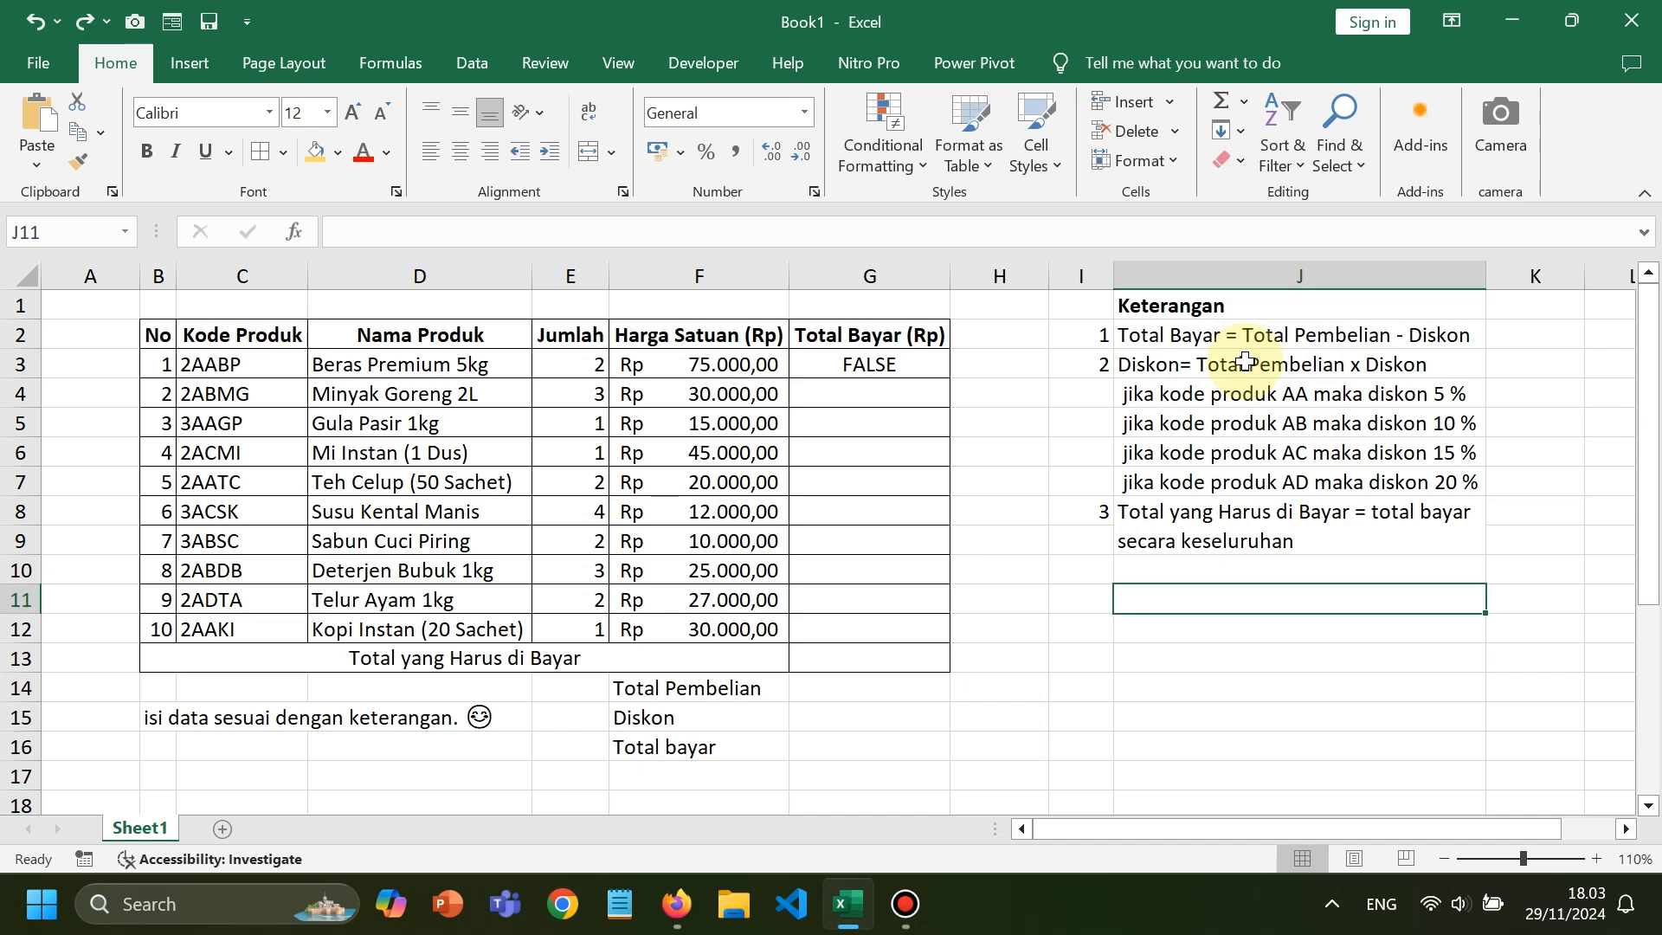
type("MID")
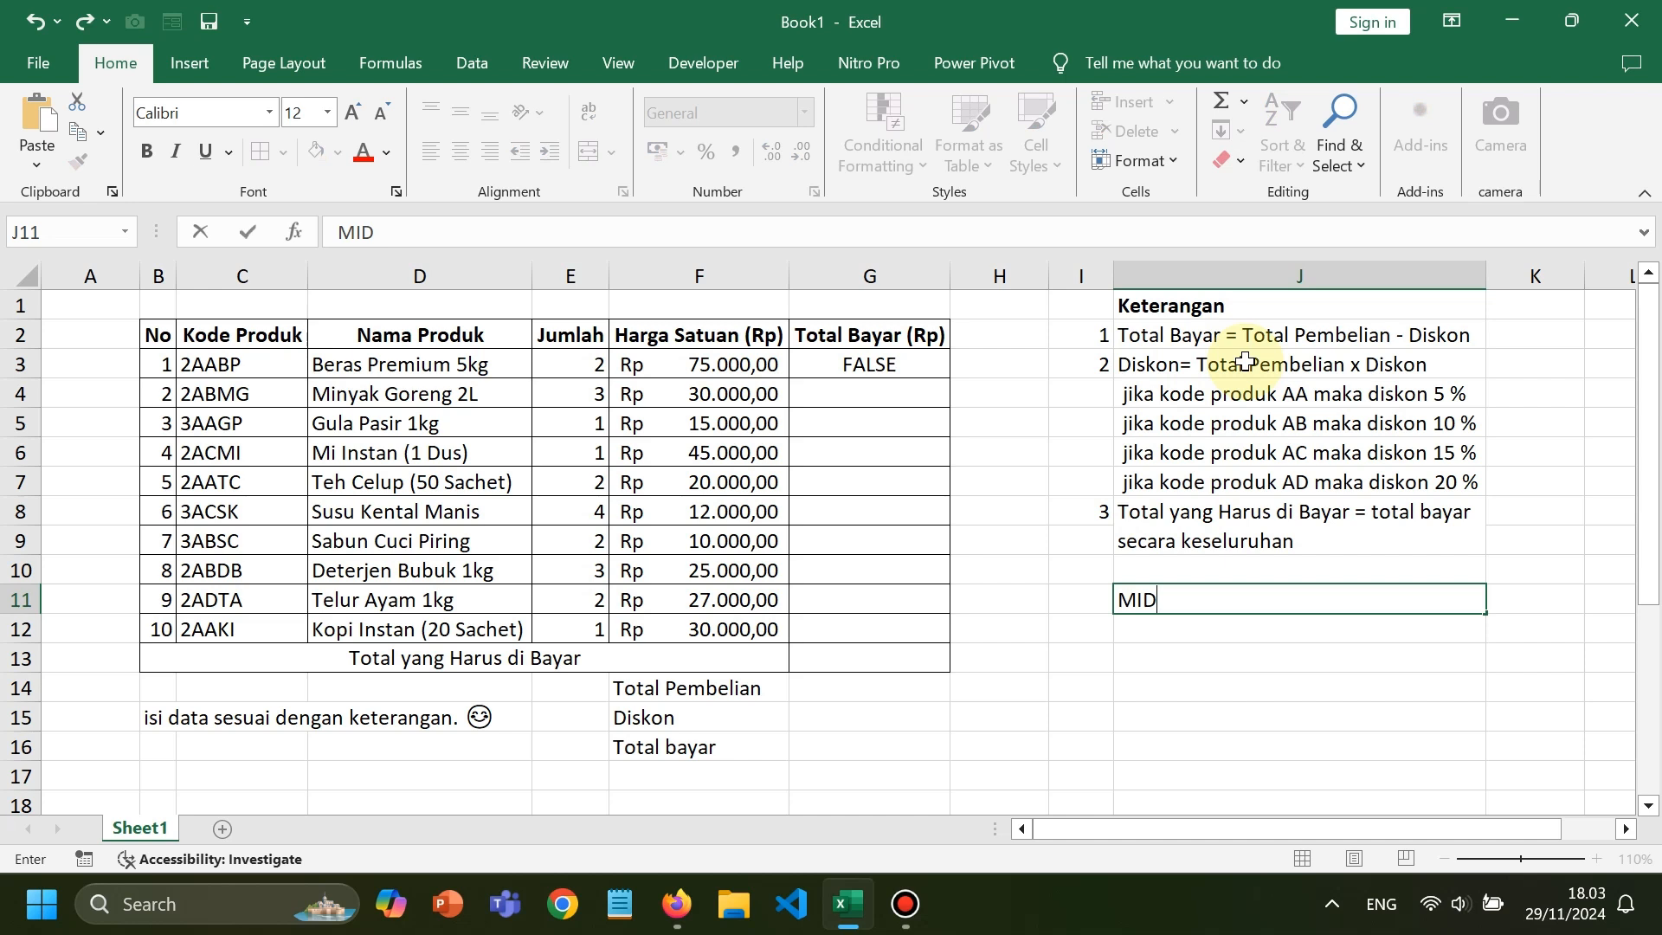
key("Return")
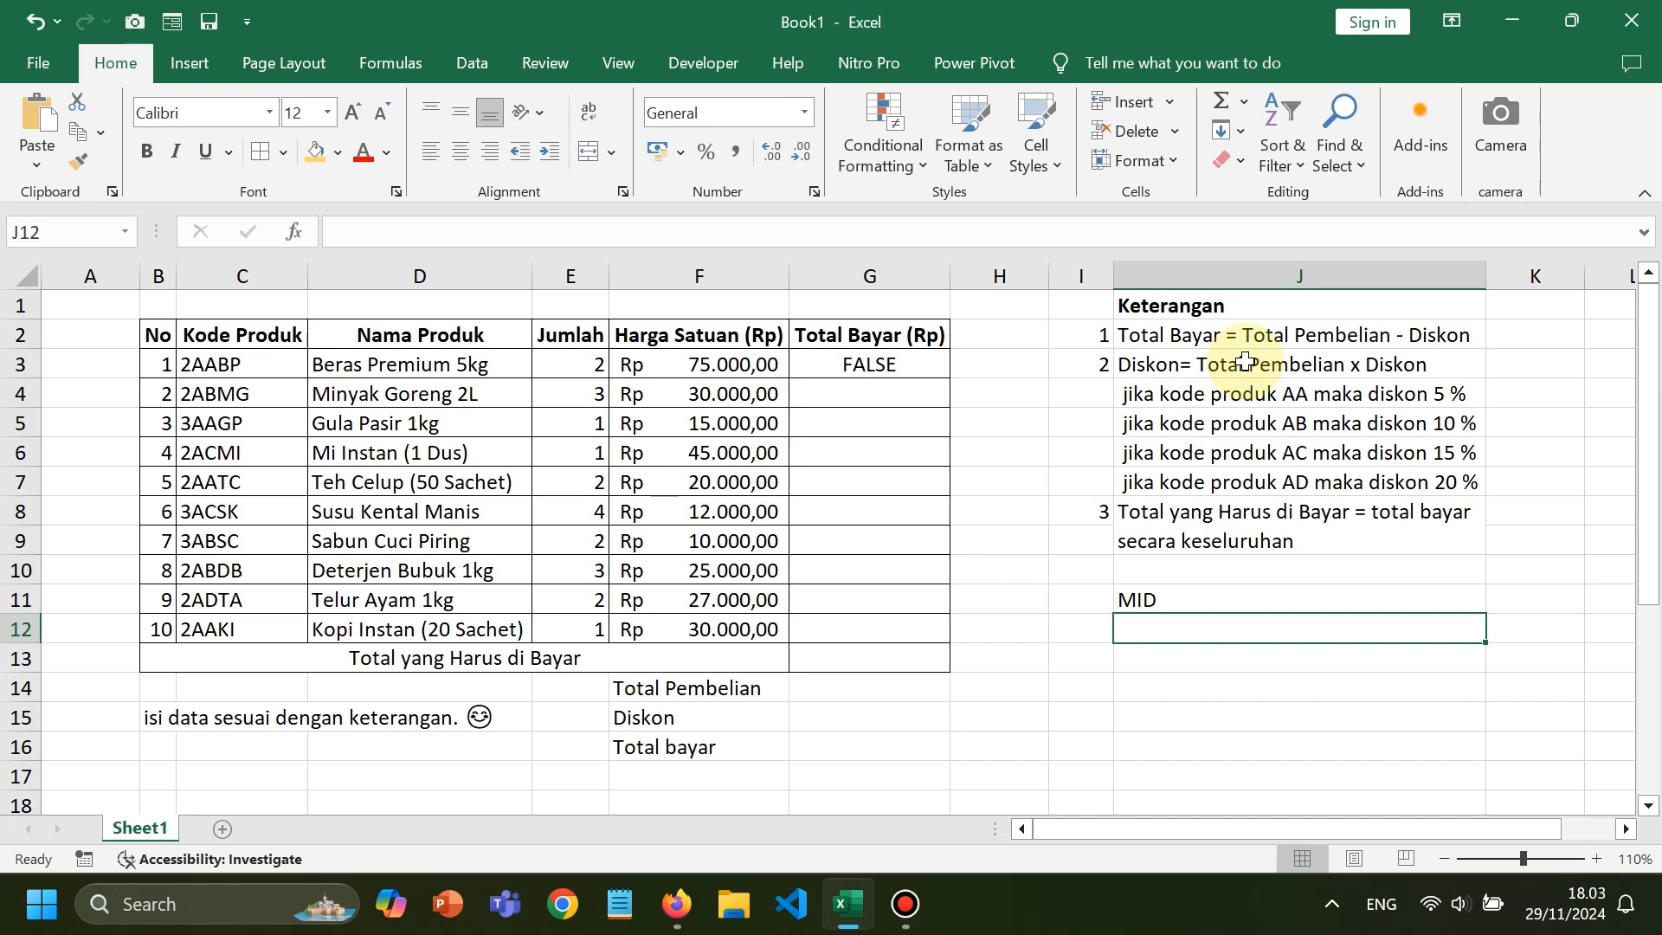
type("LEFT")
key("Return")
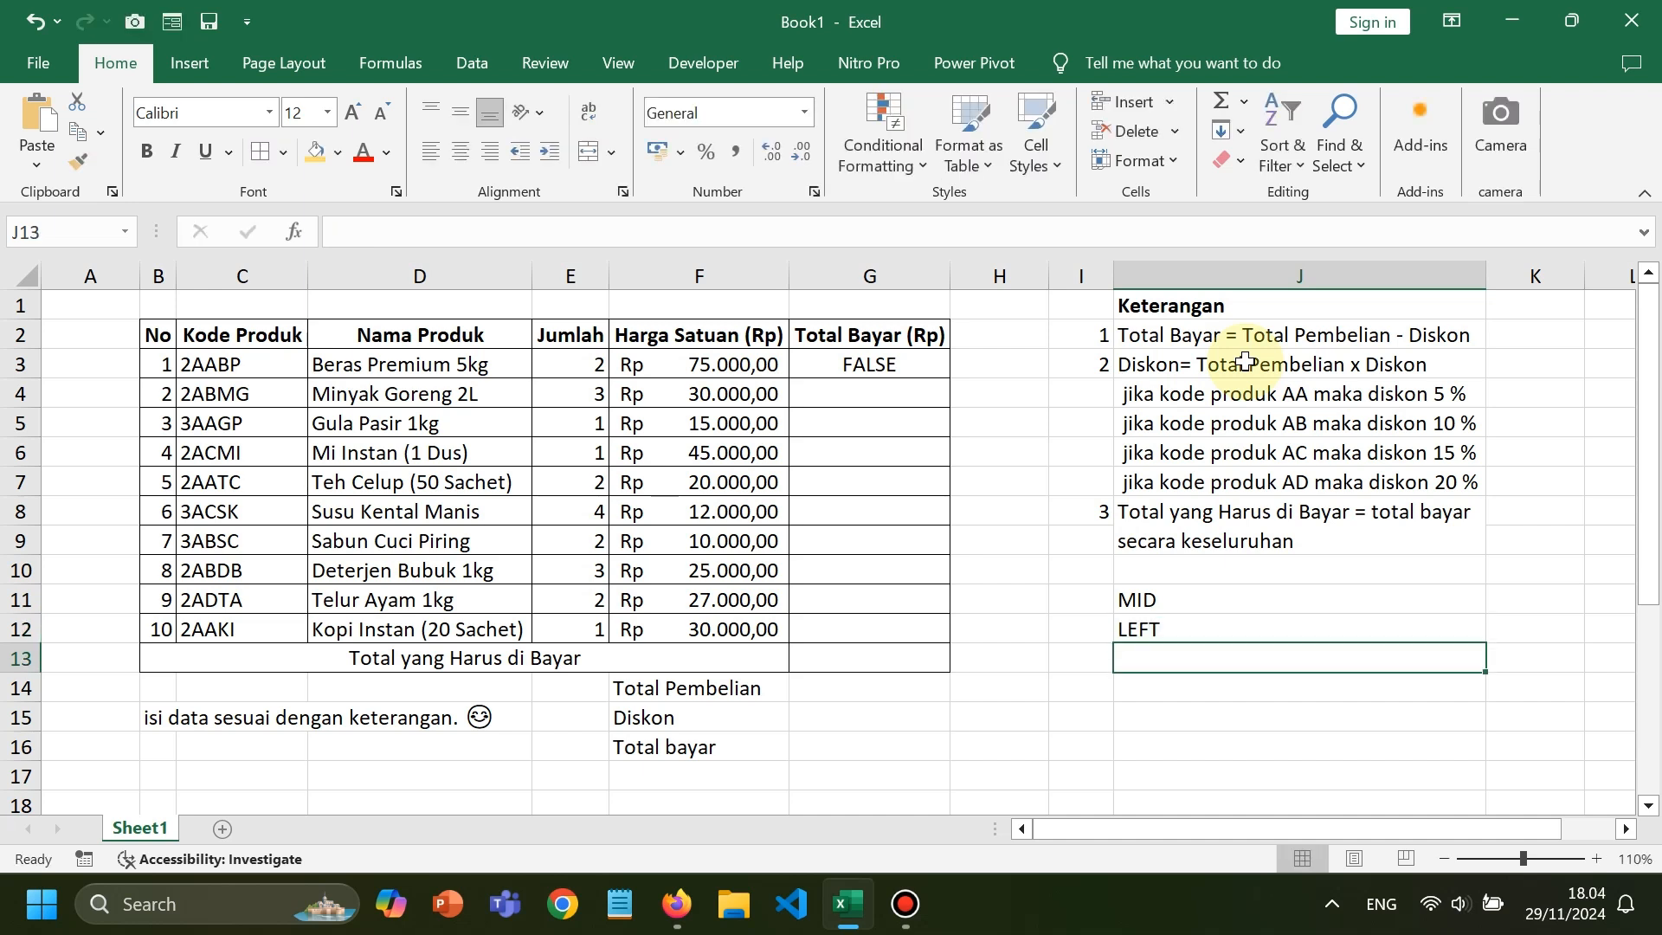
type("RIGHT")
key("Return")
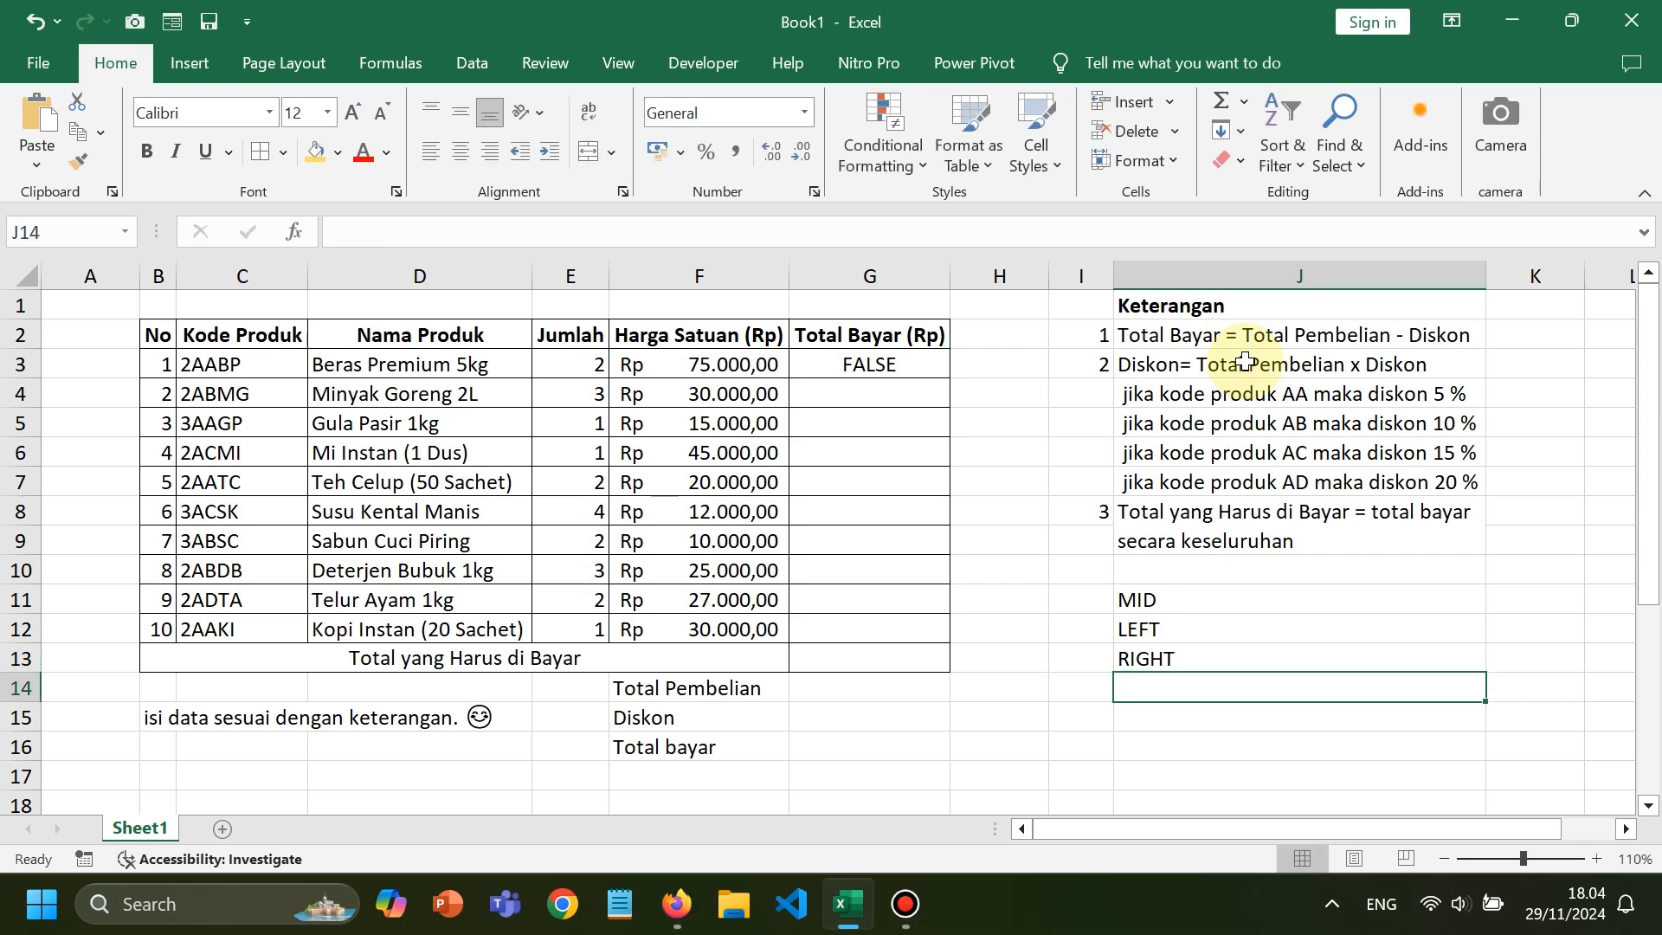
Enter a LEFT formula in I12, beside the LEFT label, extracting the first 2 characters of product code C3
key("Up")
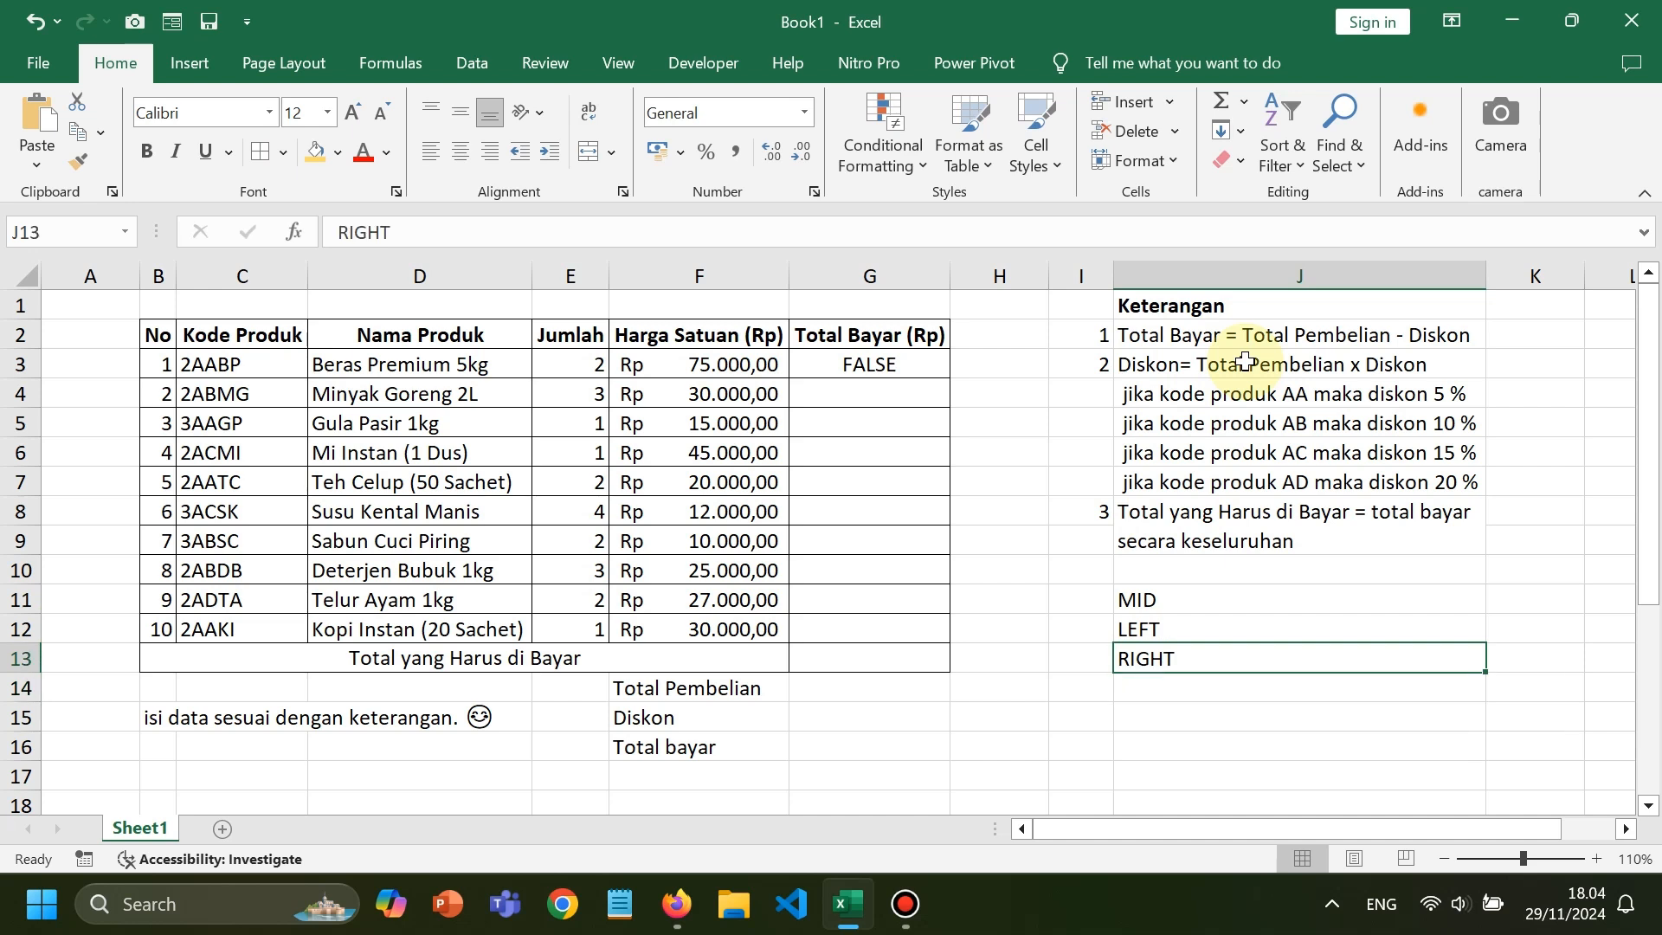
key("Left")
key("Up")
type("=LE")
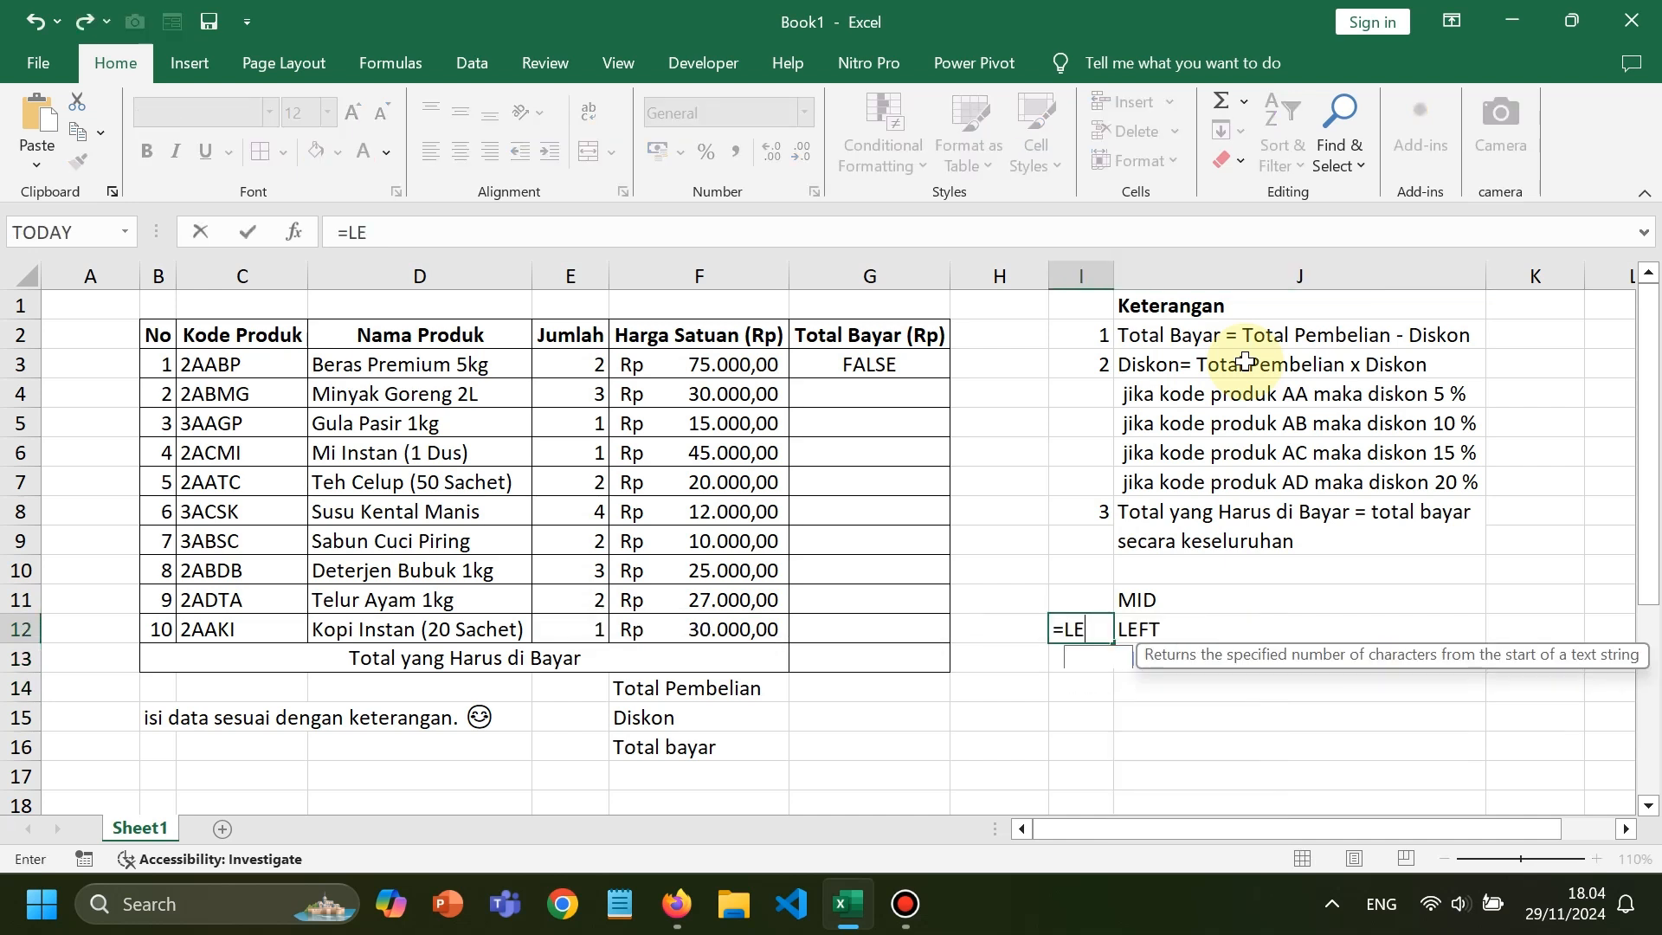
type("FT(")
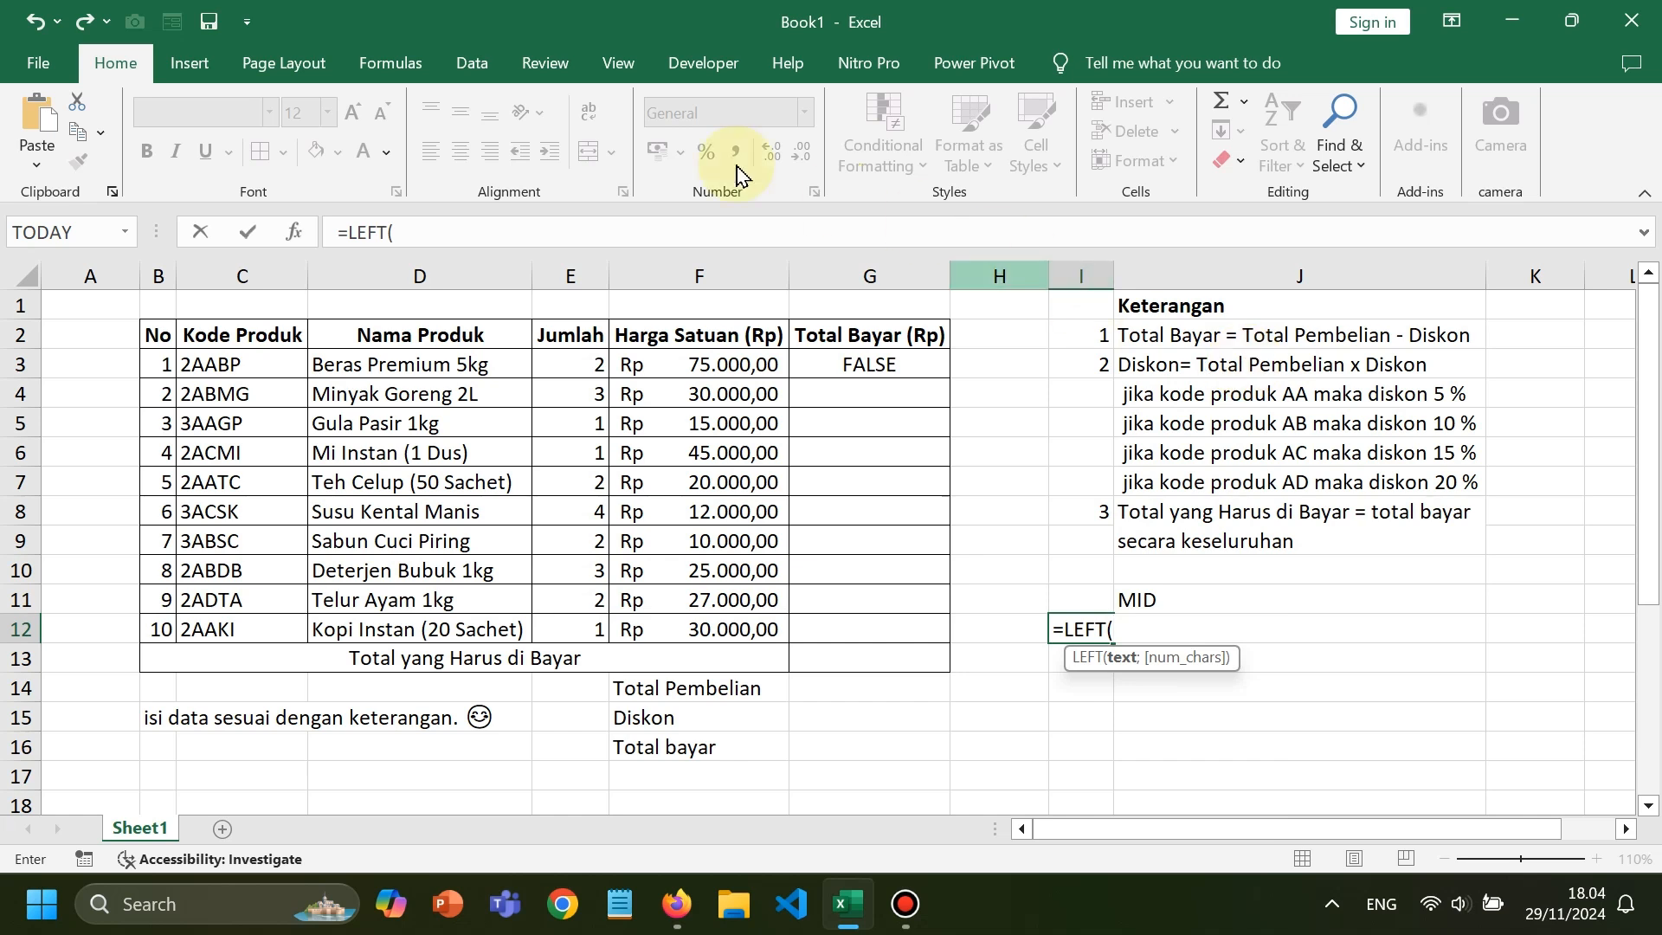
left_click(245, 363)
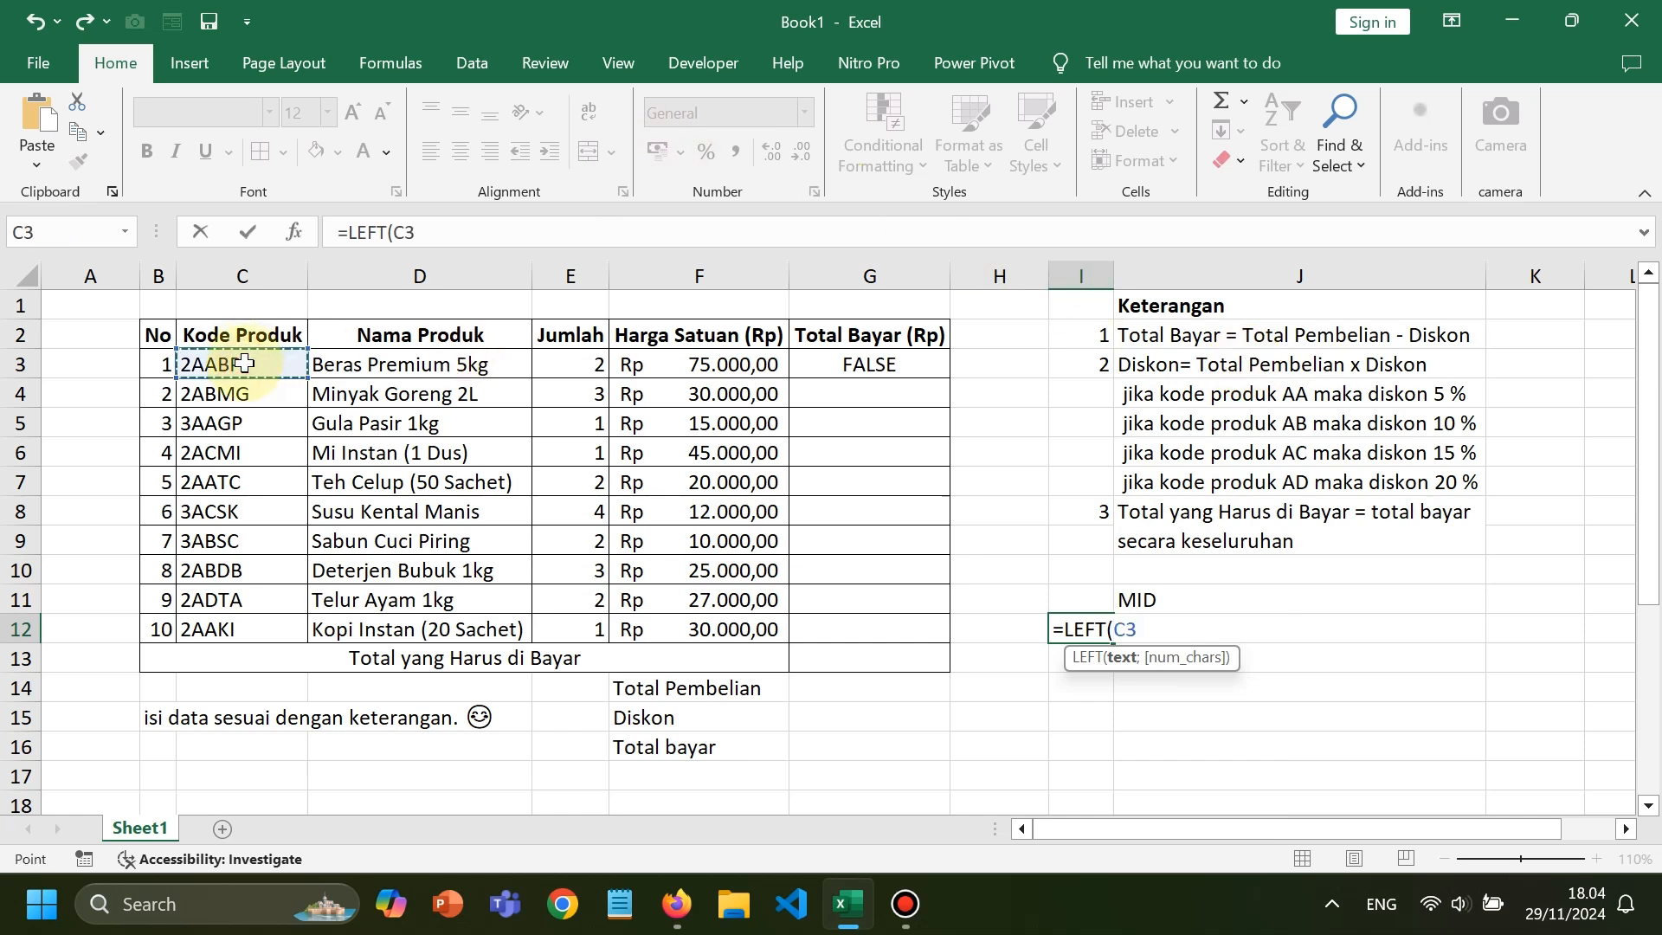
type(";")
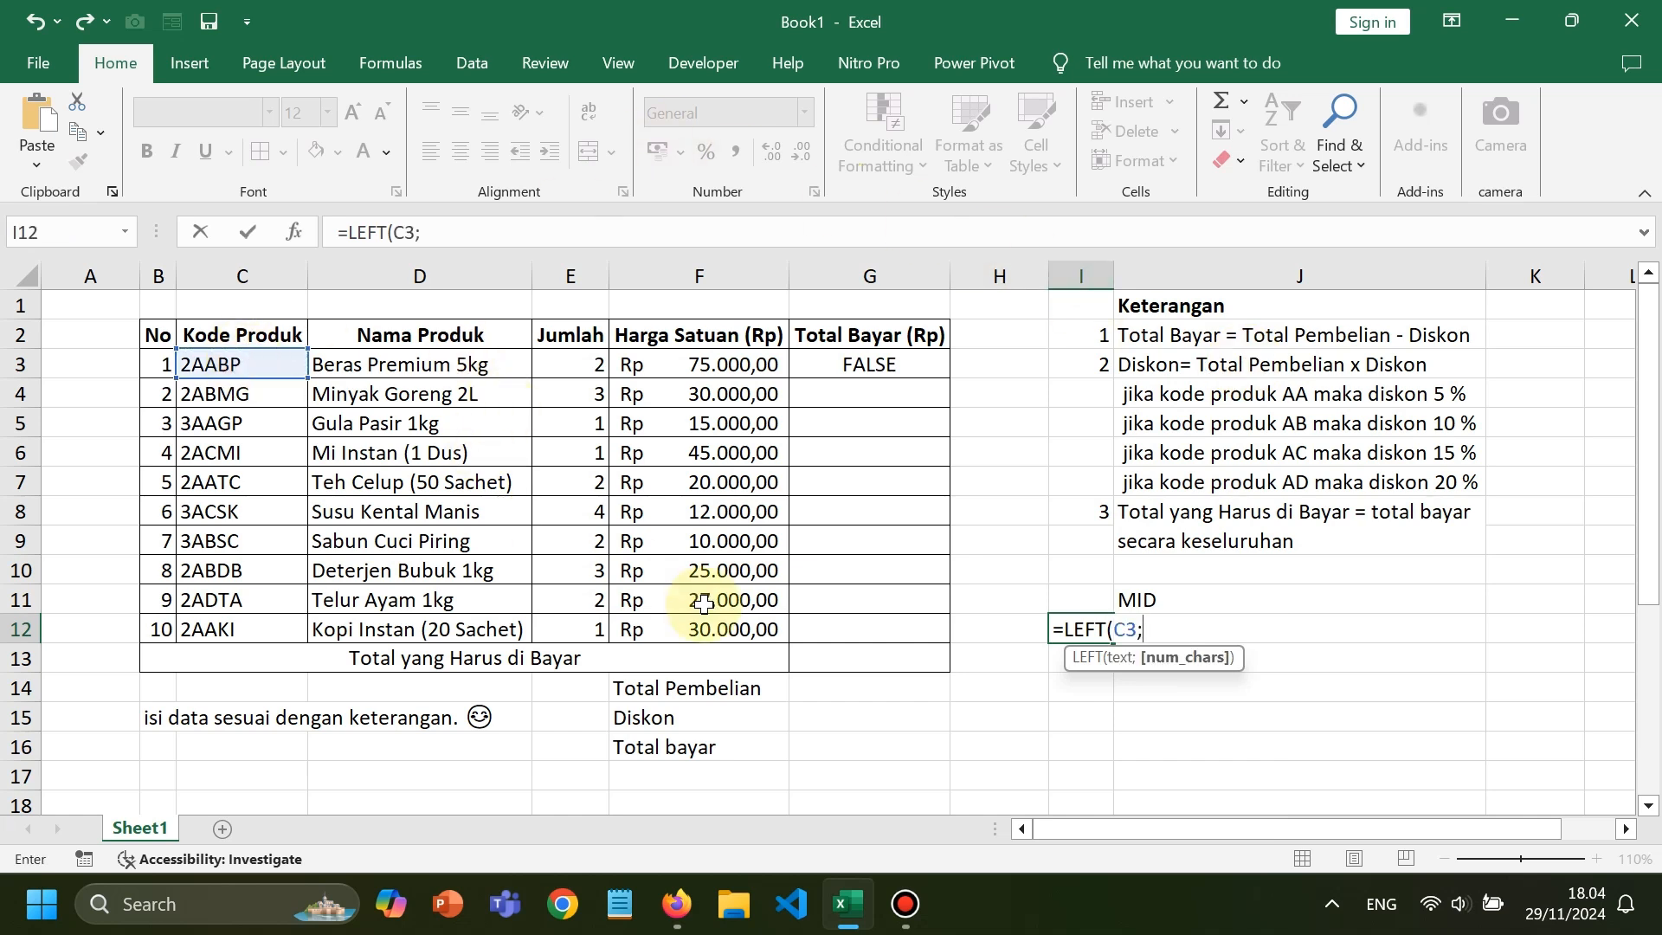
type("2")
key("Return")
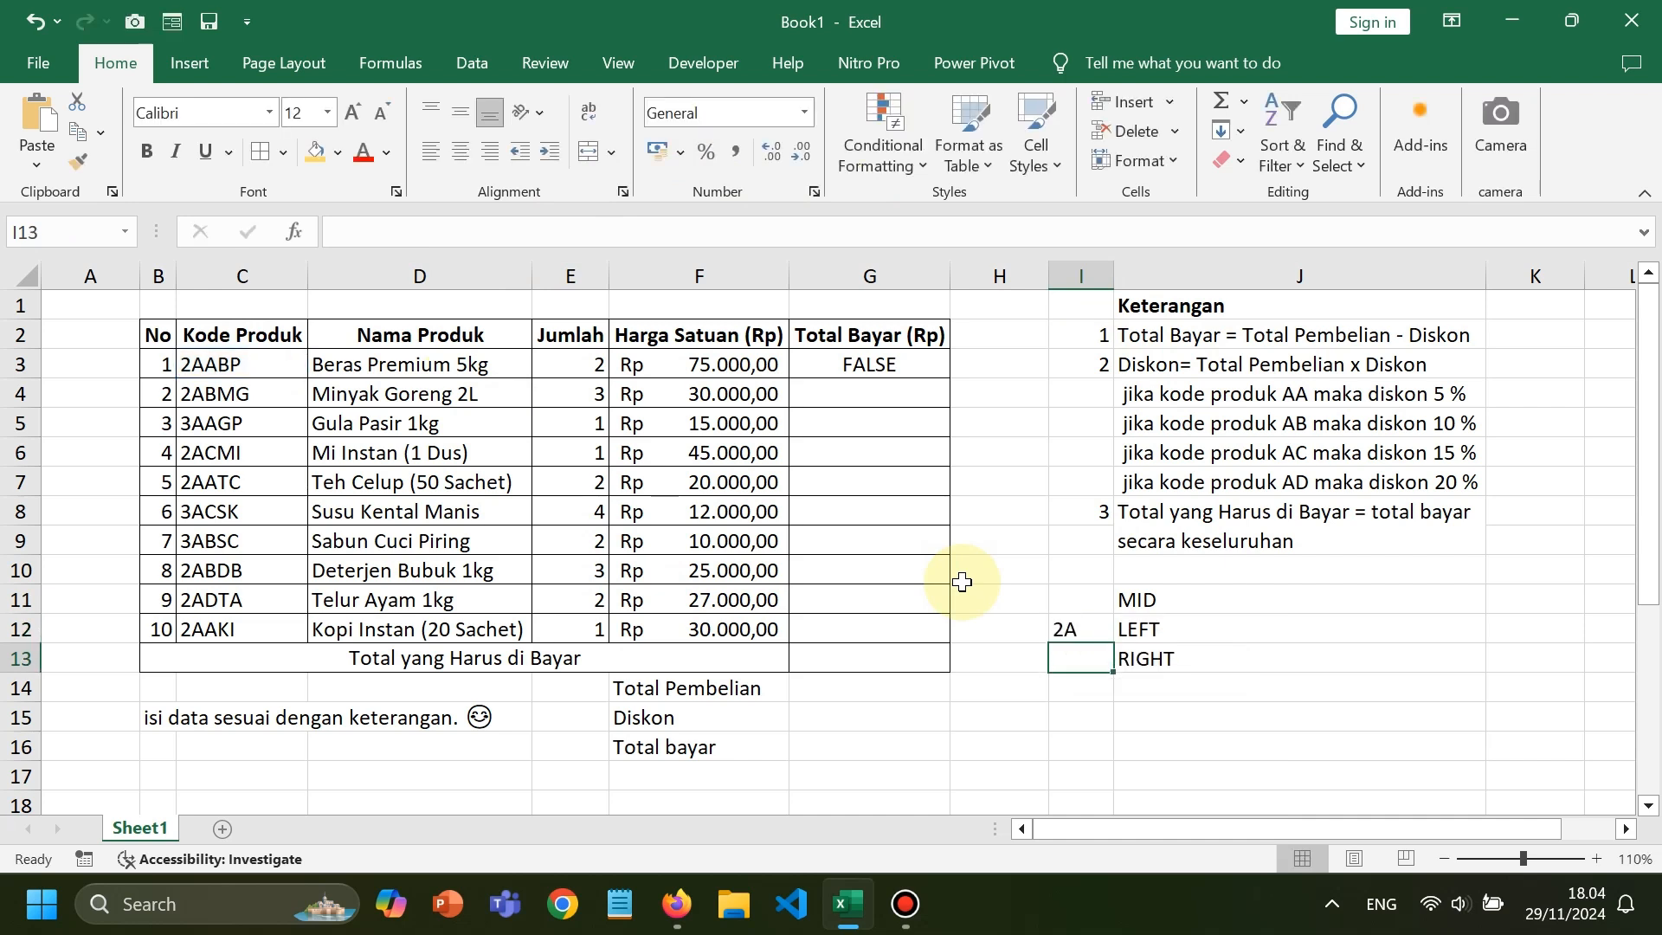
Enter a RIGHT formula in I13, beside the RIGHT label, extracting the last 2 characters of product code C3
type("=RIG")
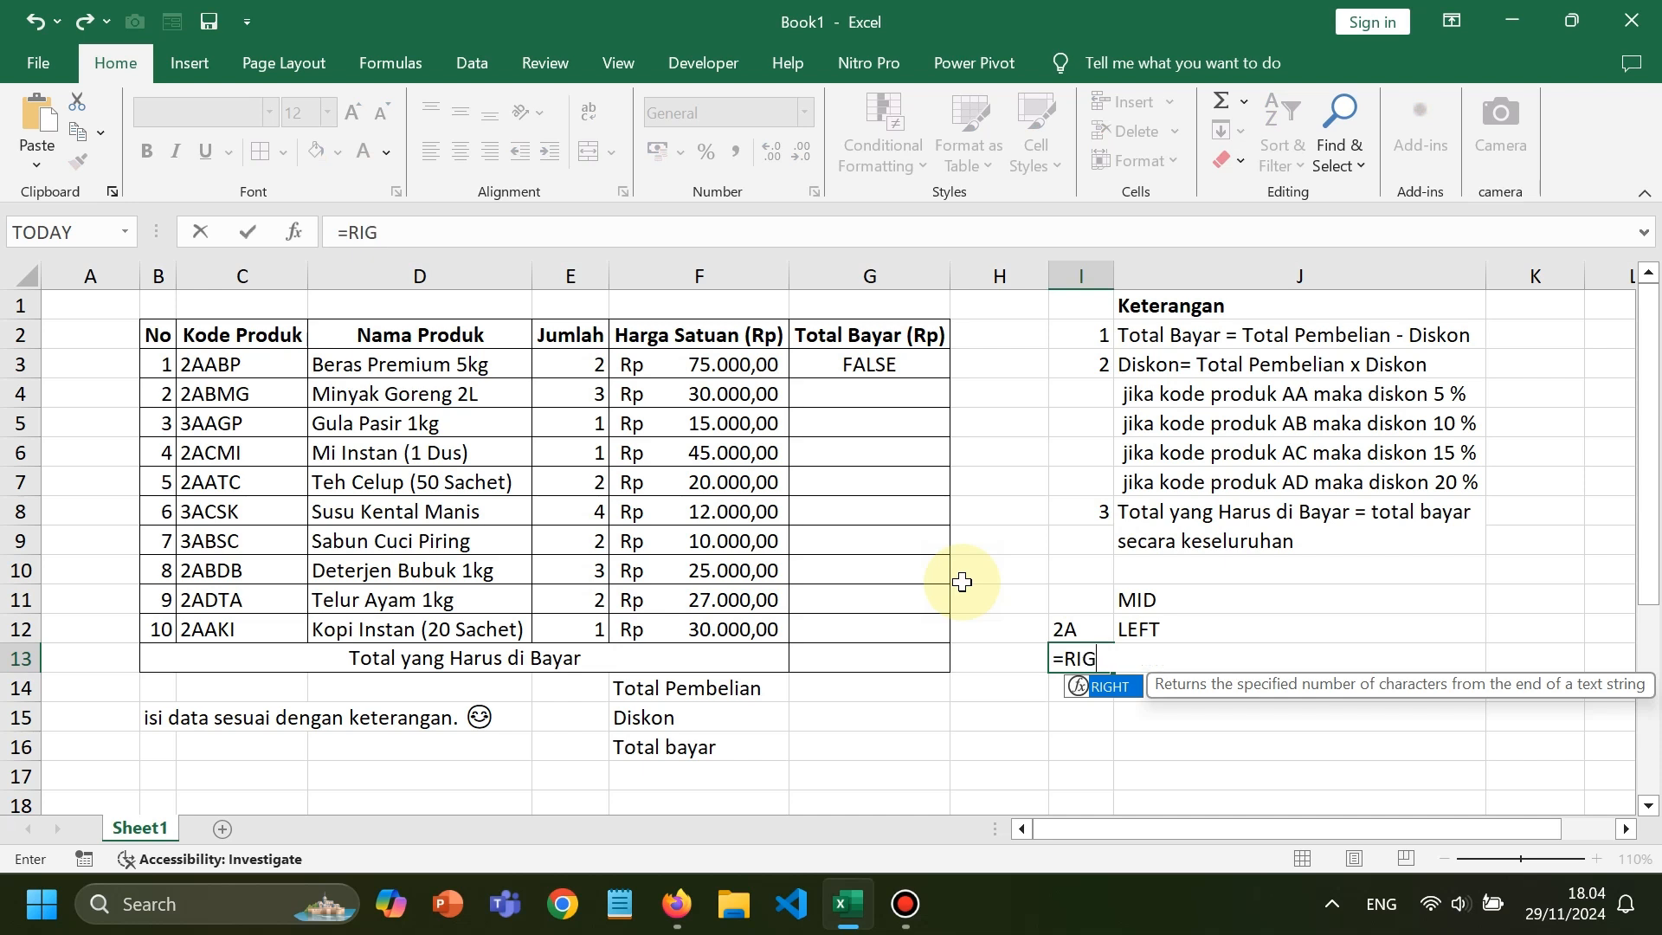
type("HT(")
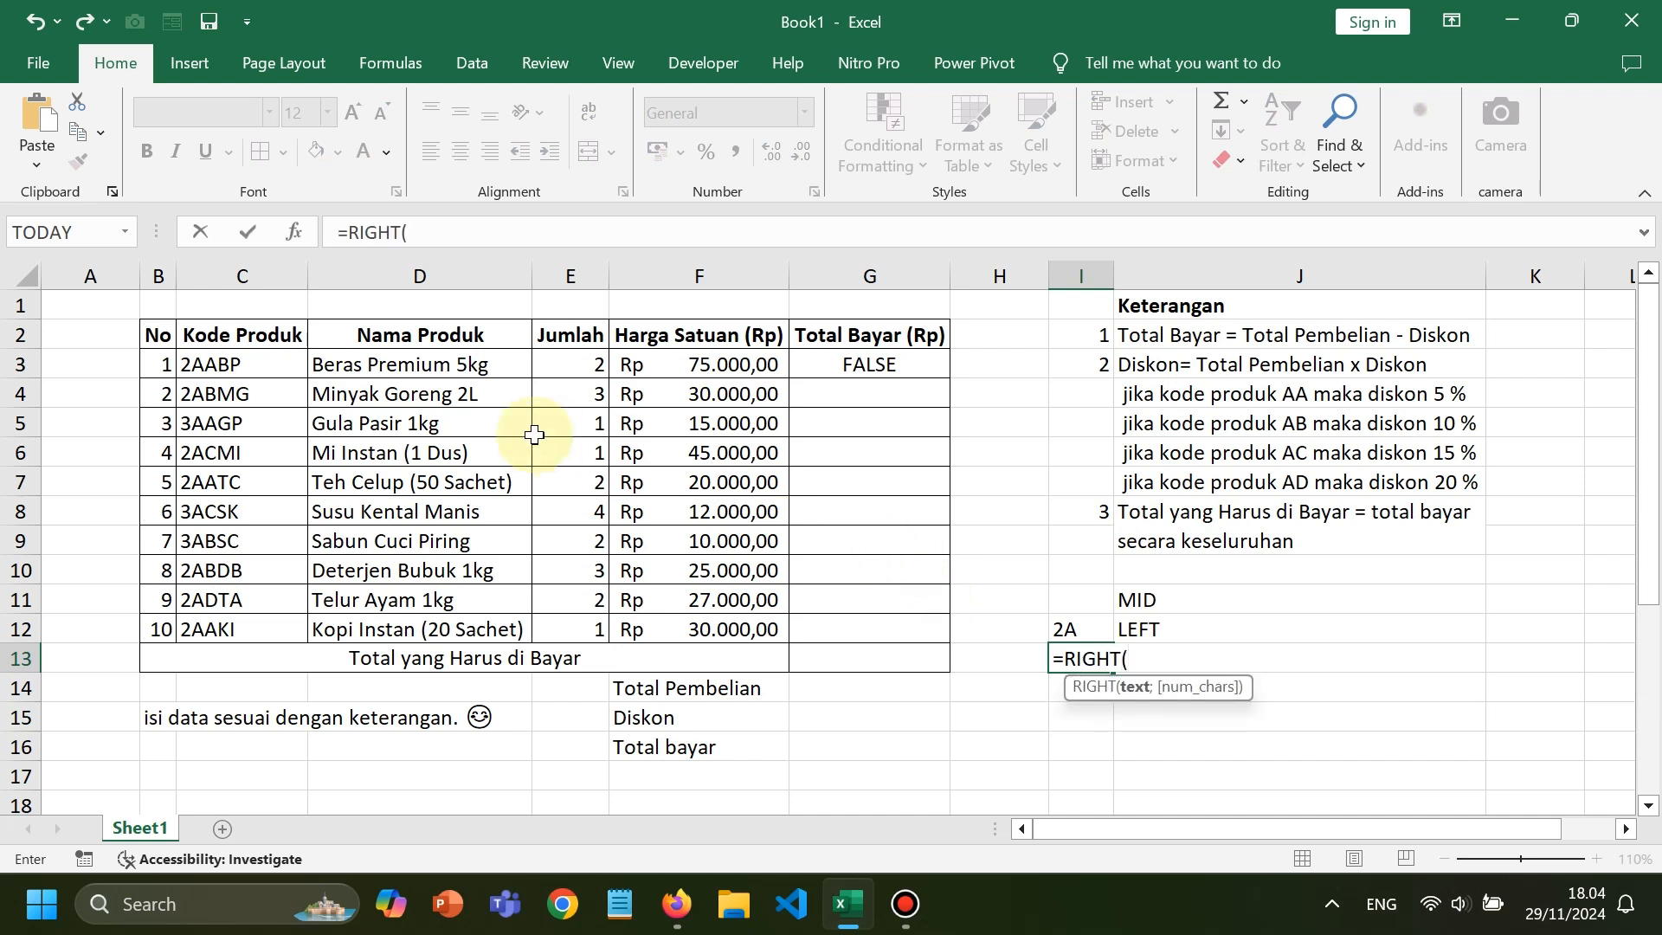
left_click(281, 366)
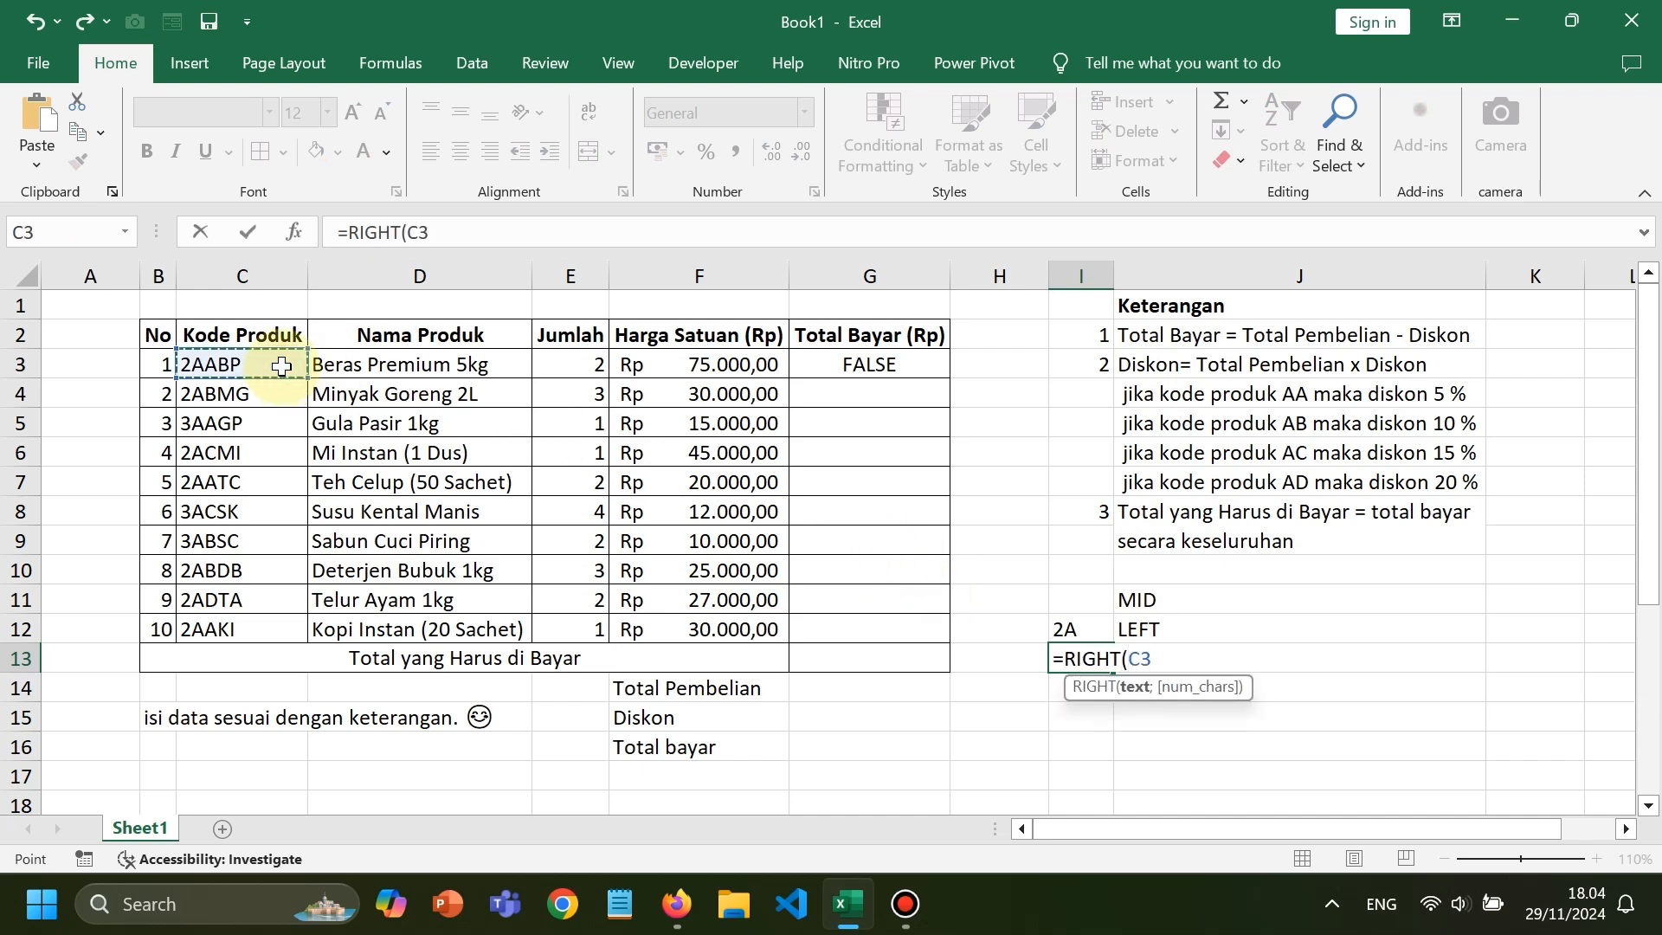
type(";2")
key("Return")
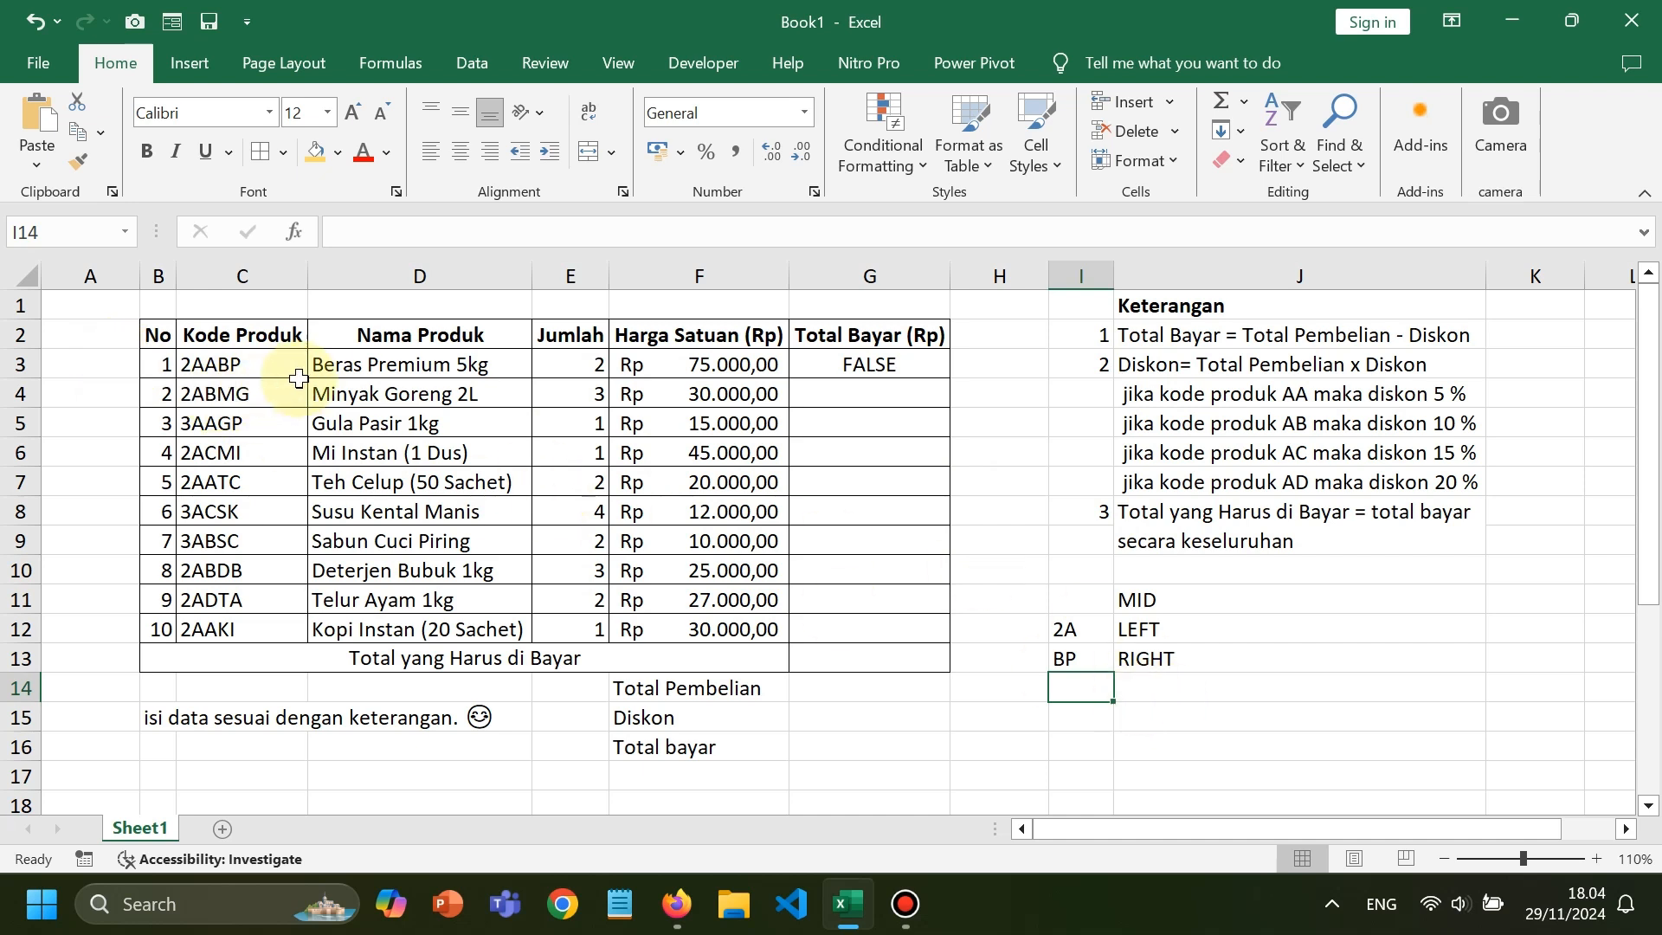
Enter =MID(C3;2;2) in I11, beside the MID label, extracting 2 characters of the product code from position 2
left_click(1098, 600)
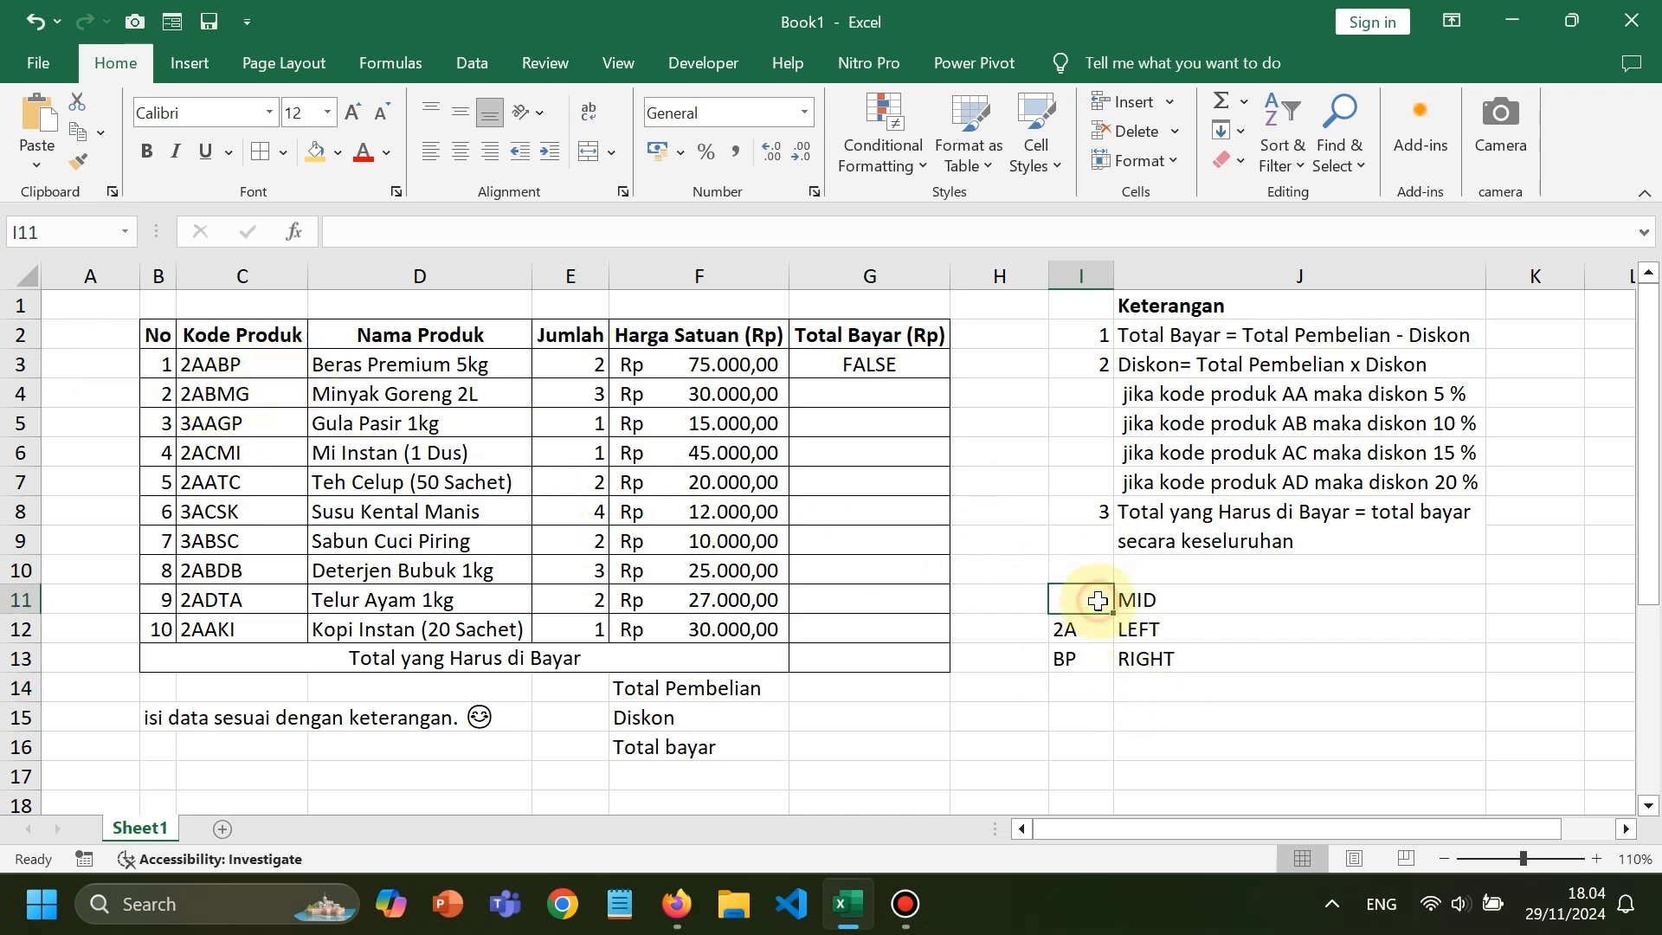
type("=MID(")
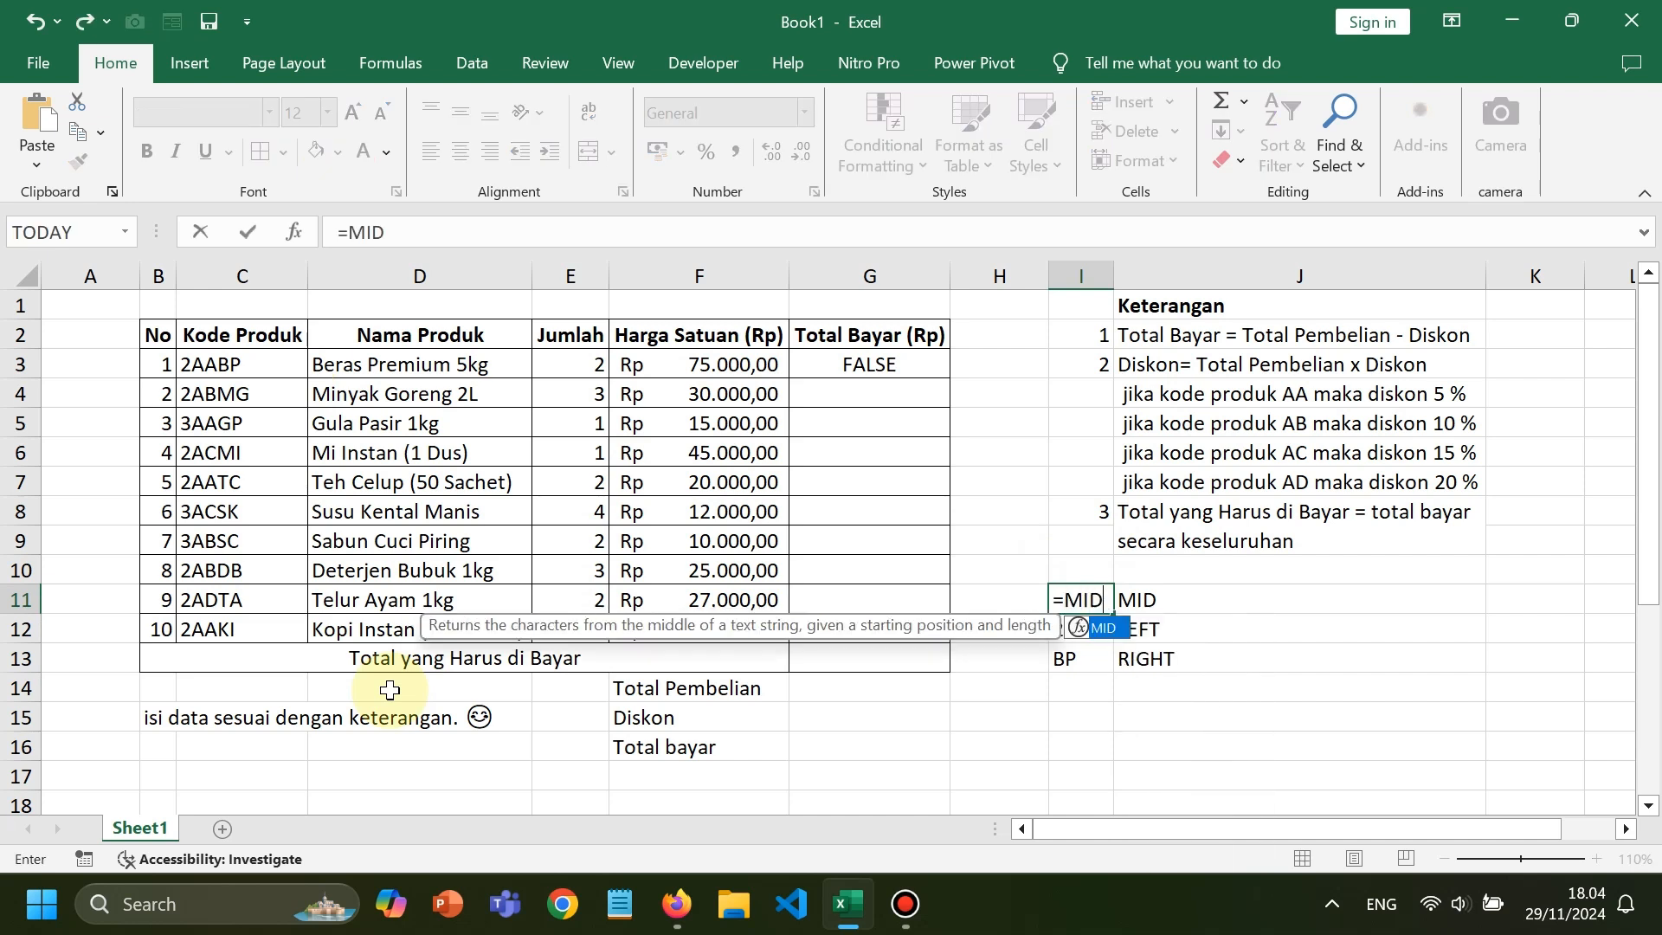
left_click(270, 364)
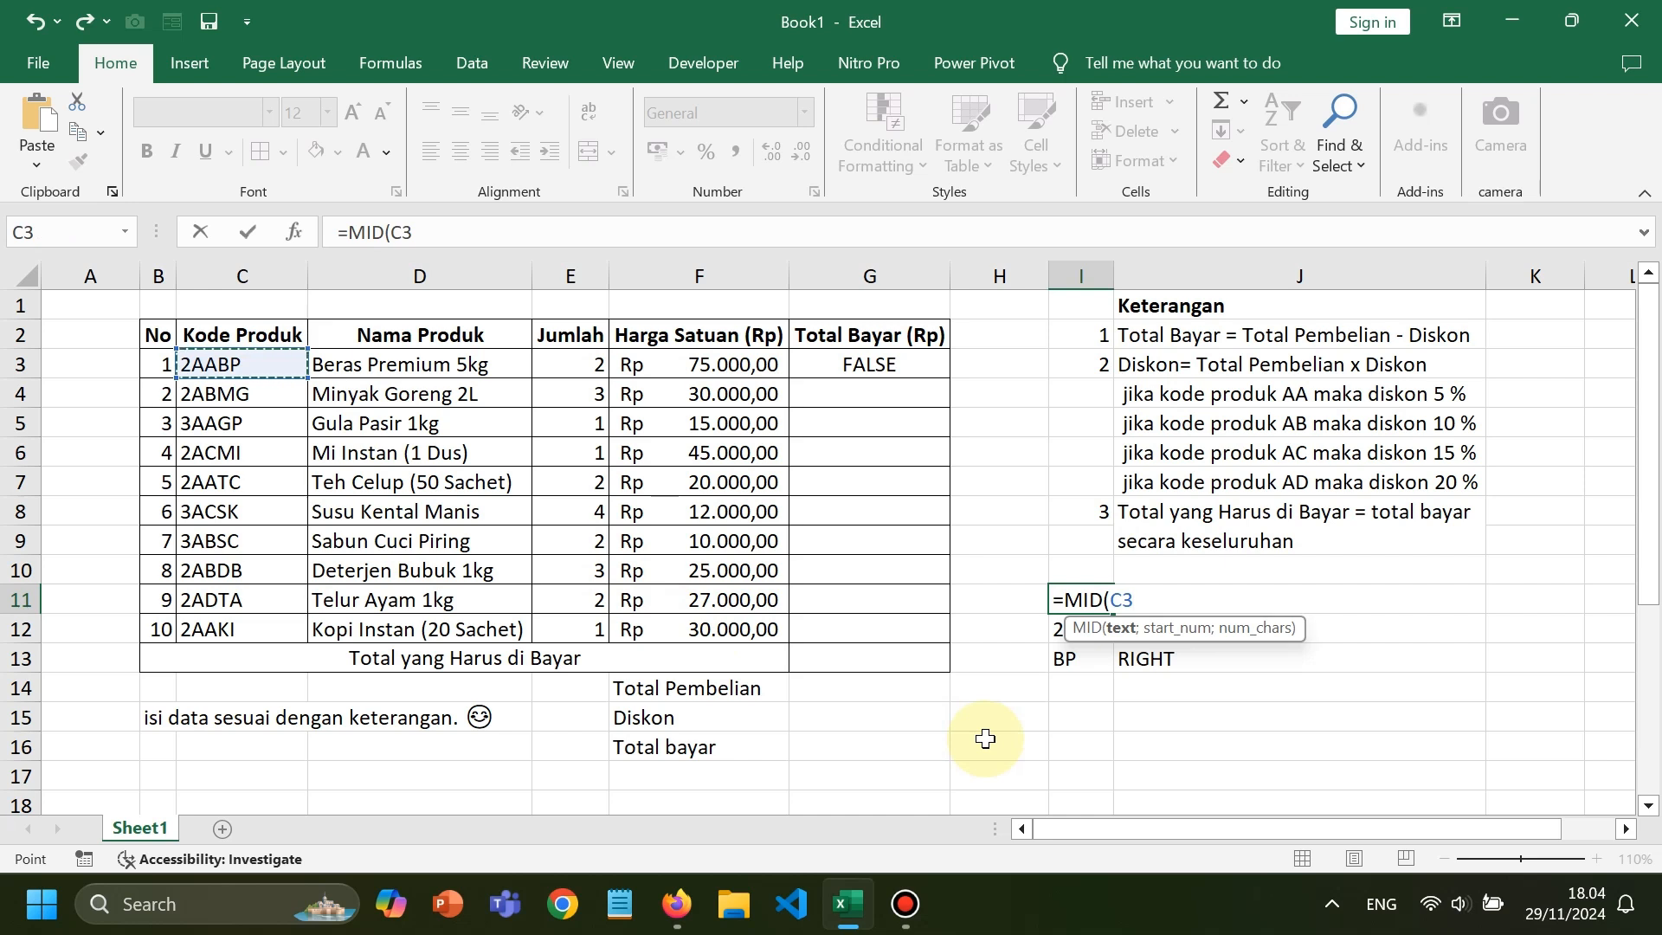
type(";")
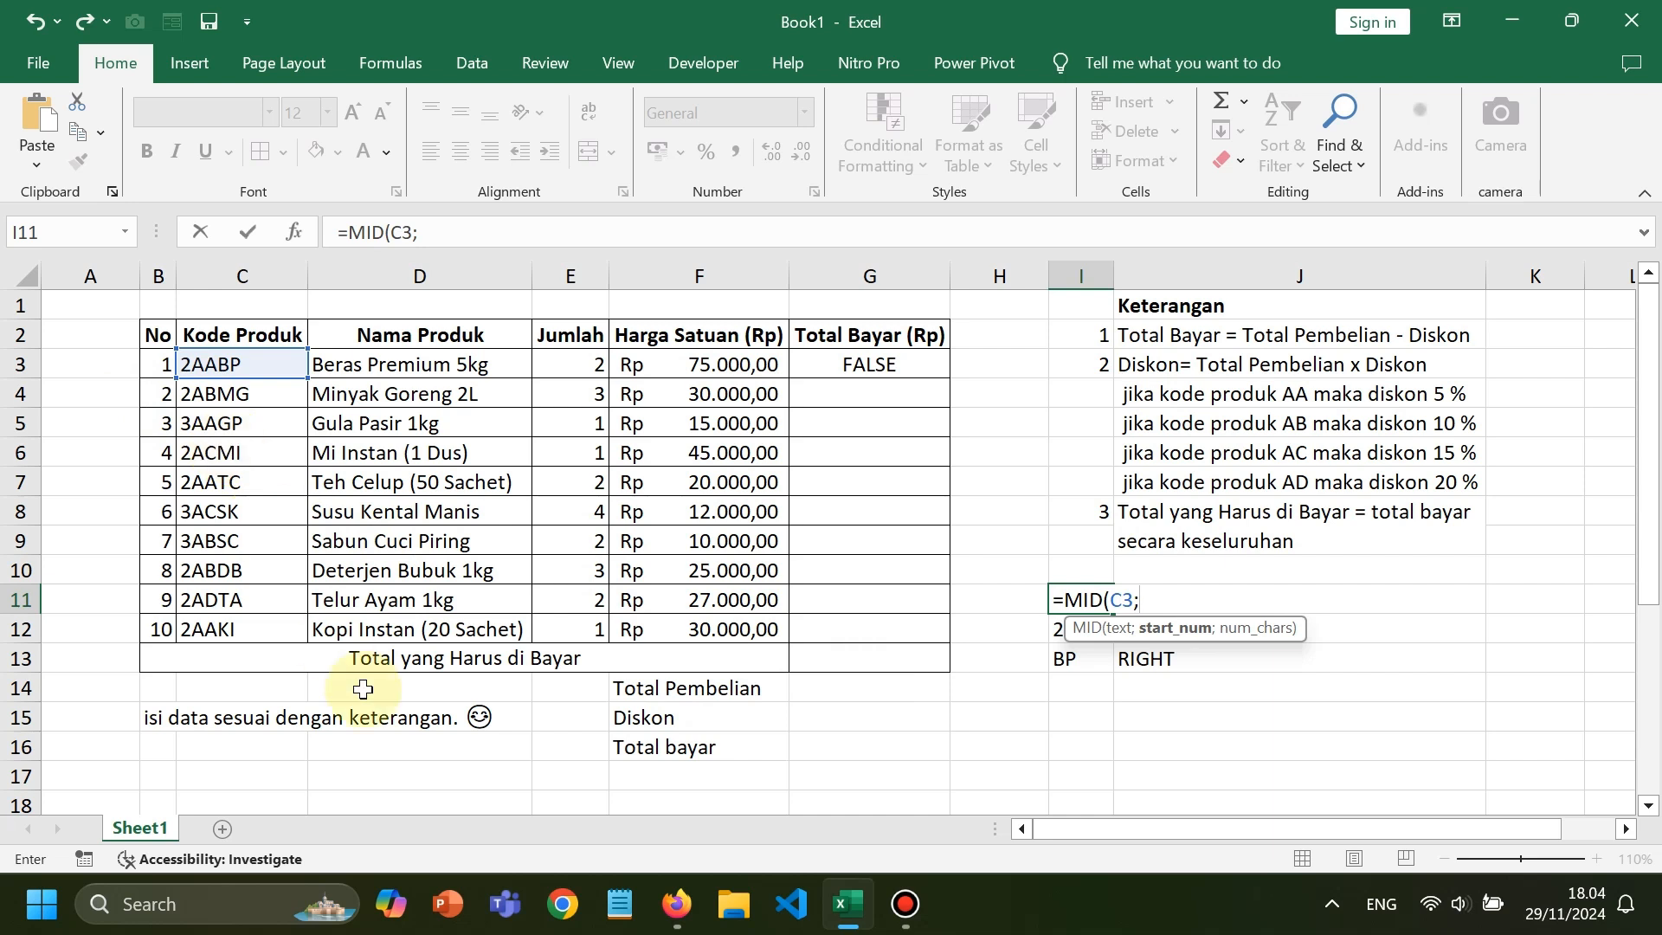
type("2")
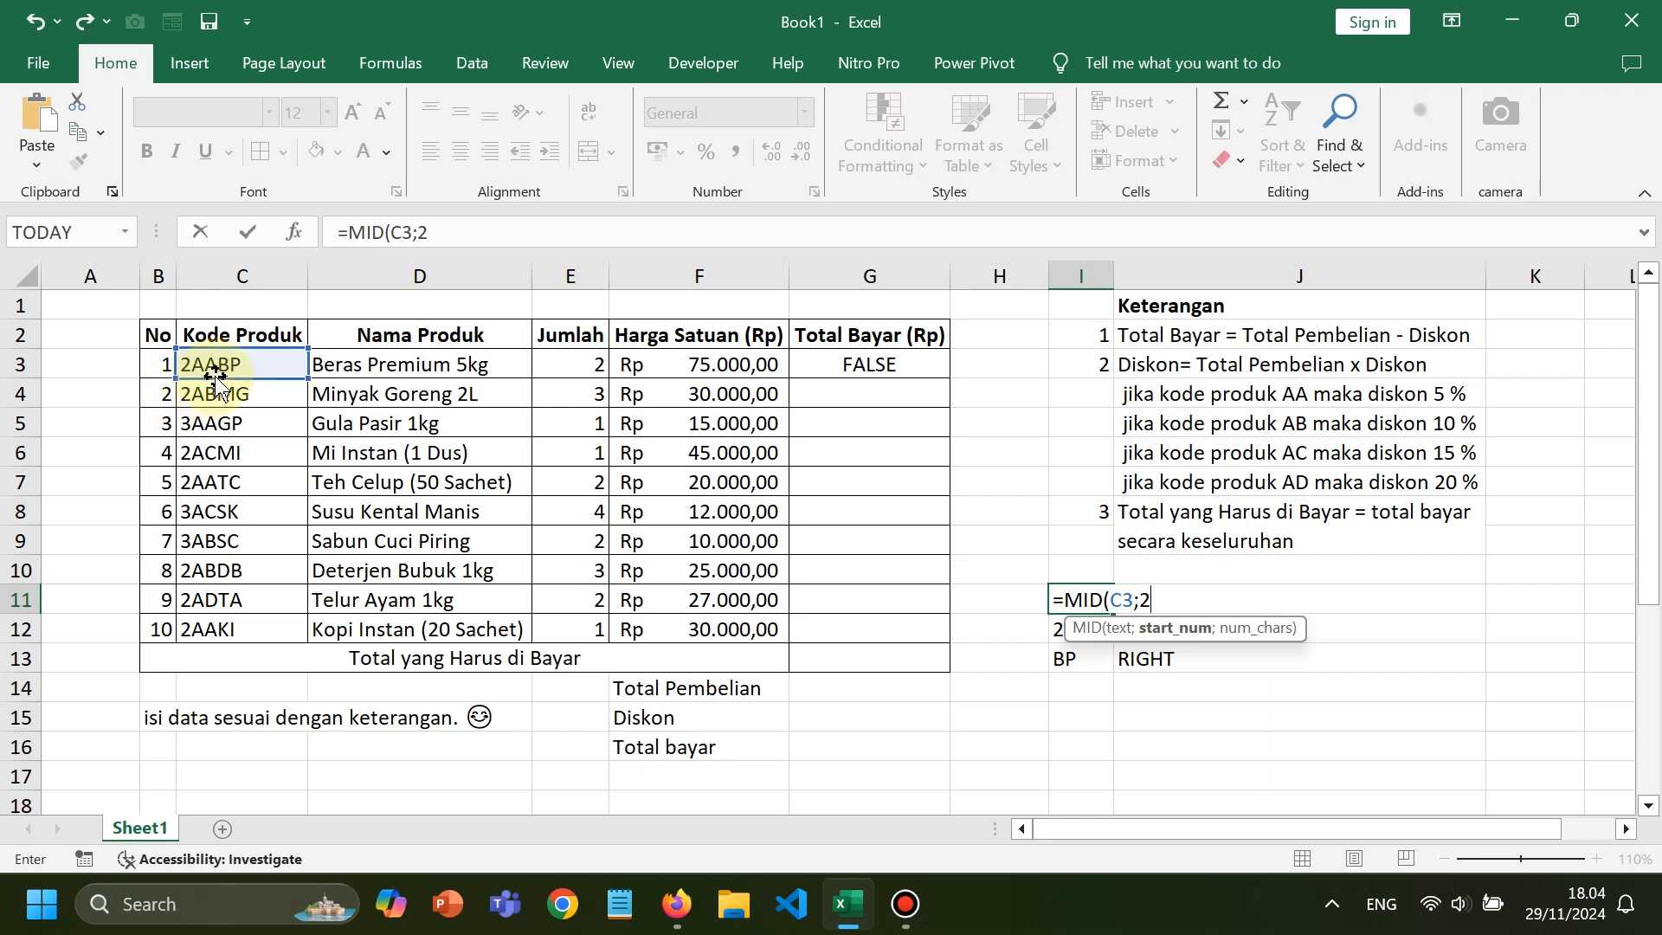
type(";")
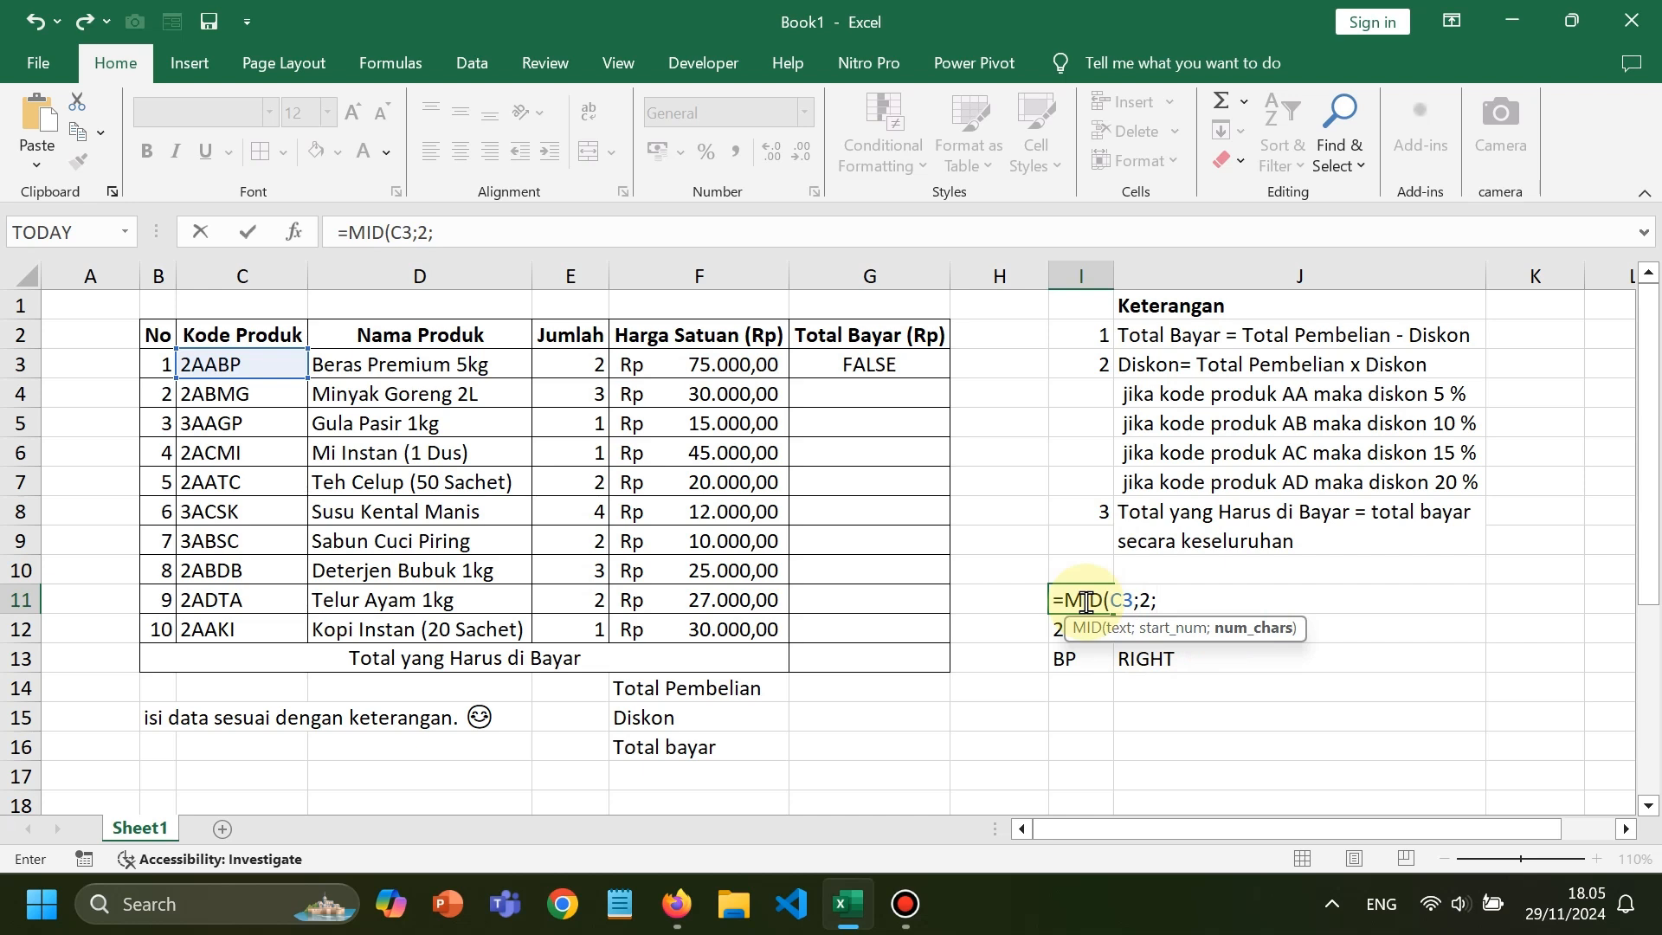
type("2)")
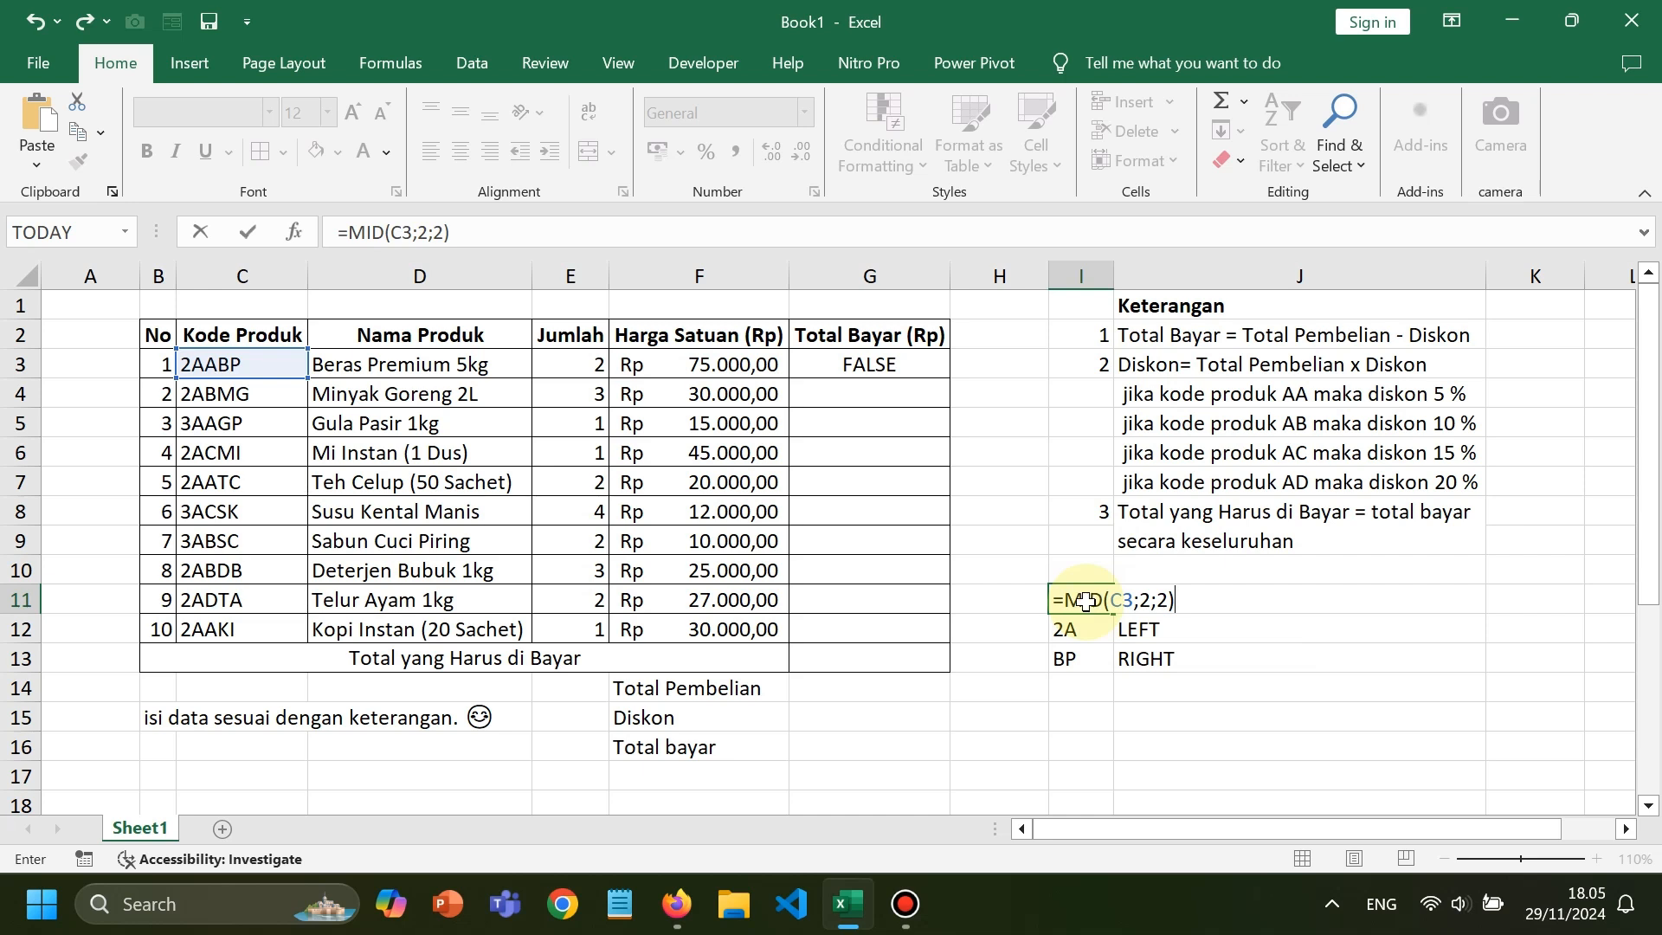
key("Return")
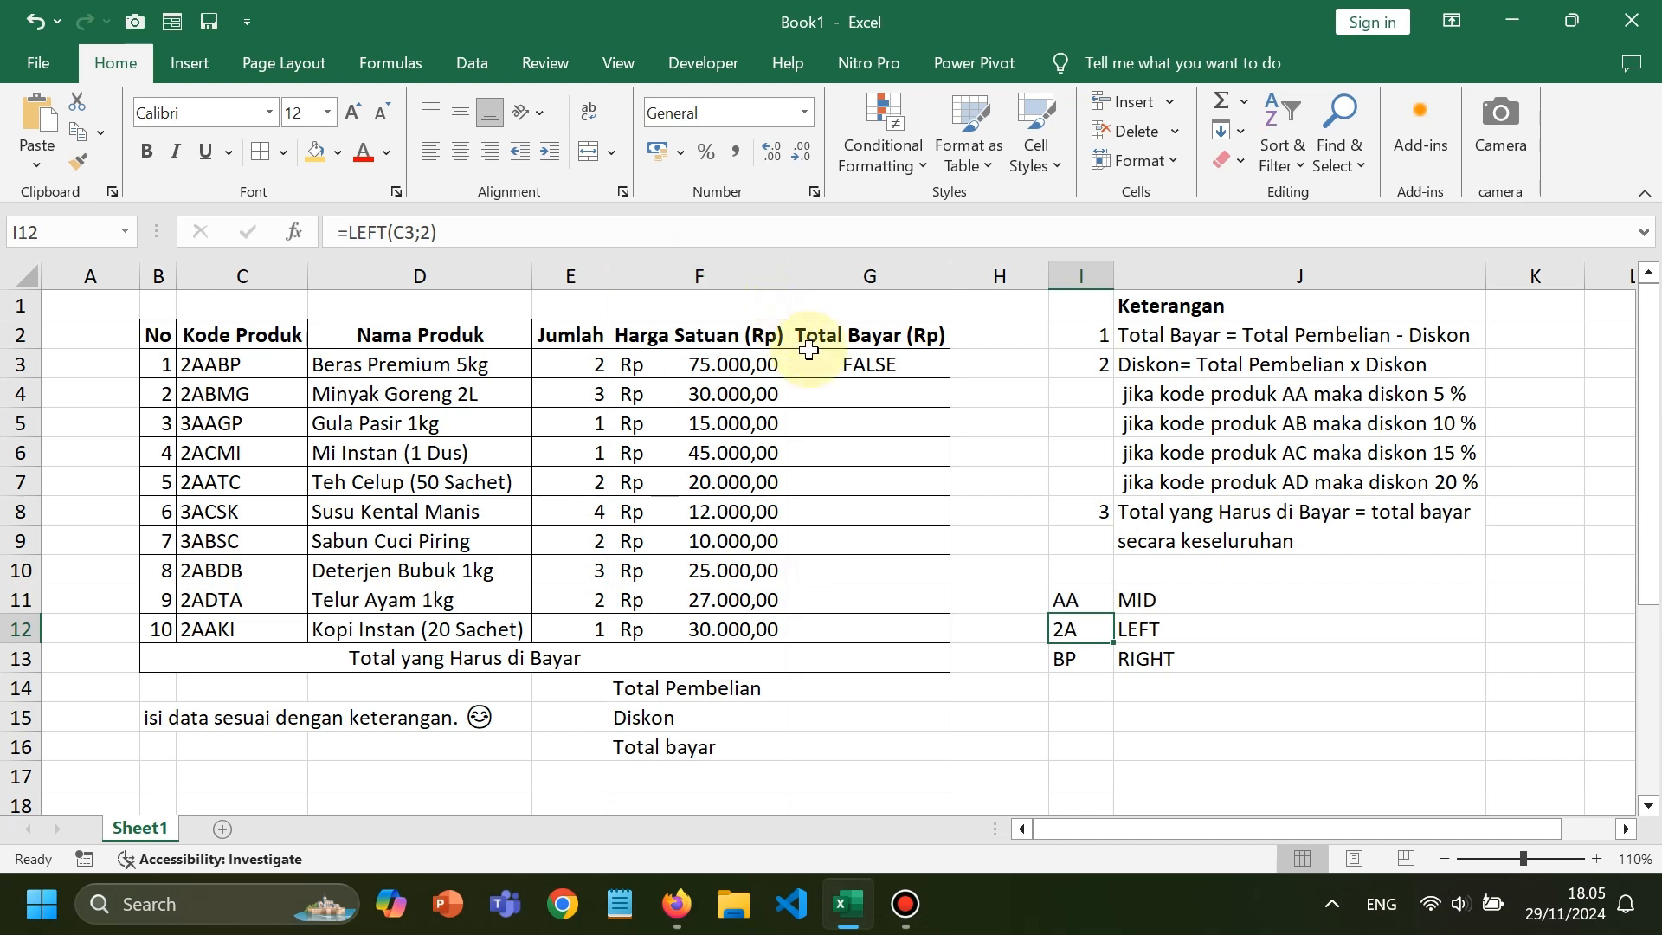
Replace the IF formula in G3 with a MID formula extracting 2 characters of C3 from position 2
left_click(836, 363)
key("Delete")
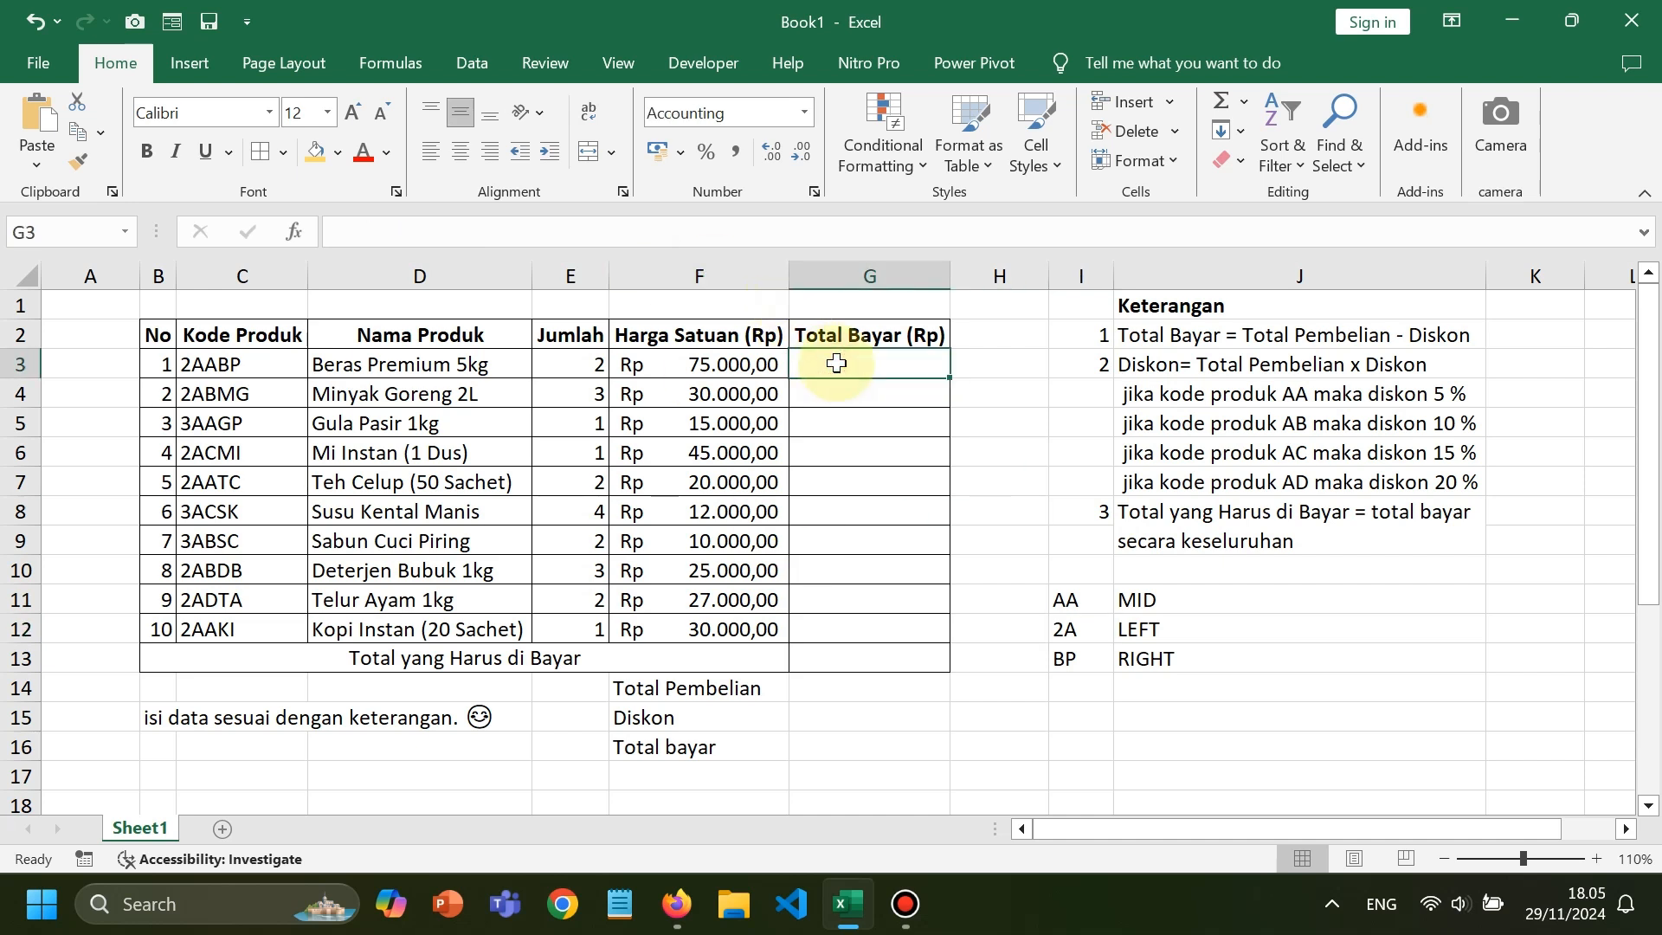
type("=MID(")
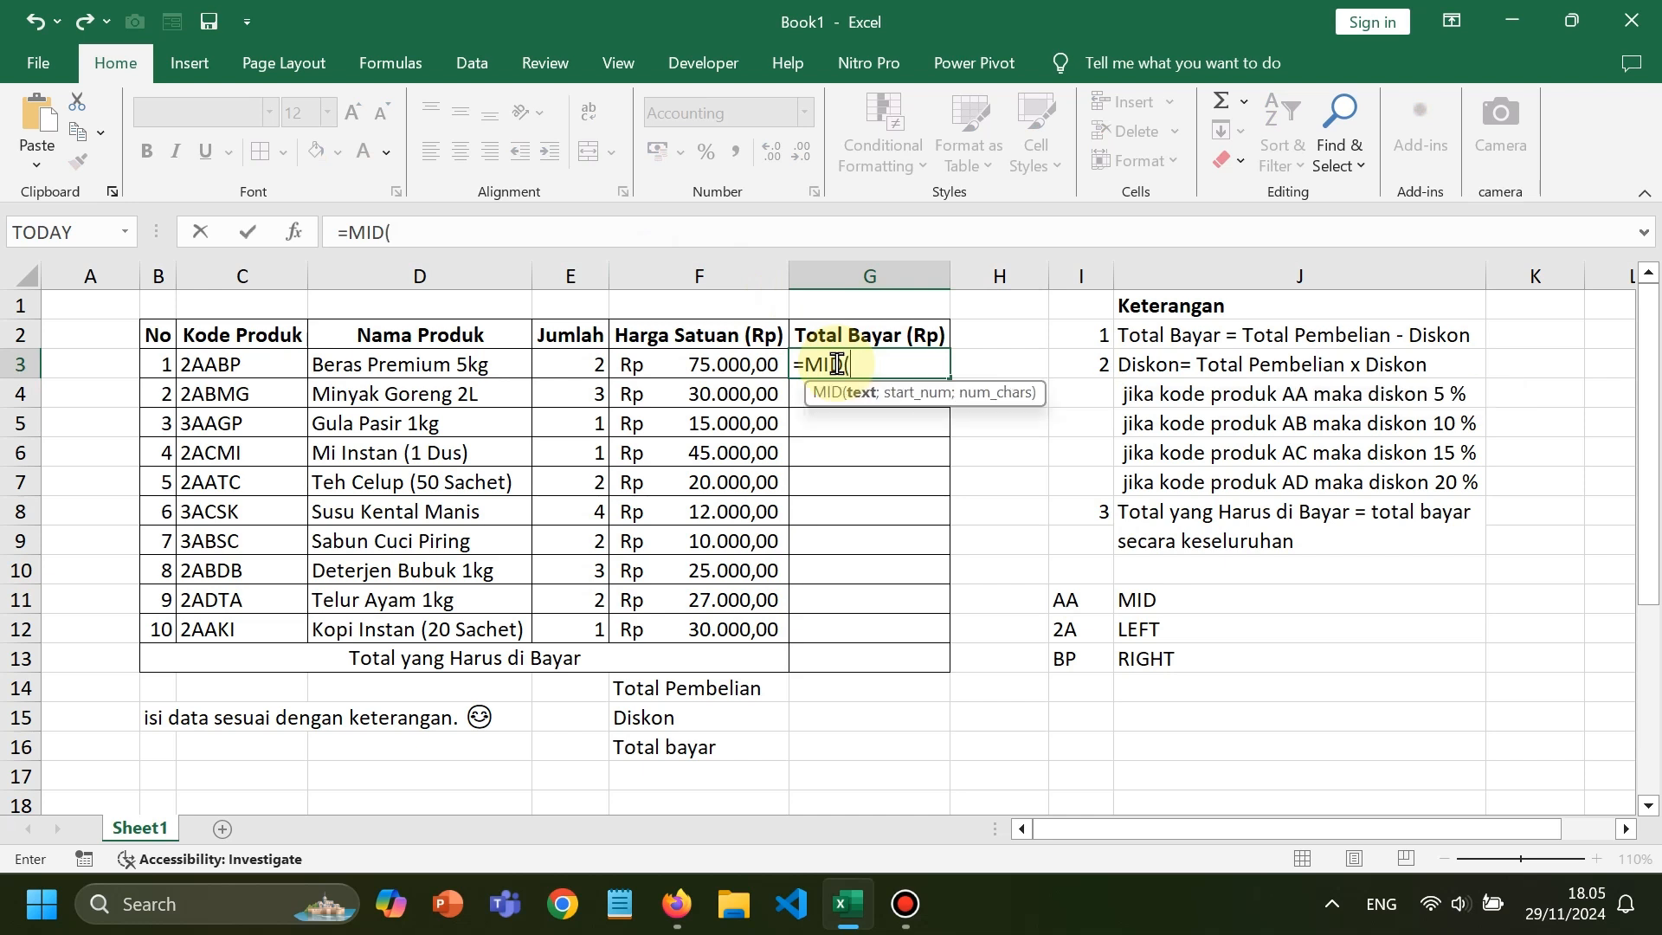
left_click(276, 364)
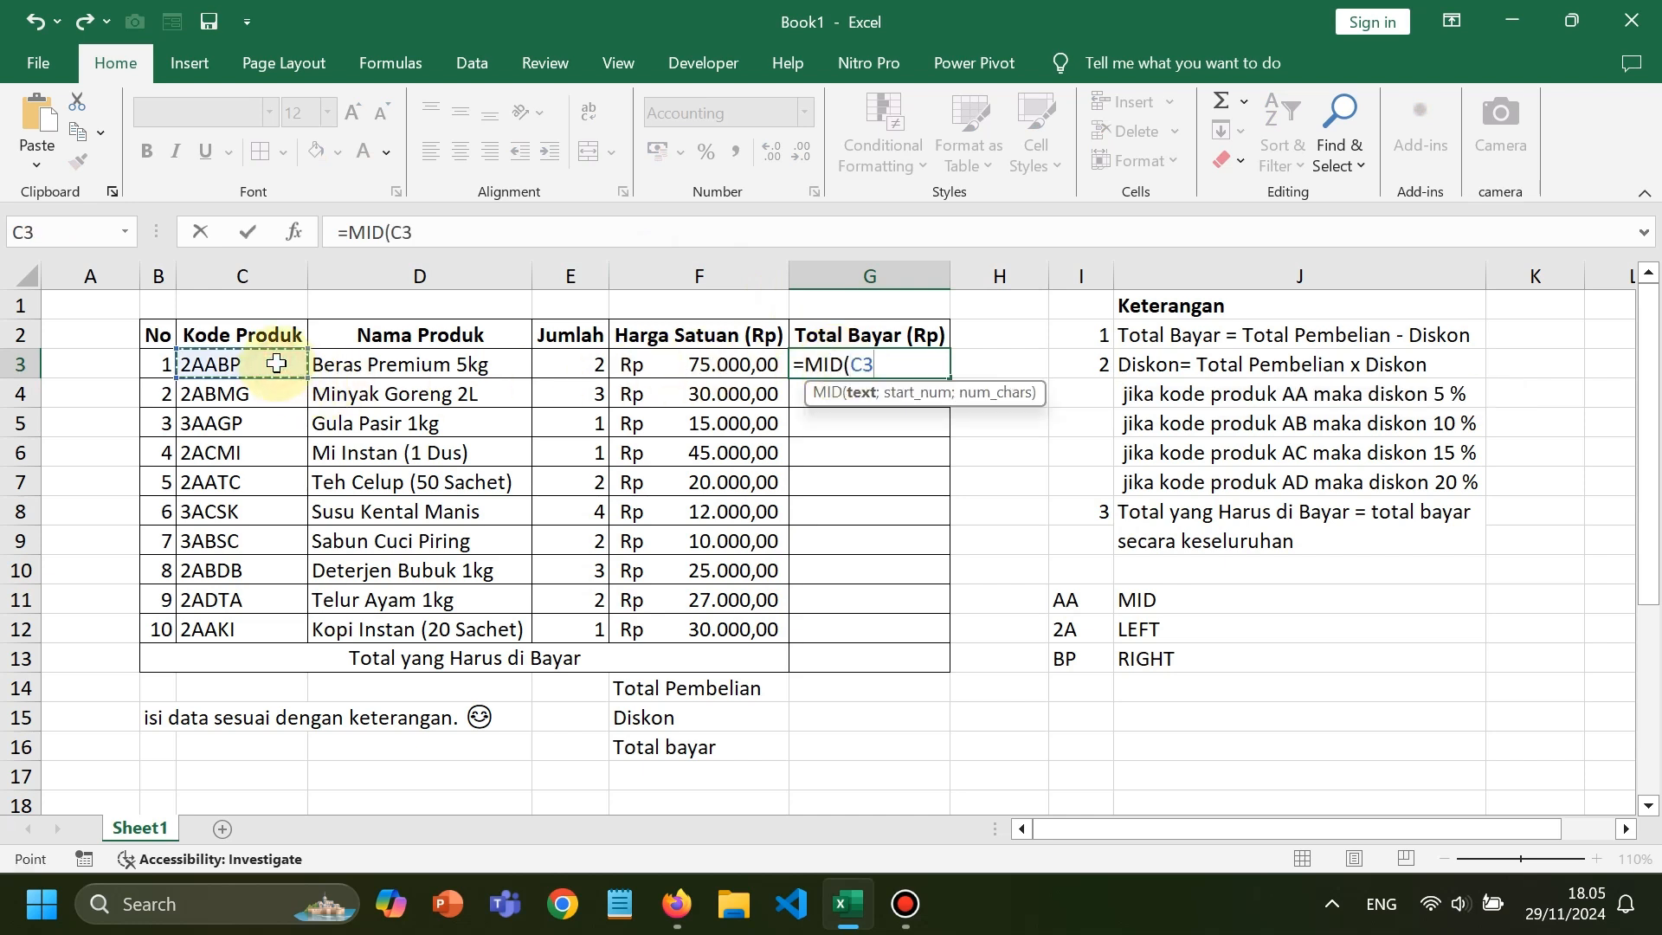
type(";1")
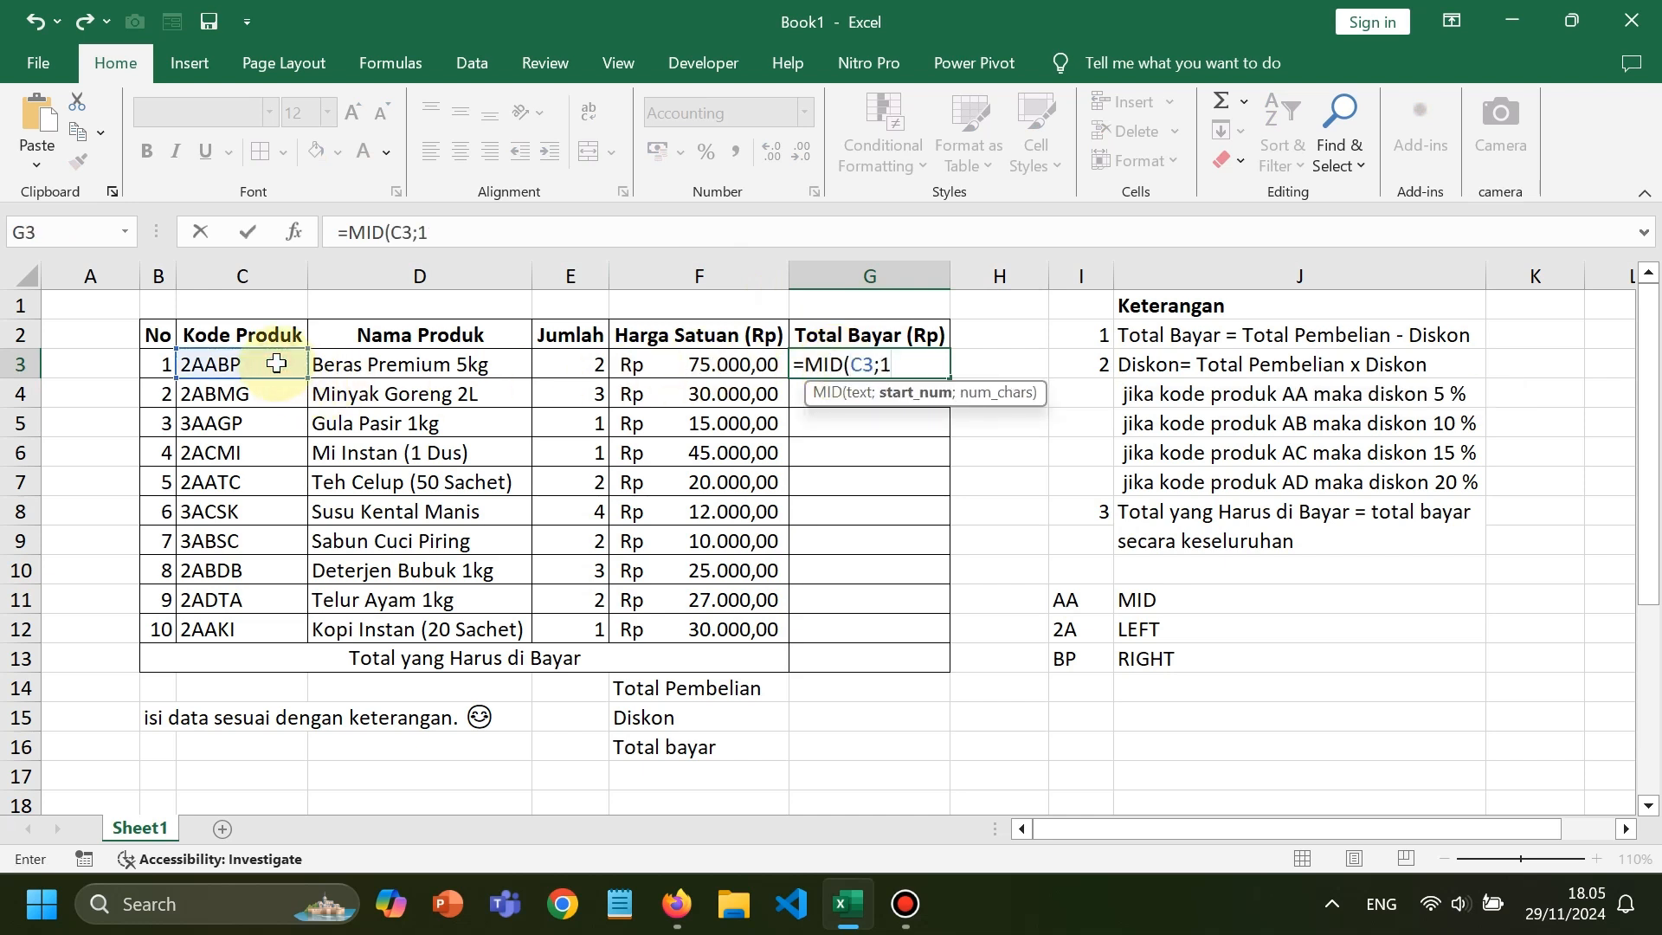
key("BackSpace")
type("2;2")
key("Return")
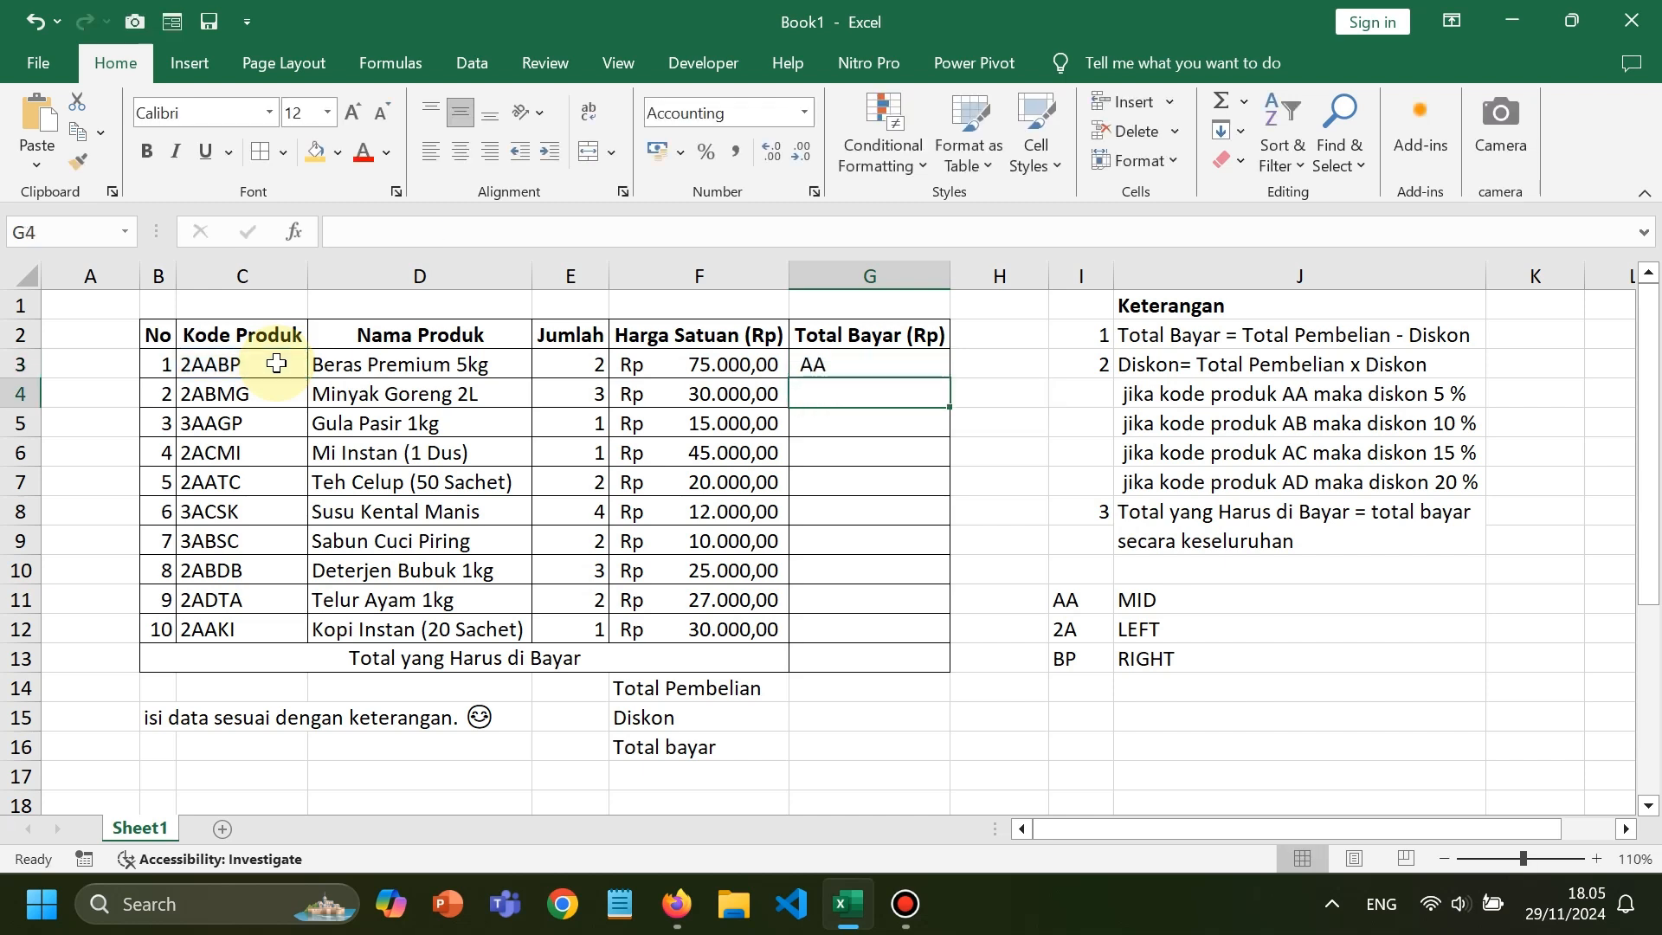
Wrap the MID formula in G3 in an IF test so it reads =IF(MID(C3;2;2)="AA";5%)
left_click(212, 367)
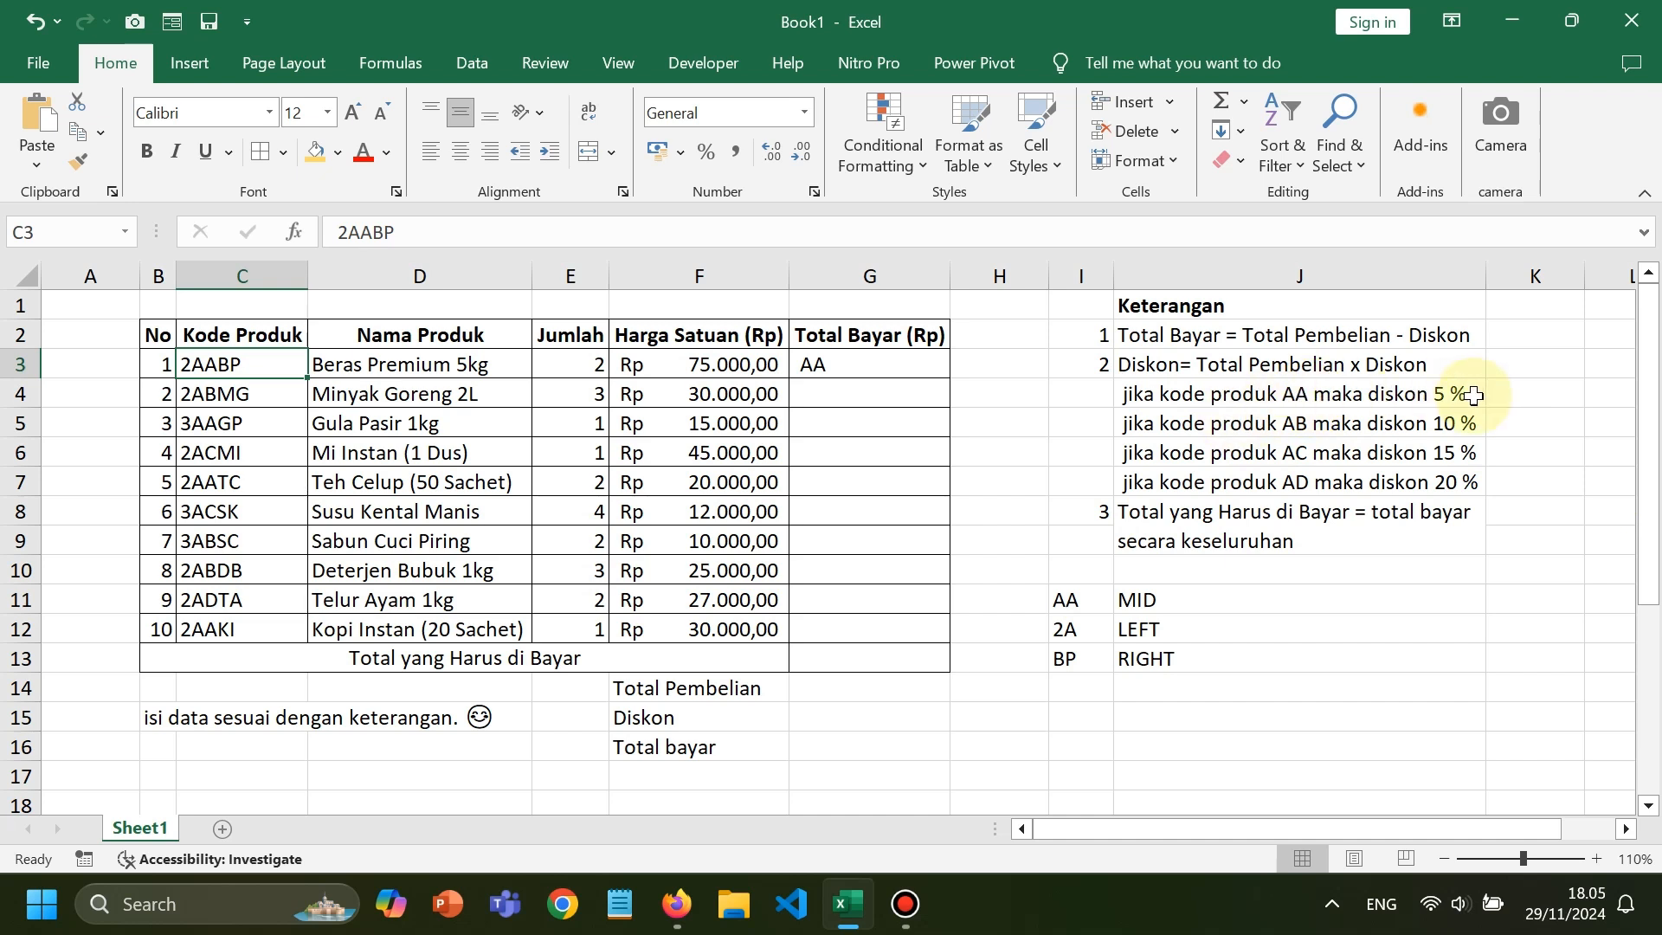
left_click(818, 356)
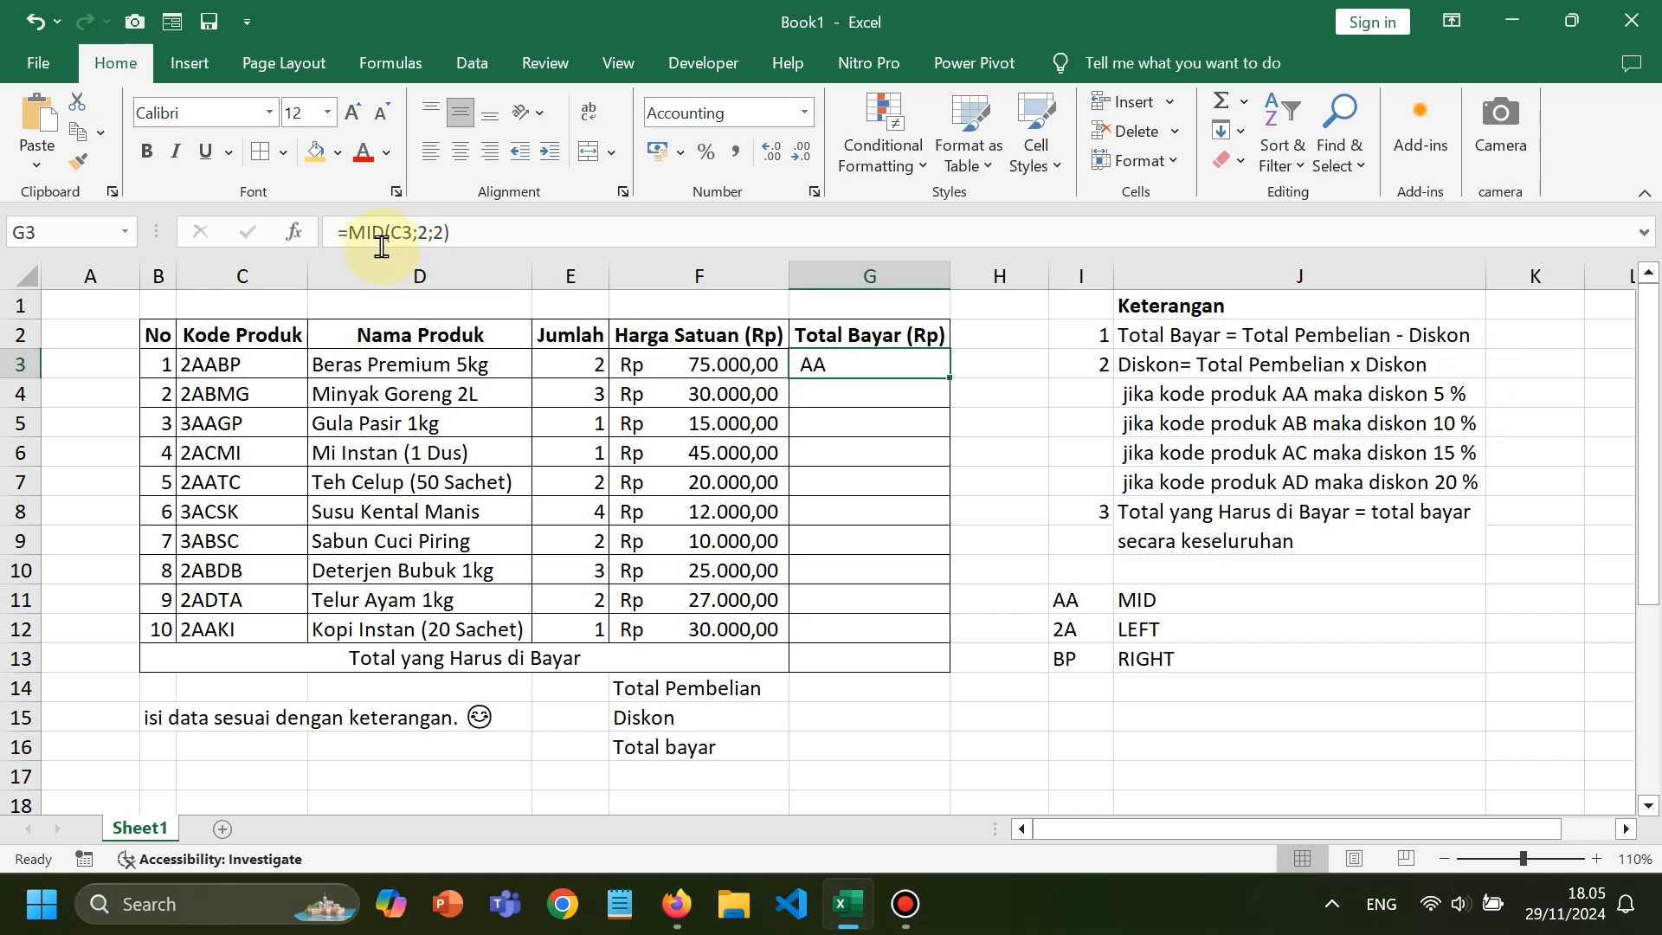
left_click(348, 235)
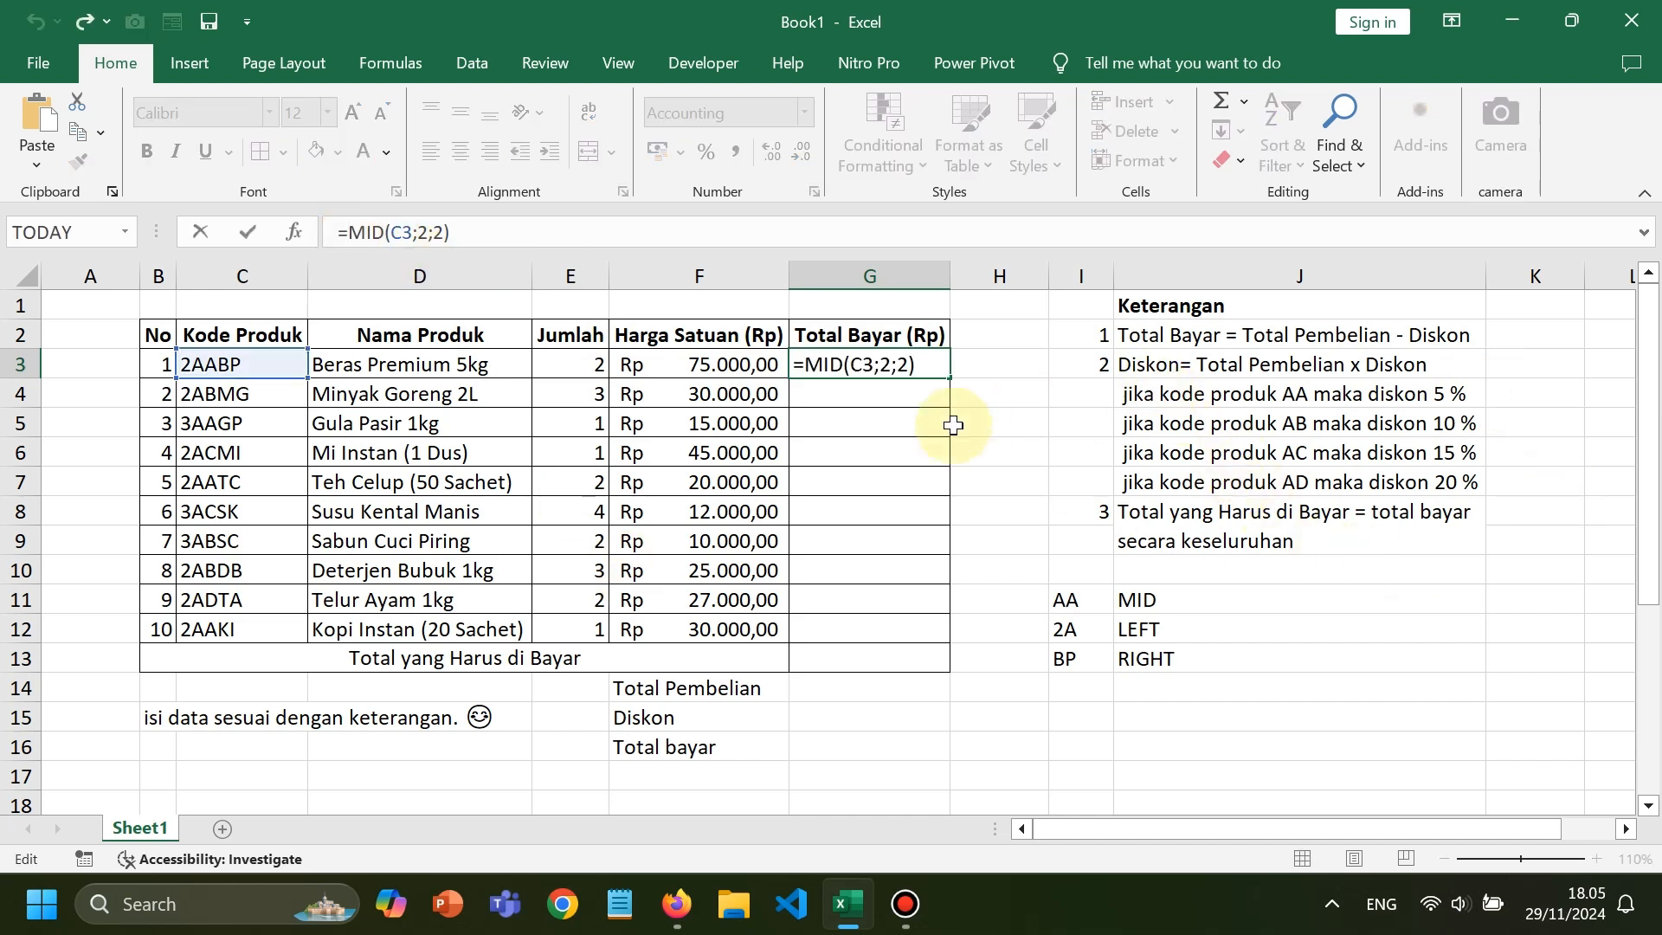
type("IF")
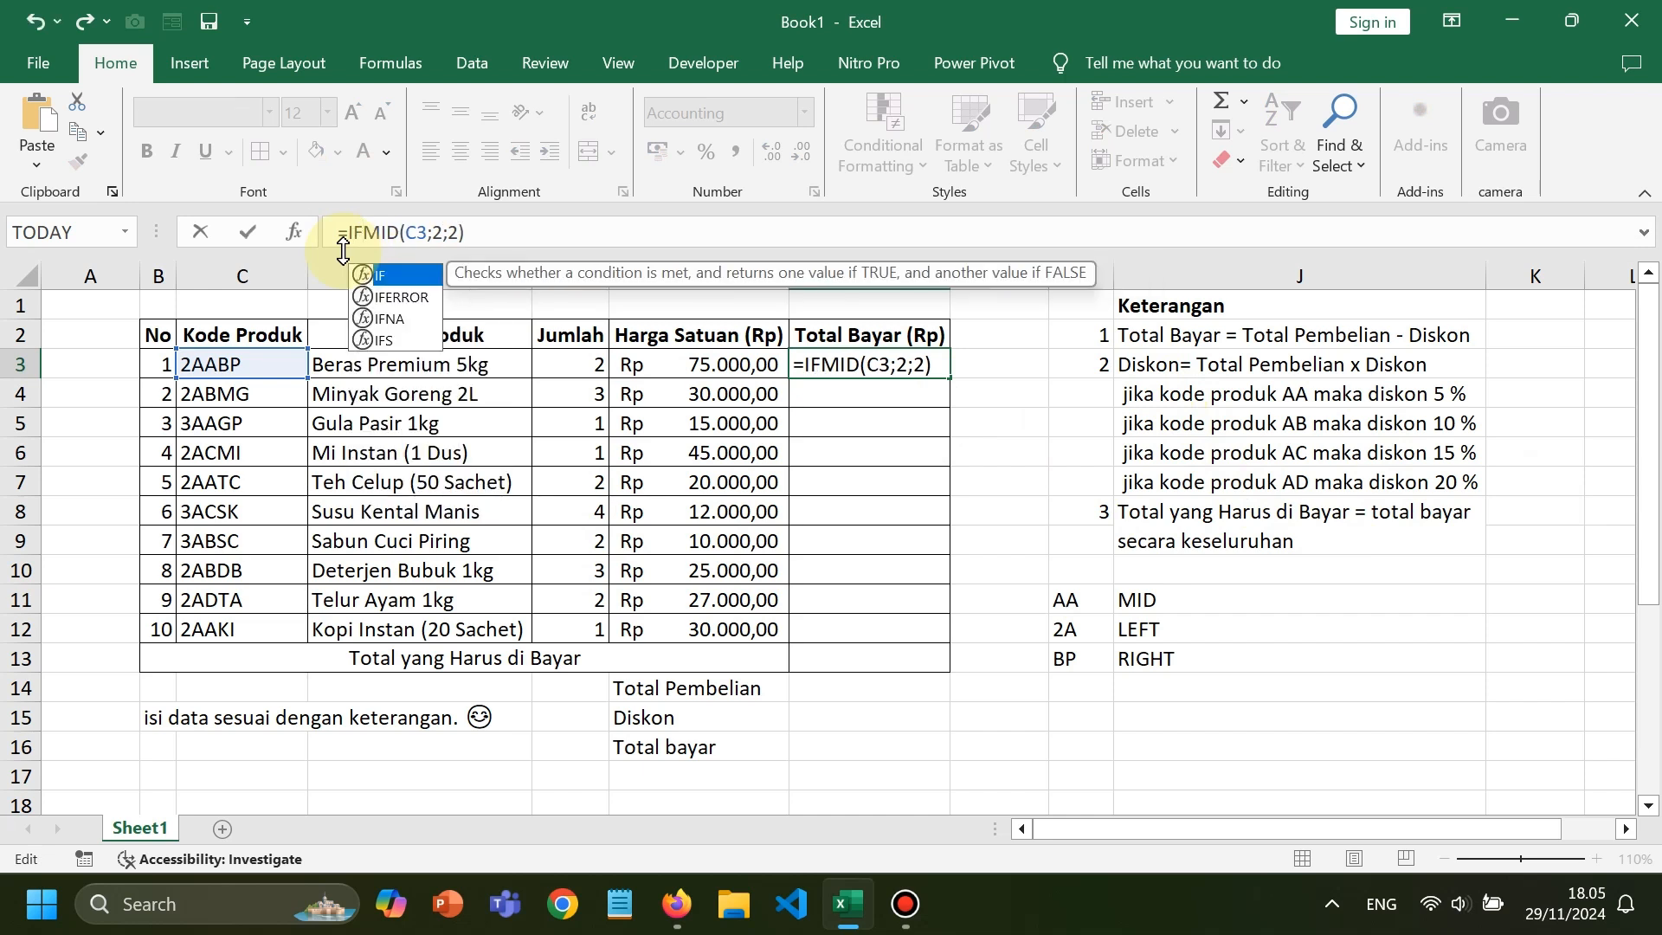
type("(")
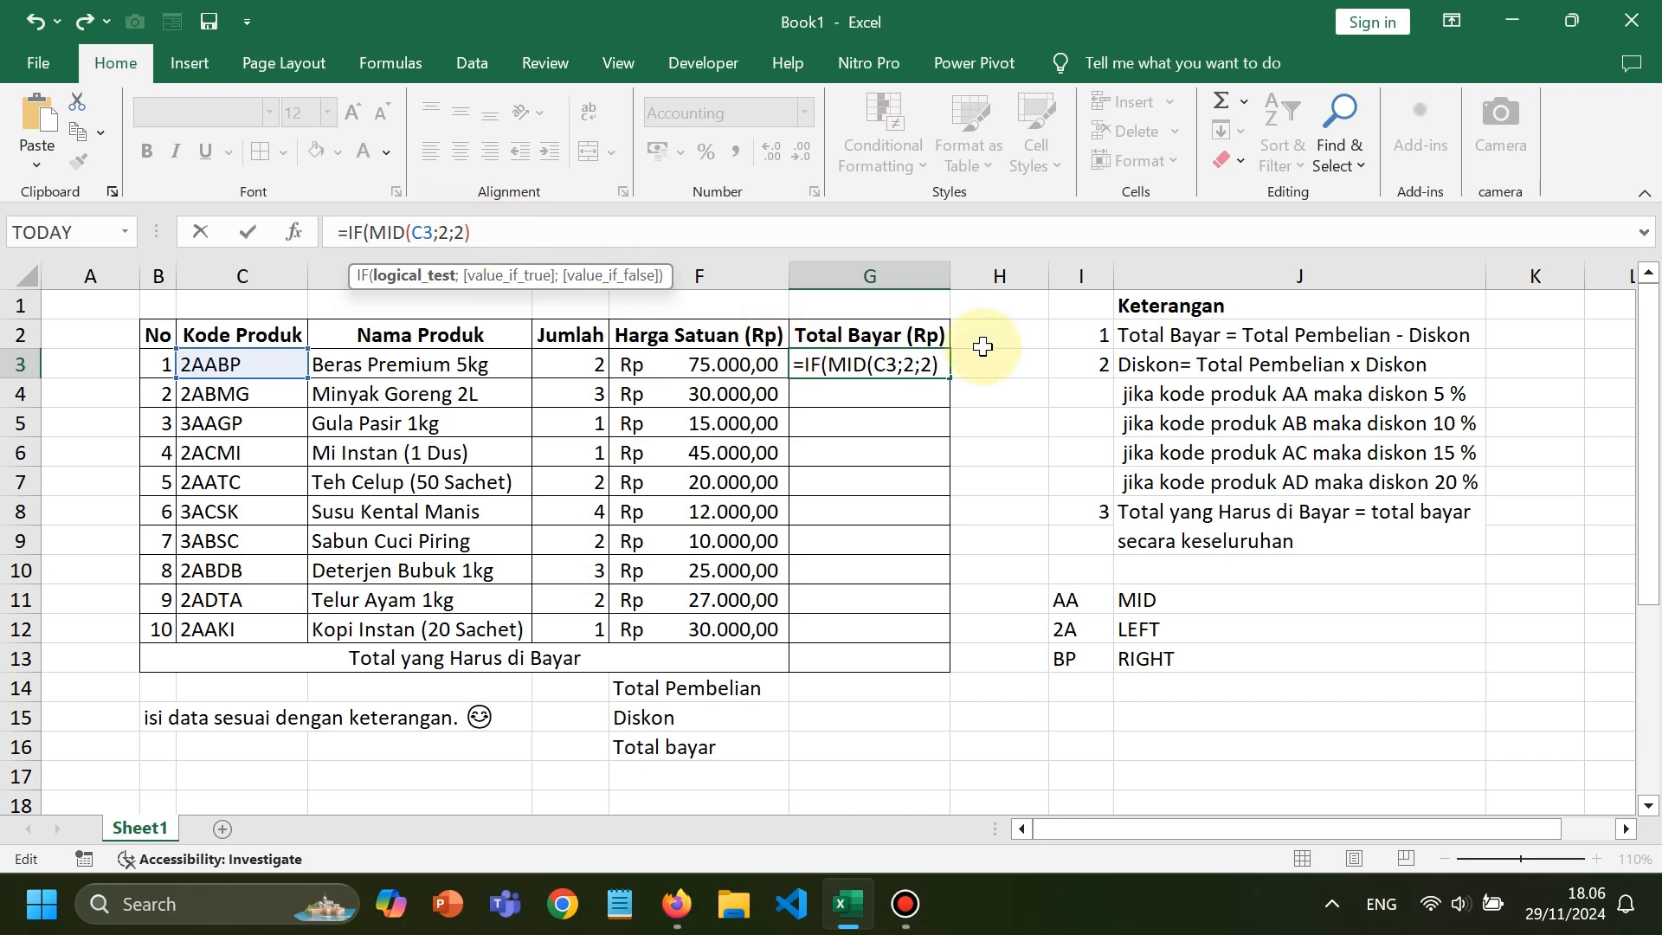
left_click(516, 237)
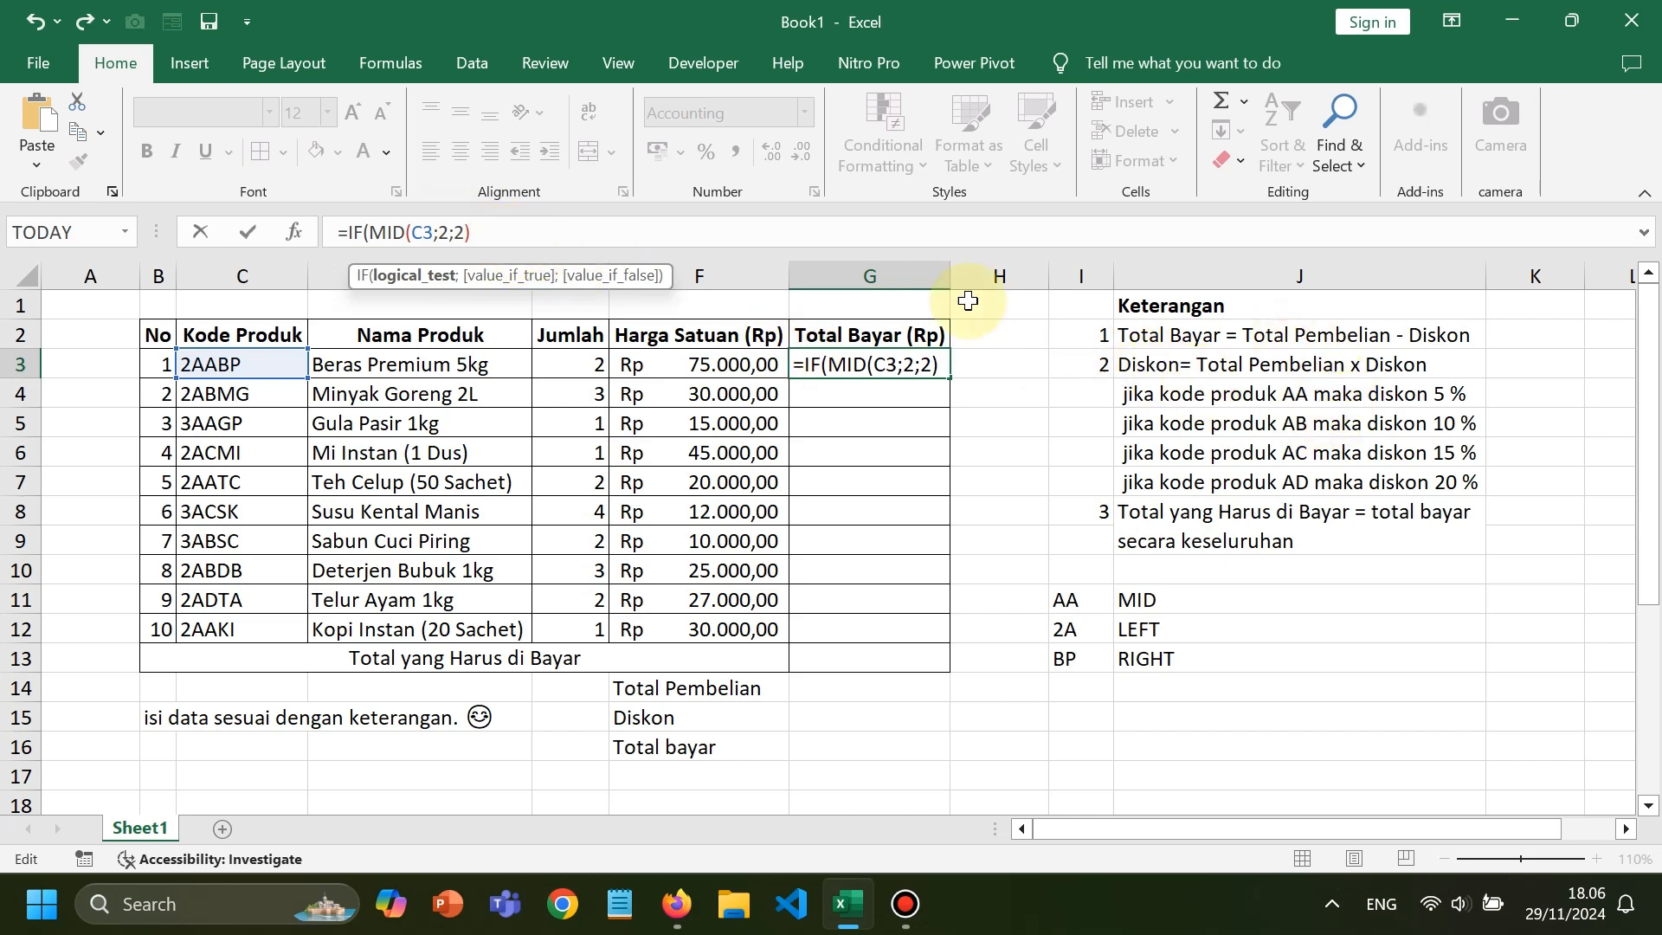
type("=")
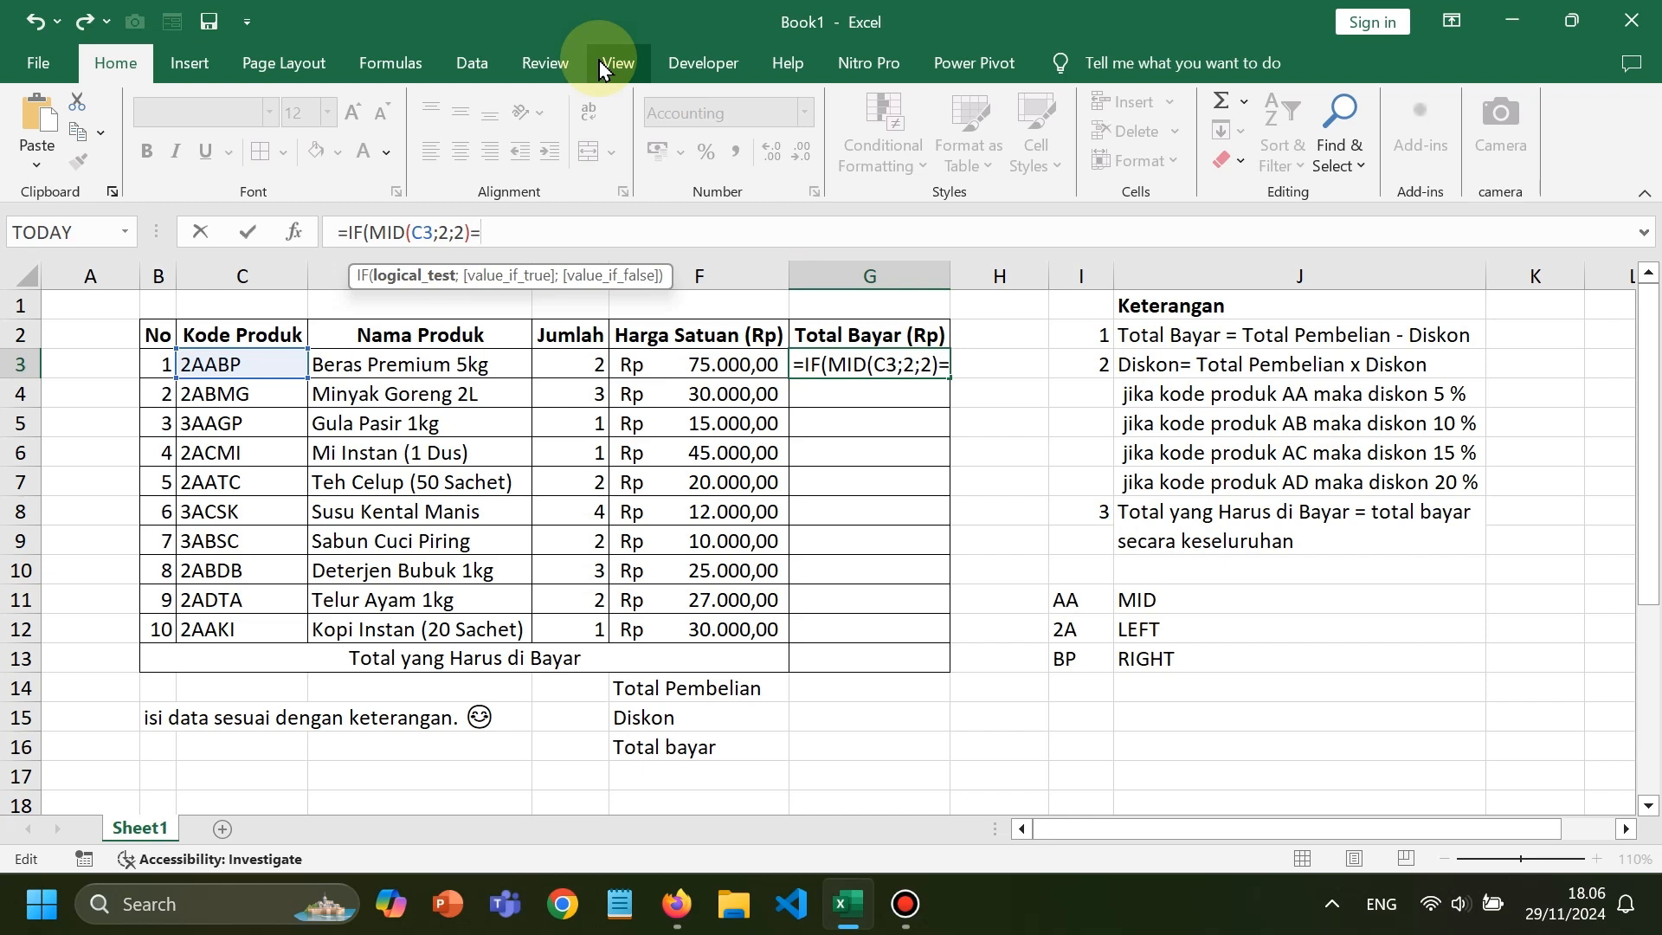
type("\"")
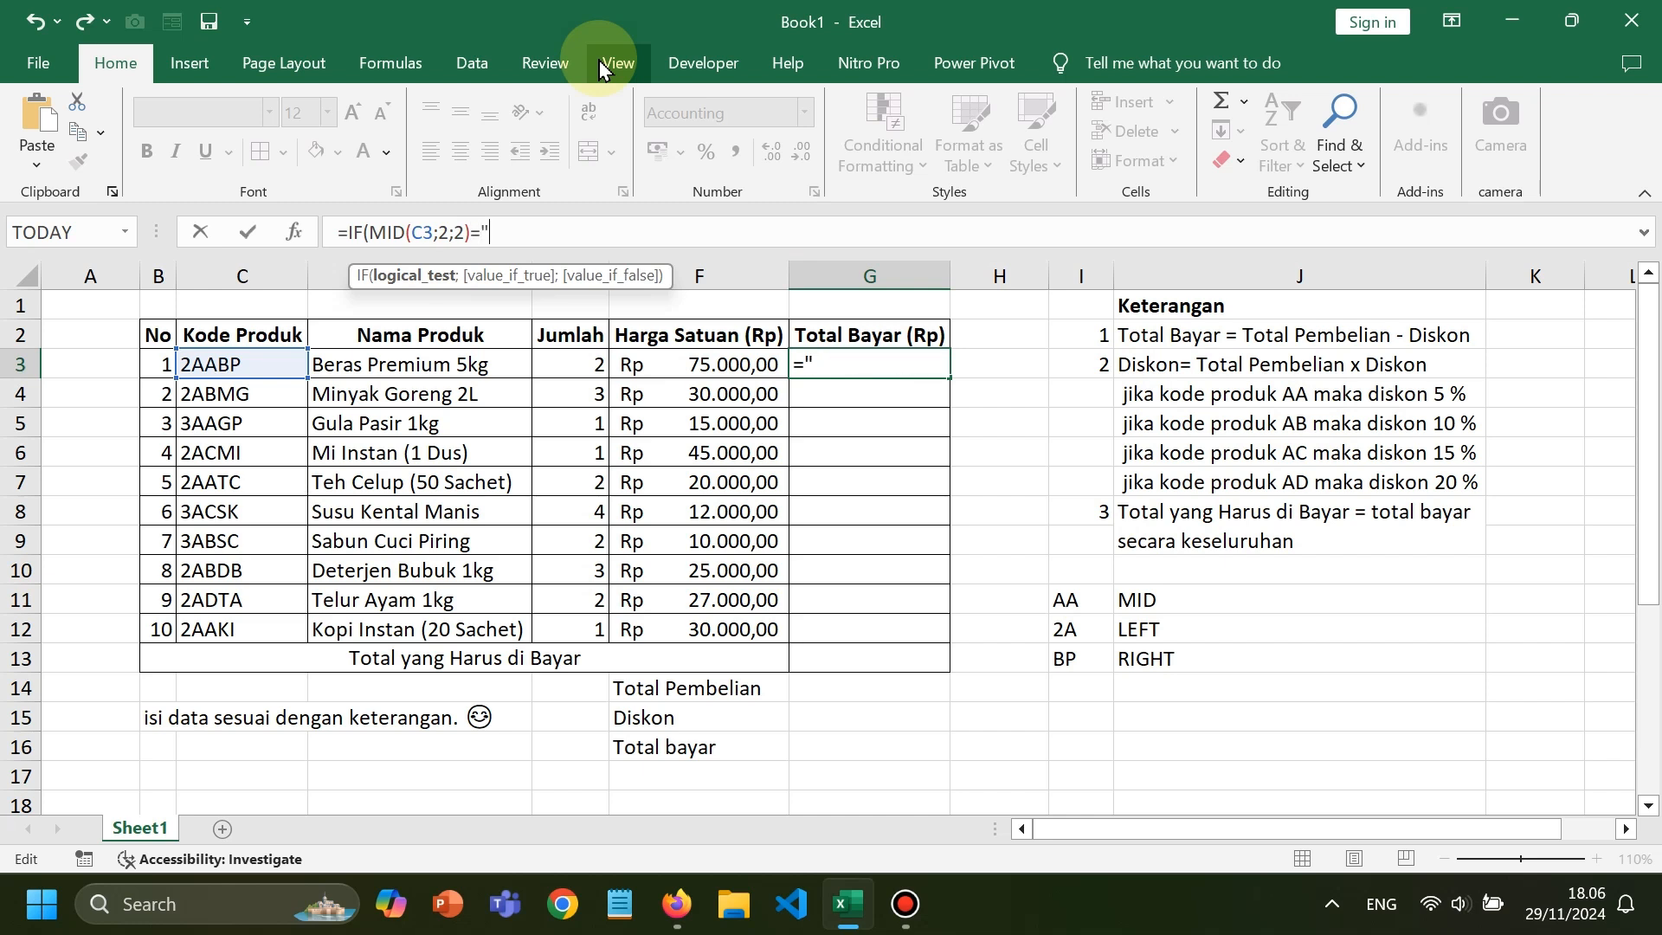
type("AA\";")
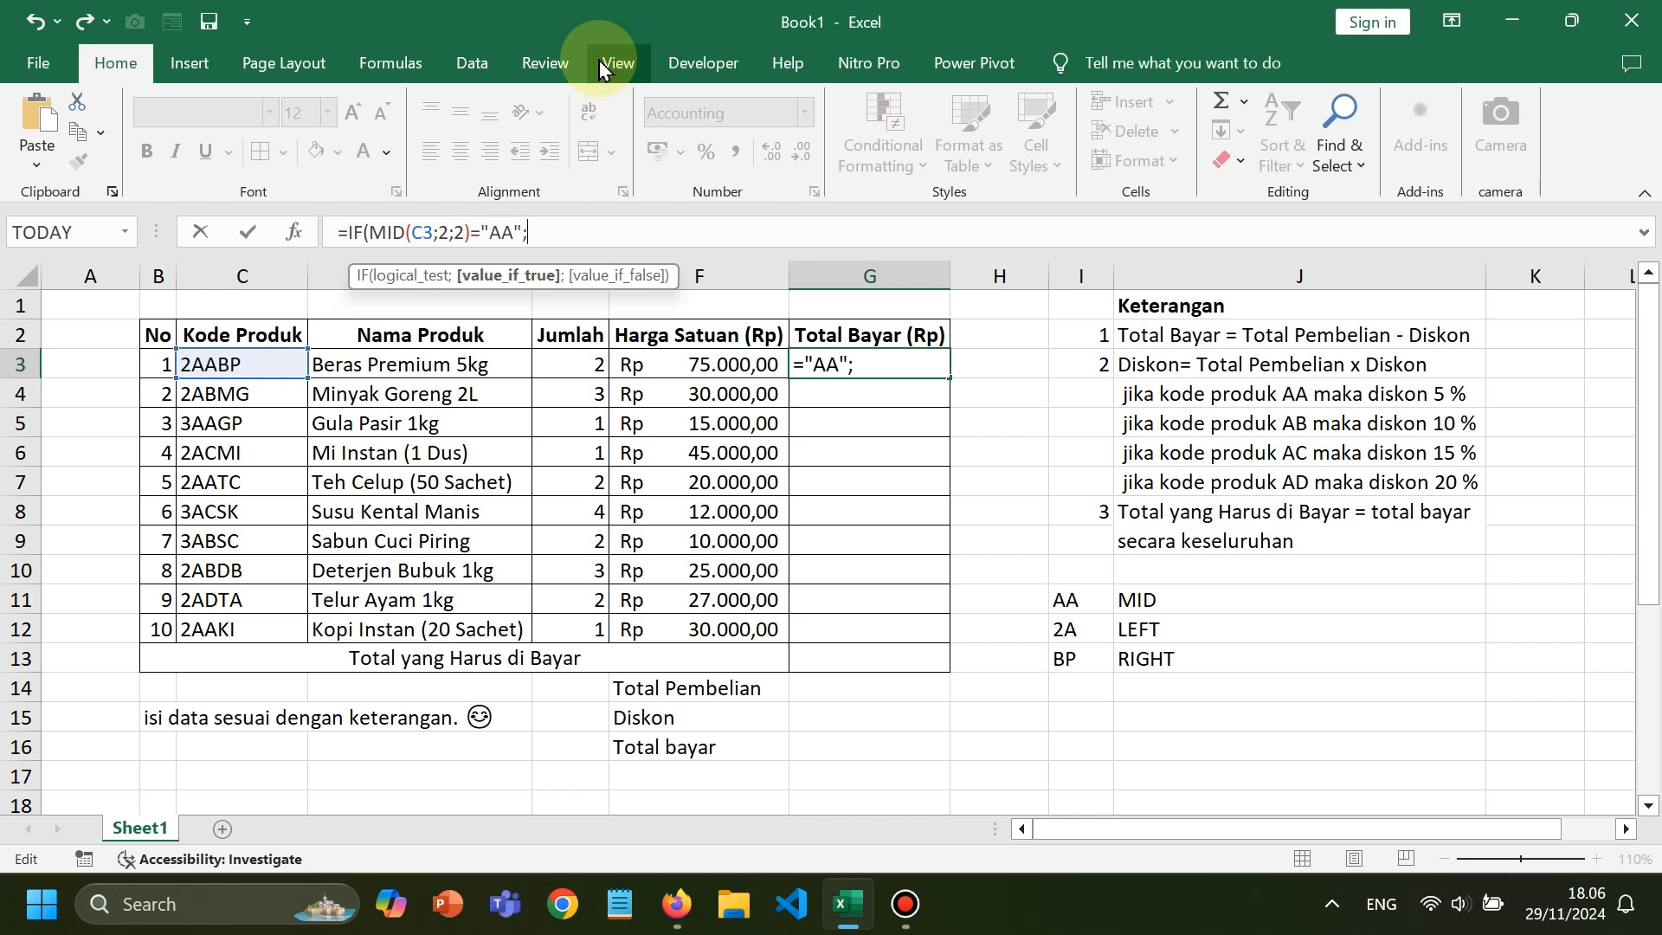
type("5%)")
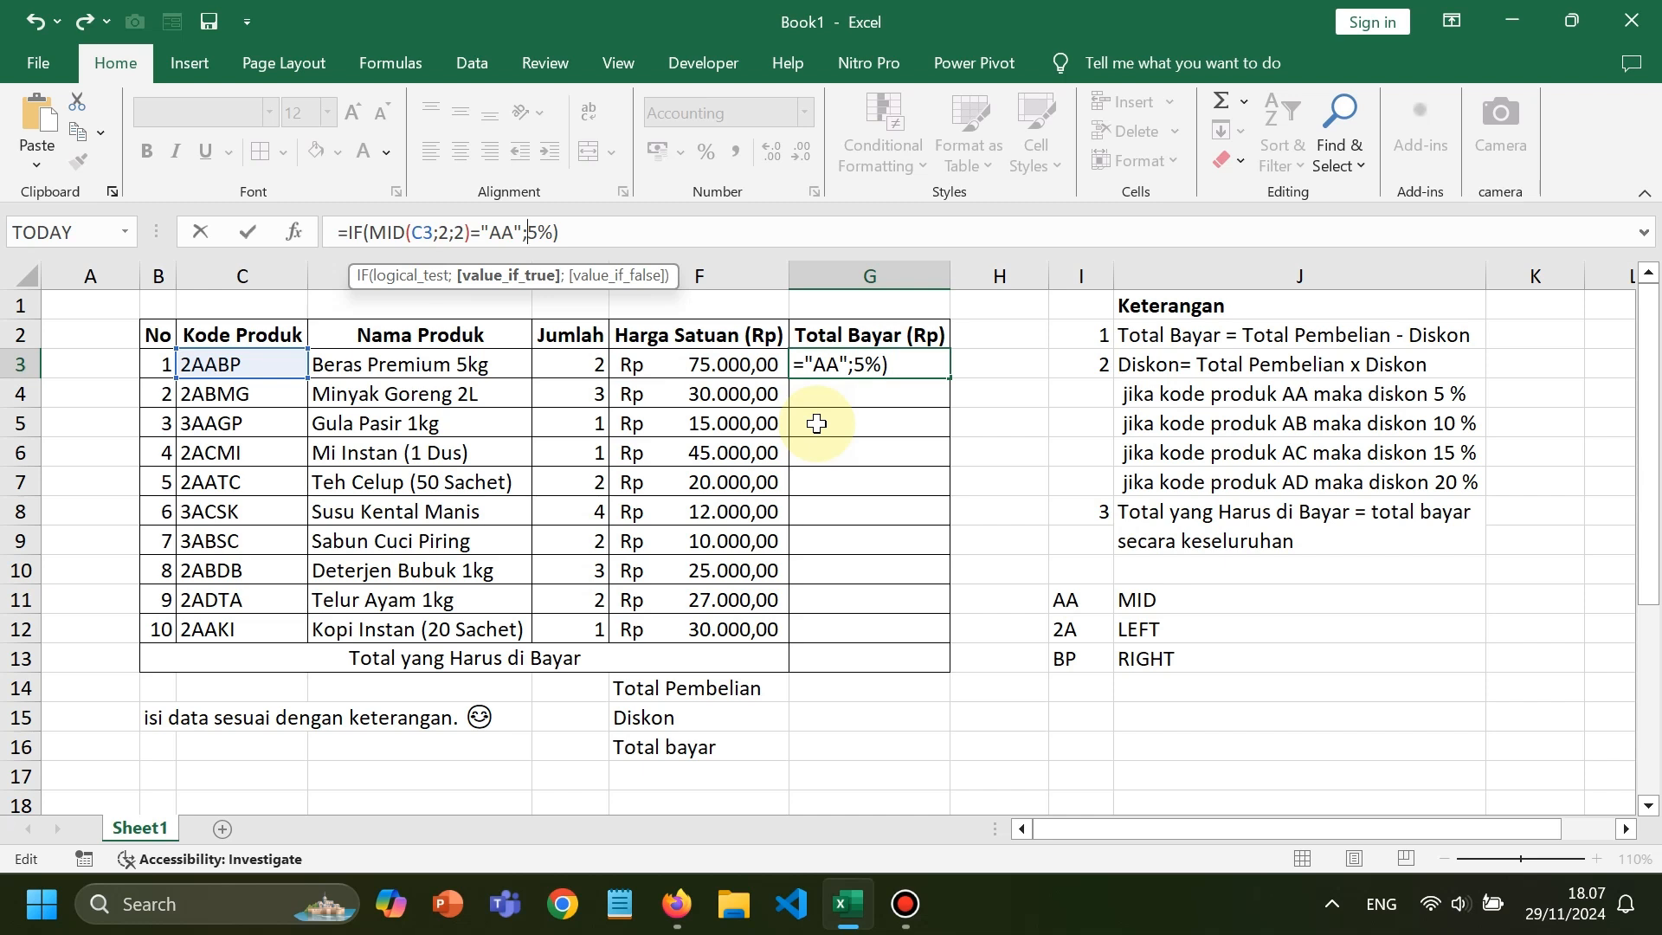
key("Return")
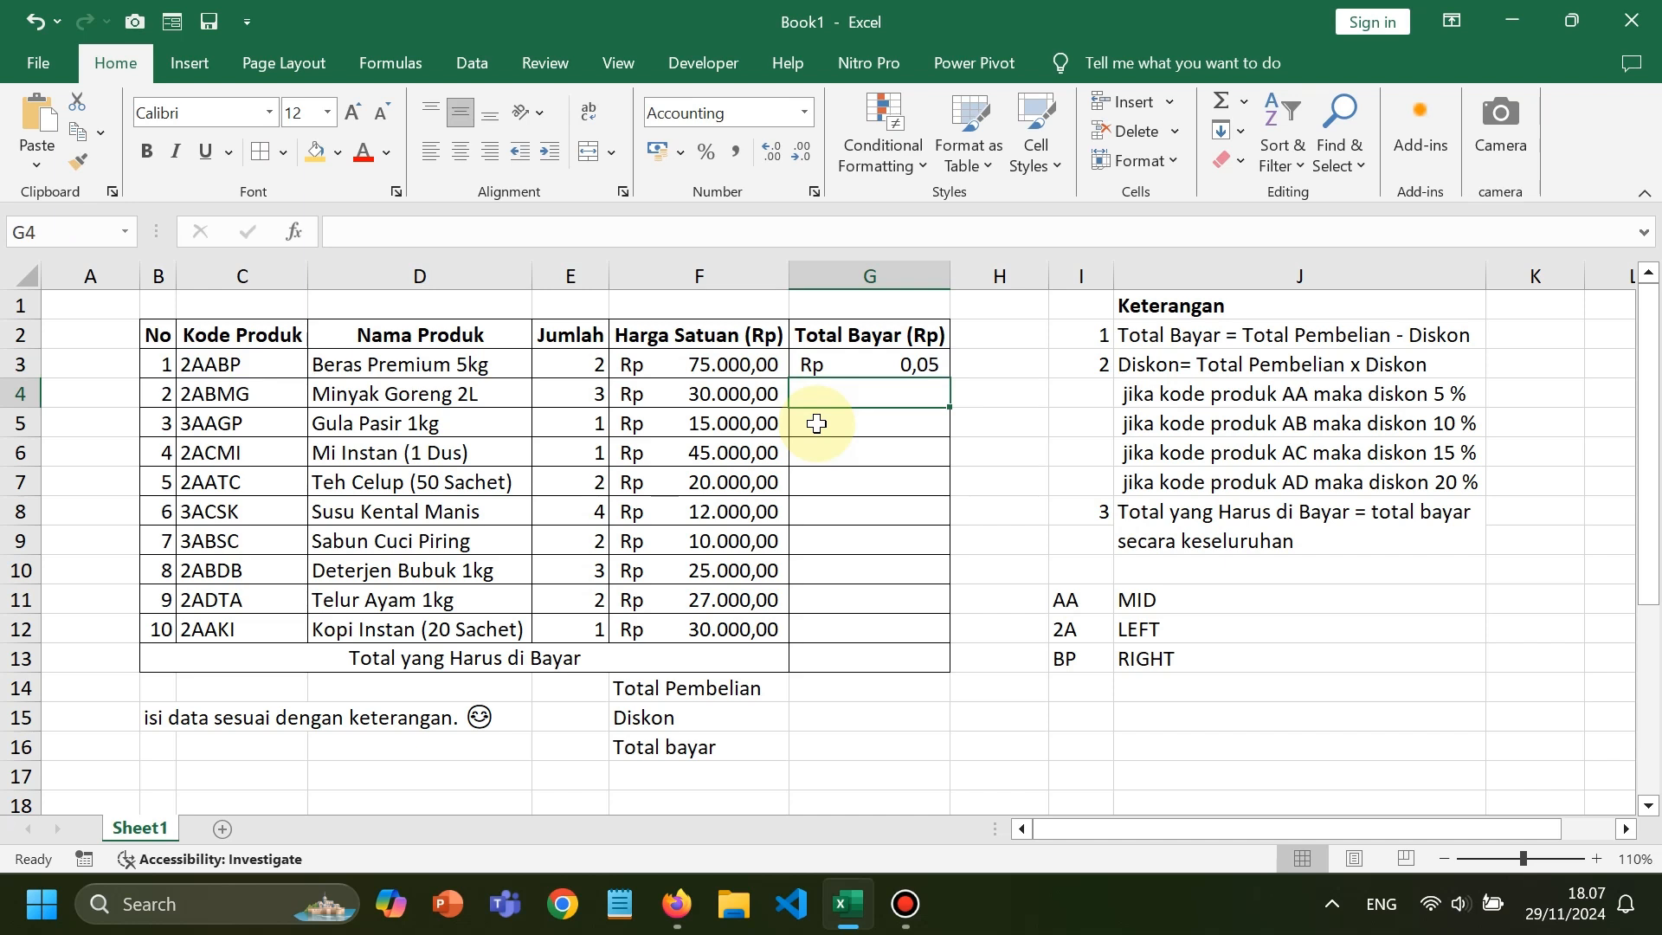
Enclose the 5% result in quotation marks so the G3 formula reads =IF(MID(C3;2;2)="AA";"5%")
key("Up")
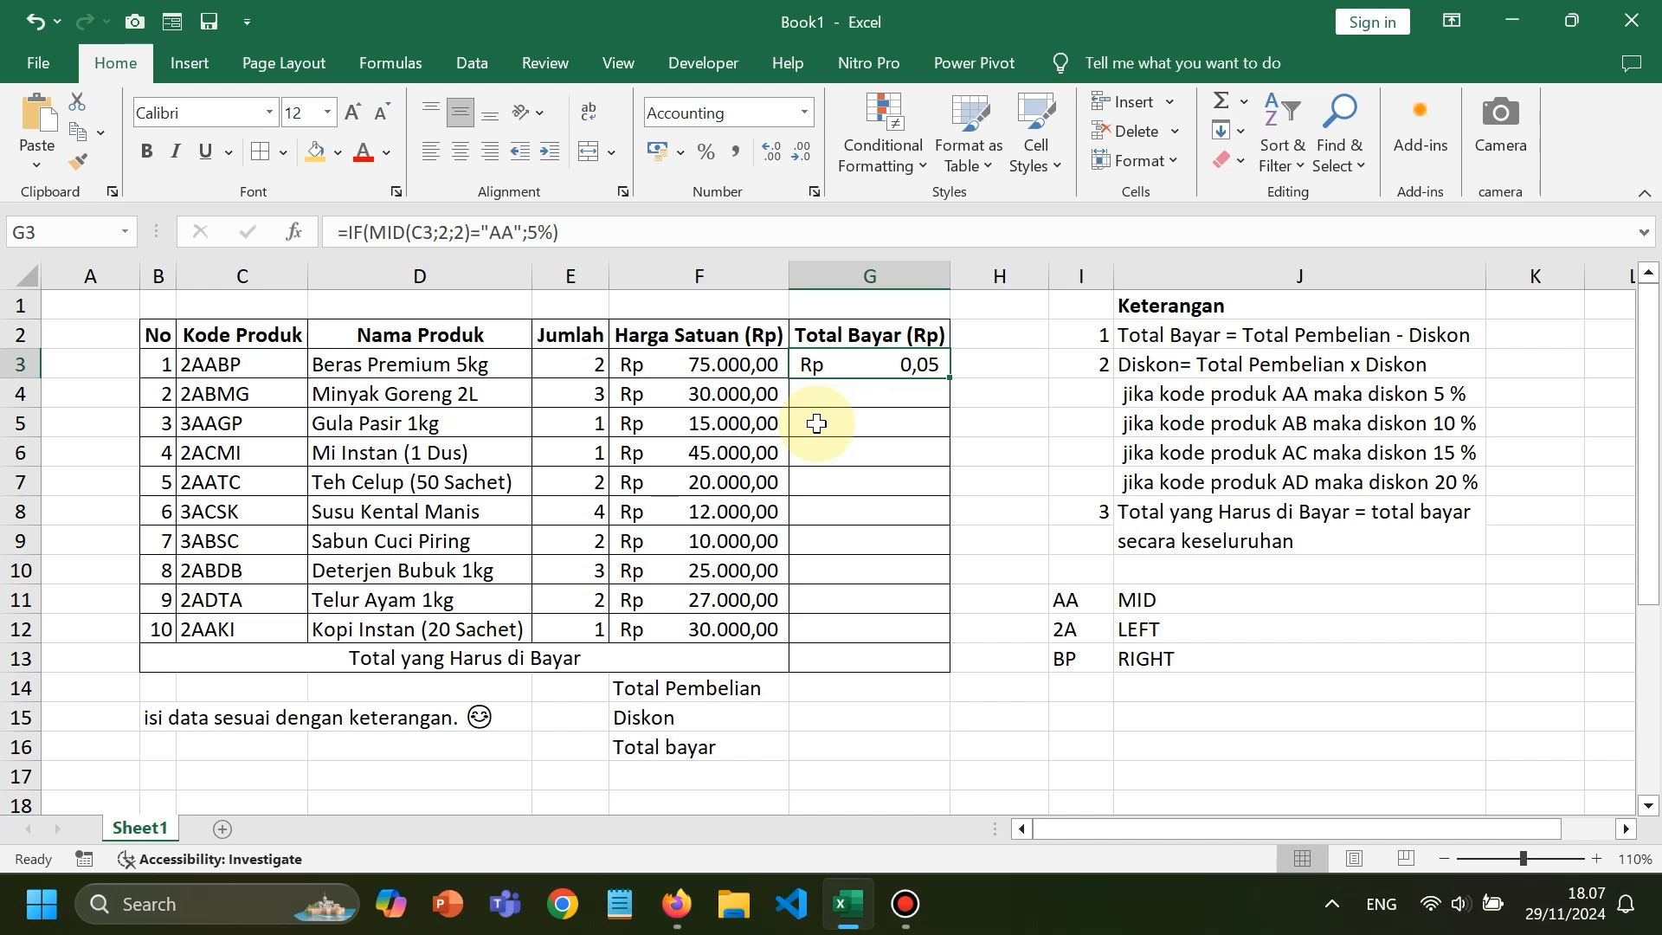
left_click(555, 231)
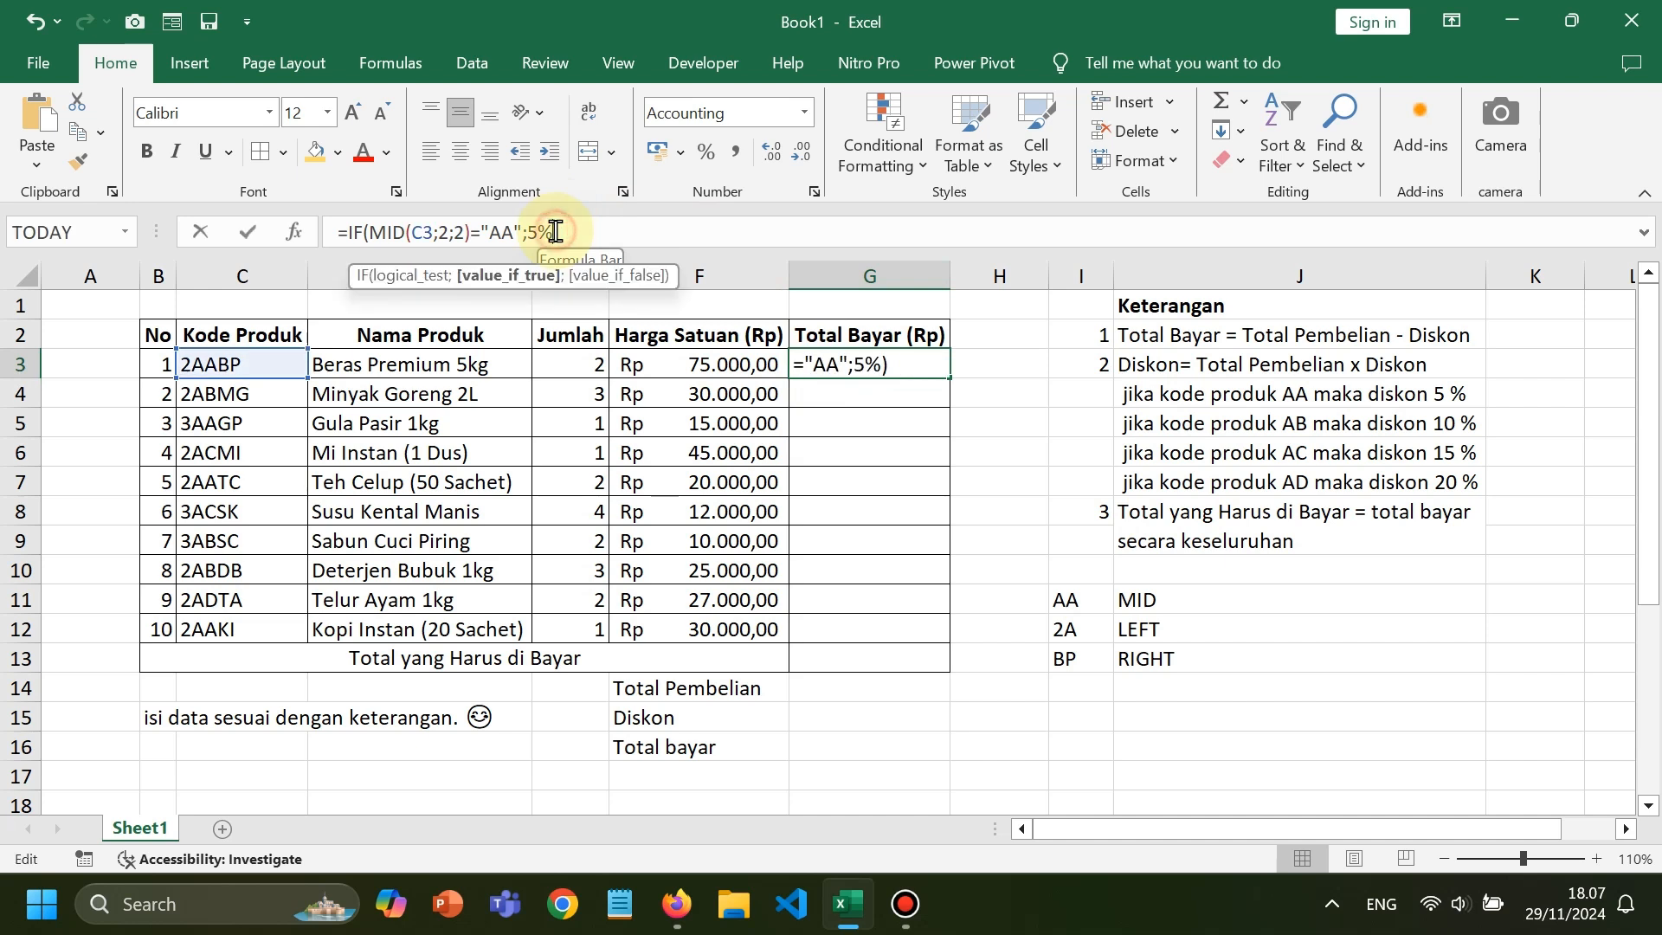
type("\";")
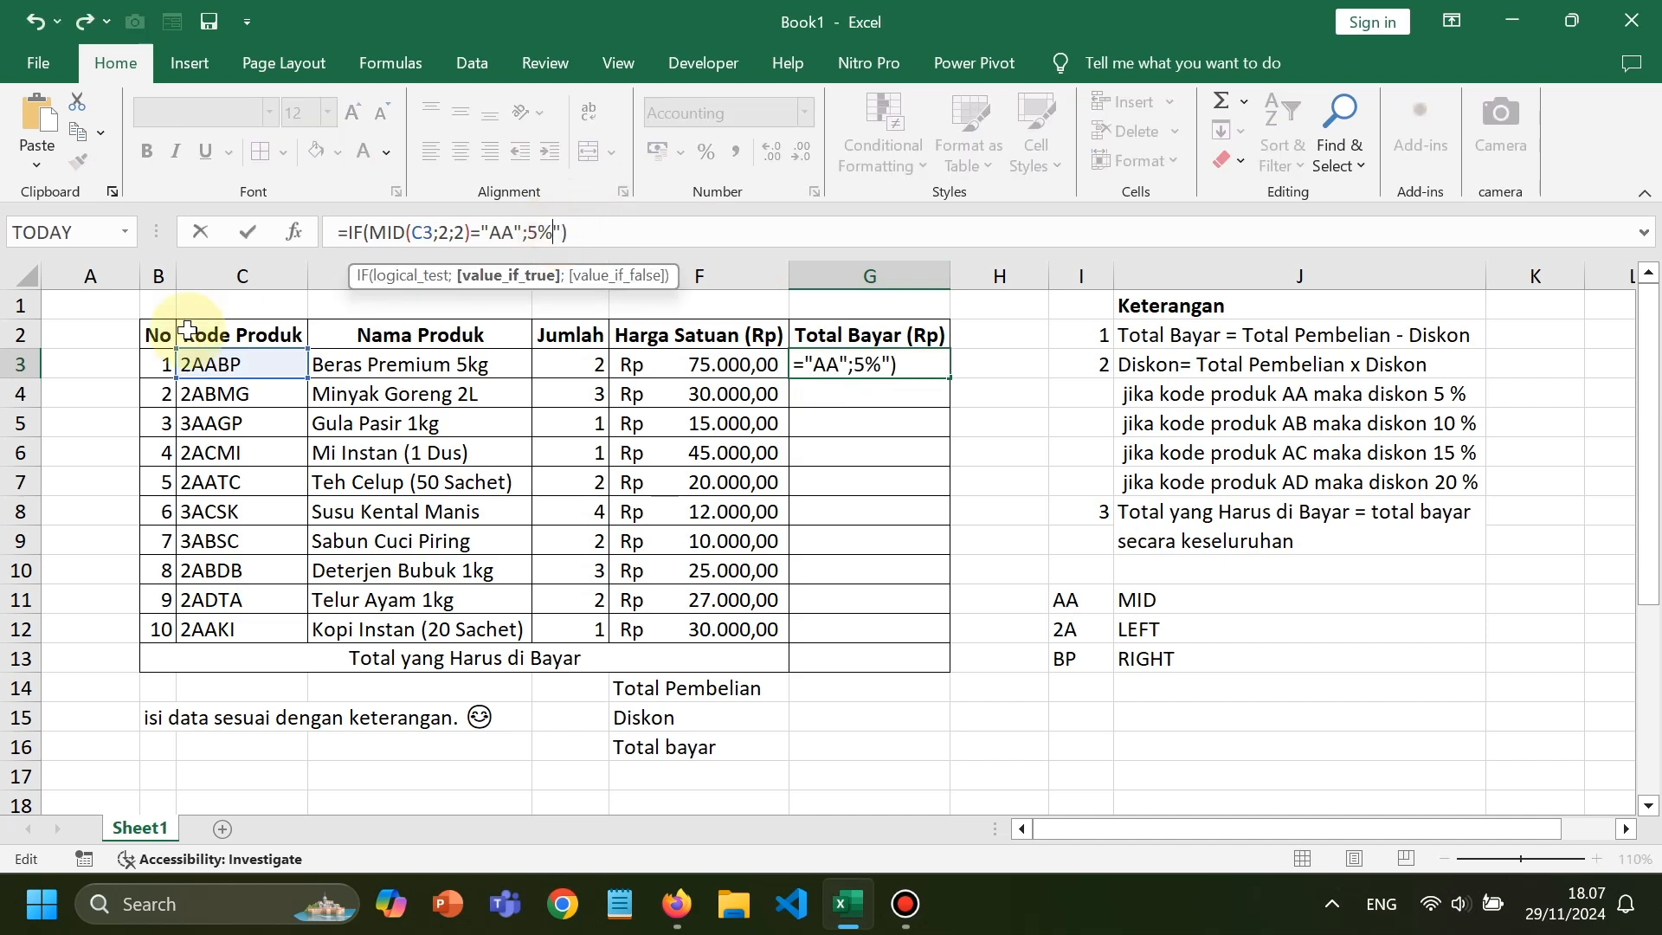
type("\"")
key("Return")
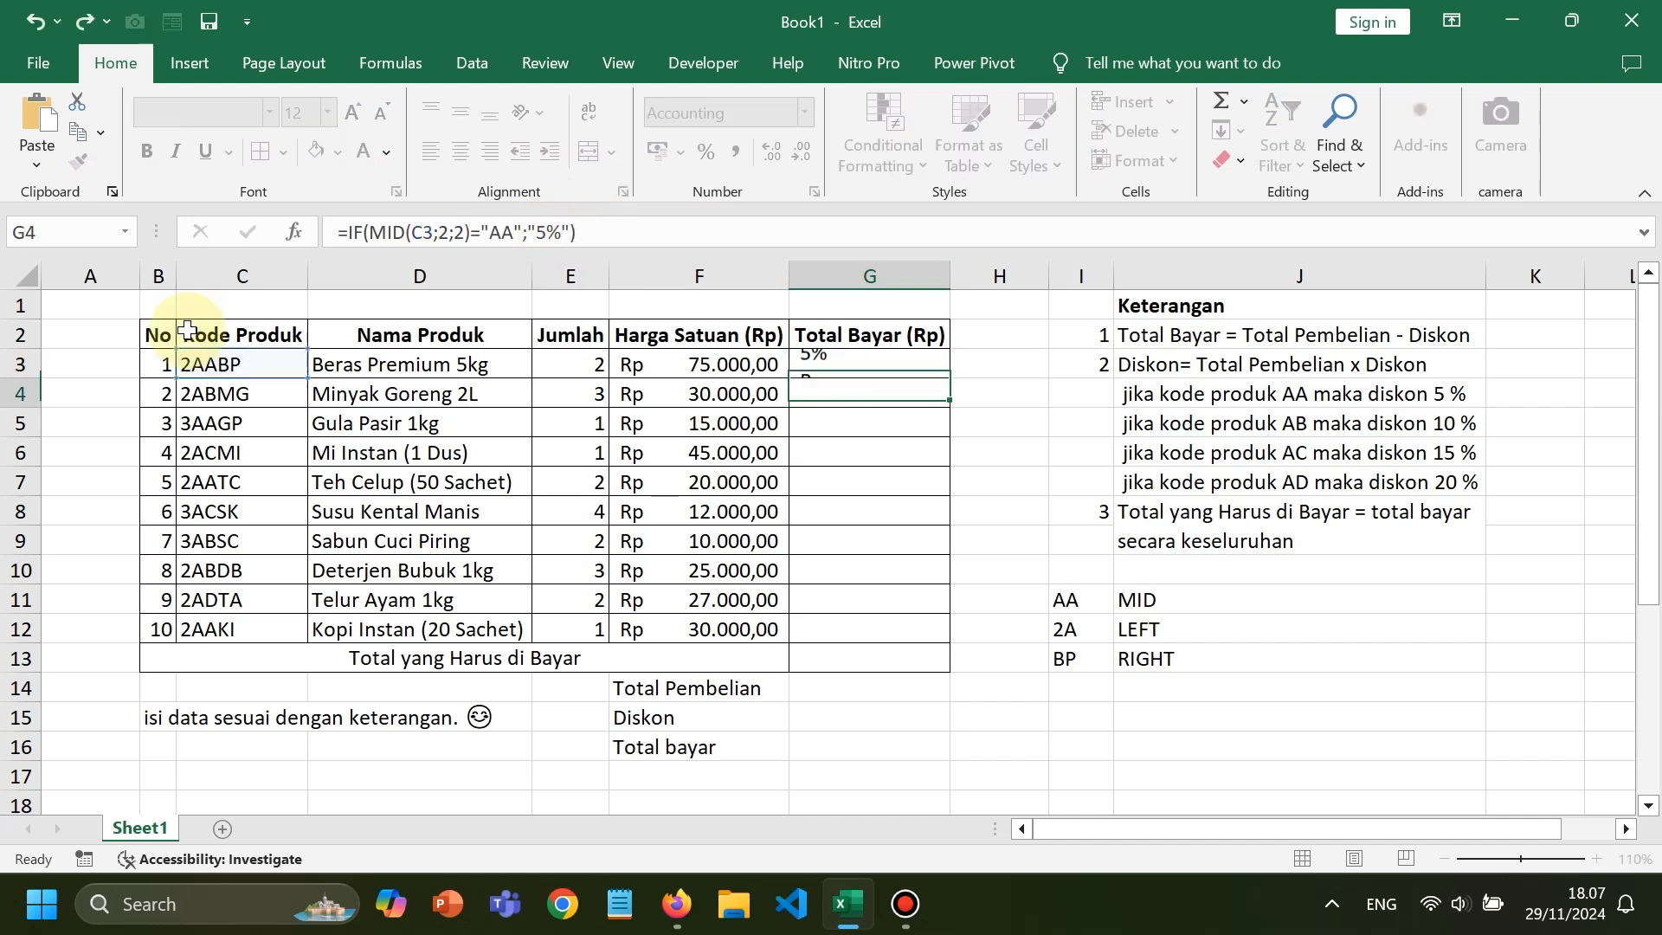
Test a calculation with the G3 result by entering =G3*F3 in H3, and clear that cell again
key("Up")
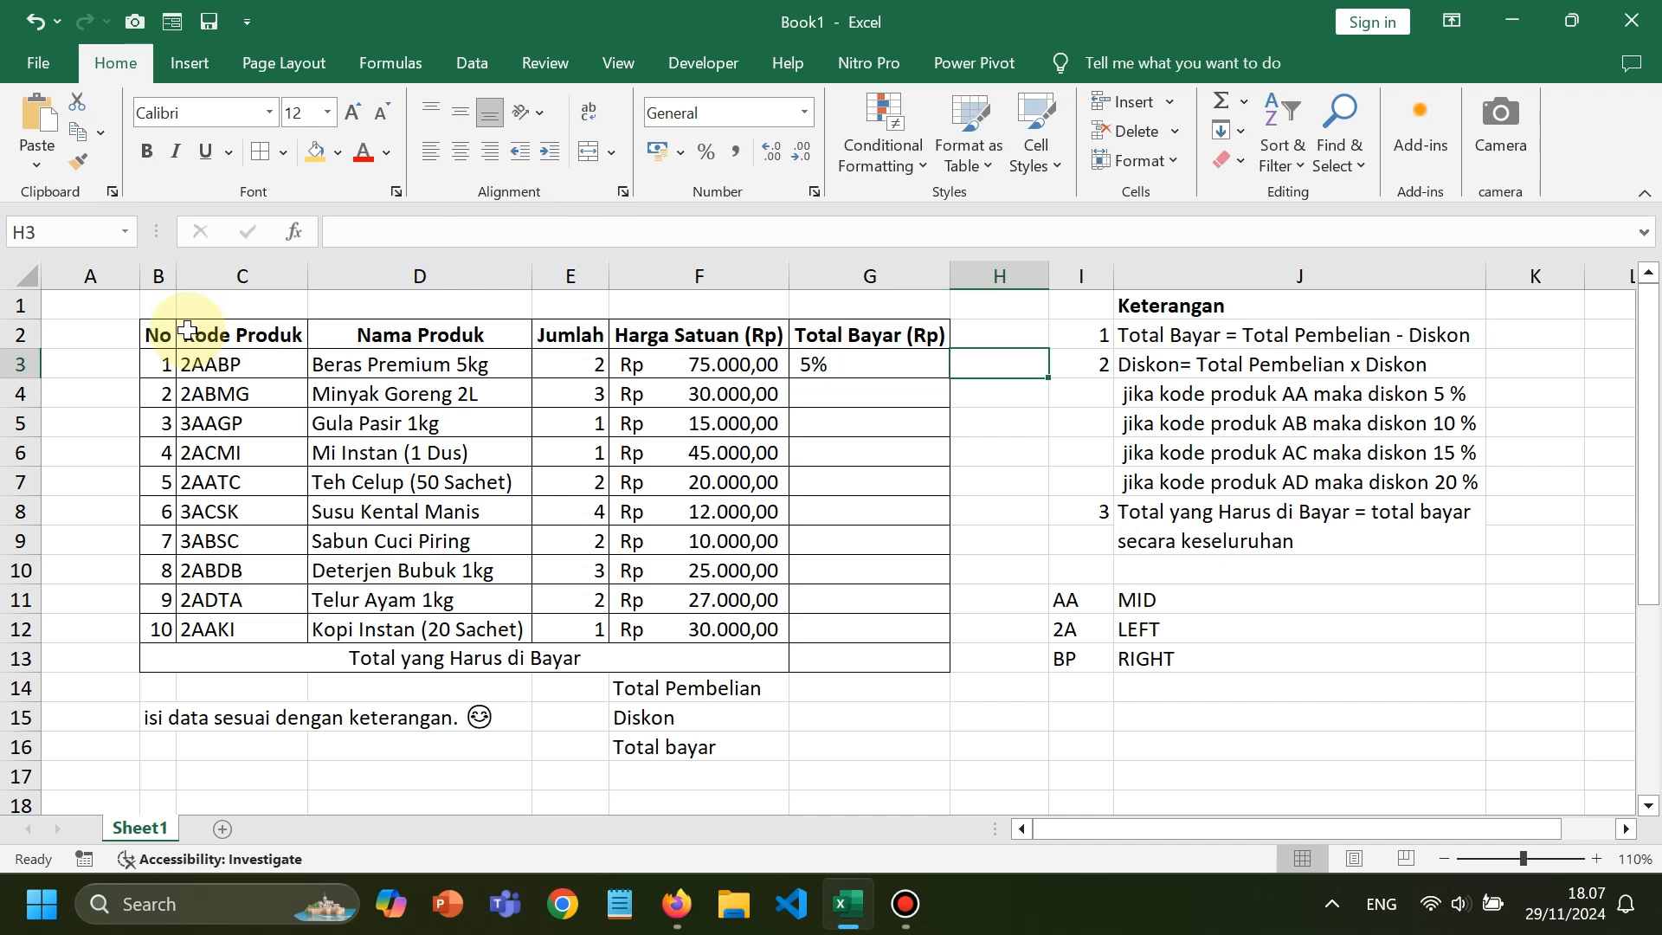
type("=")
key("Left")
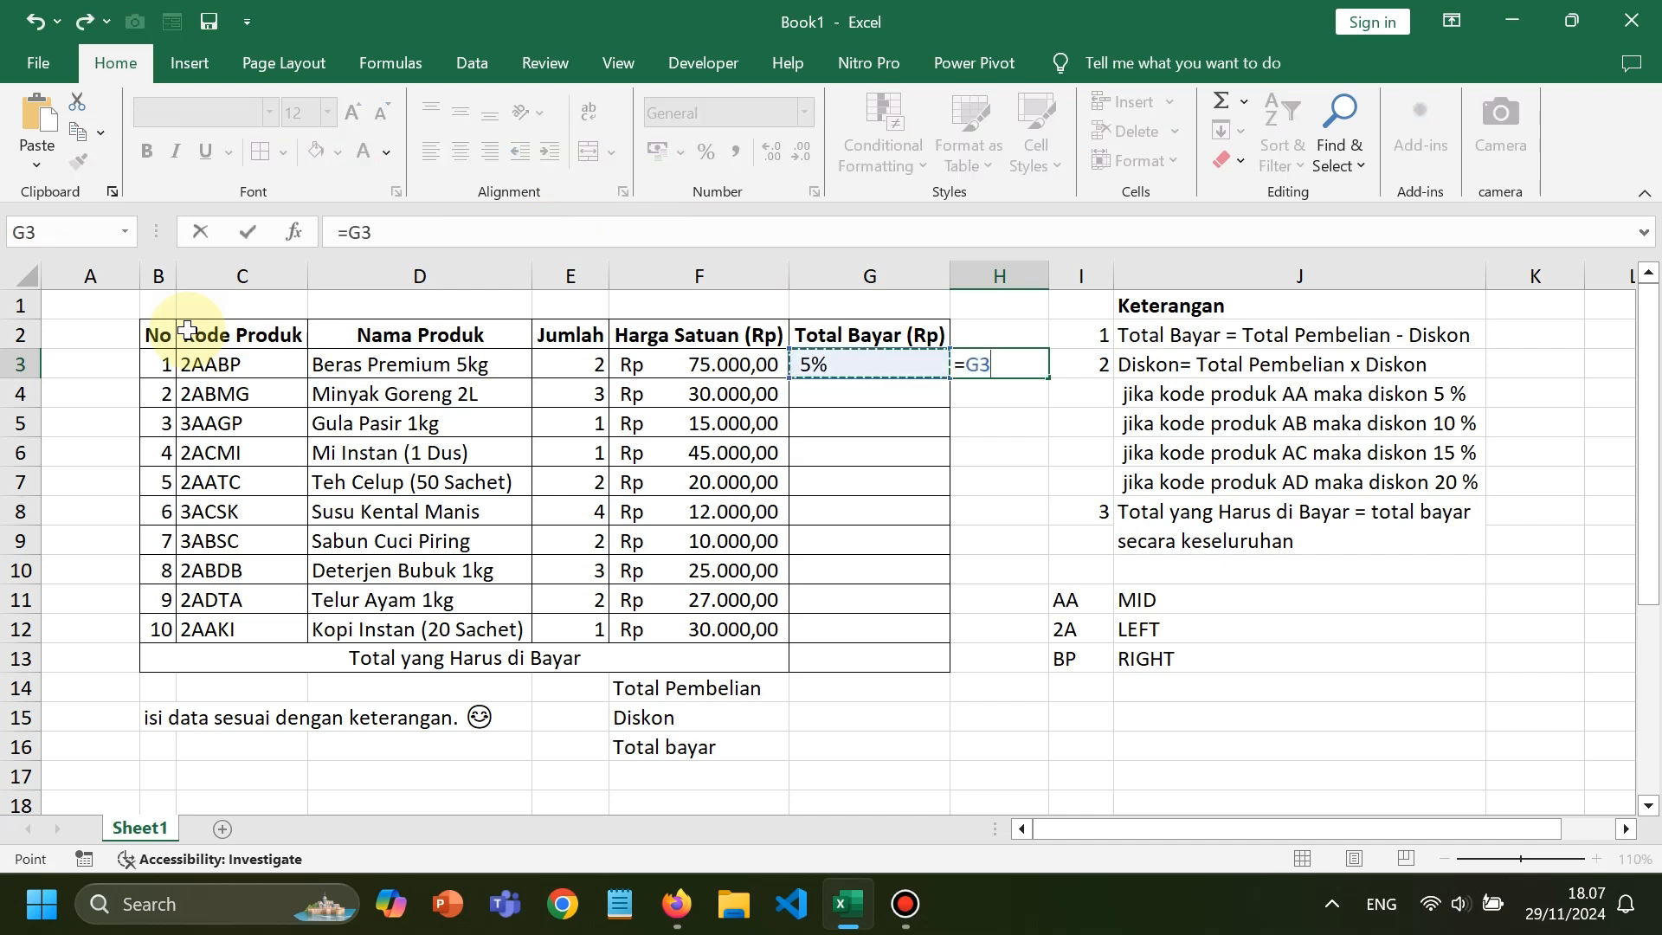
type("*")
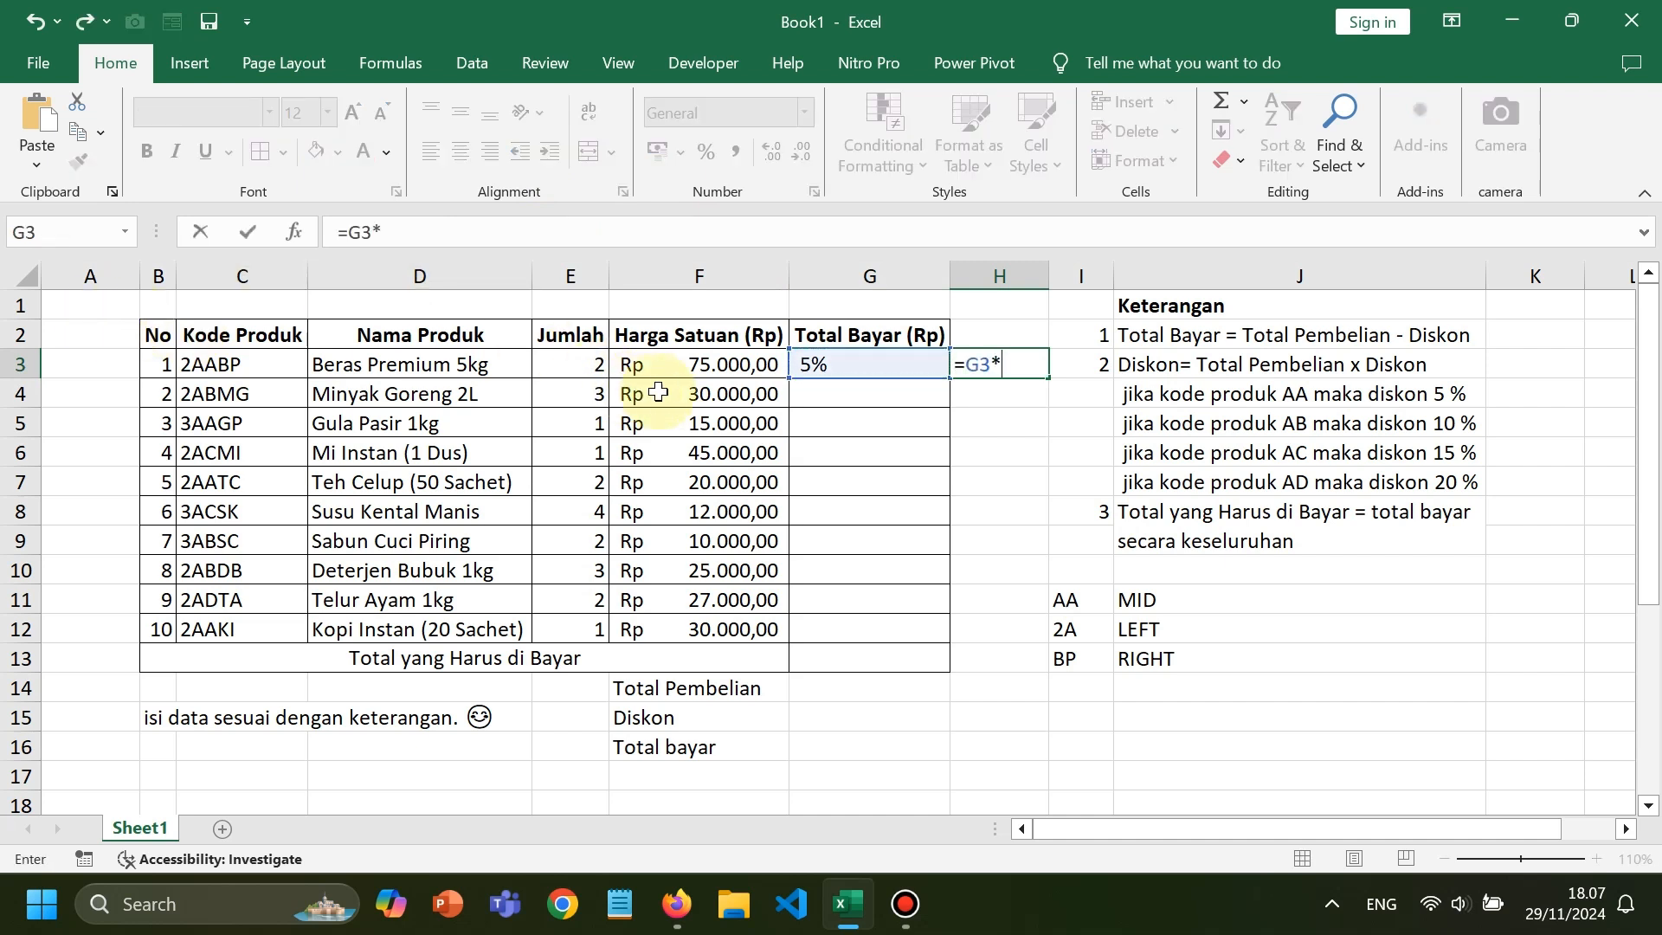
left_click(691, 371)
key("Return")
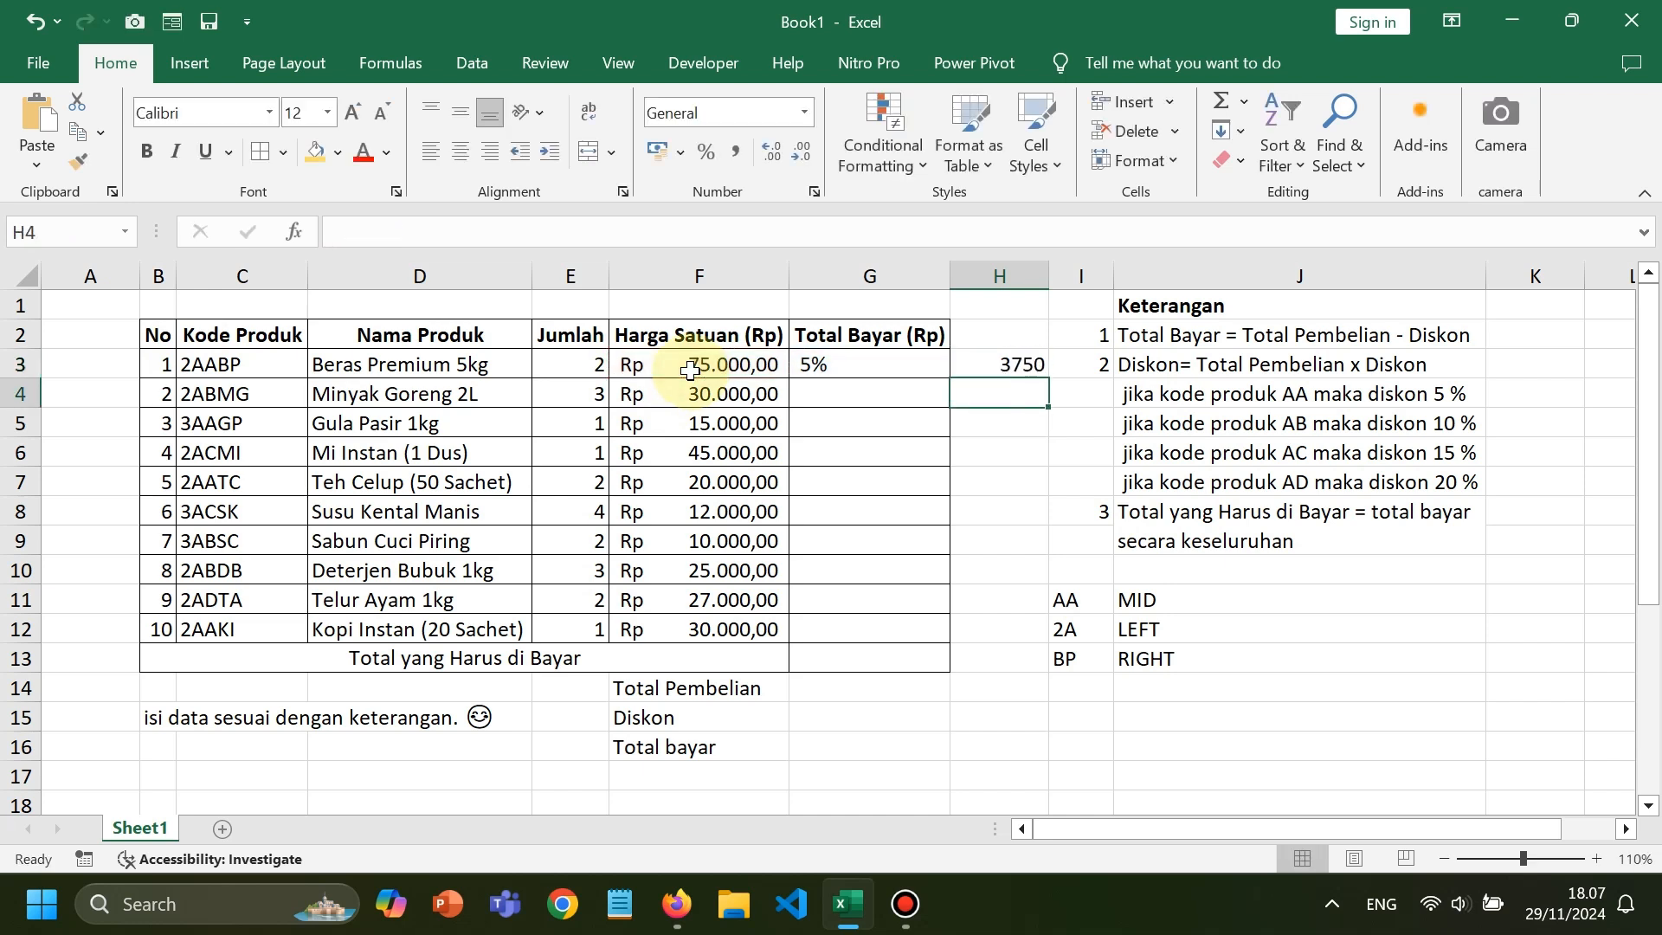
key("Up")
key("Delete")
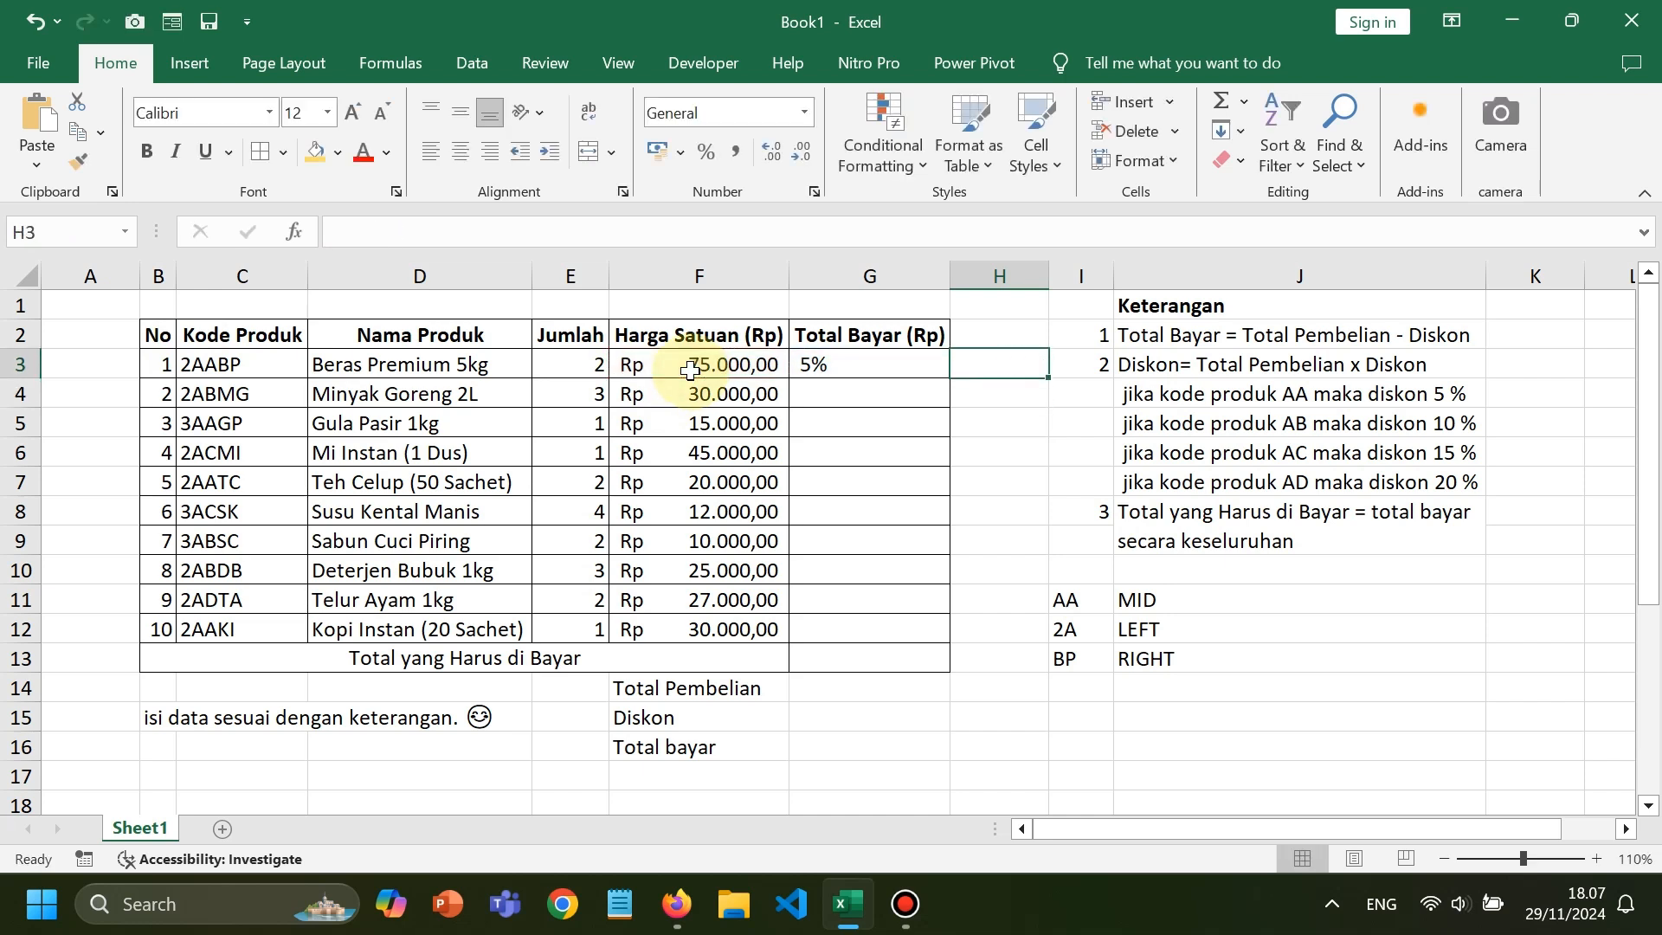
Remove the quotation marks around 5% in G3 so the formula reads =IF(MID(C3;2;2)="AA";5%)
key("Left")
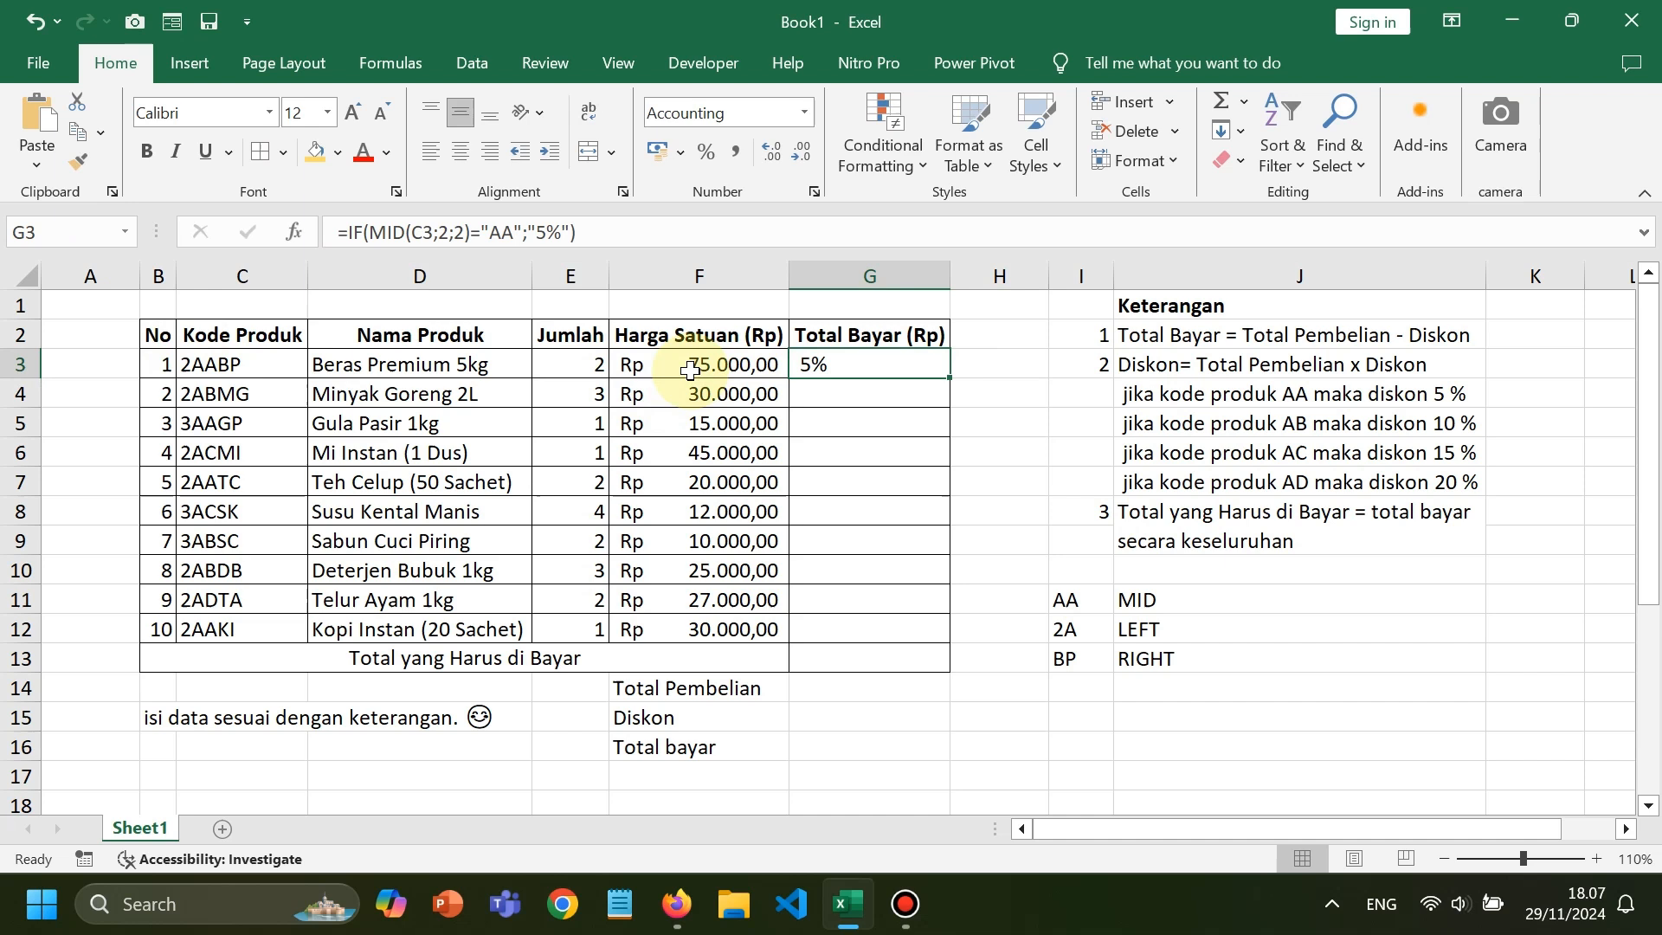
left_click(573, 230)
key("BackSpace")
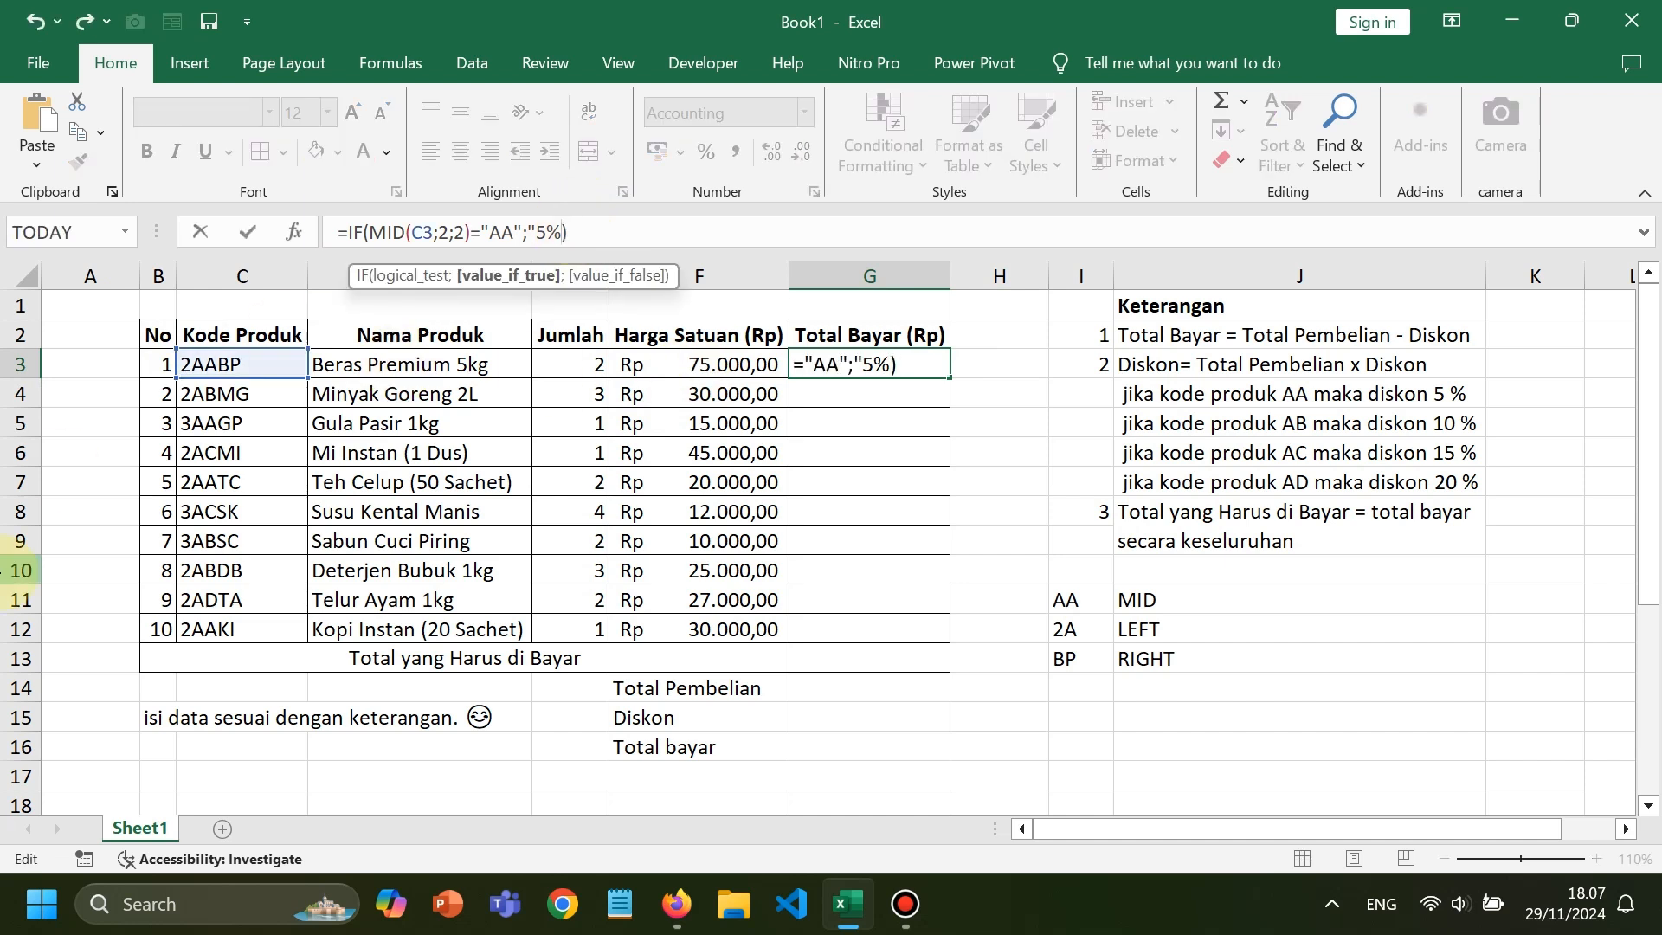
key("Left")
key("Left")
key("BackSpace")
key("Right")
key("Left")
key("Return")
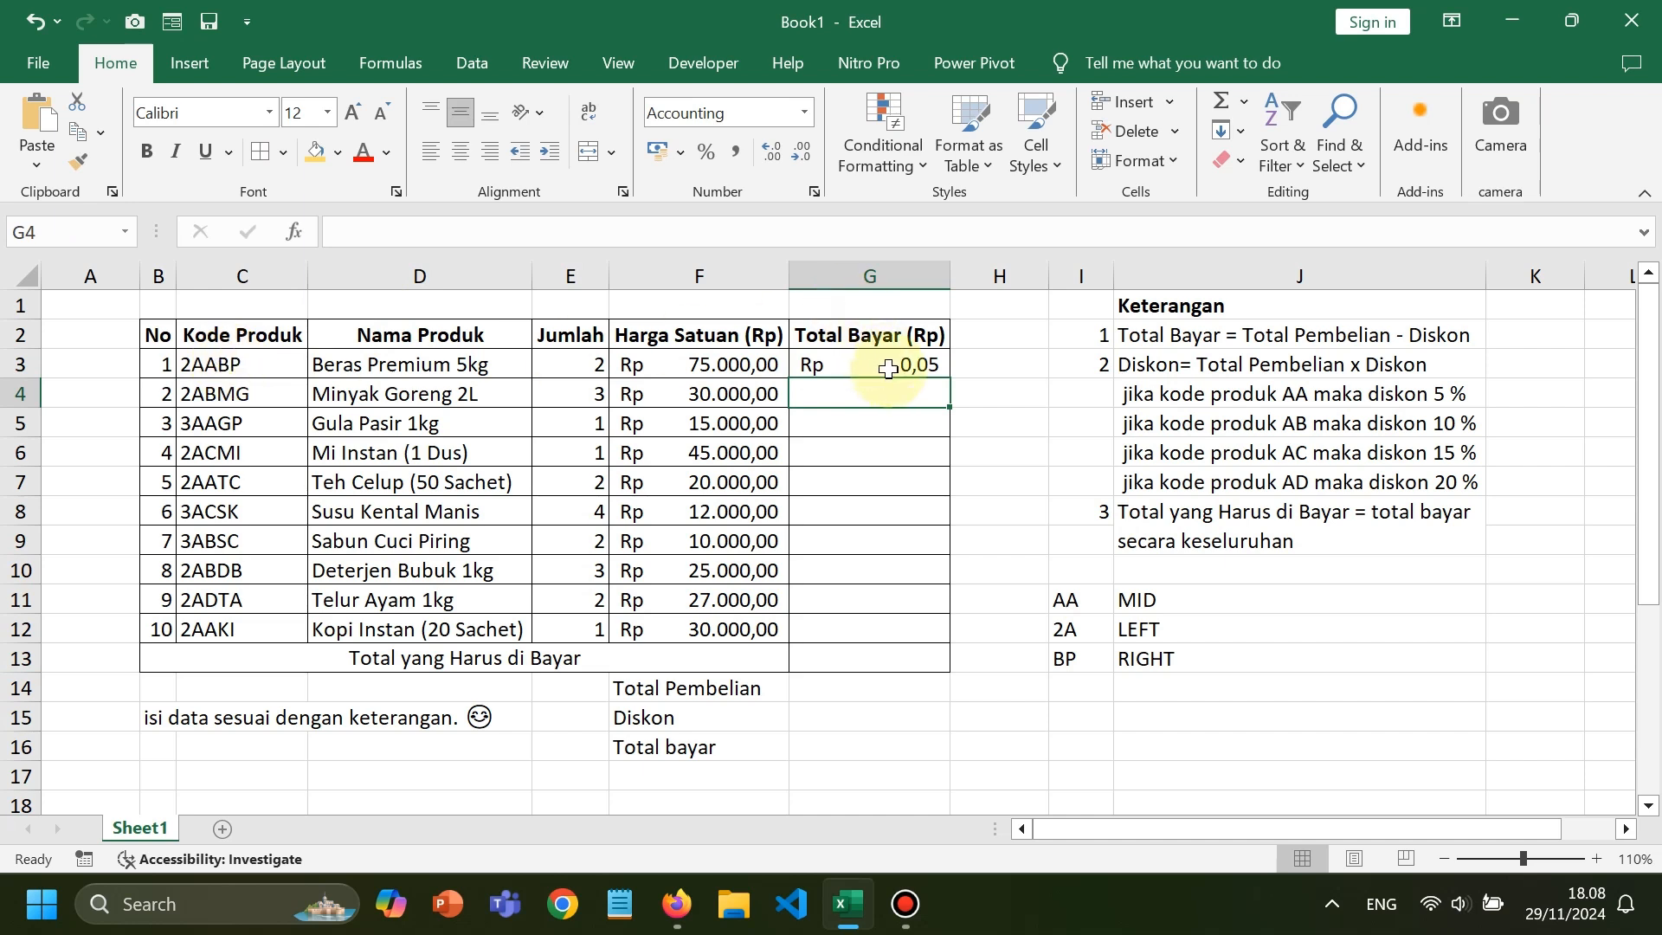
Change the product code of Beras Premium 5kg in C3 to 2ADBP
left_click(280, 361)
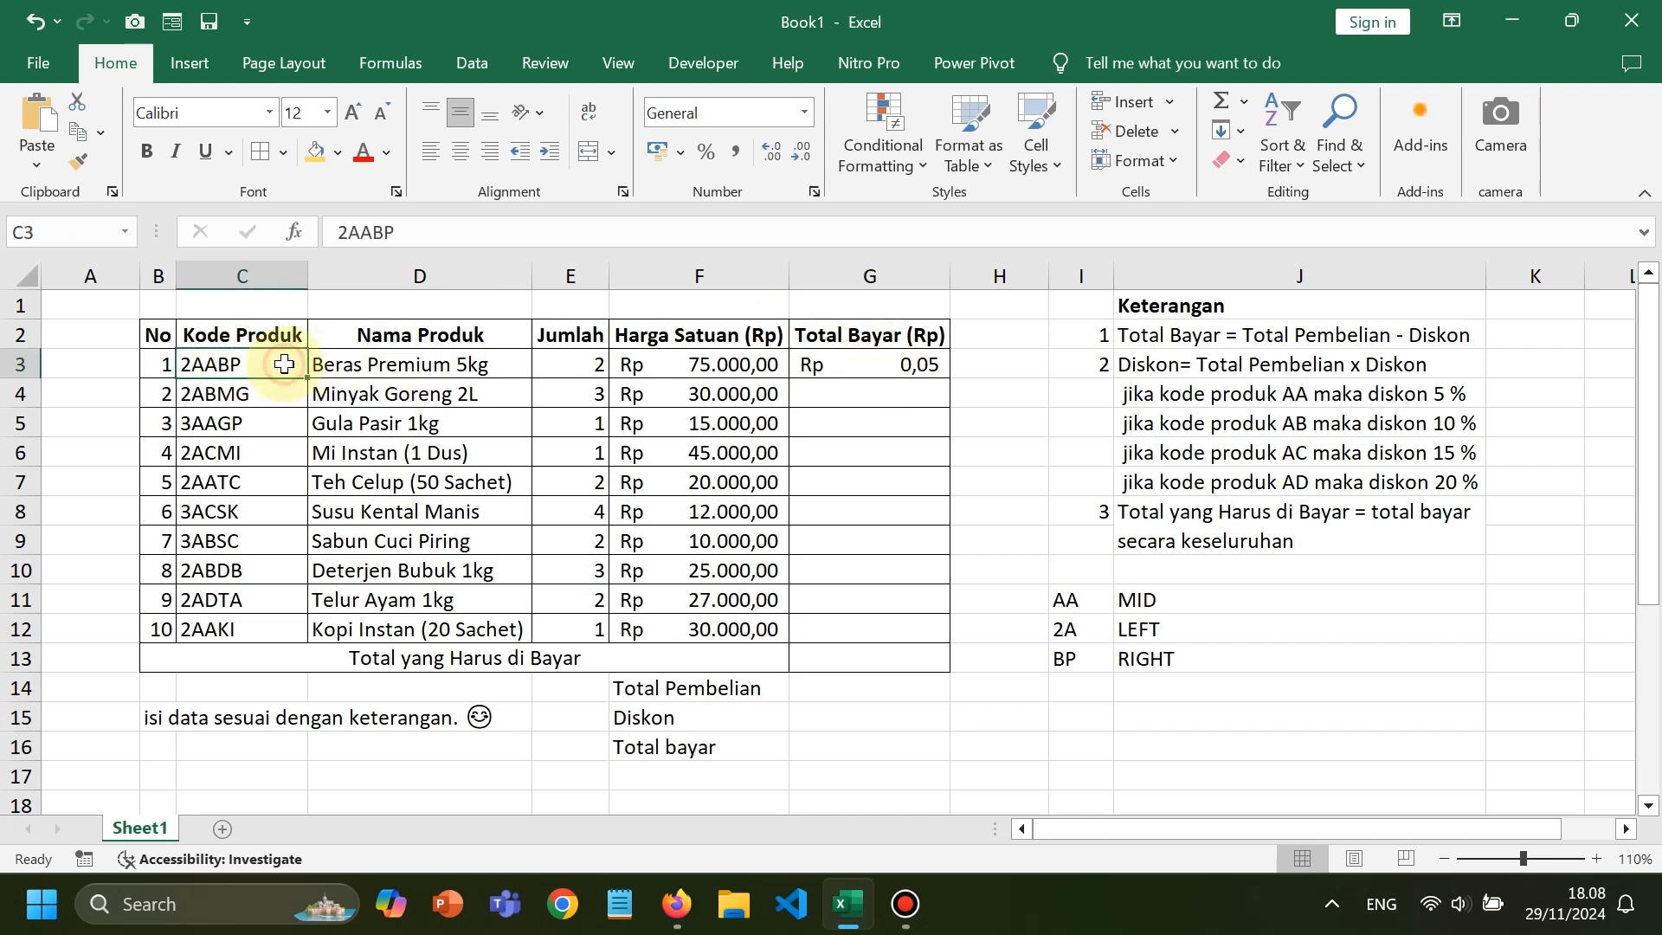
left_click(378, 231)
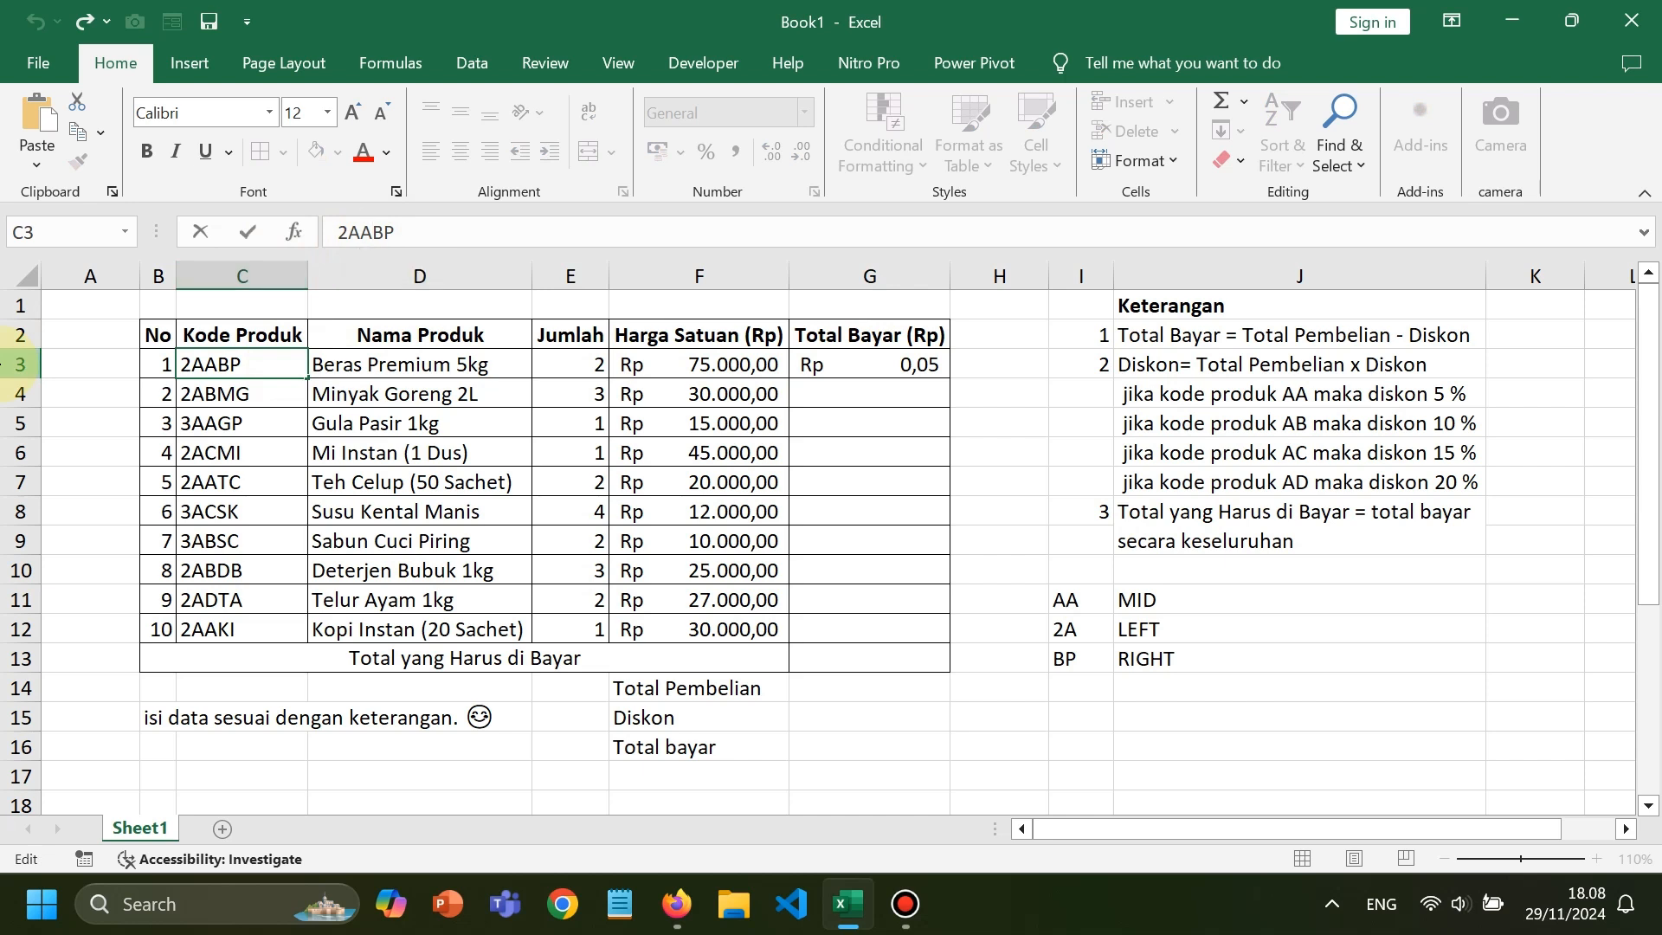
key("BackSpace")
type("D")
key("Return")
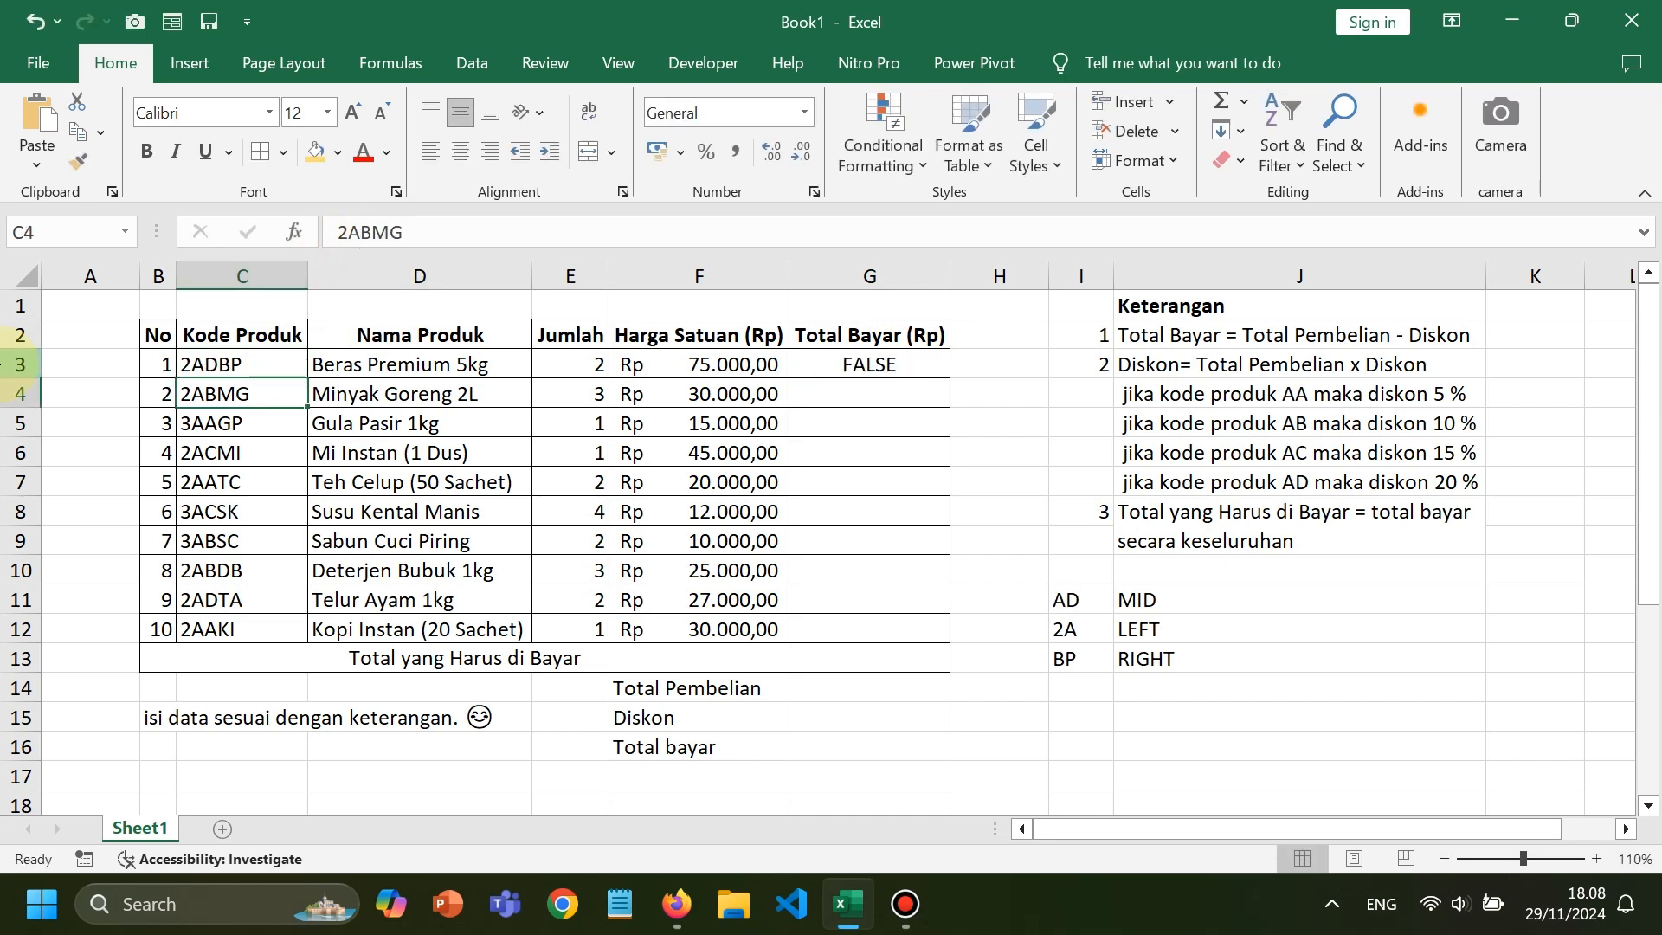
Copy the IF(MID(C3;2;2)="AA";5% portion of the formula in G3, without the equals sign and closing parenthesis
key("Up")
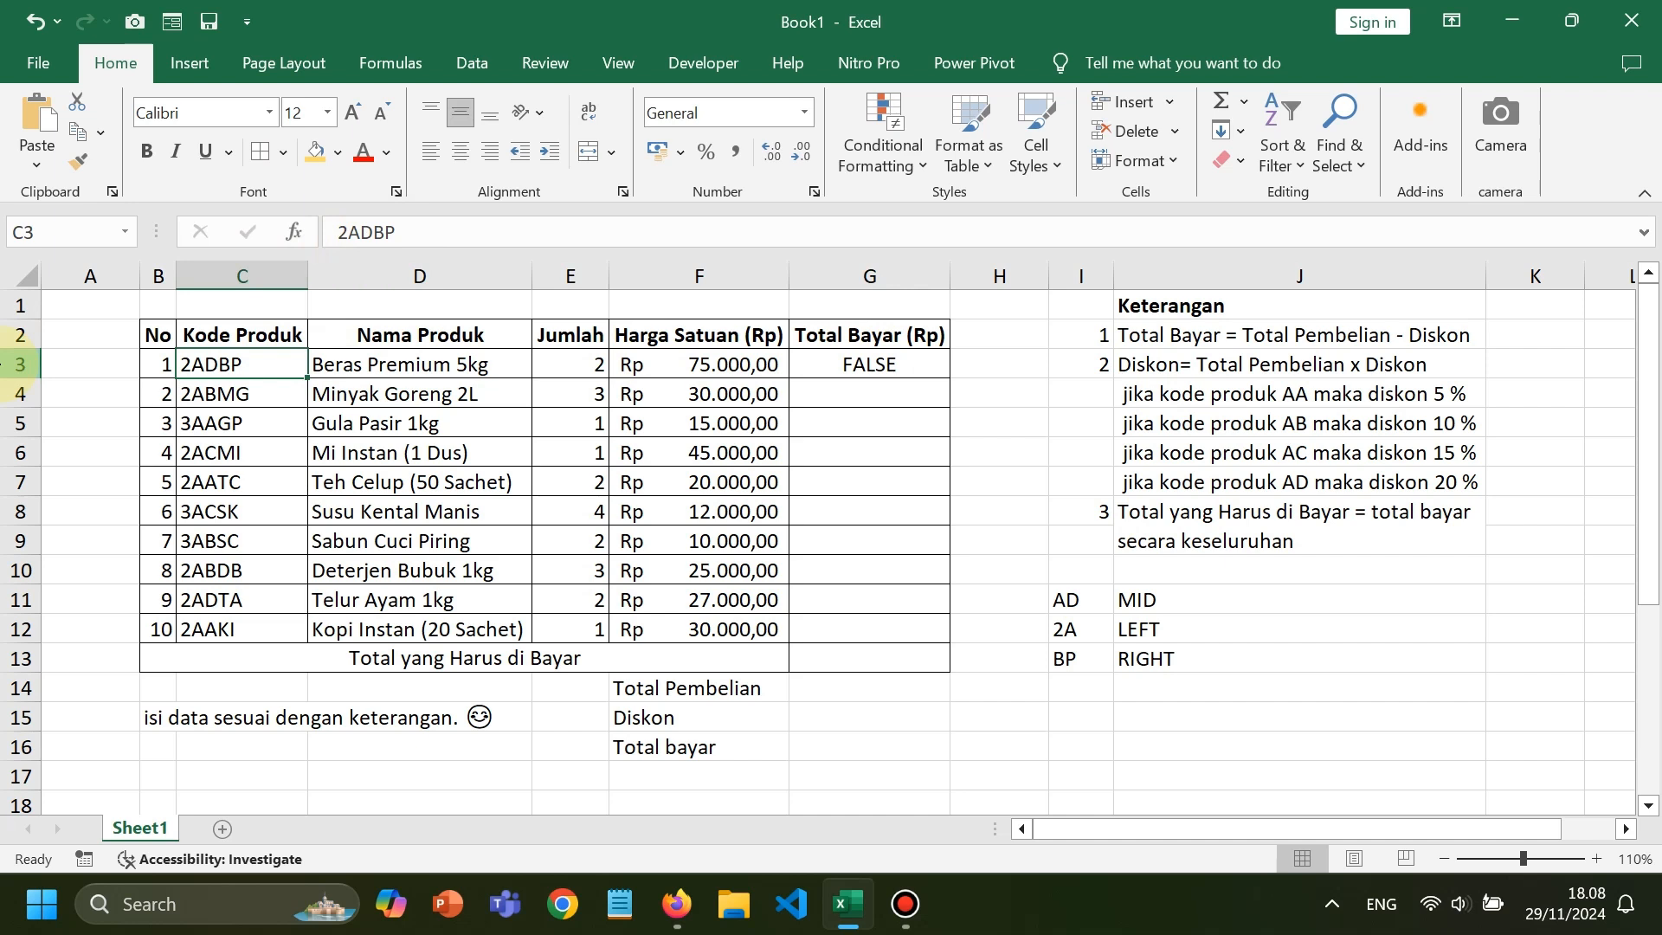
key("Right")
key("Right")
key("Right")
key("Right")
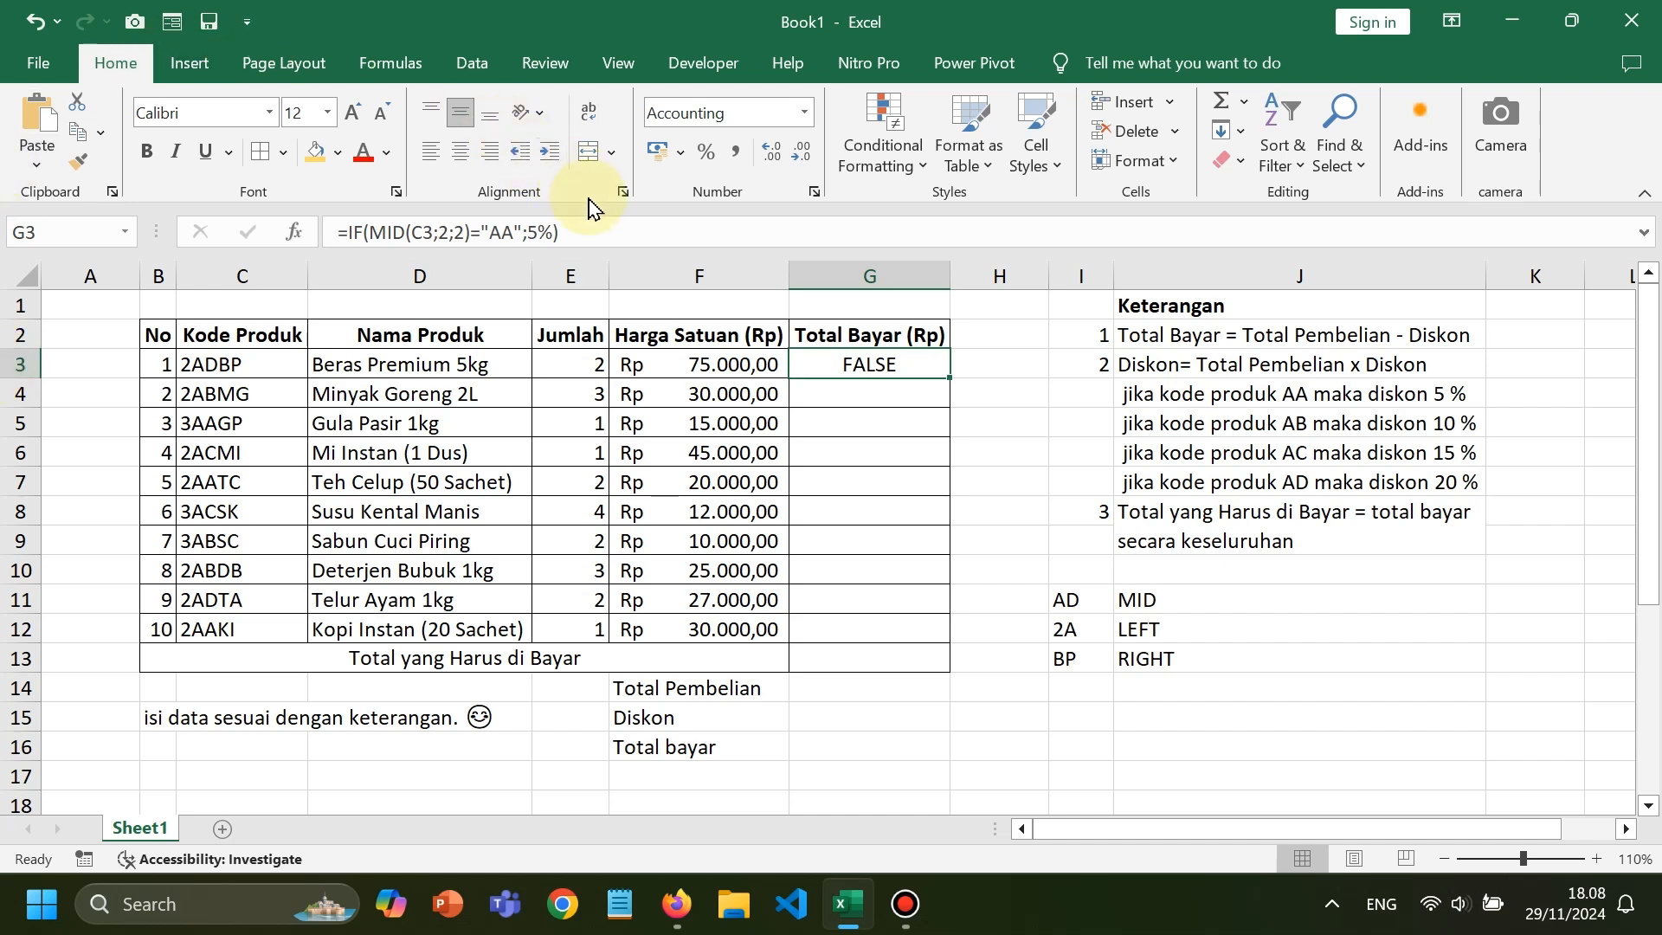
left_click(580, 227)
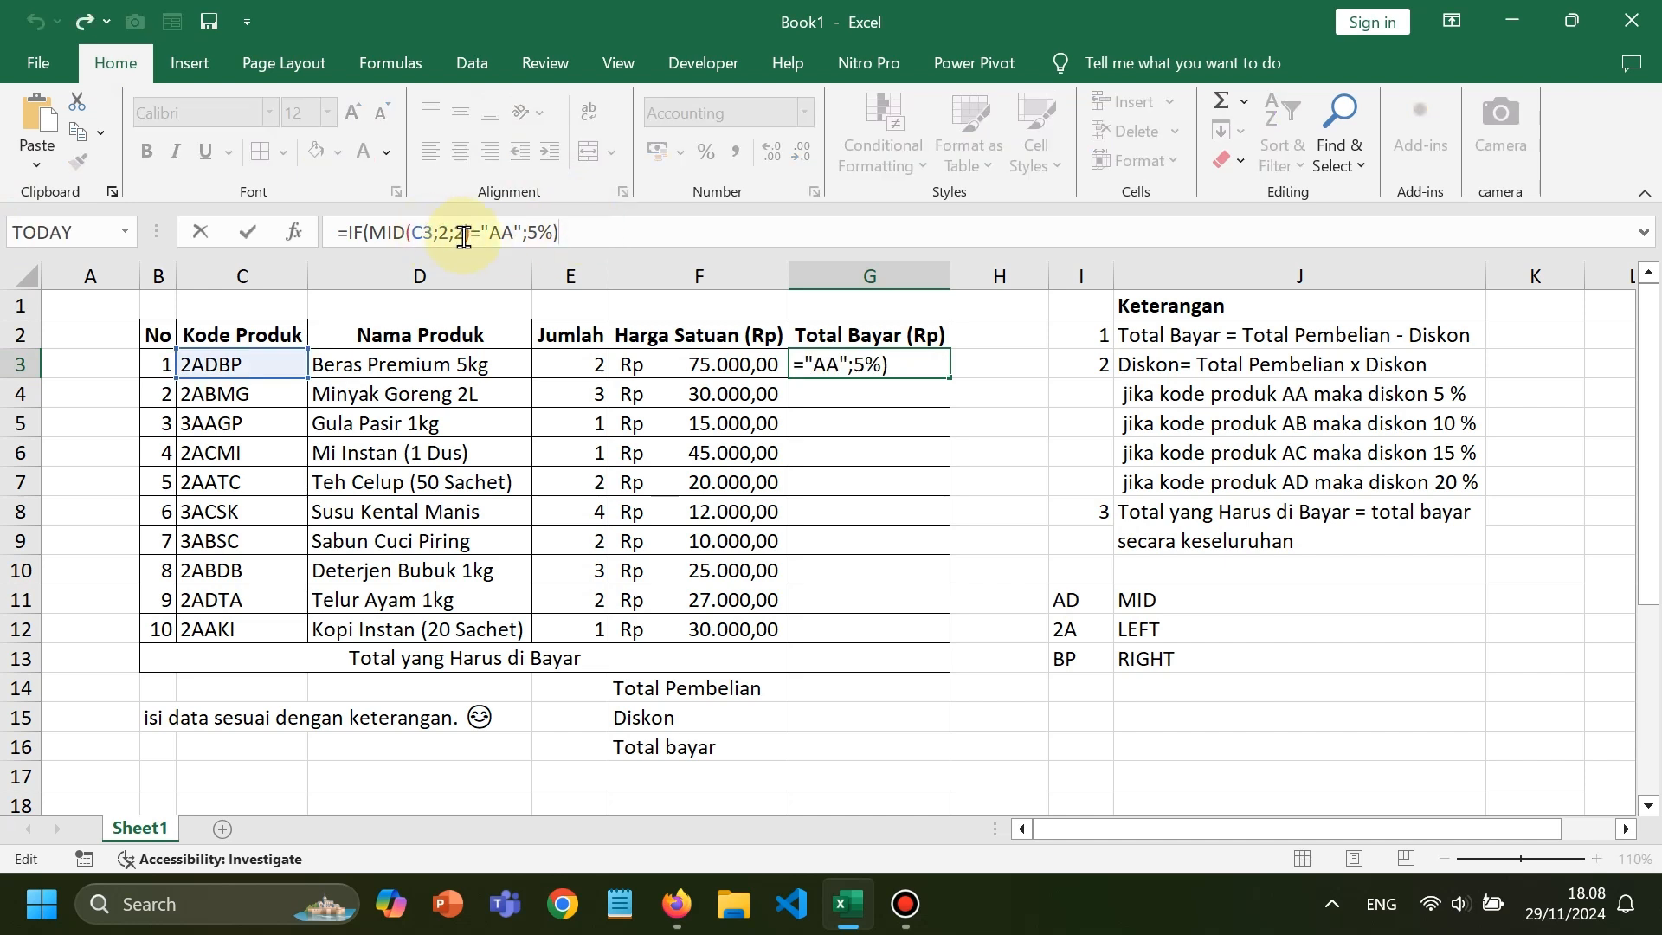
left_click_drag(348, 228, 552, 252)
key("ctrl+c")
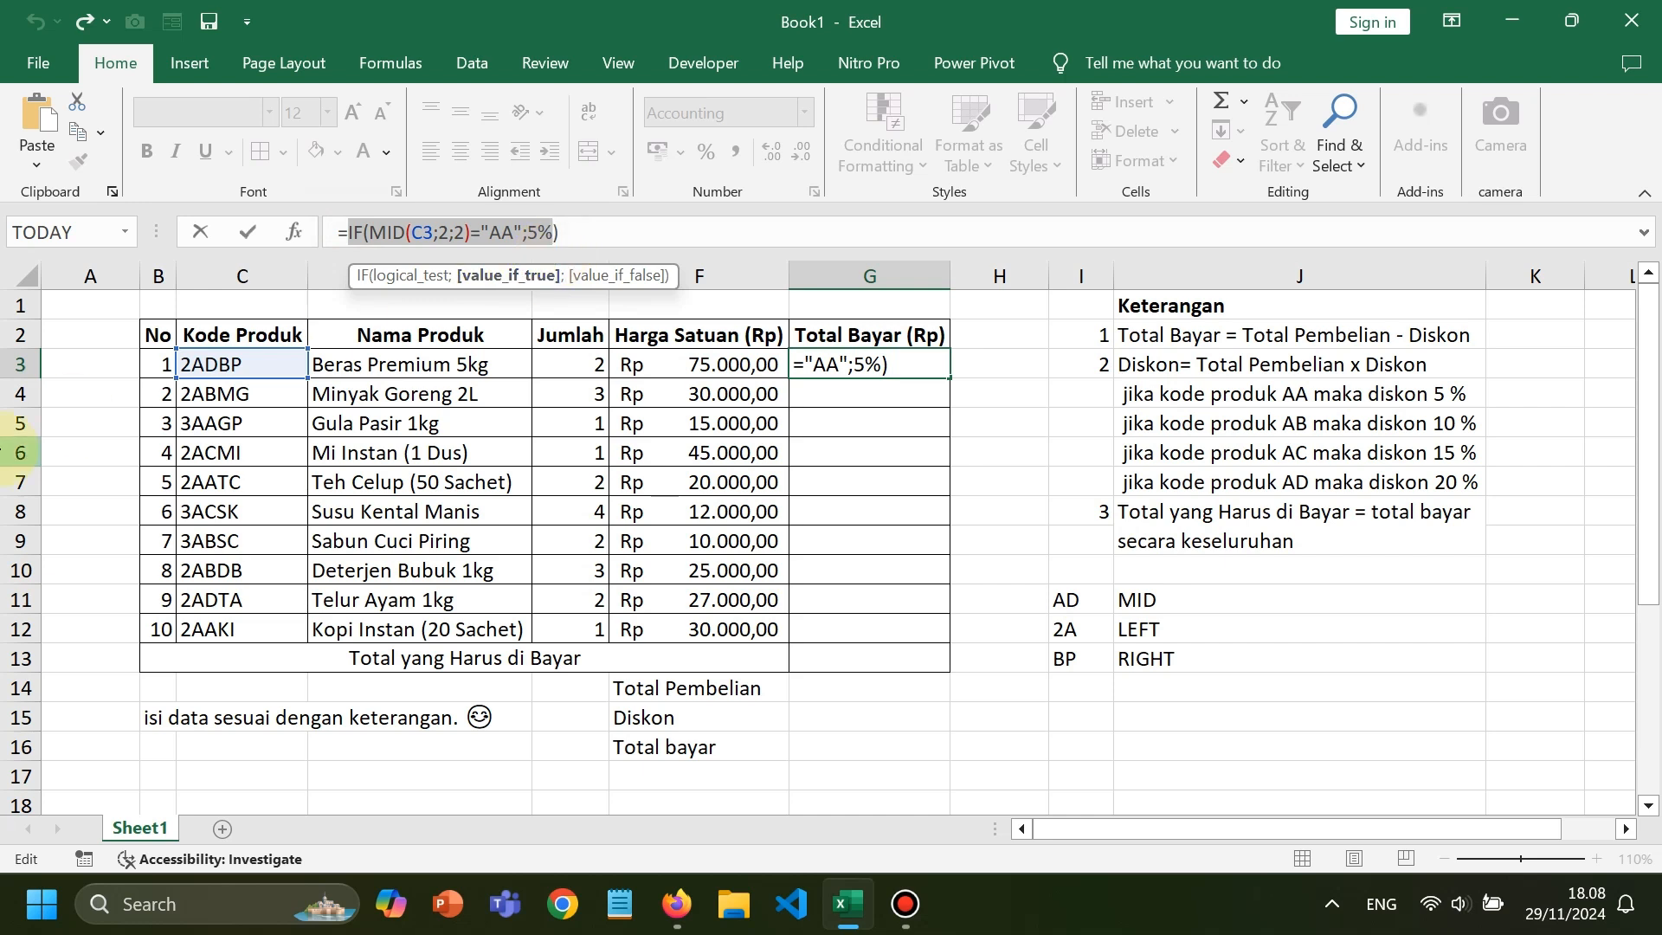
Nest the copied IF as the value-if-false in G3, changing its code to "AB" and its discount to 10%
key("Right")
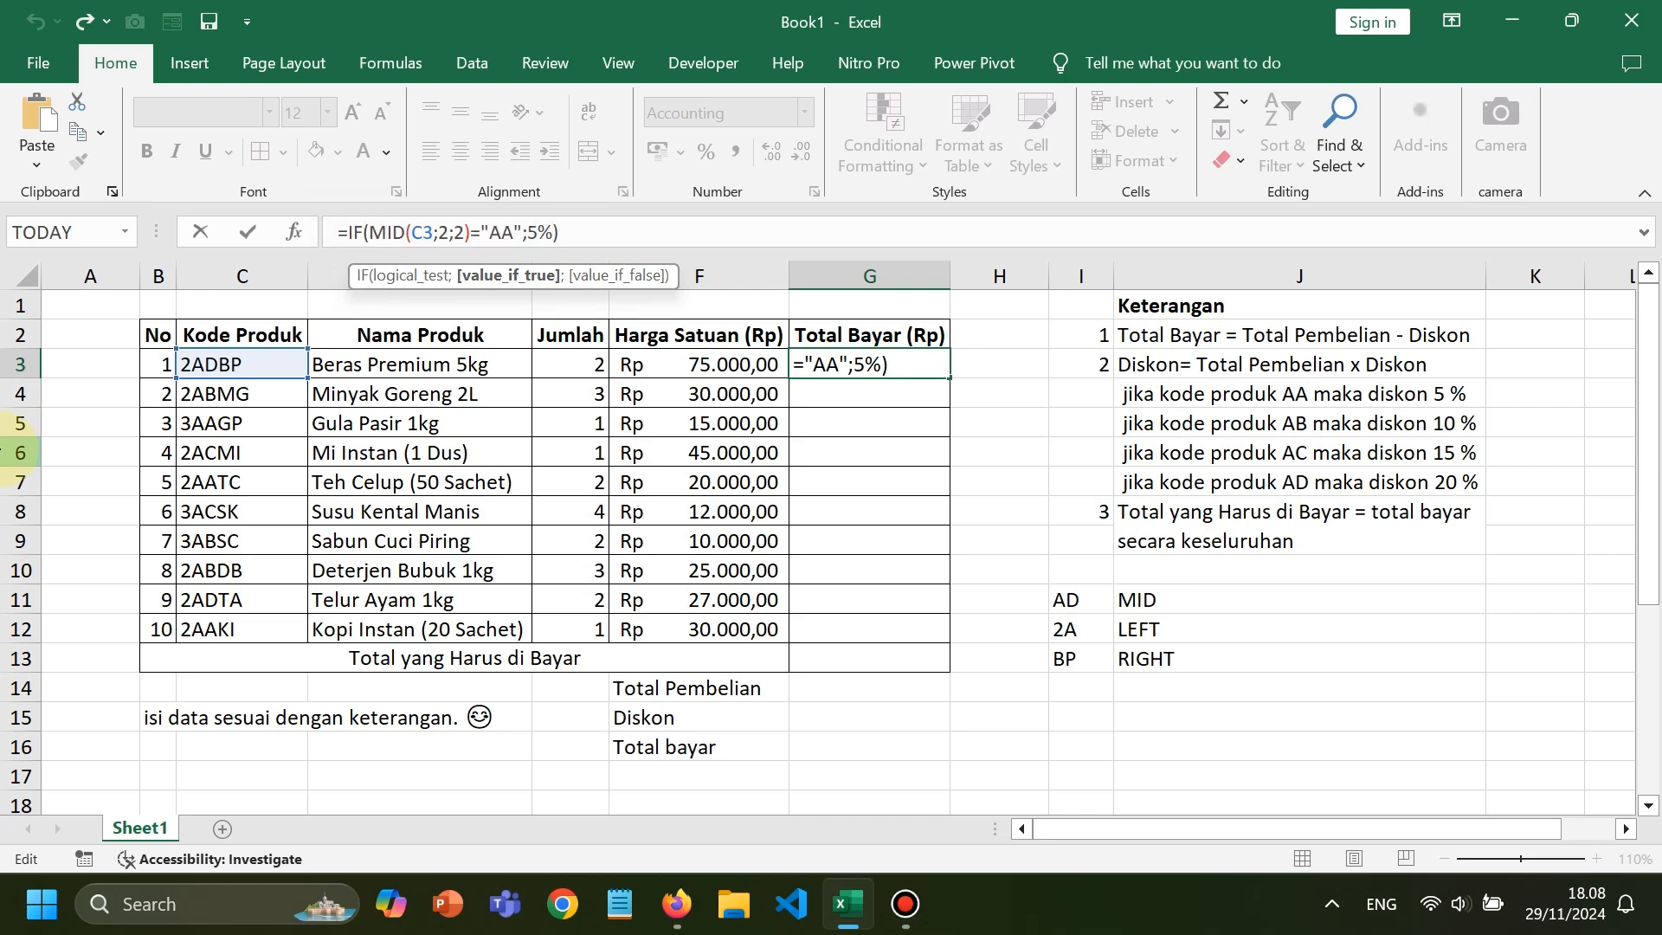
key("Delete")
type(";")
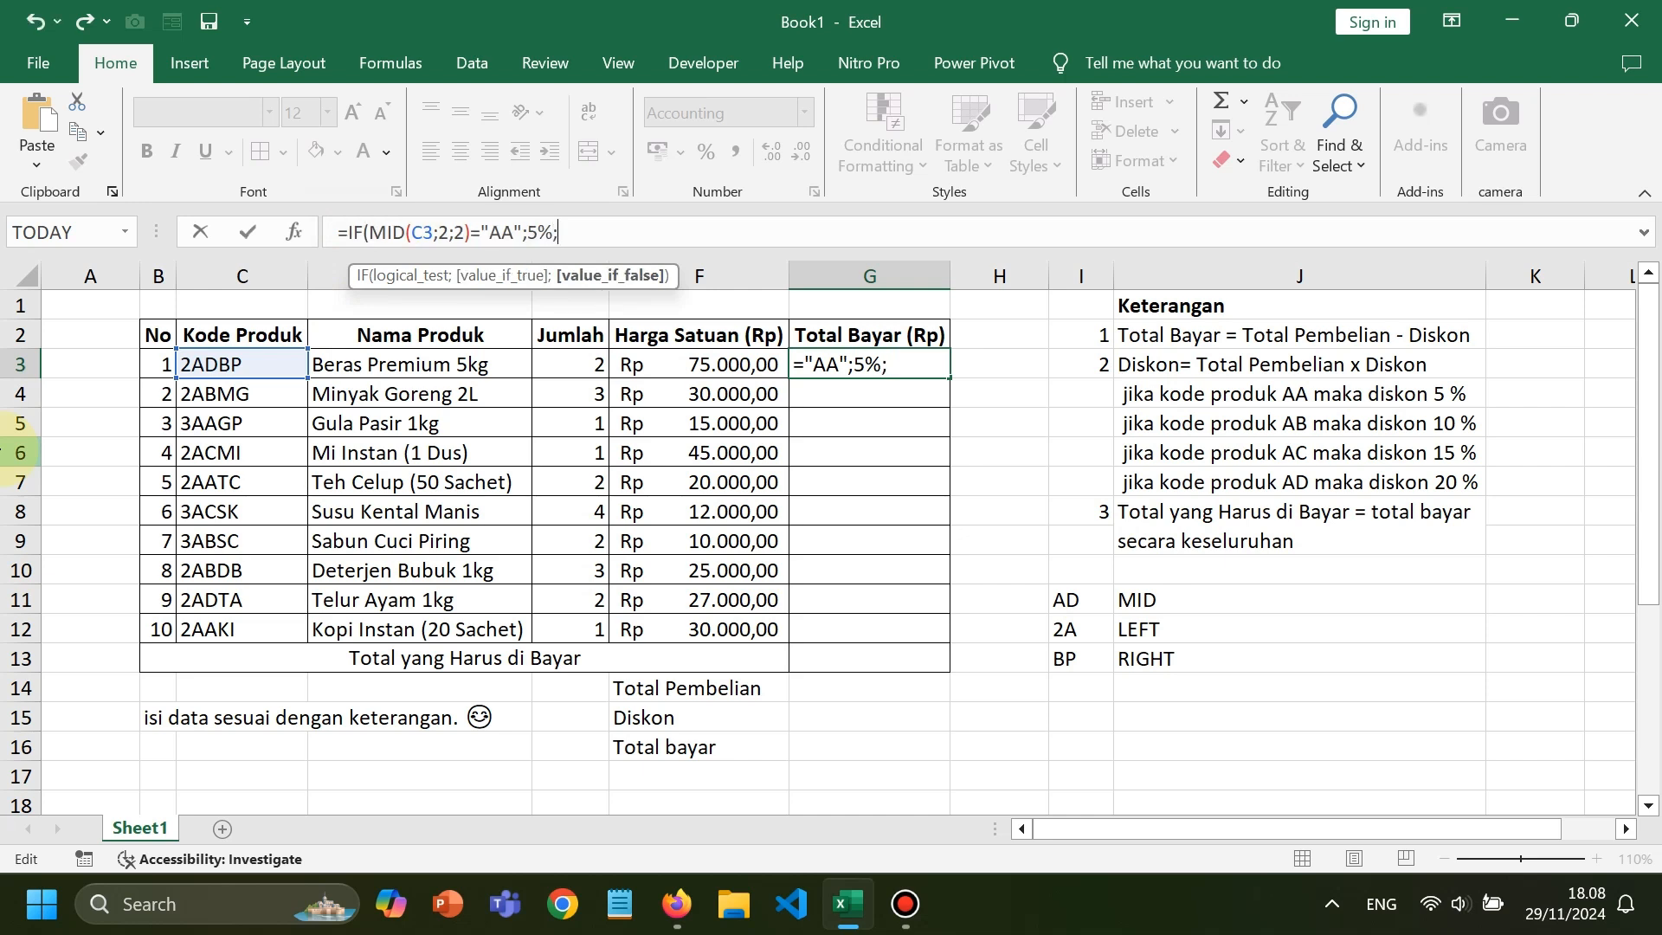
key("ctrl+v")
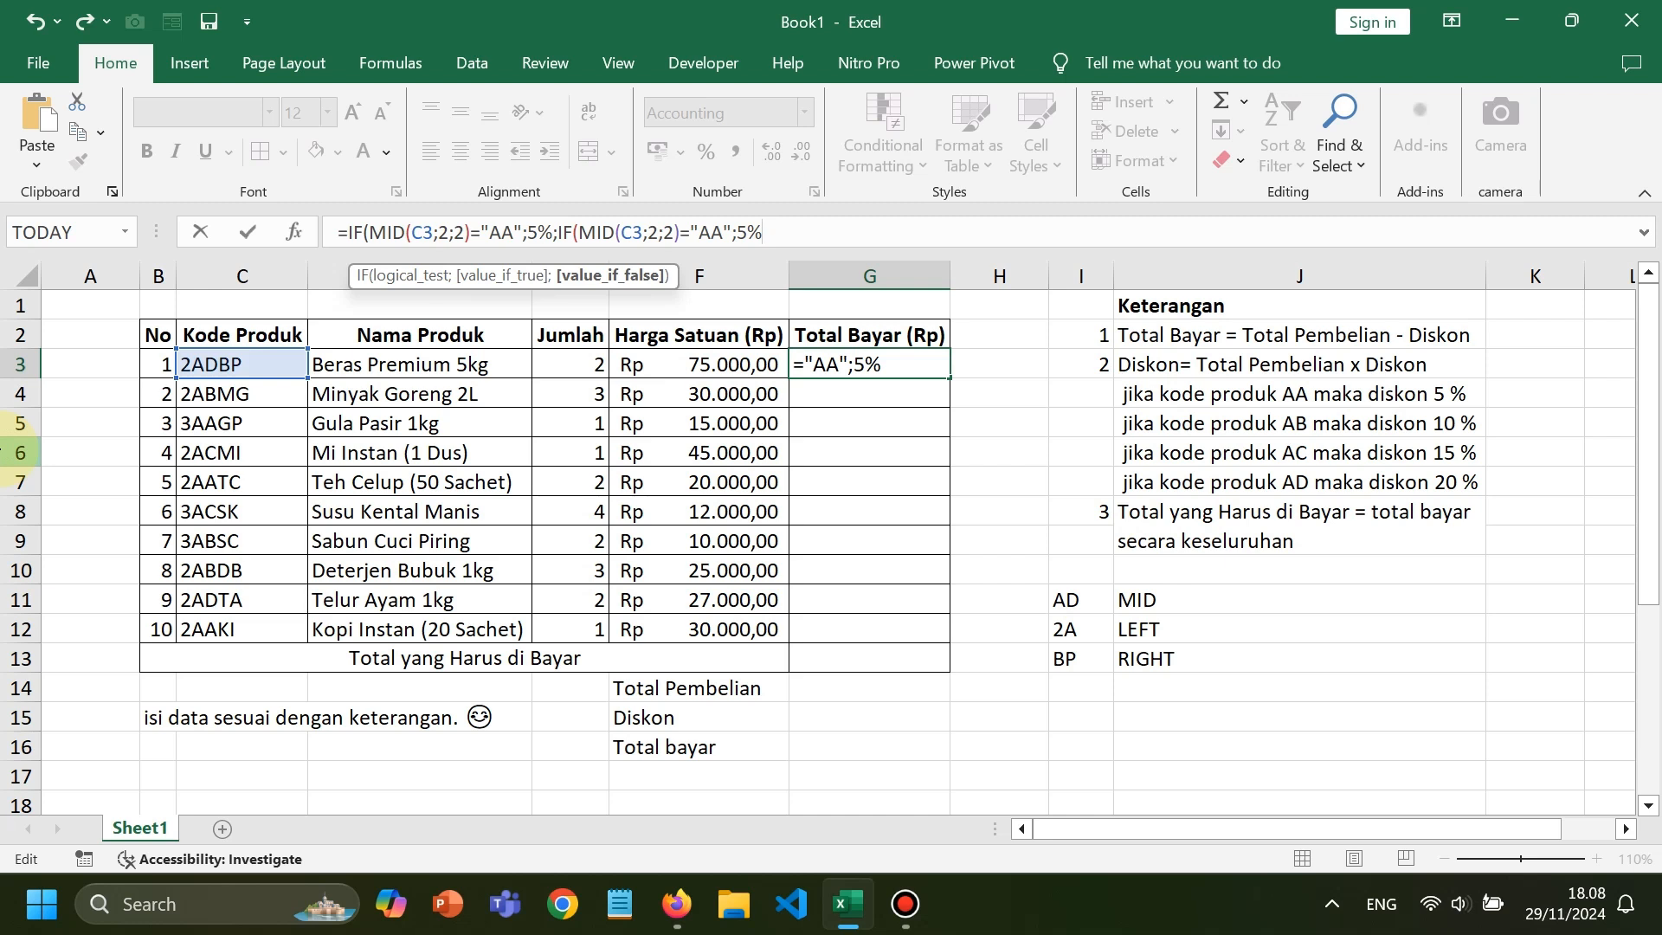
left_click(724, 242)
key("BackSpace")
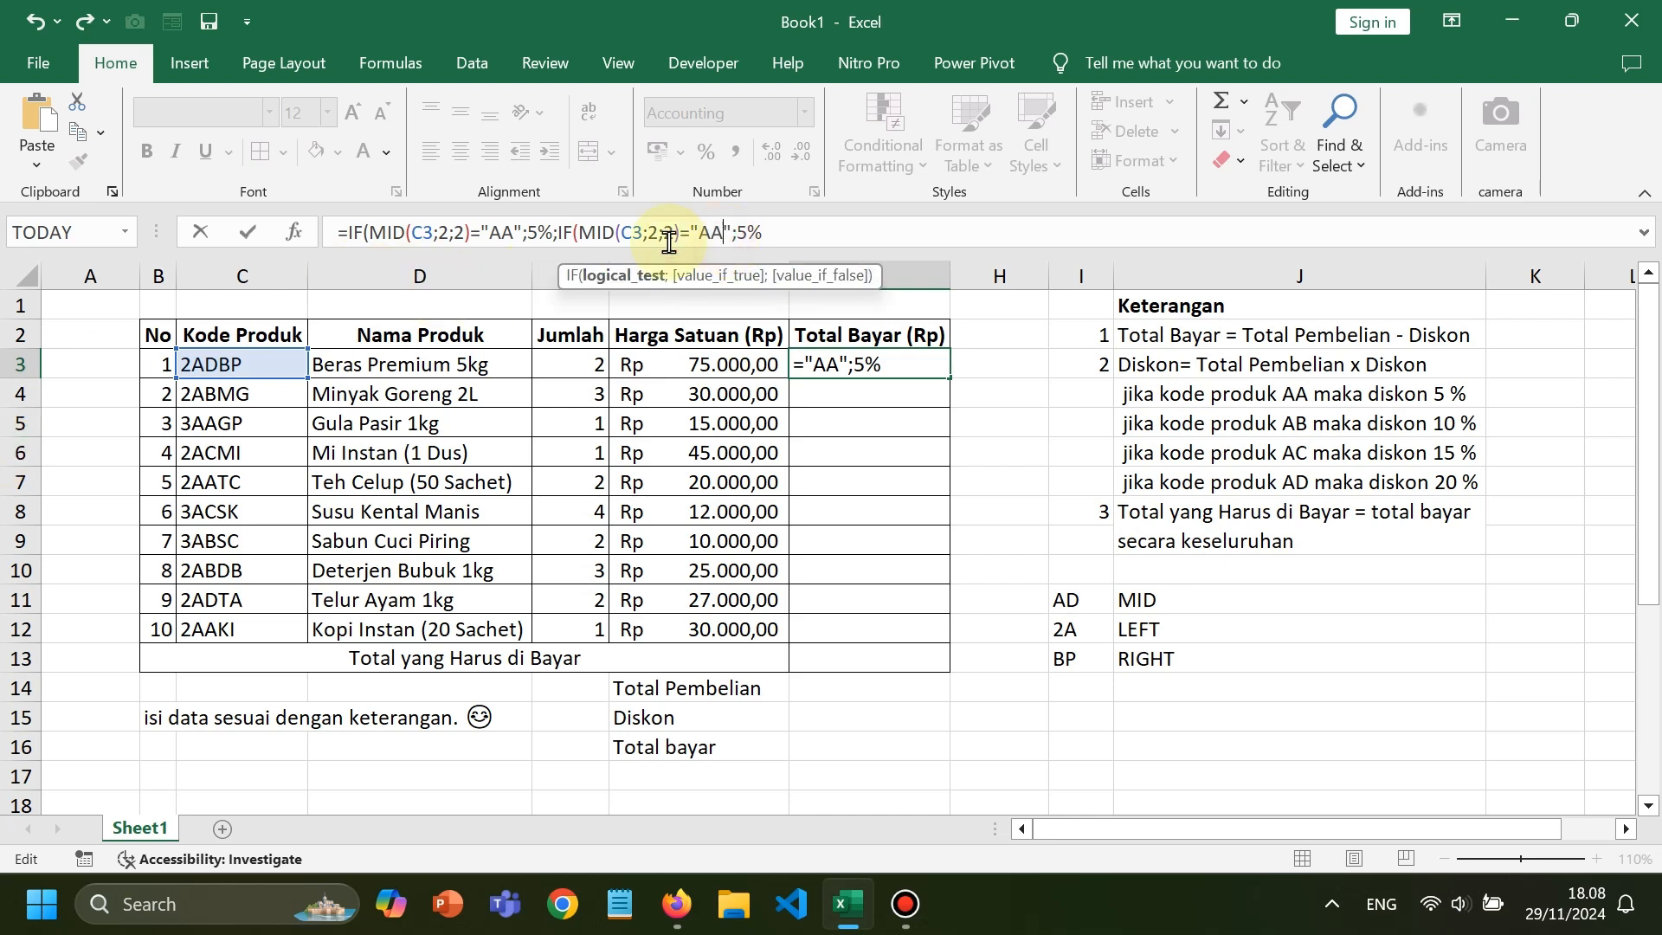
type("B")
key("Right")
key("Right")
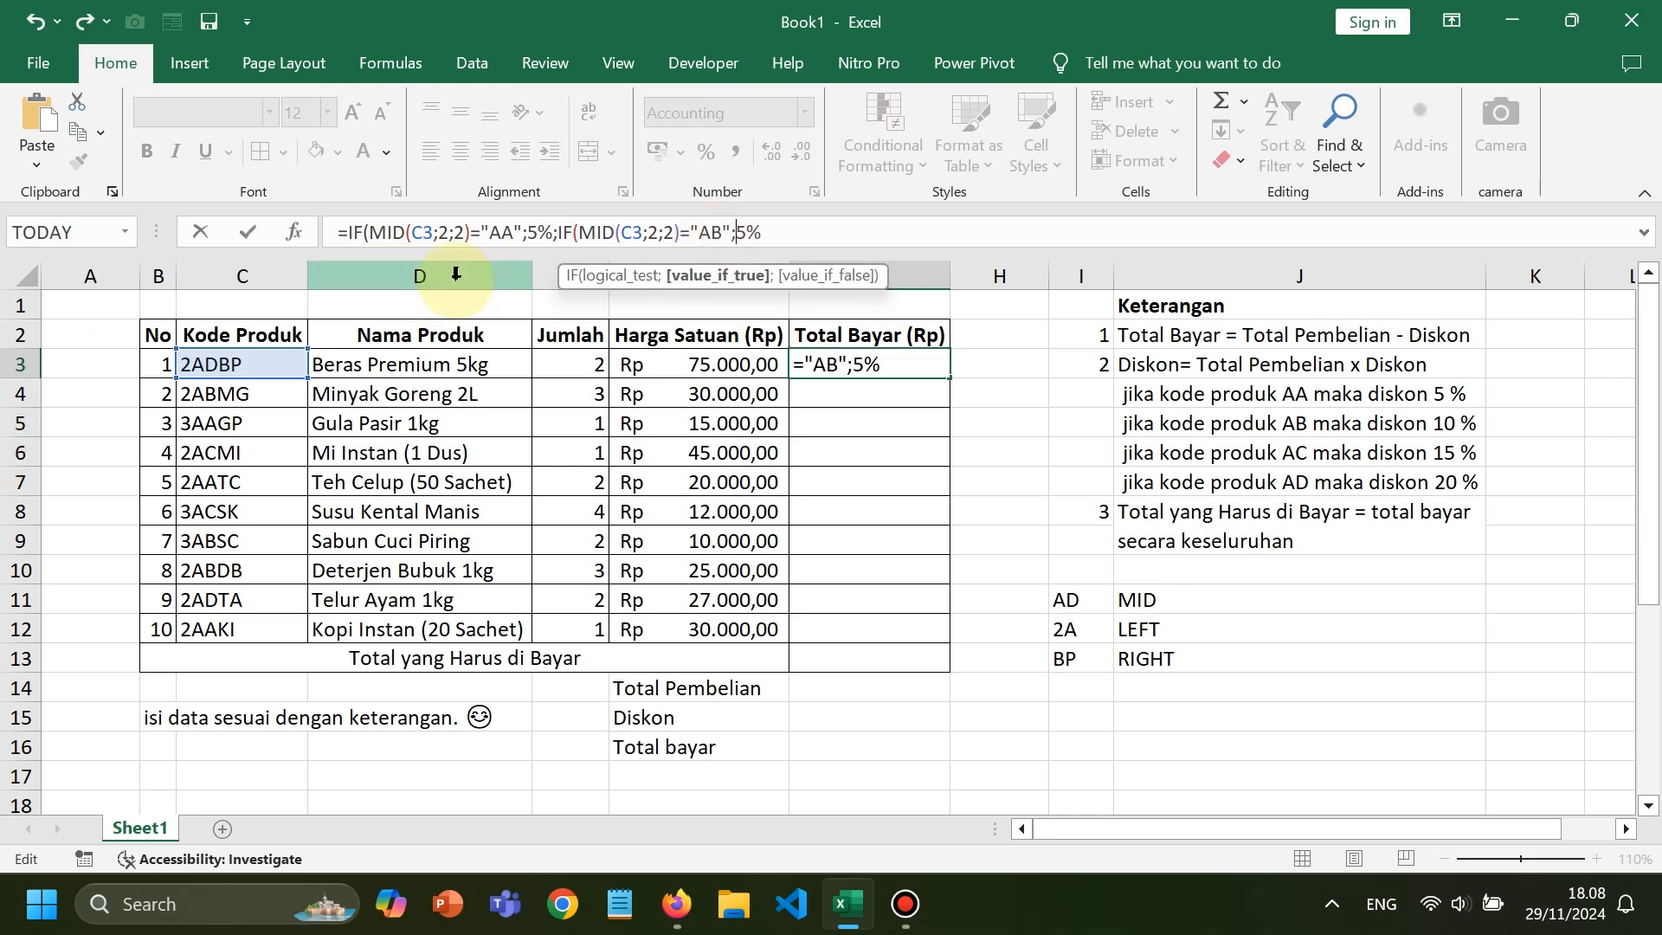
key("Delete")
type("10%;")
Nest a third copy of the IF in G3's formula, with code "AC" and discount 15%
key("ctrl+v")
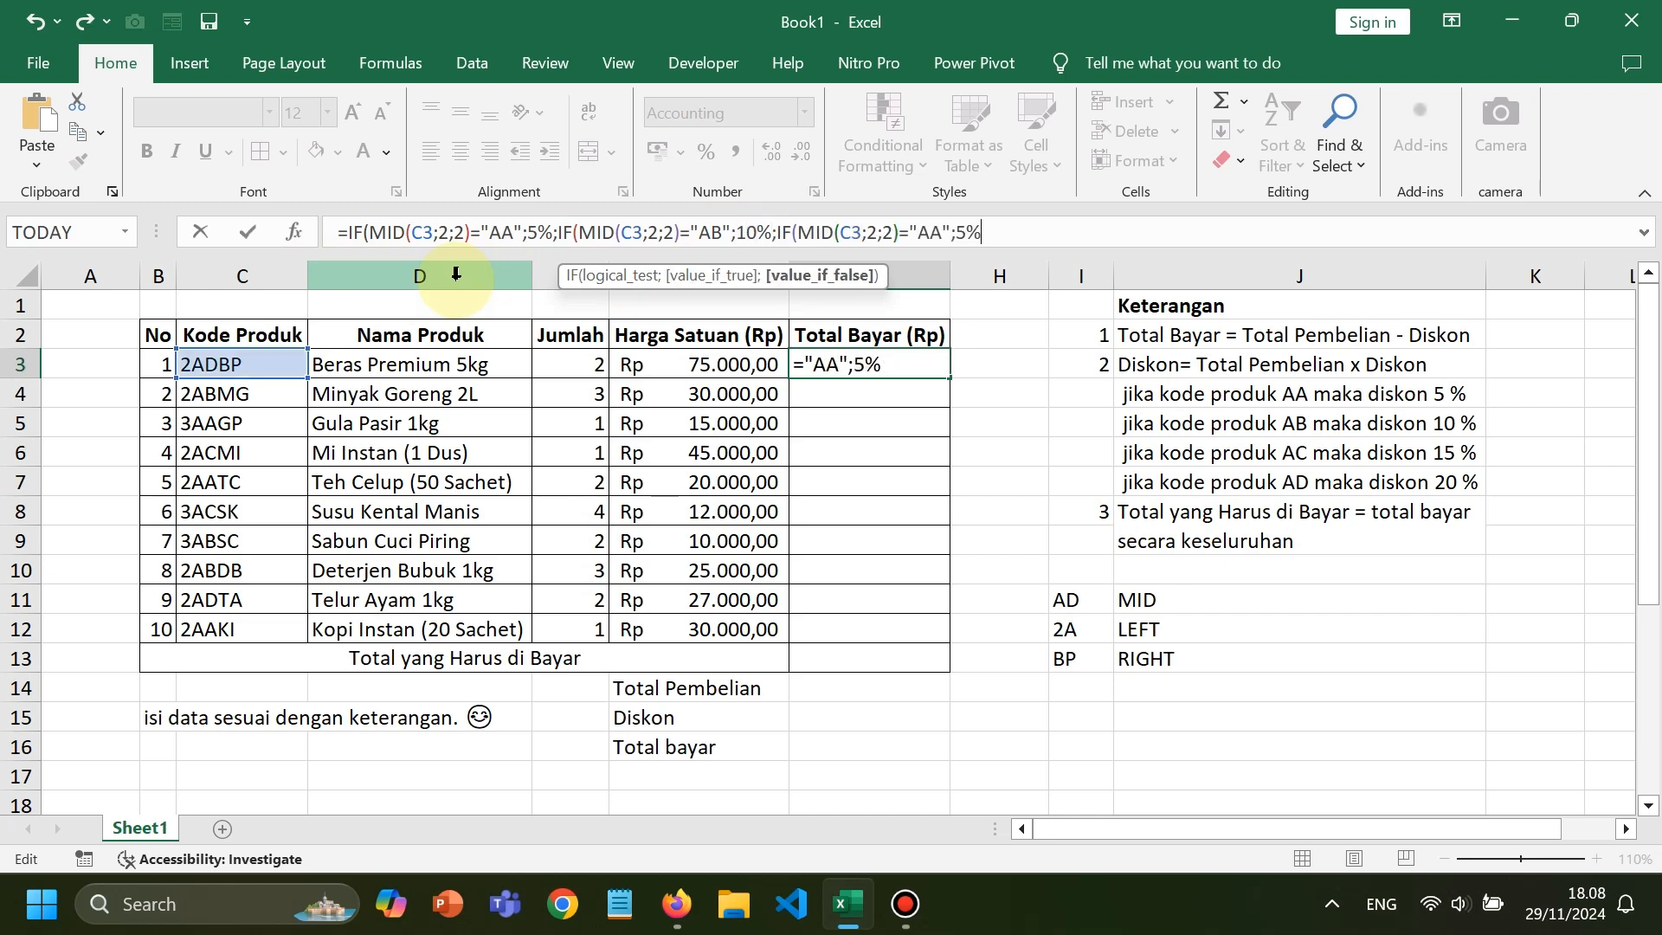
left_click(935, 234)
key("BackSpace")
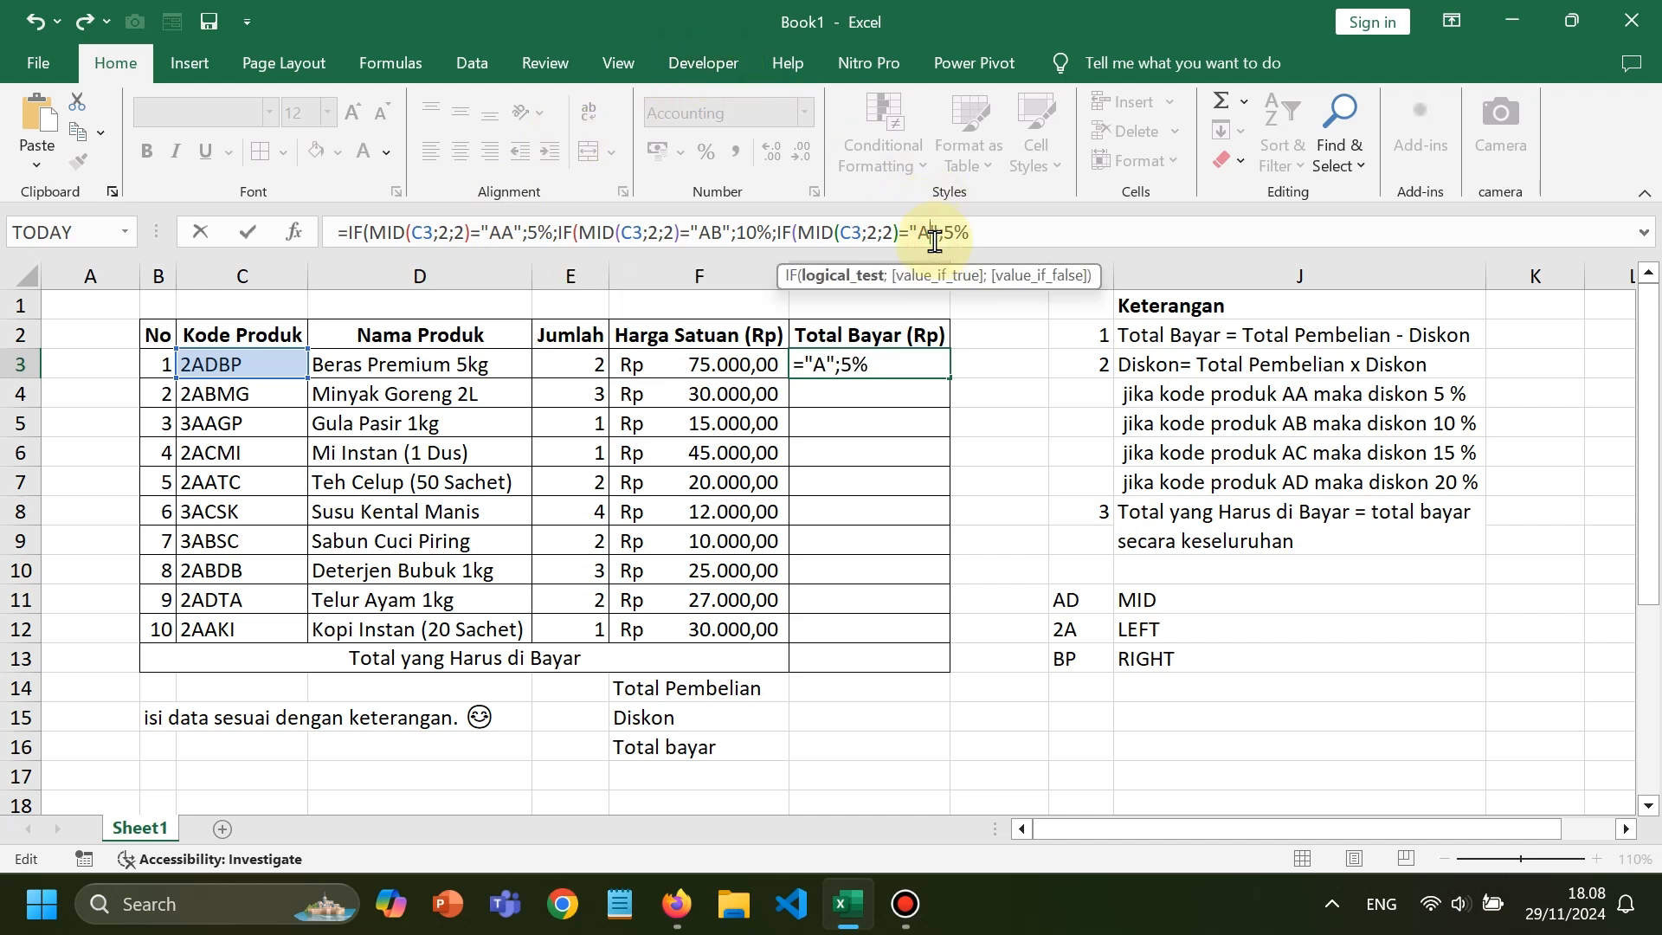
type("C")
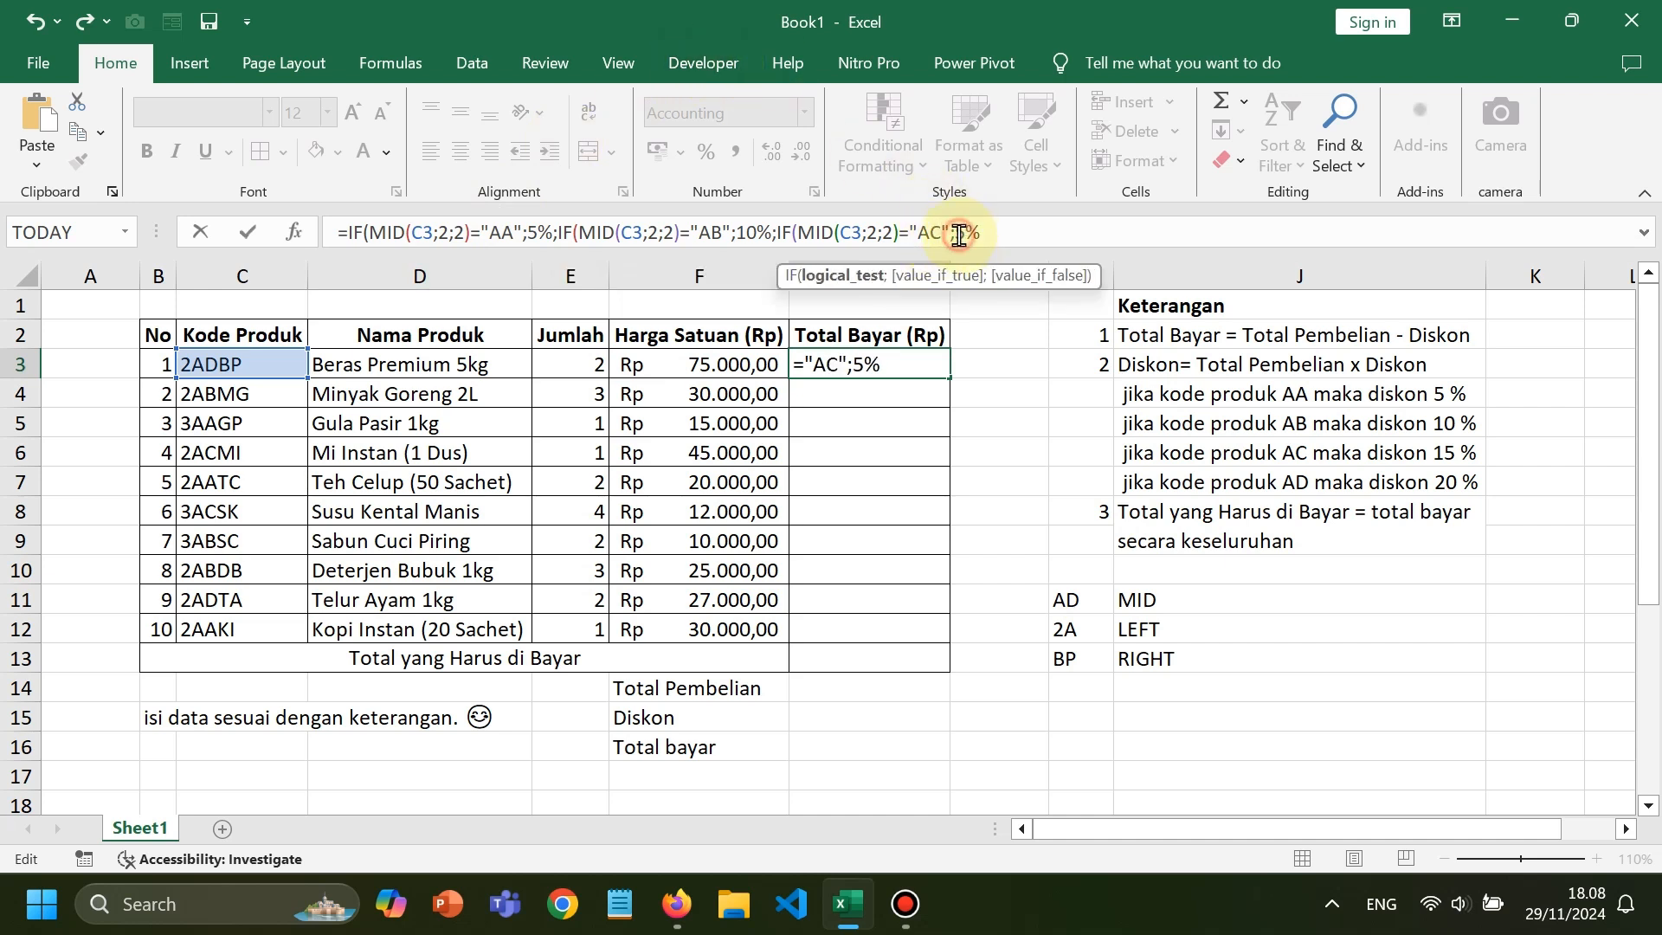
left_click(959, 234)
type("10%")
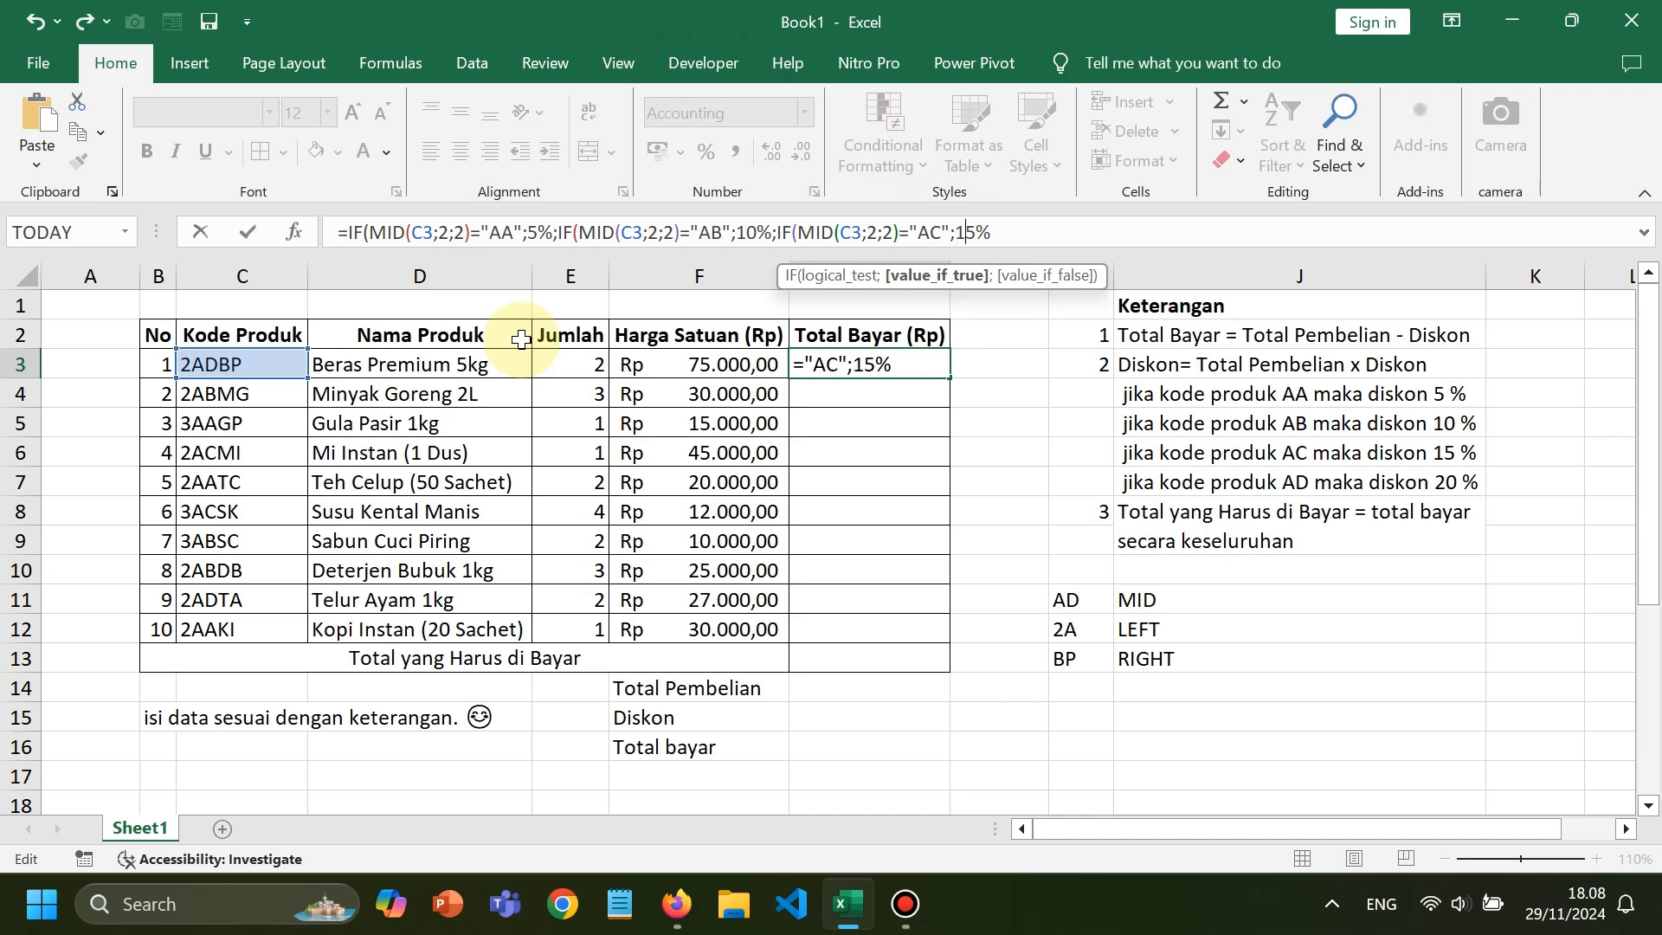
Nest a fourth IF in G3 with code "Ad" and discount 20%, and accept the proposed correction adding the closing parentheses
type(";")
key("ctrl+v")
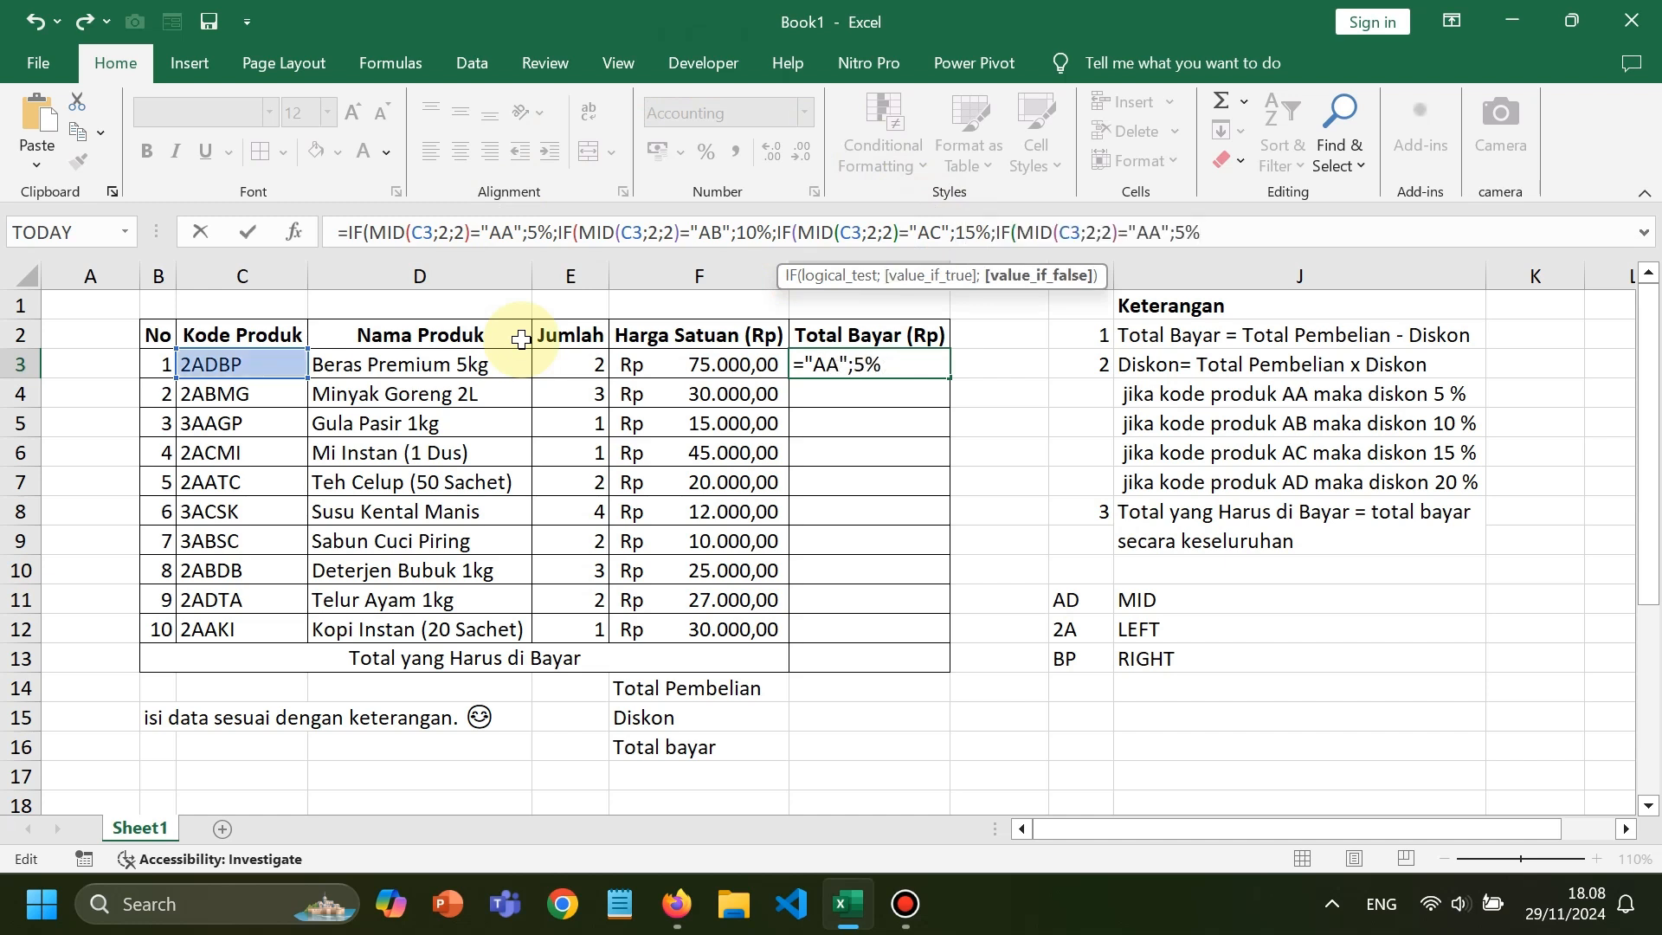
left_click(1145, 232)
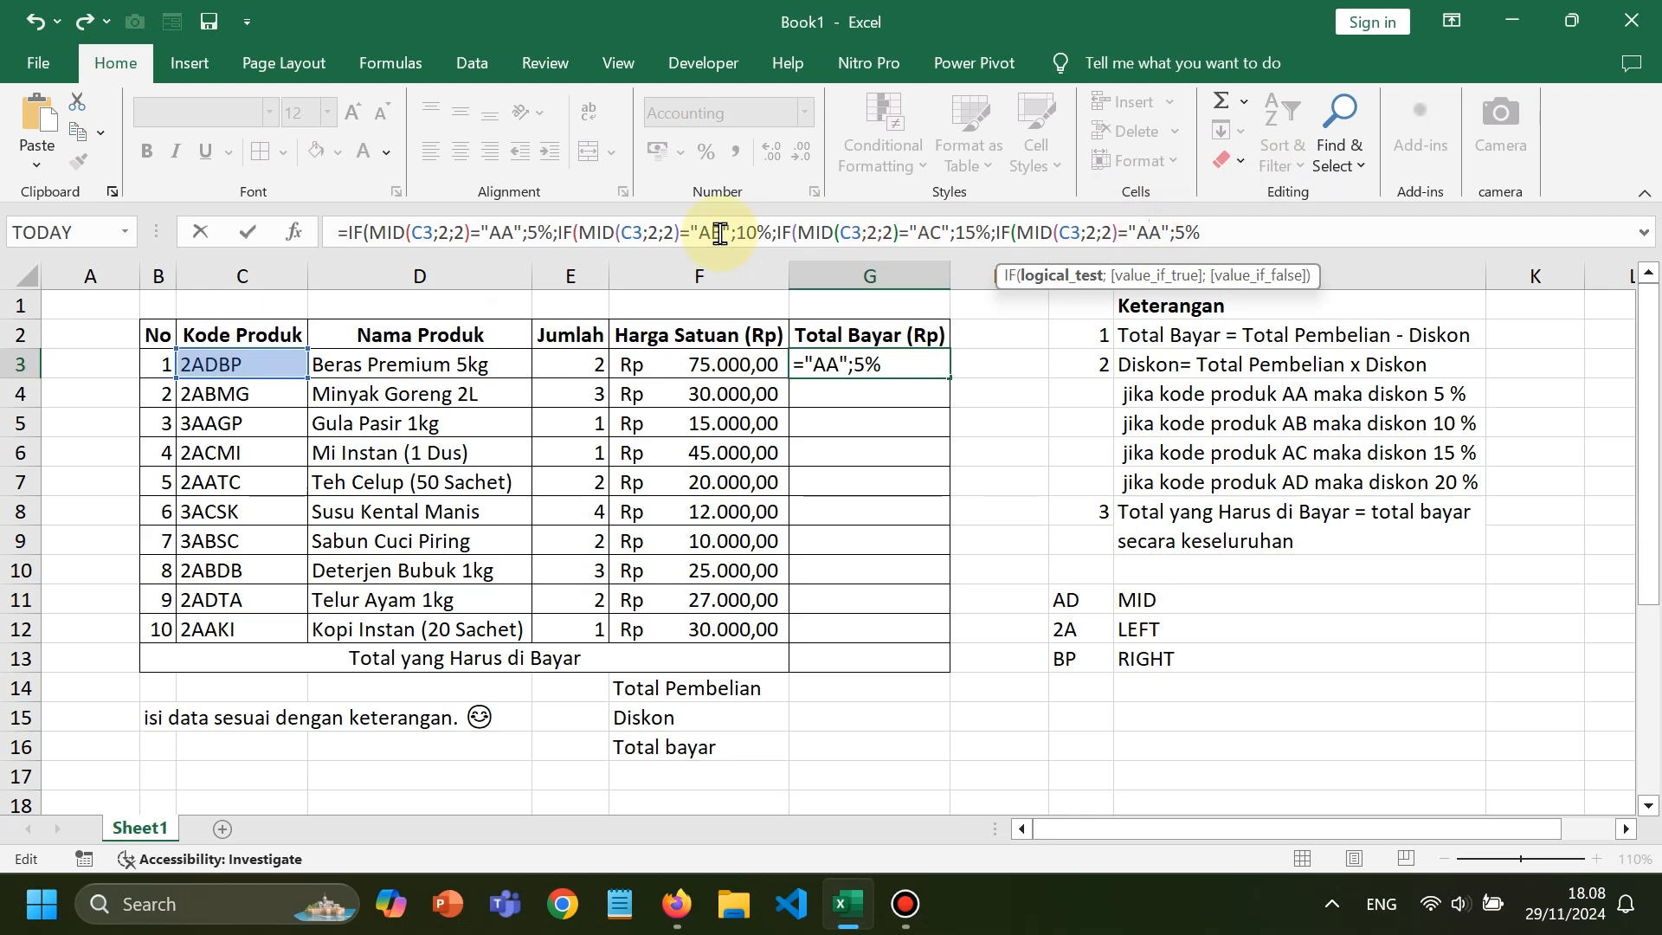
key("BackSpace")
type("d")
key("Right")
key("Right")
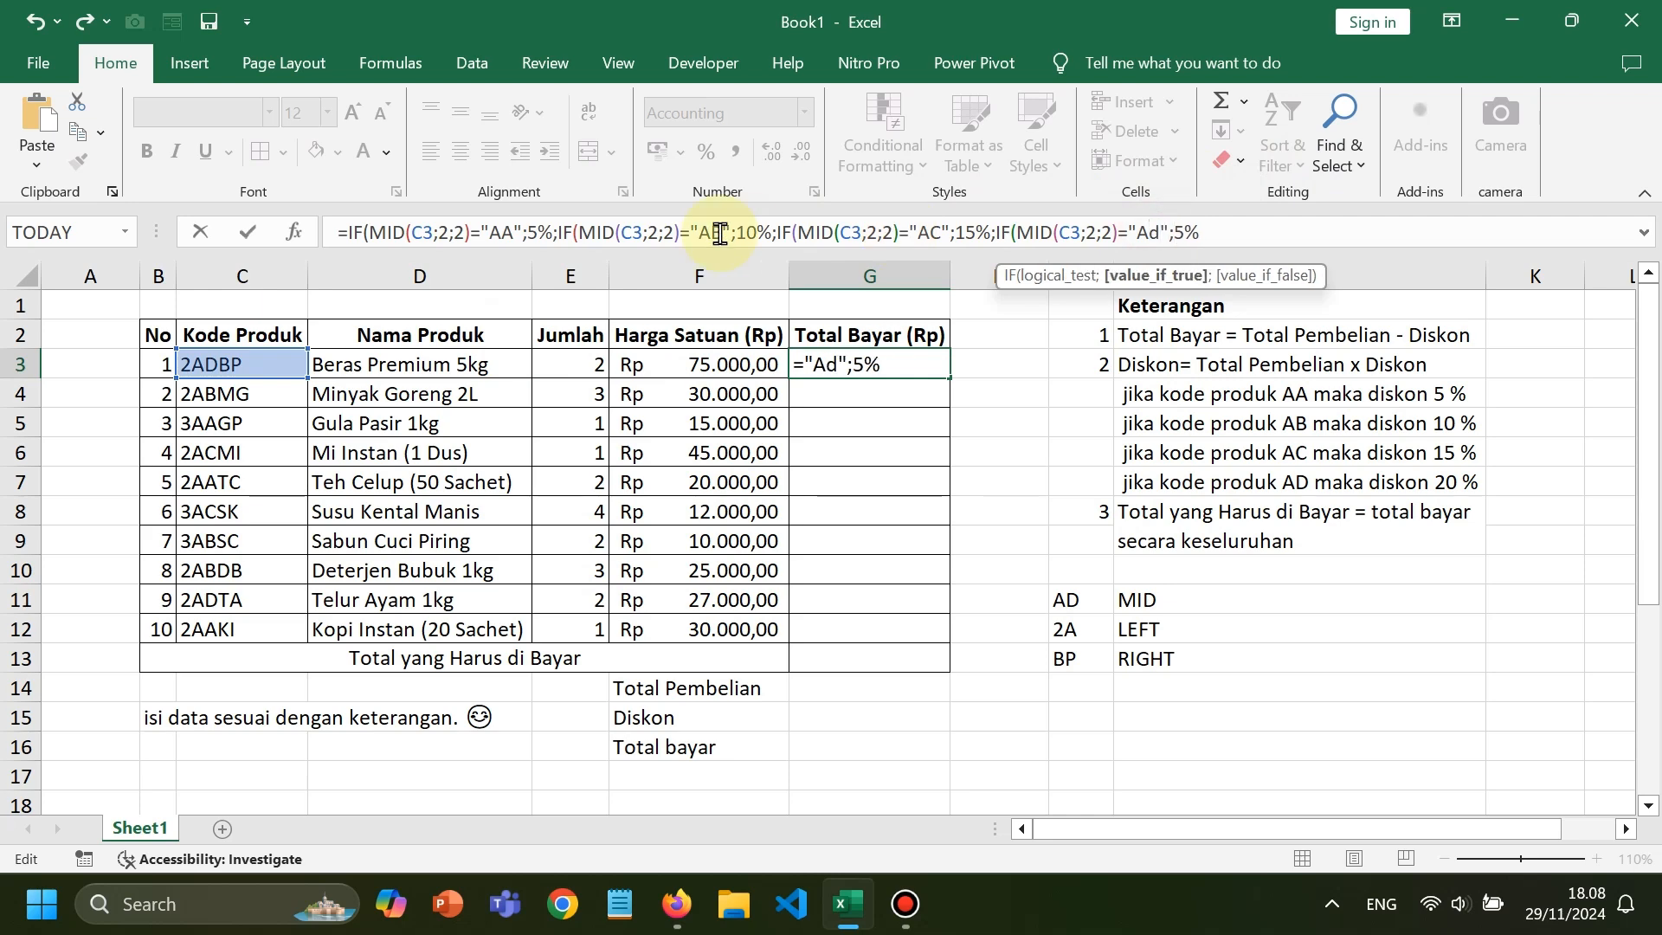
key("Delete")
type("20")
key("Return")
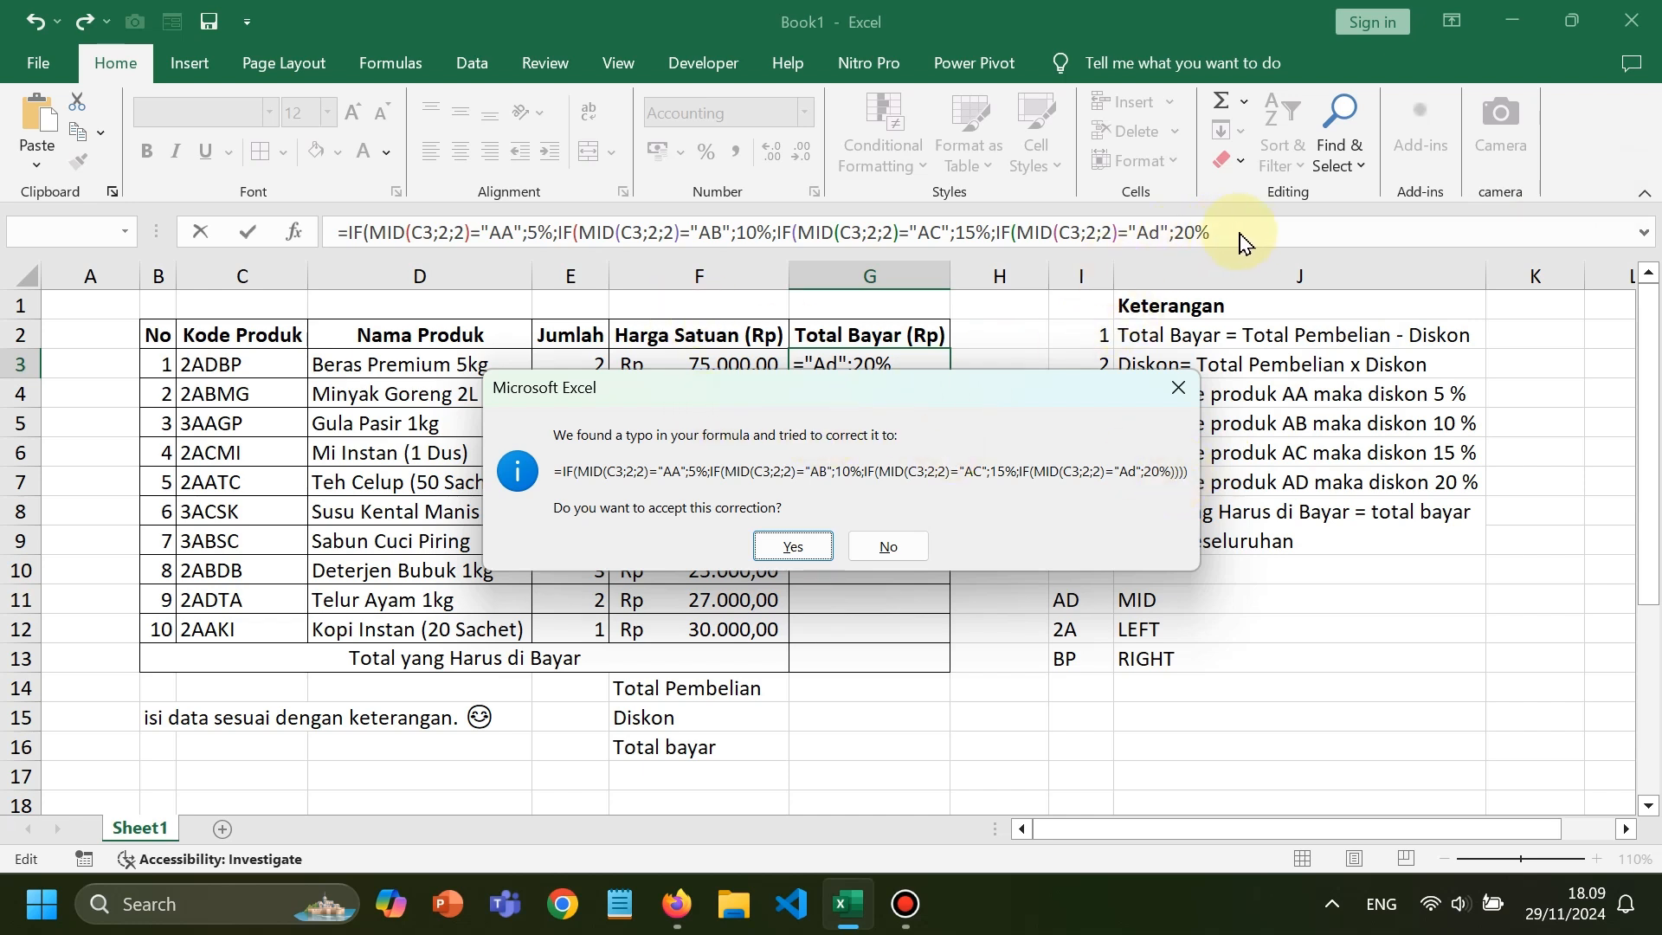
left_click(806, 547)
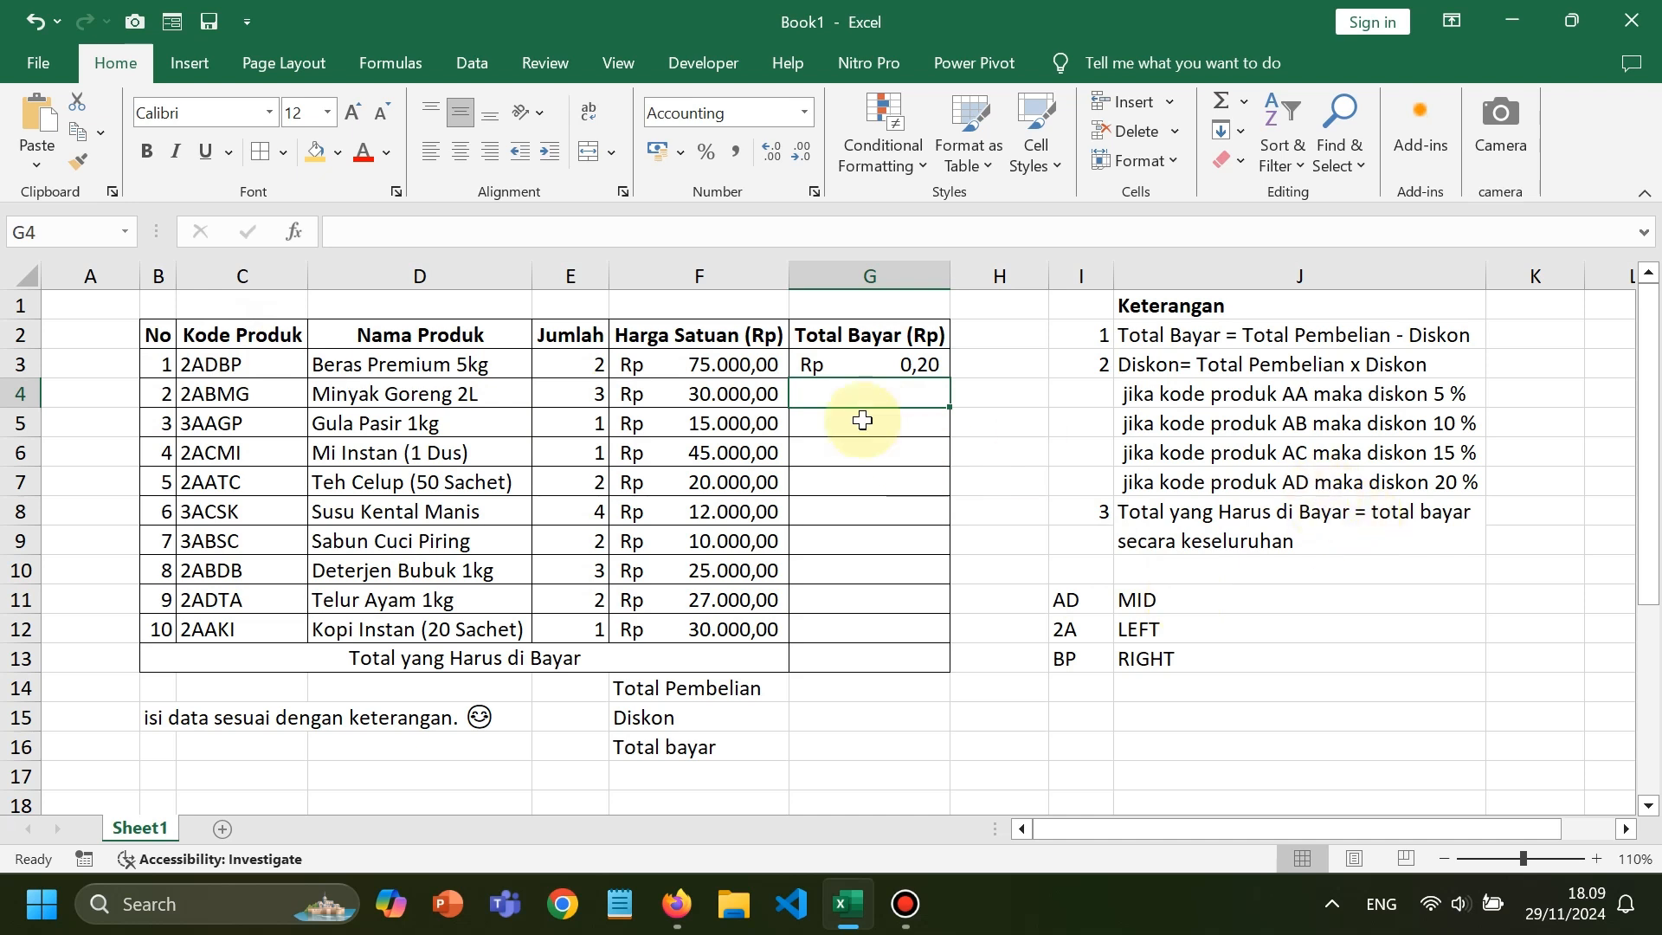
Insert (E3*F3)* before 5% in G3's formula so the AA discount multiplies the purchase total
left_click(848, 368)
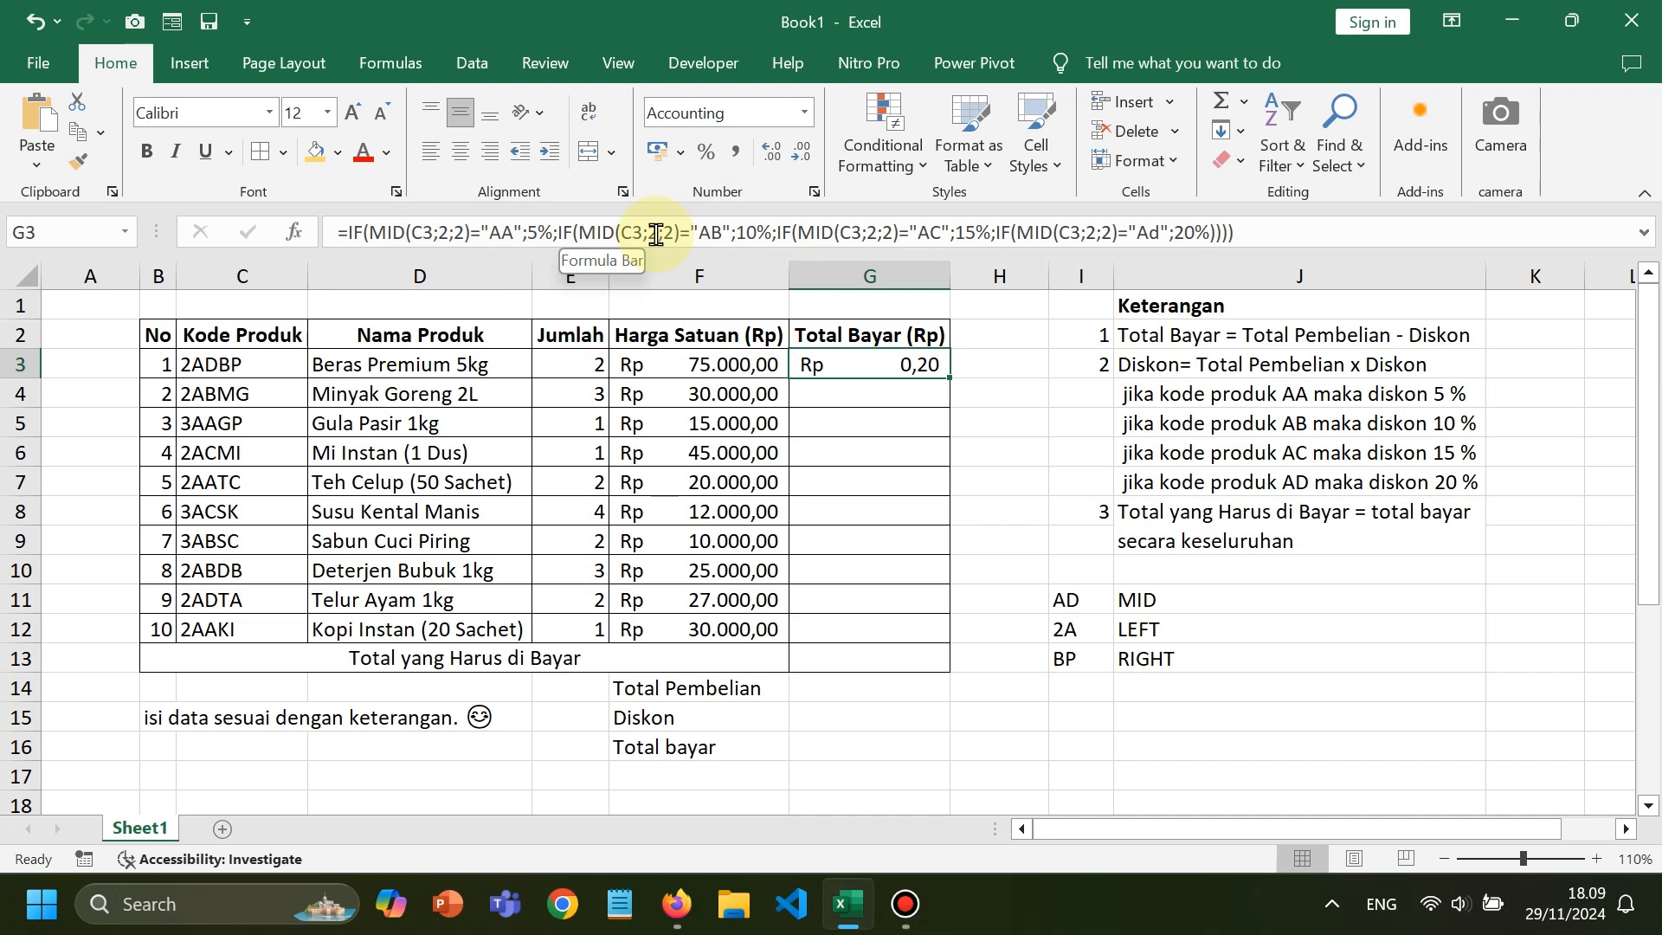
left_click(552, 232)
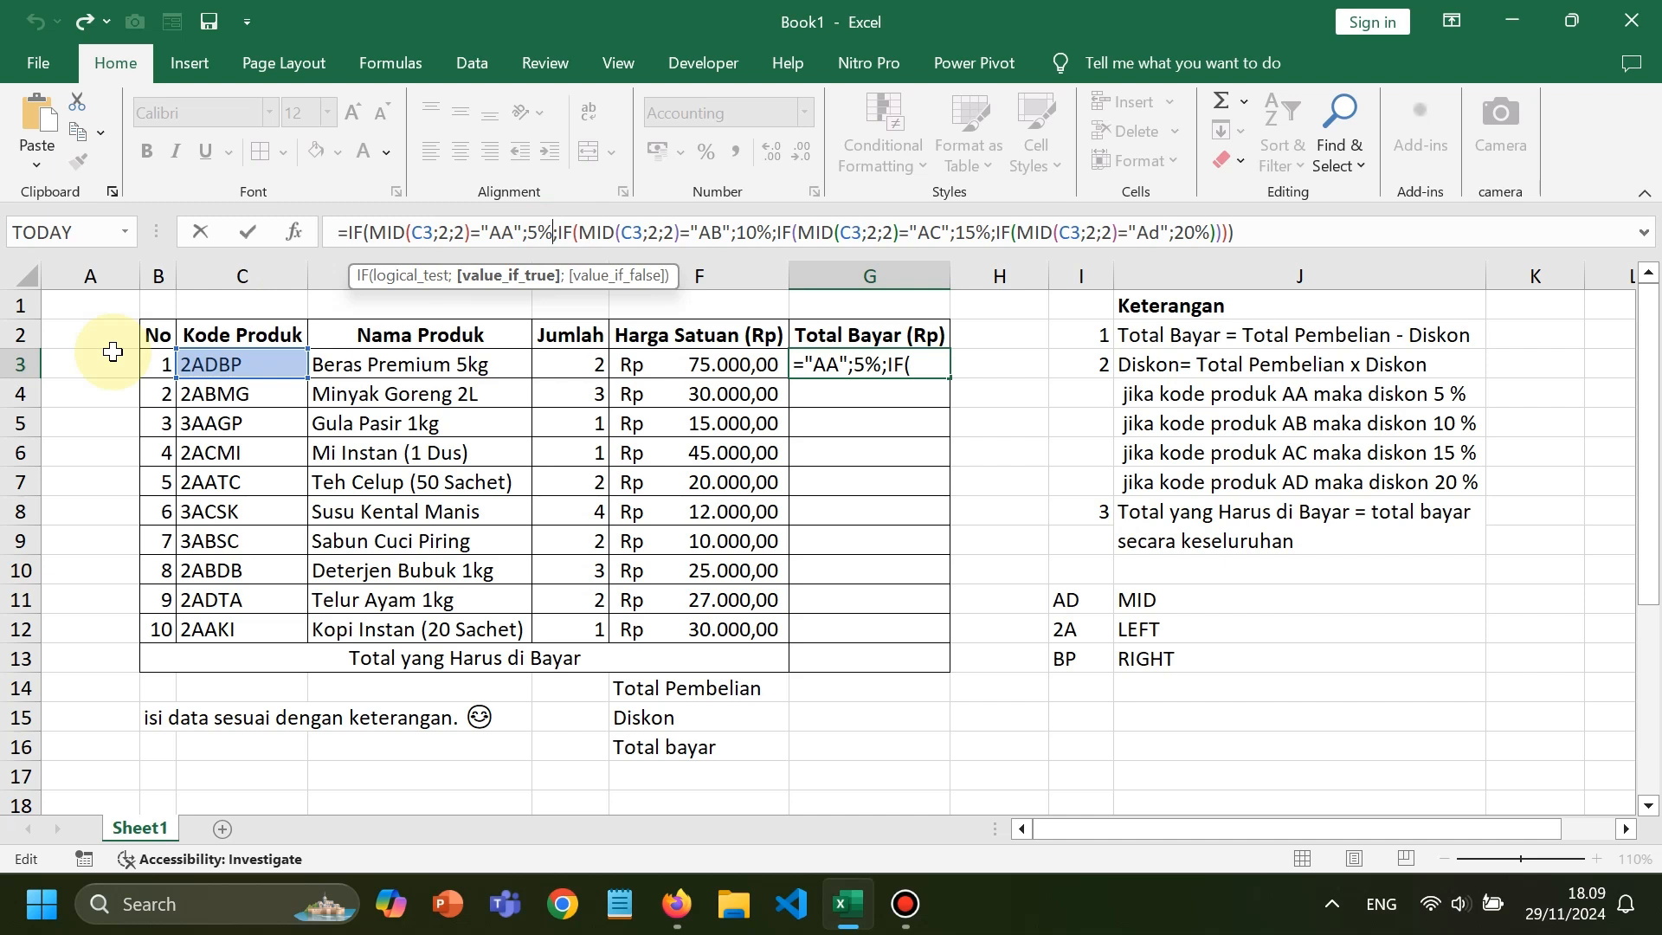
key("Left")
key("Left")
type("(")
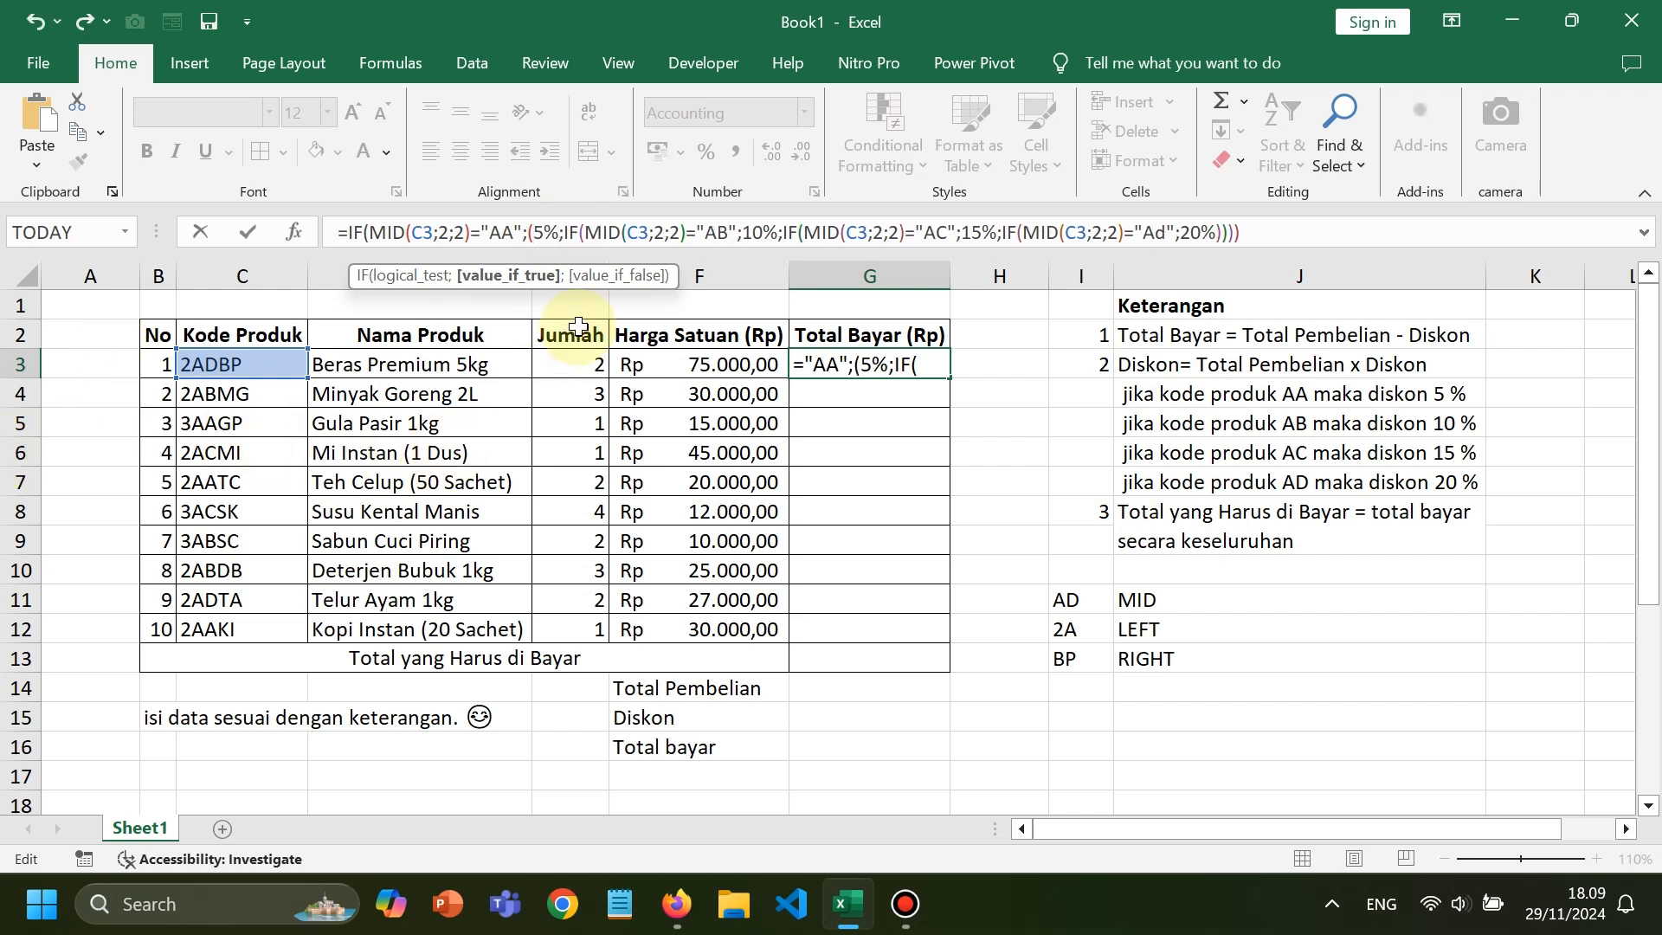
left_click(572, 363)
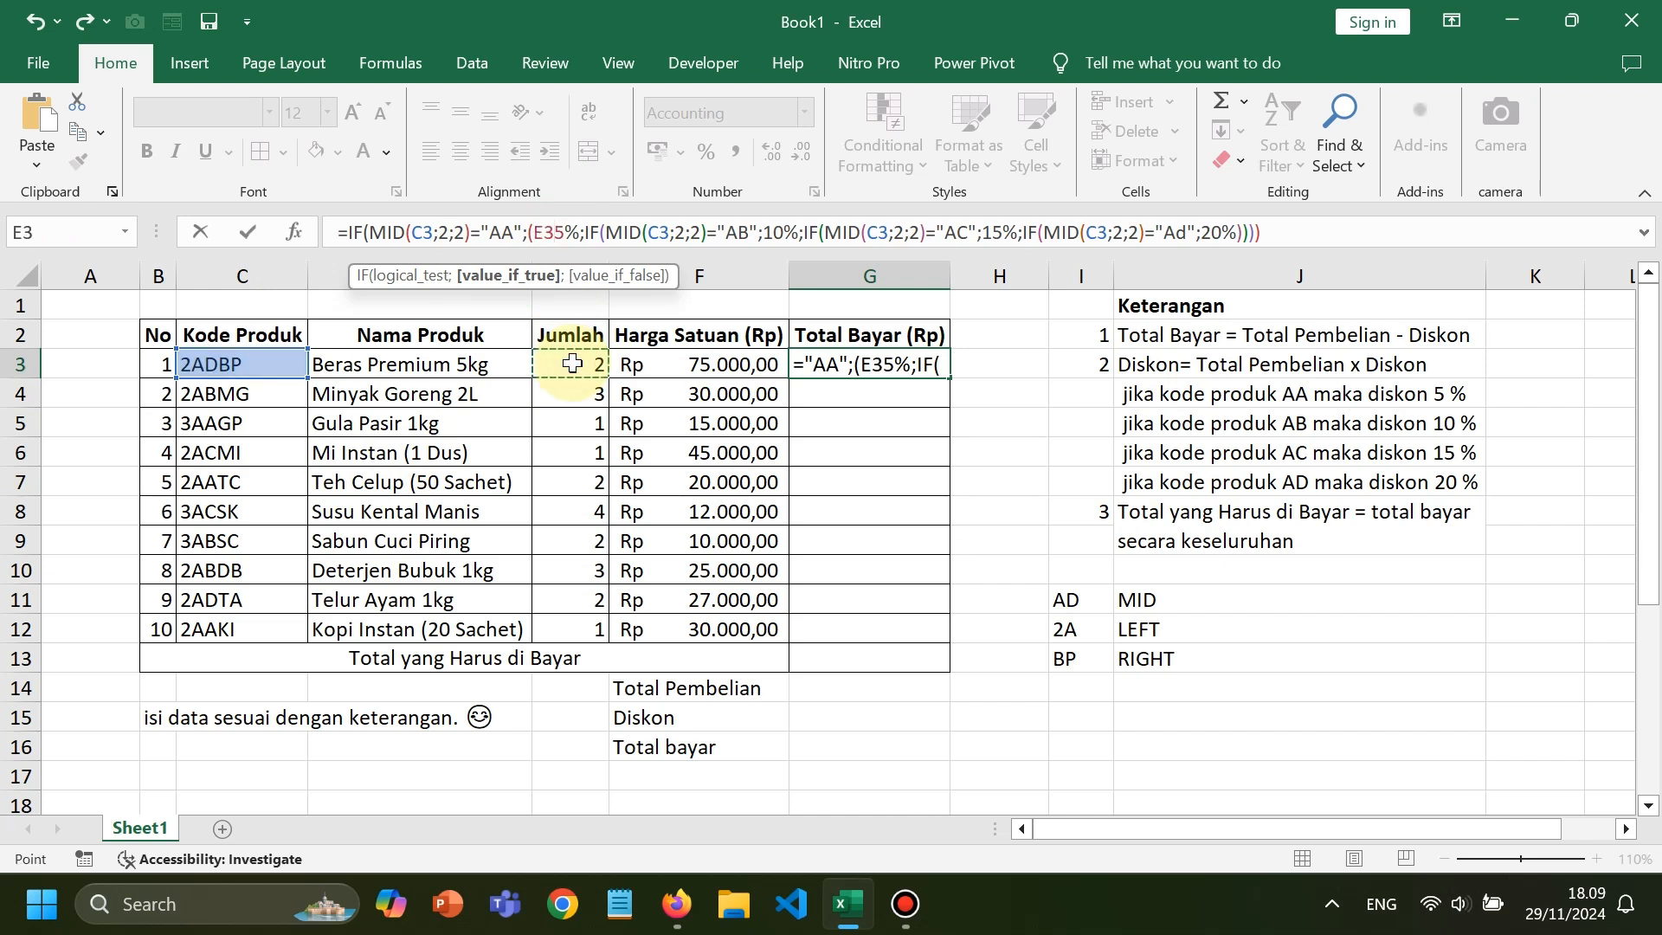
type("*")
left_click(655, 367)
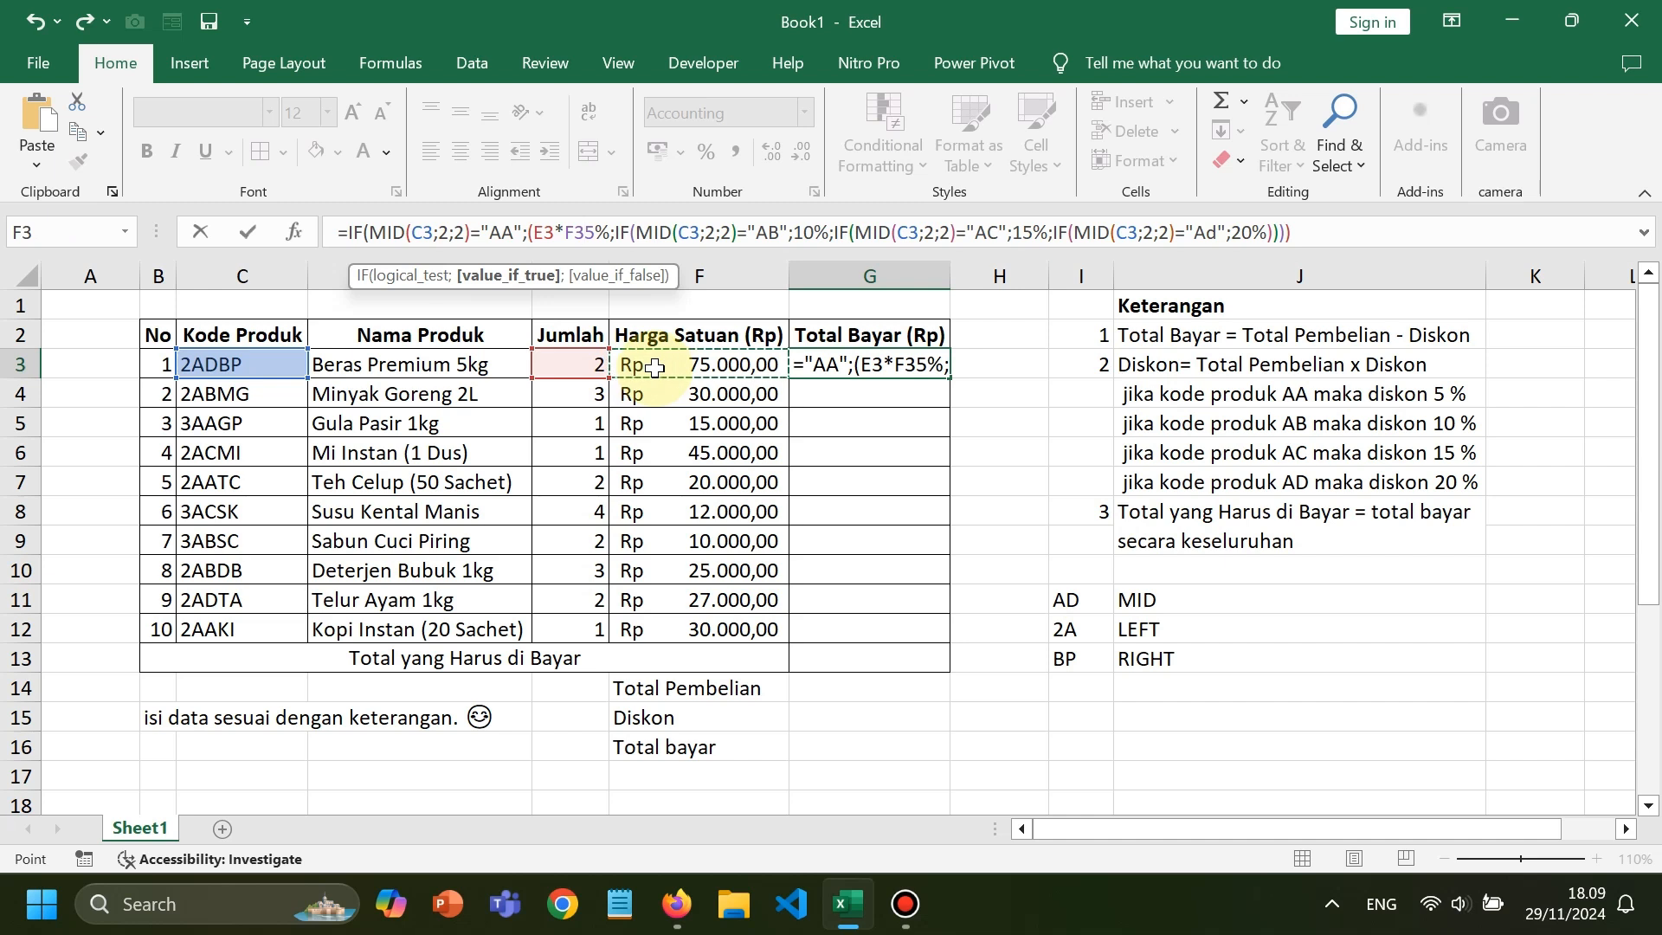
type(")")
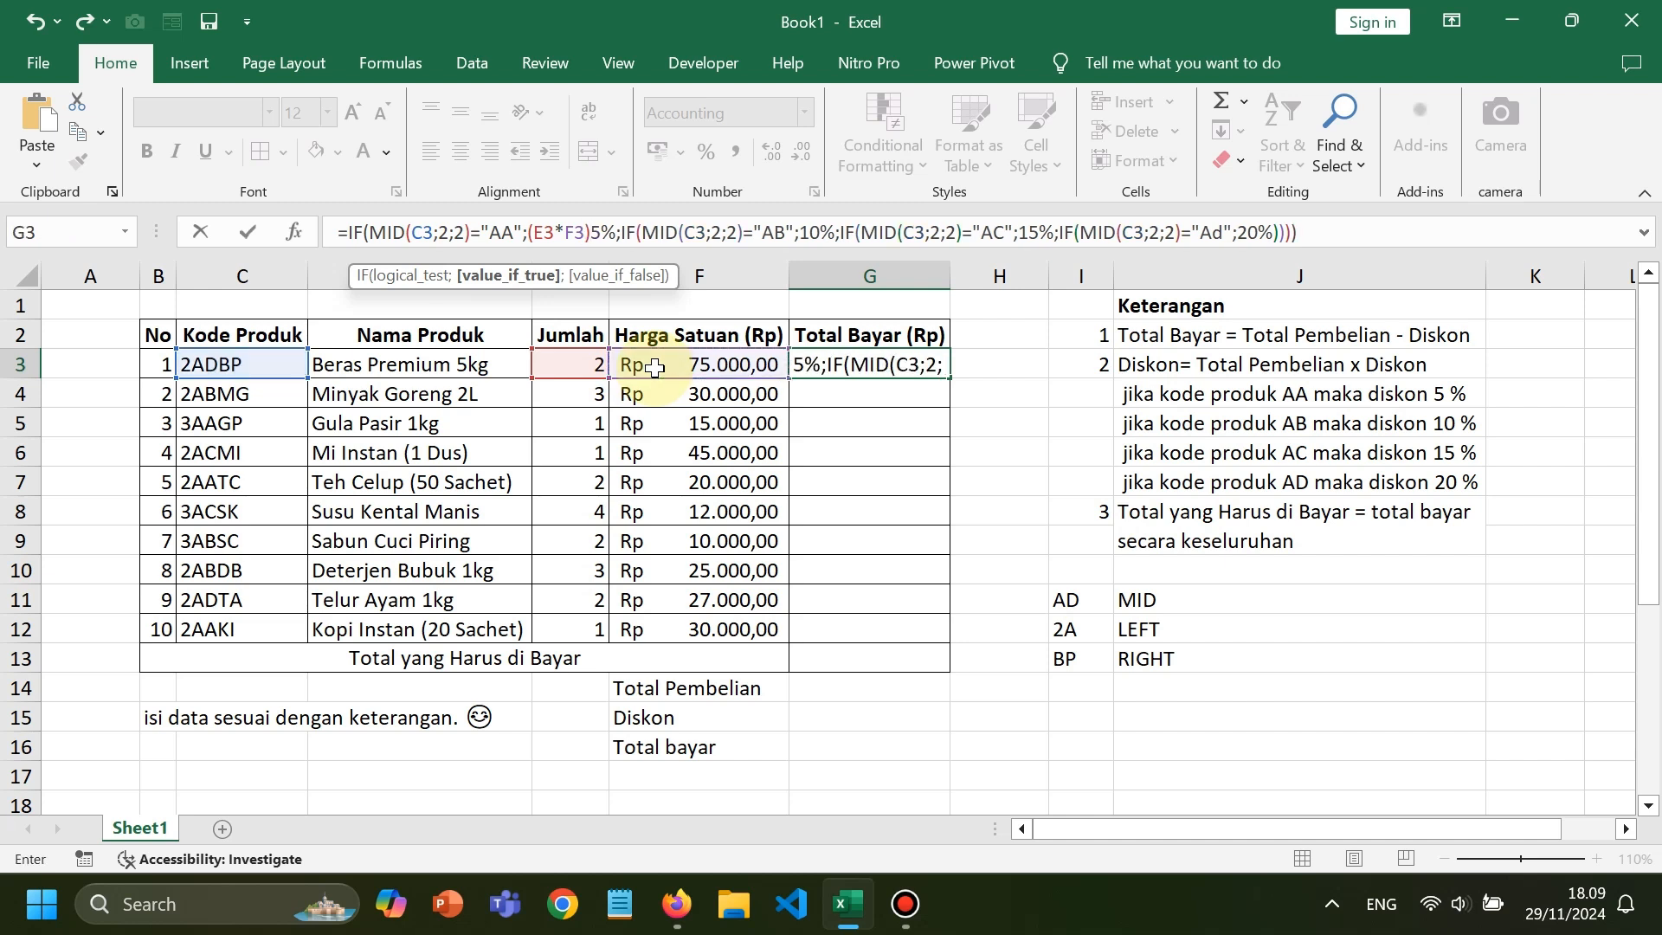
type("*")
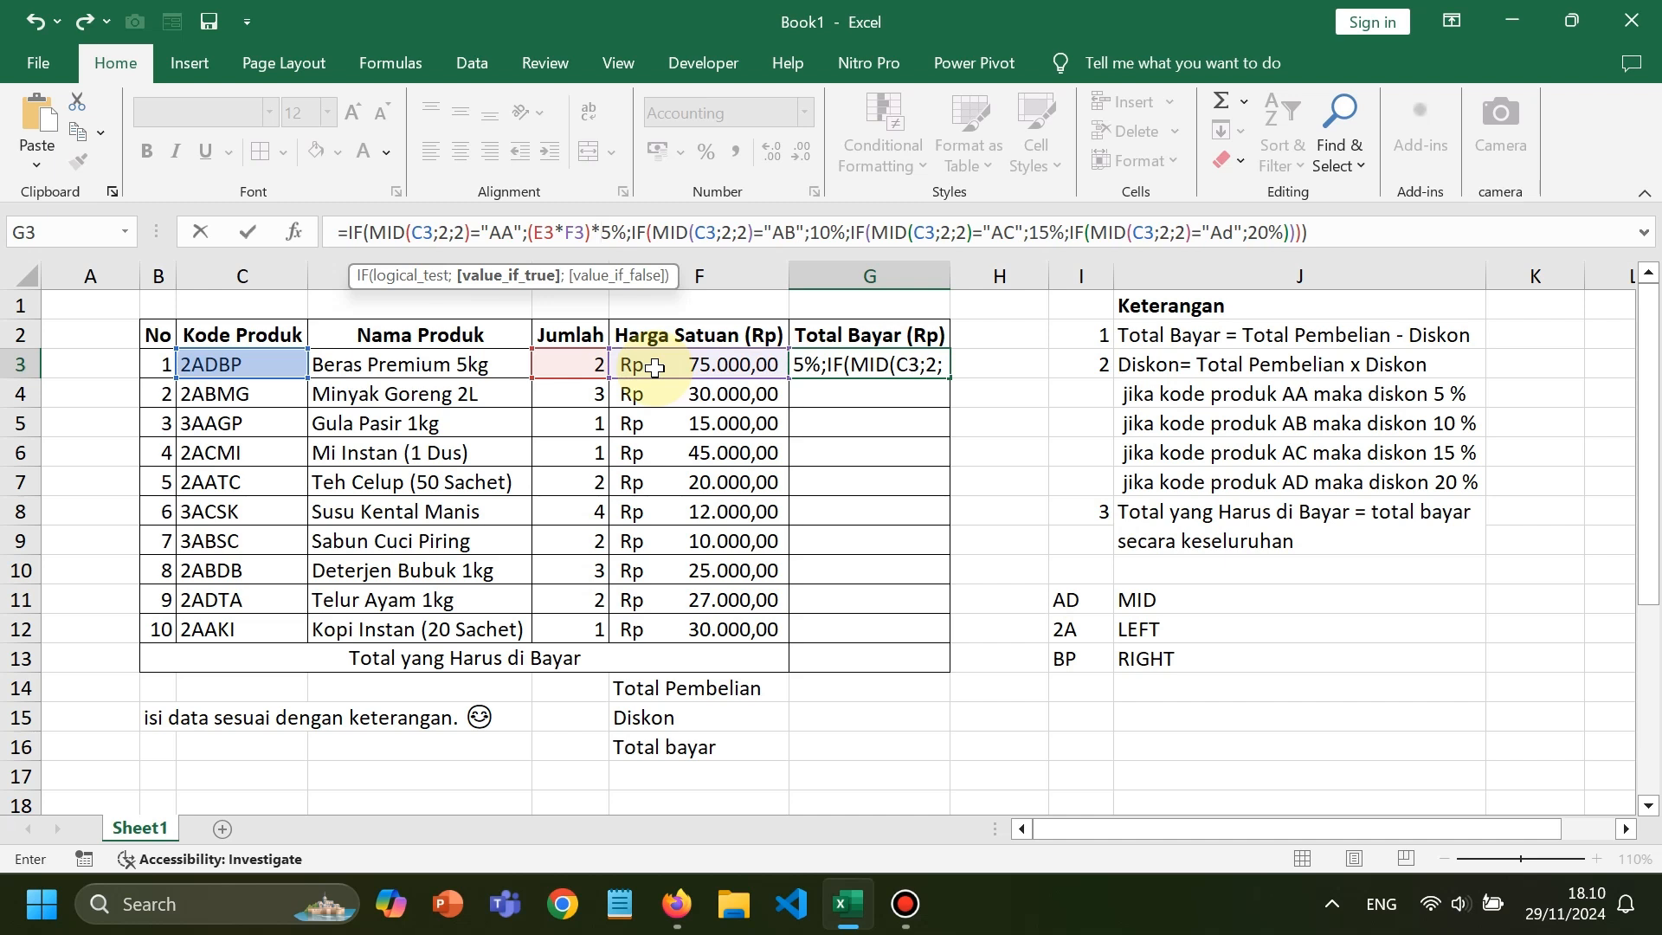
key("Return")
Copy E3*F3)* from the 5% branch of G3's formula and paste it before 10%, 15% and 20%
key("Up")
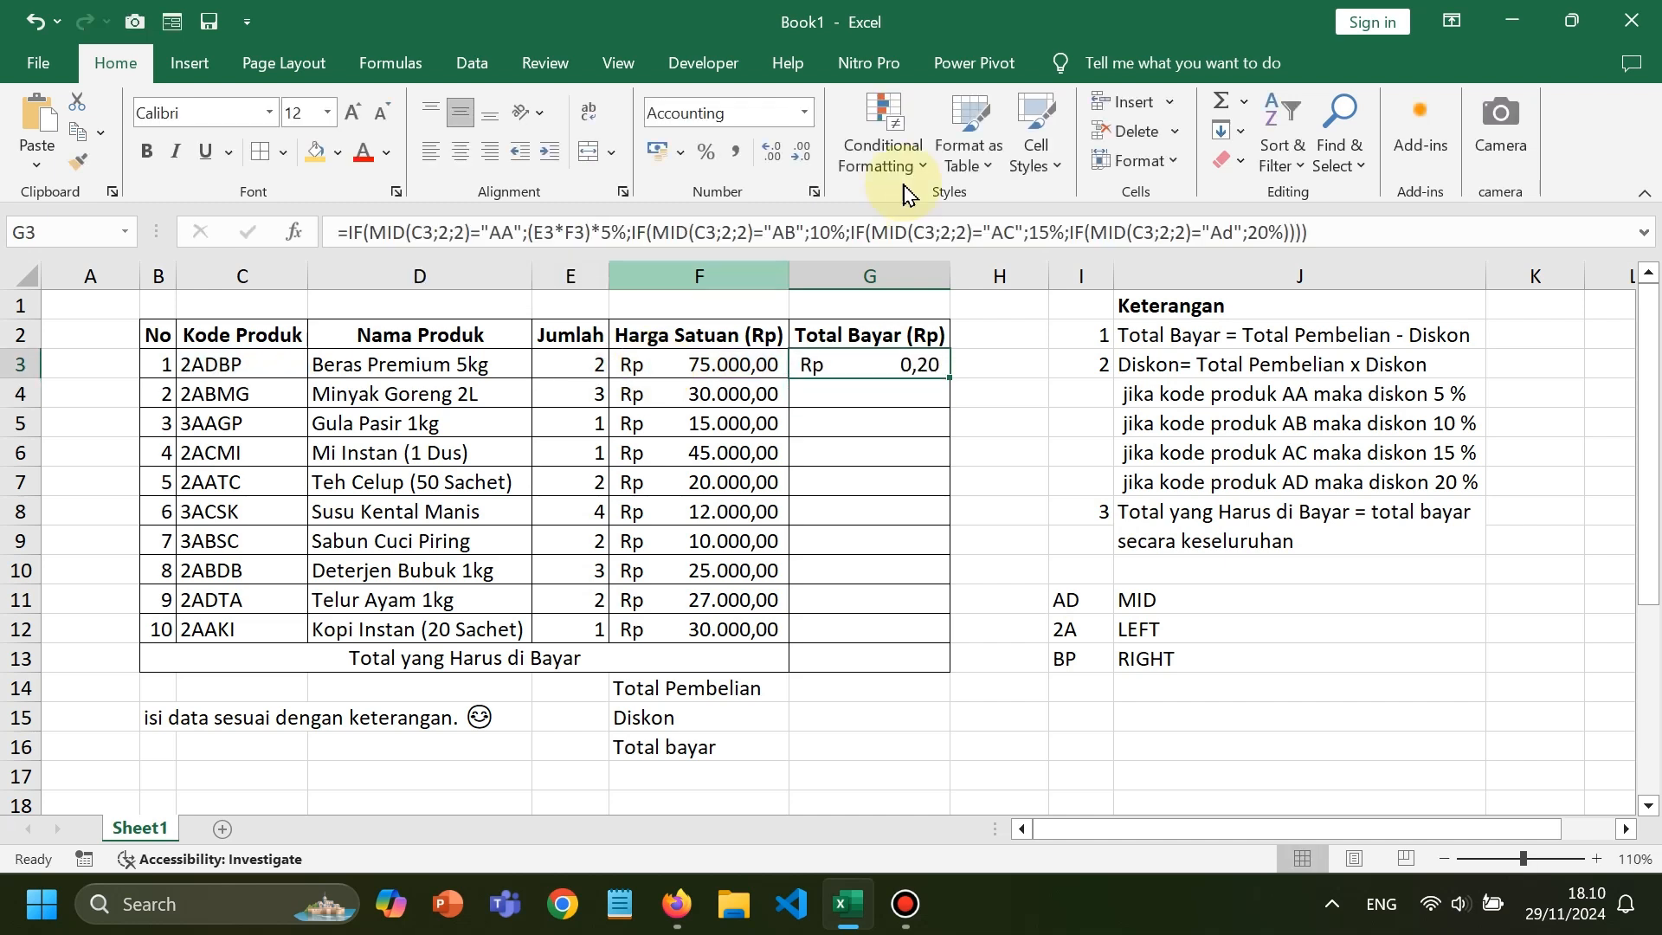
left_click_drag(597, 236, 535, 236)
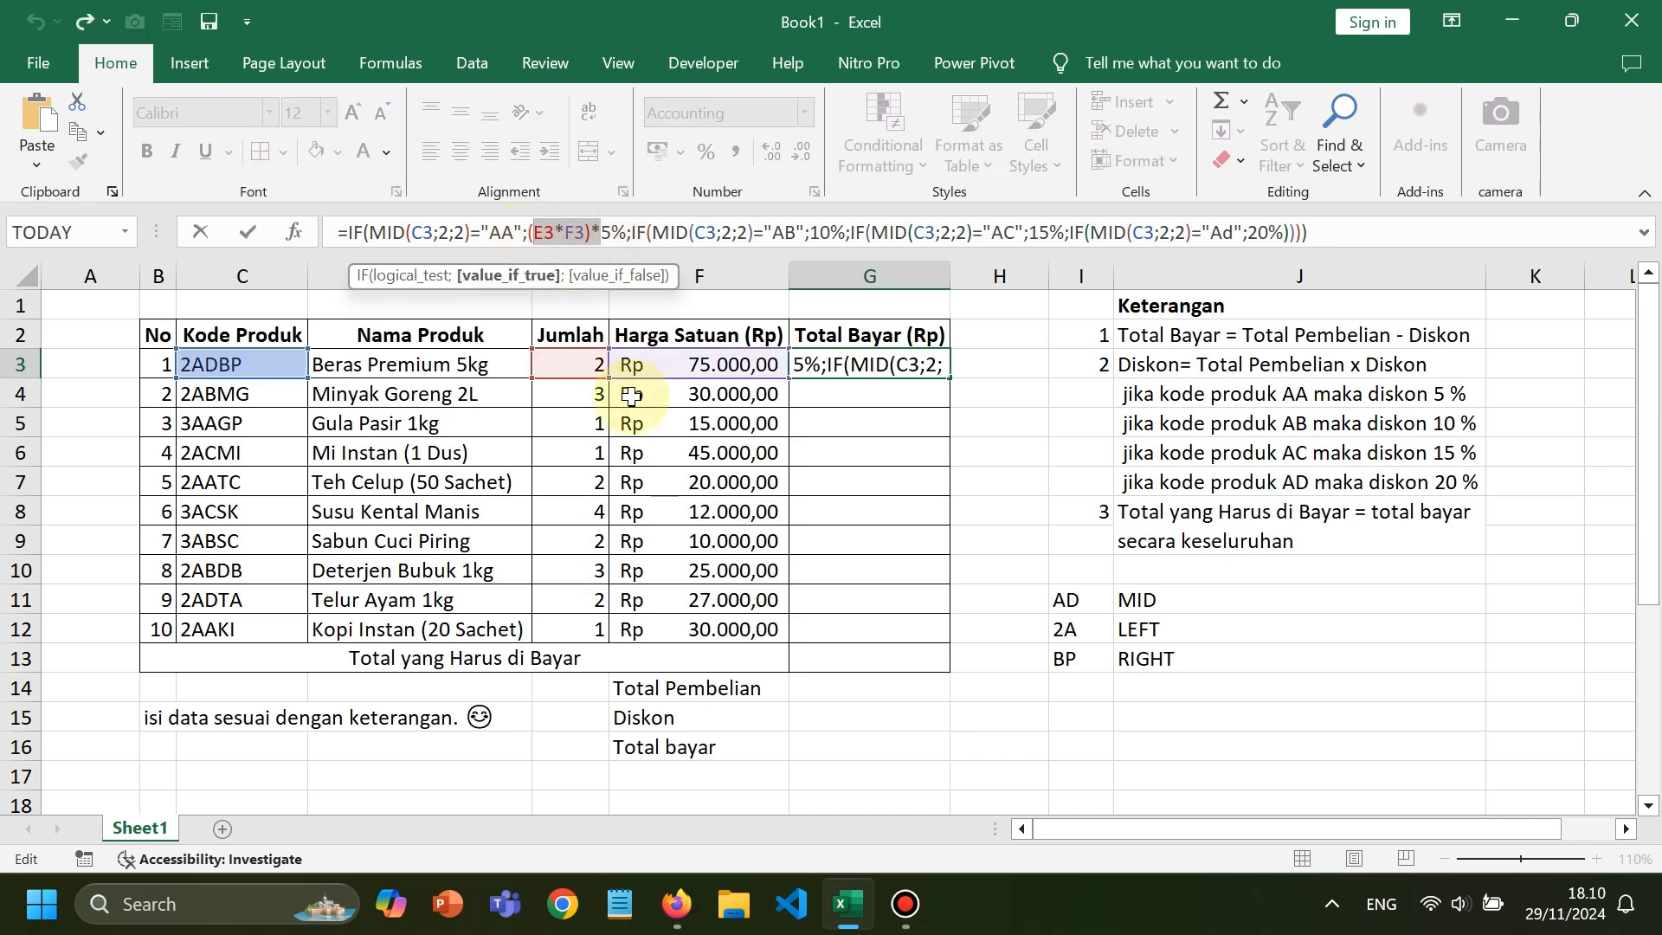
left_click(818, 234)
key("ctrl+v")
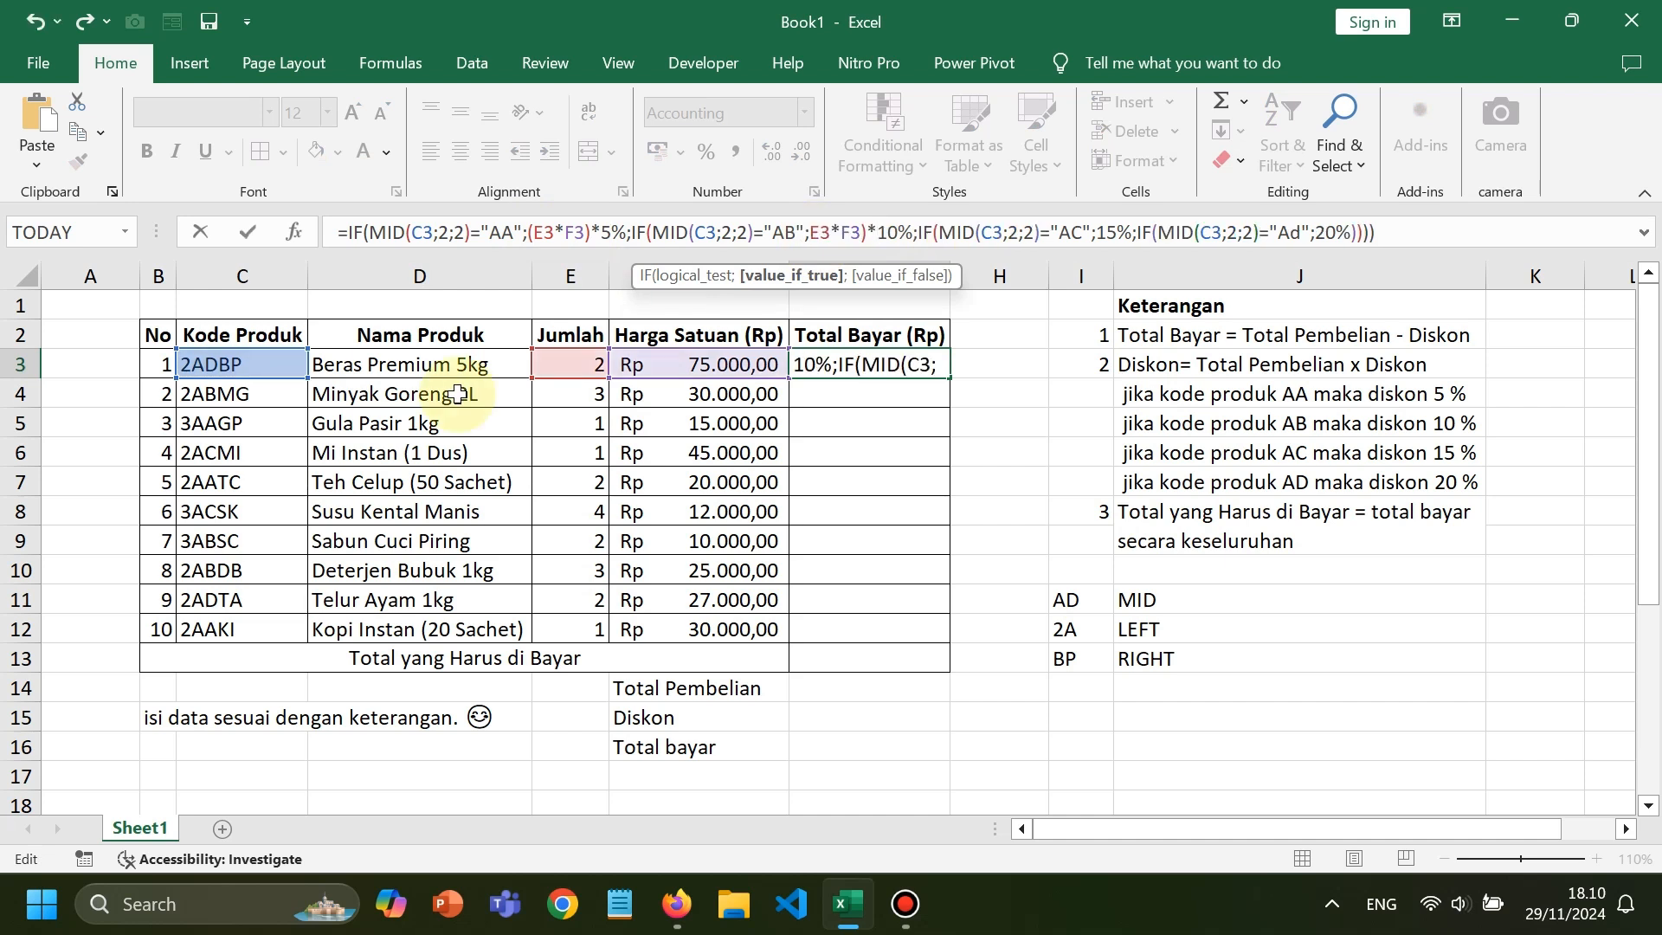
left_click(1097, 241)
key("ctrl+v")
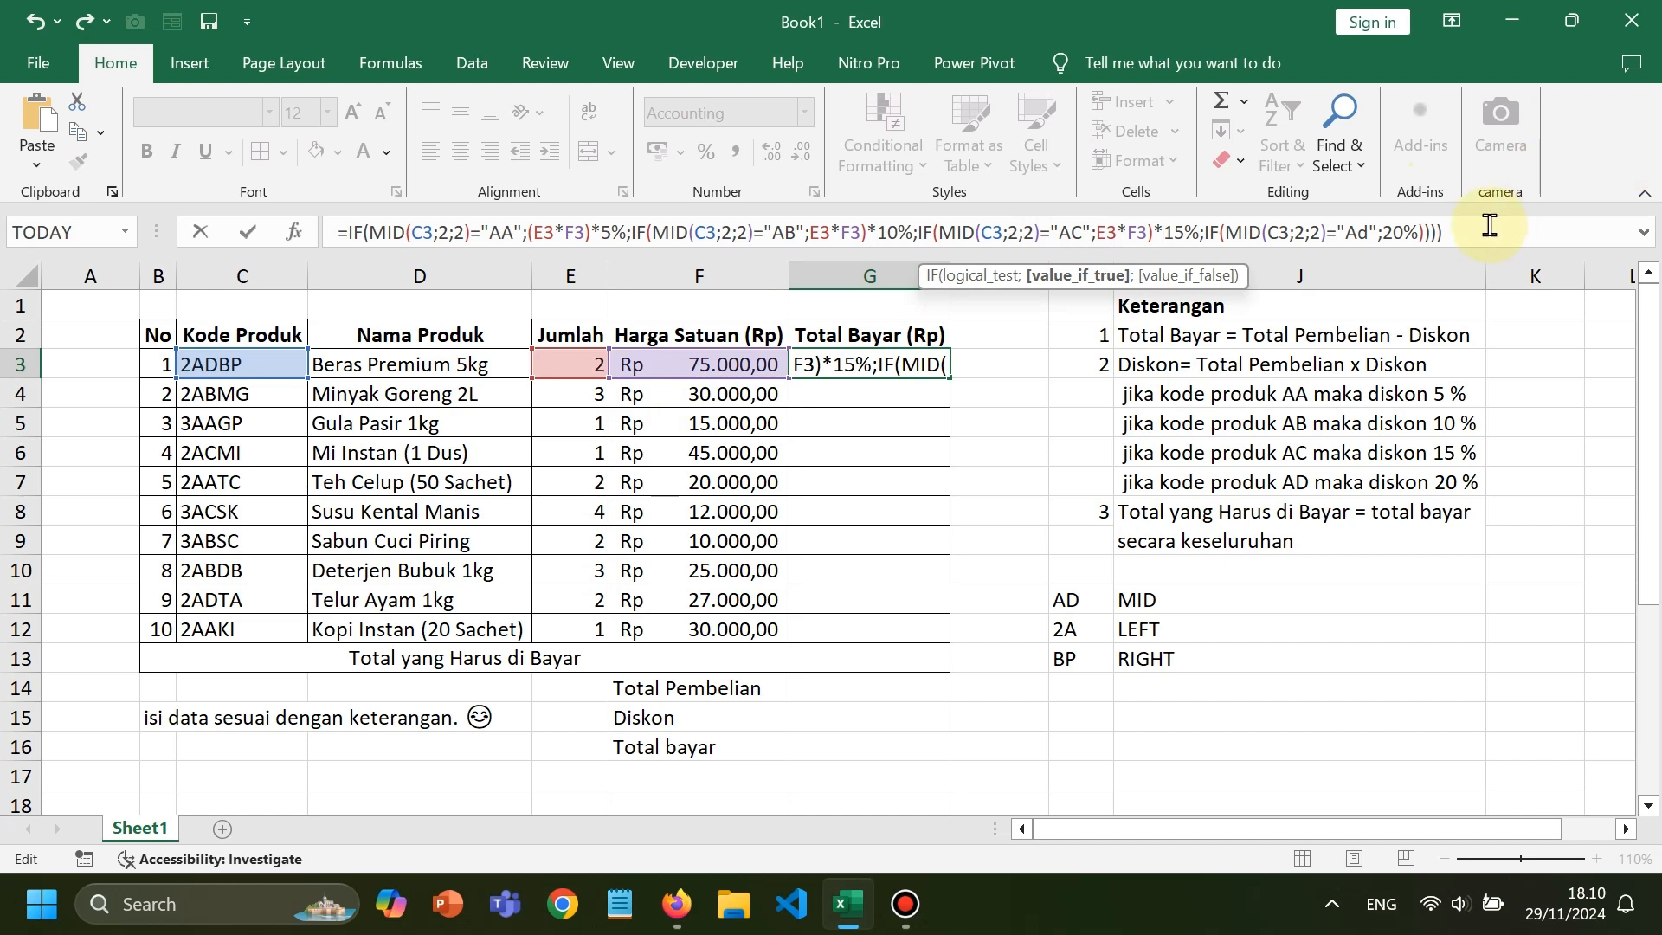
left_click(1385, 234)
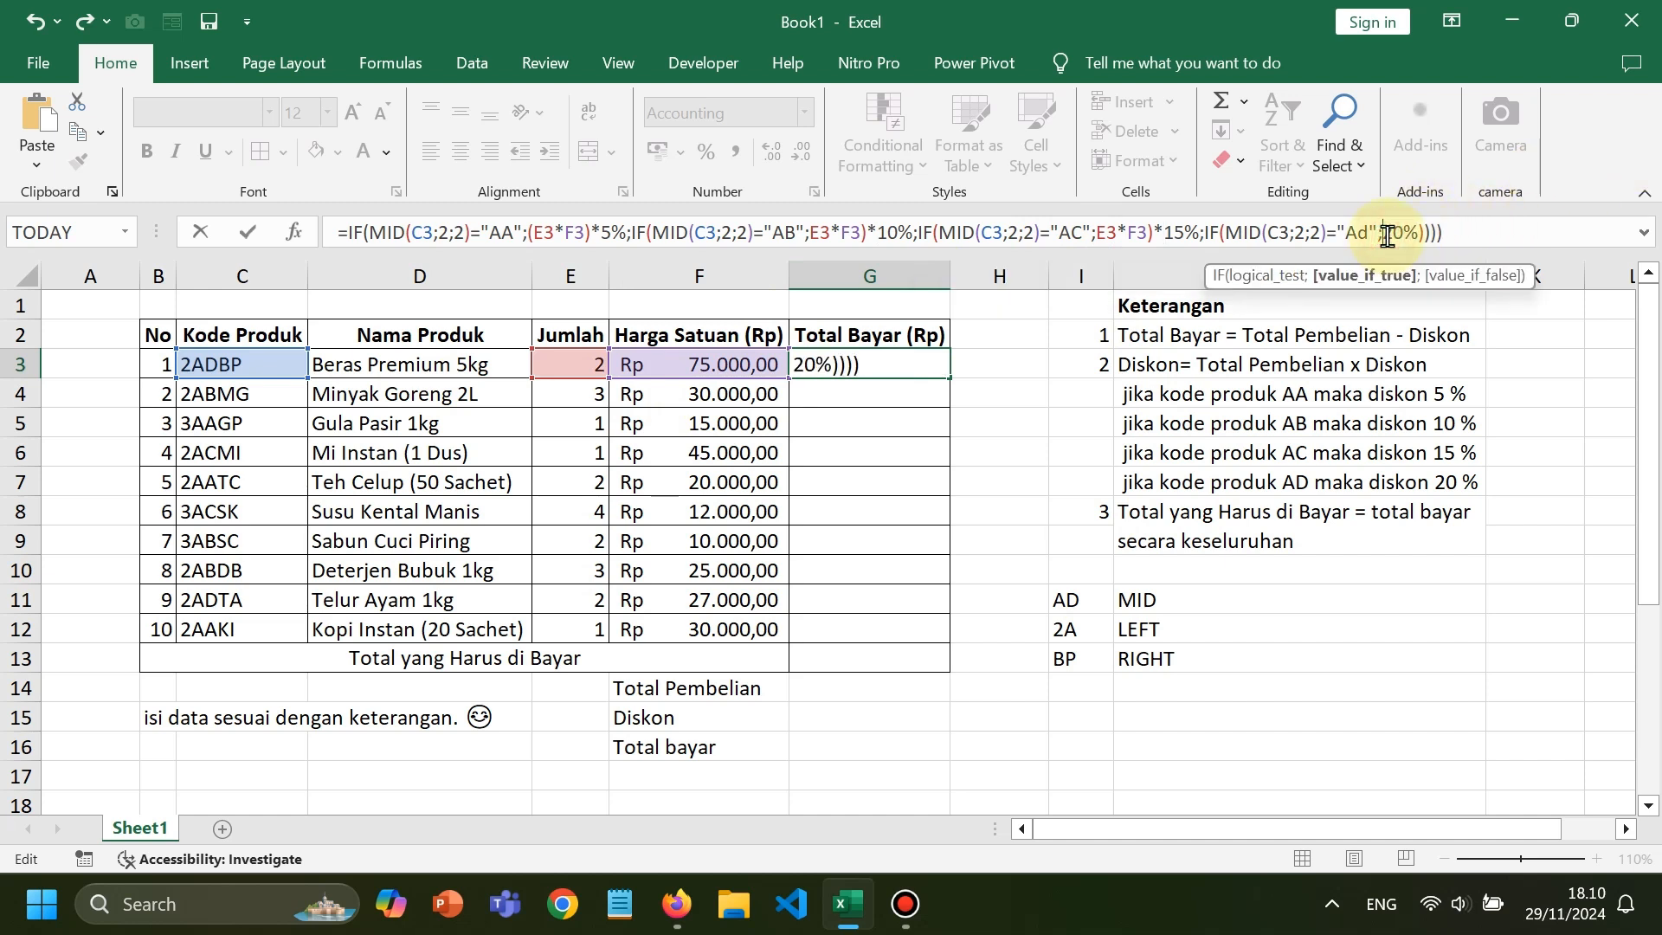
key("ctrl+v")
key("Return")
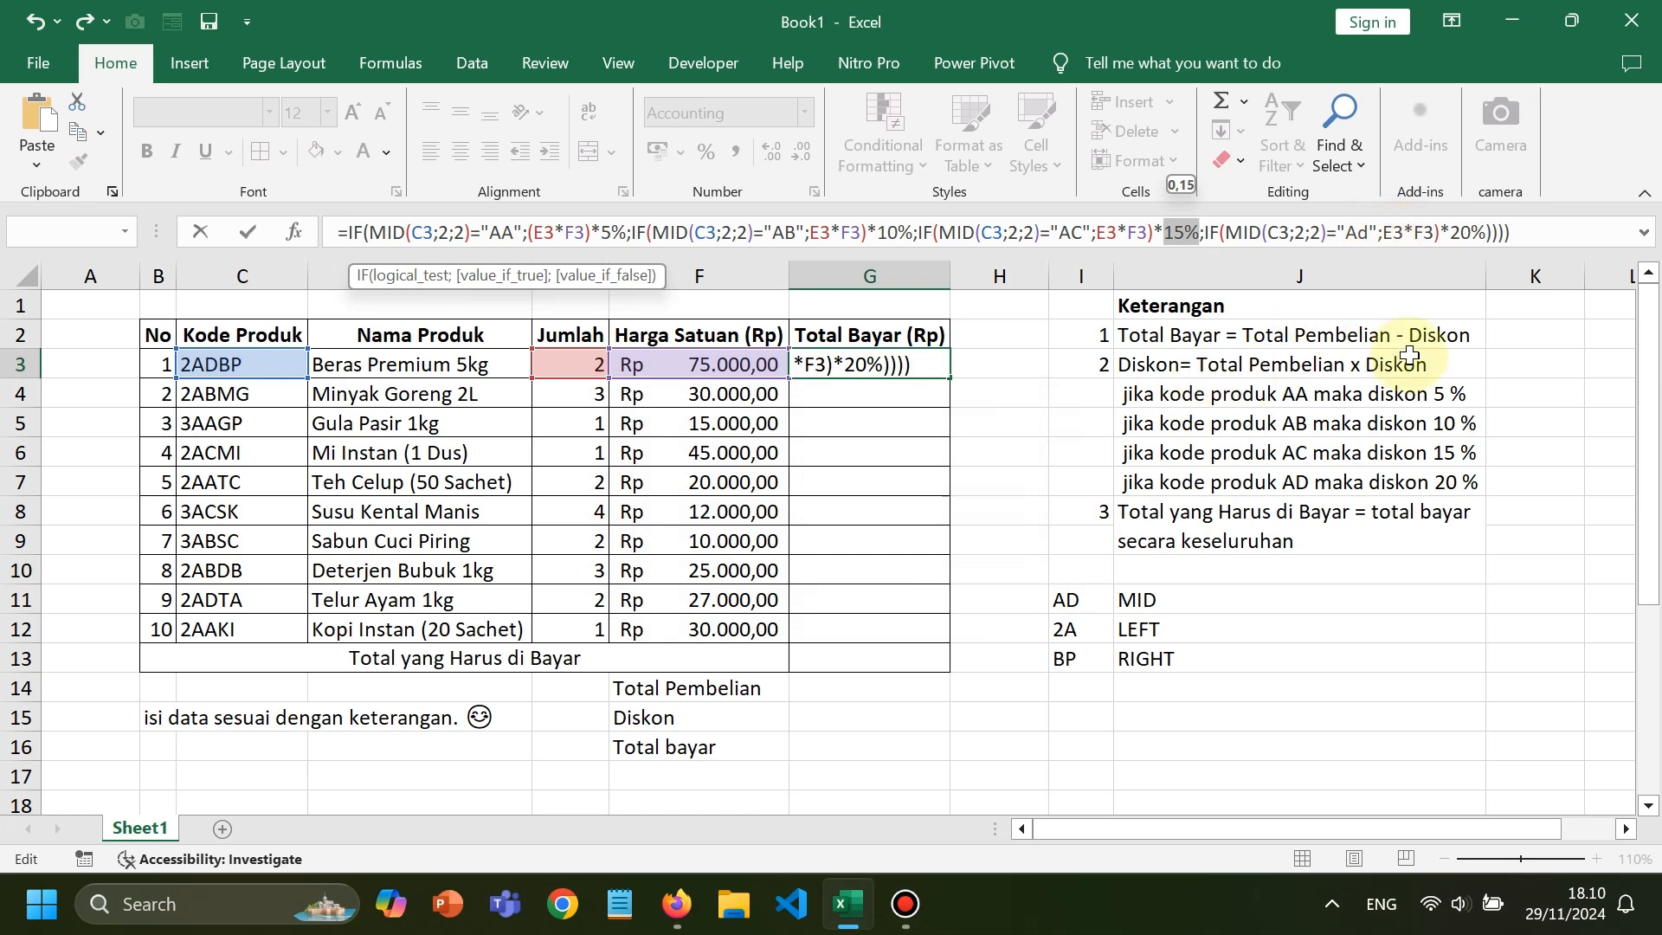
Add the missing opening parenthesis before E3*F3 in the Ad, AC and AB branches of G3's formula
left_click(1386, 234)
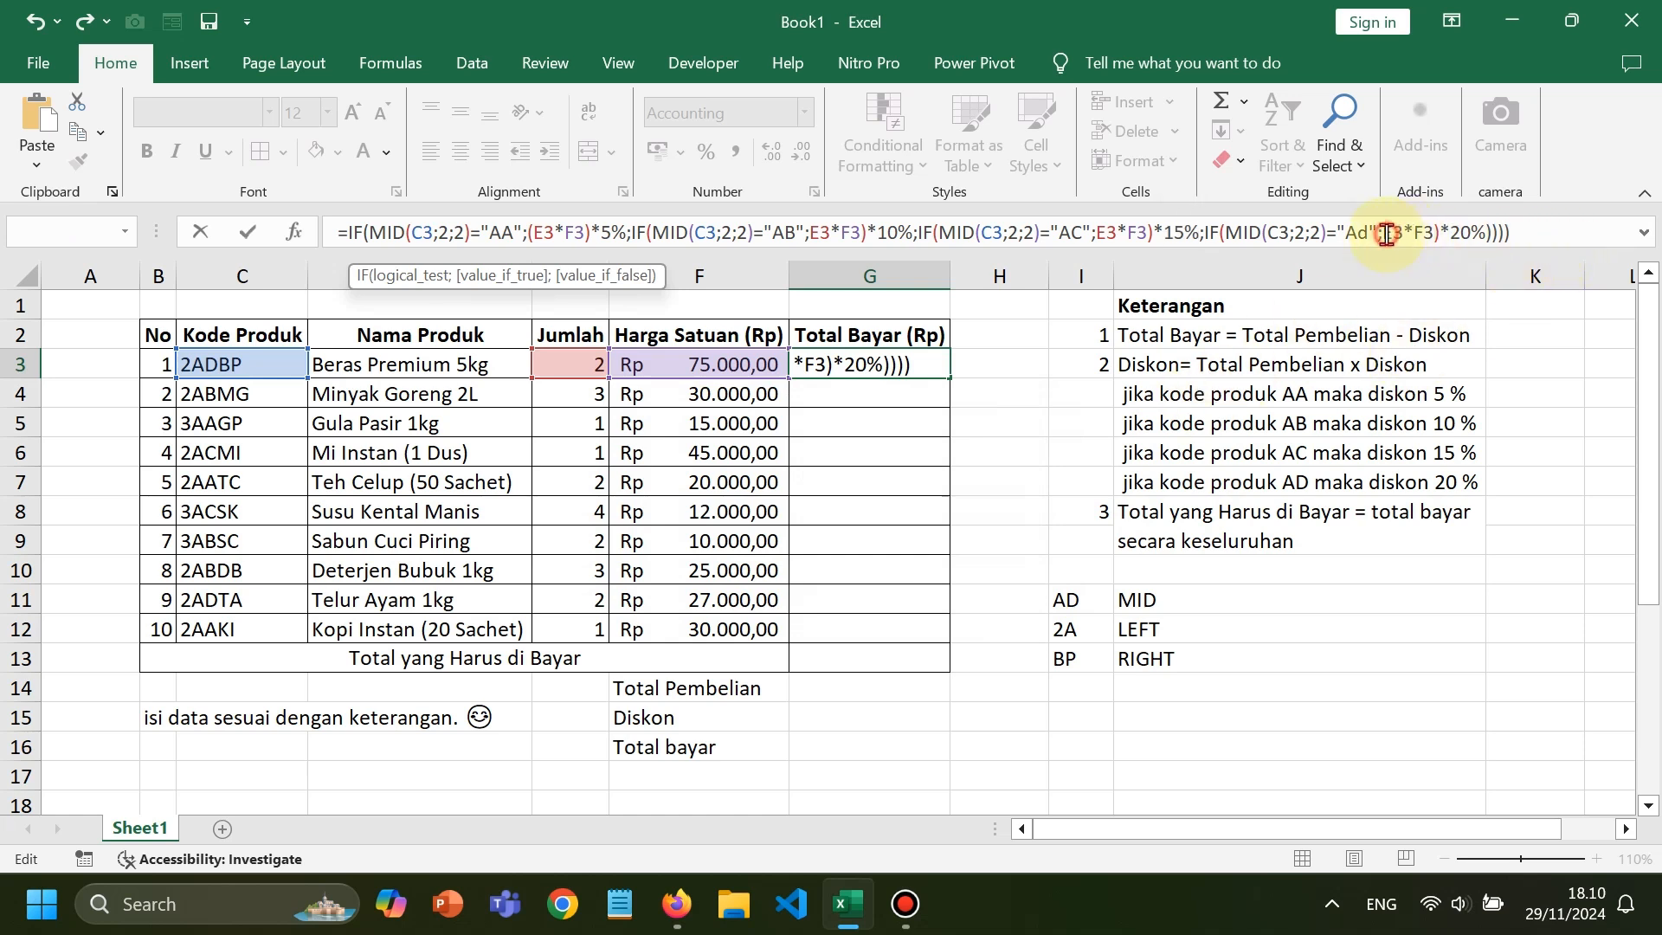
type("(")
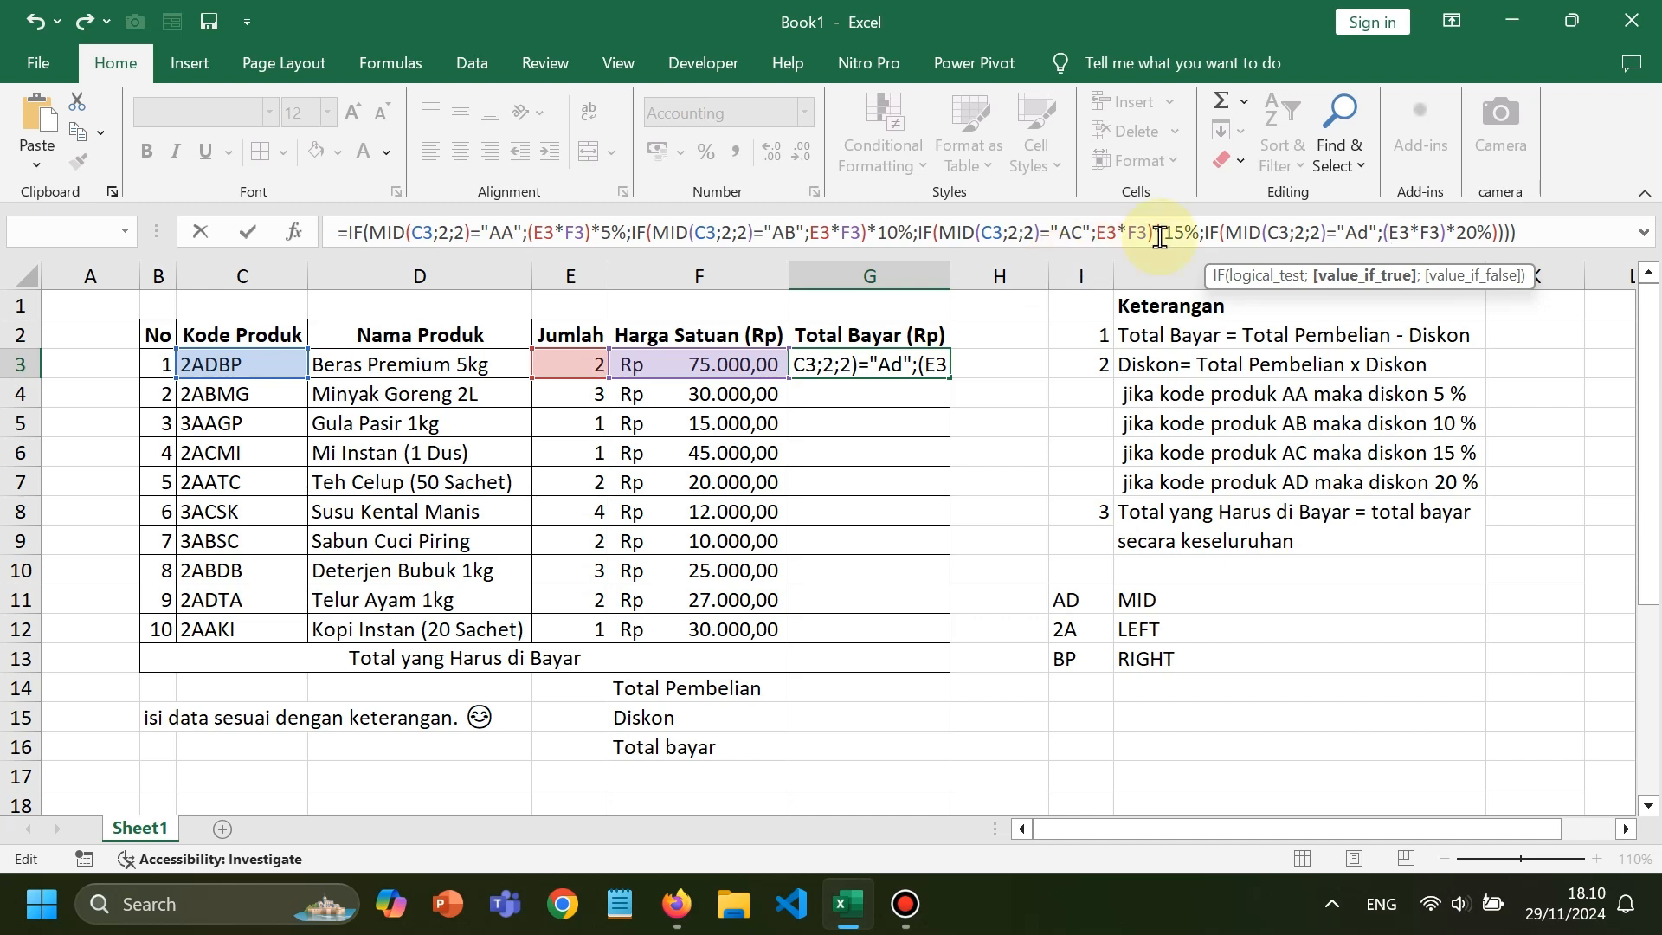
left_click(1096, 234)
type("(")
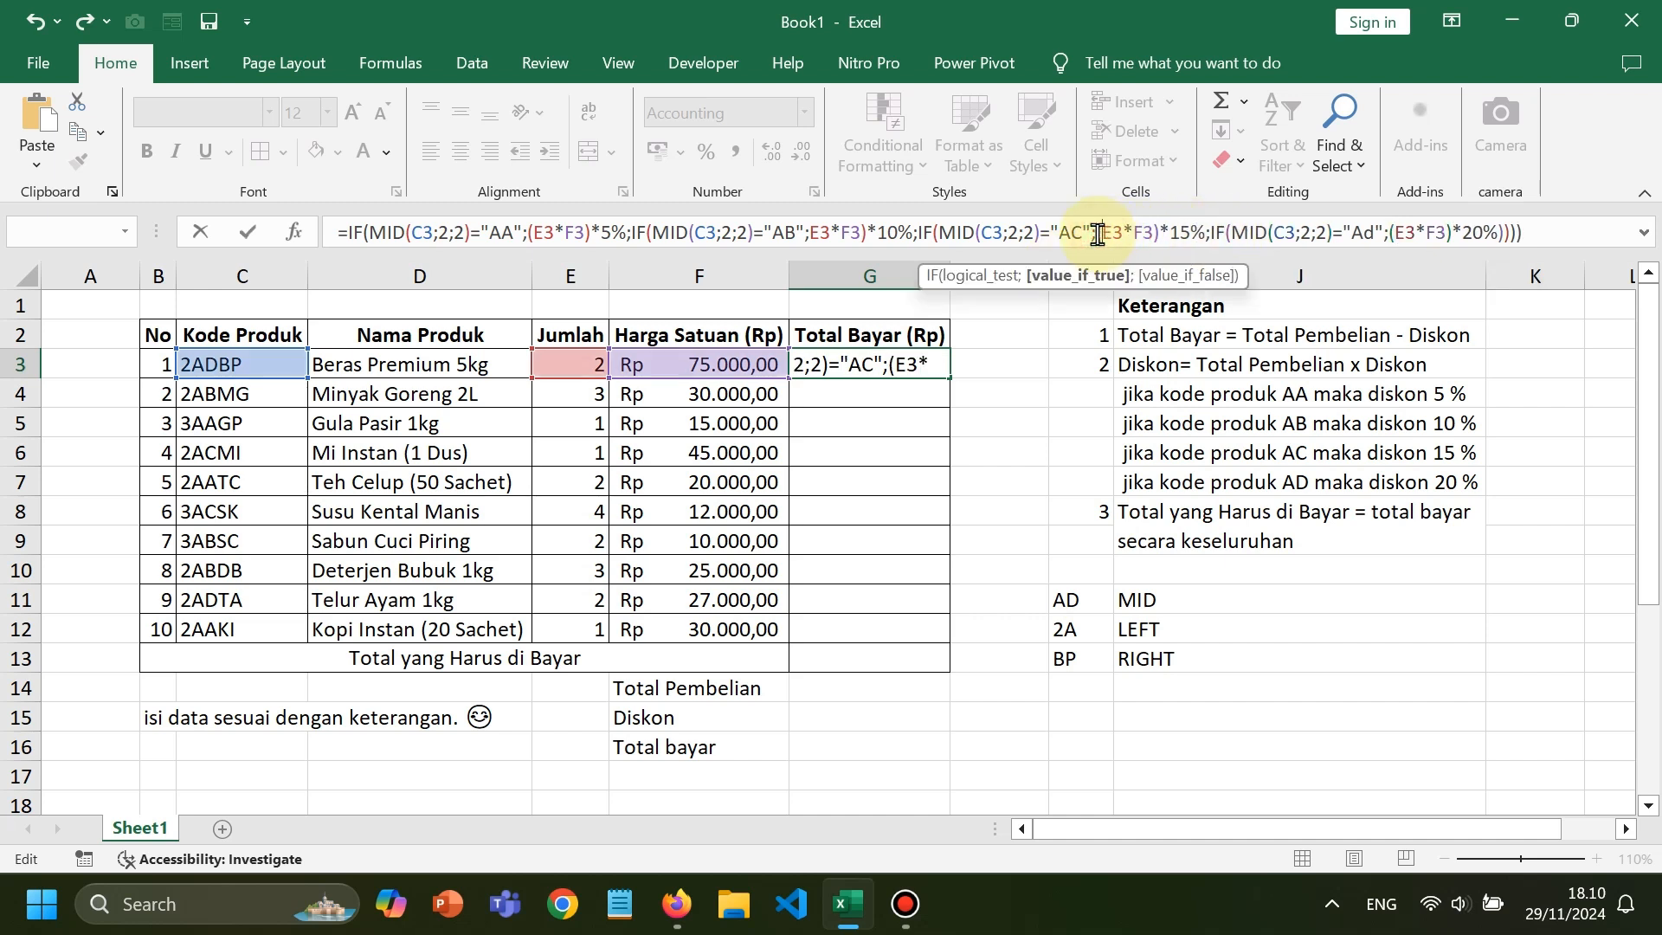
left_click(813, 234)
type("(")
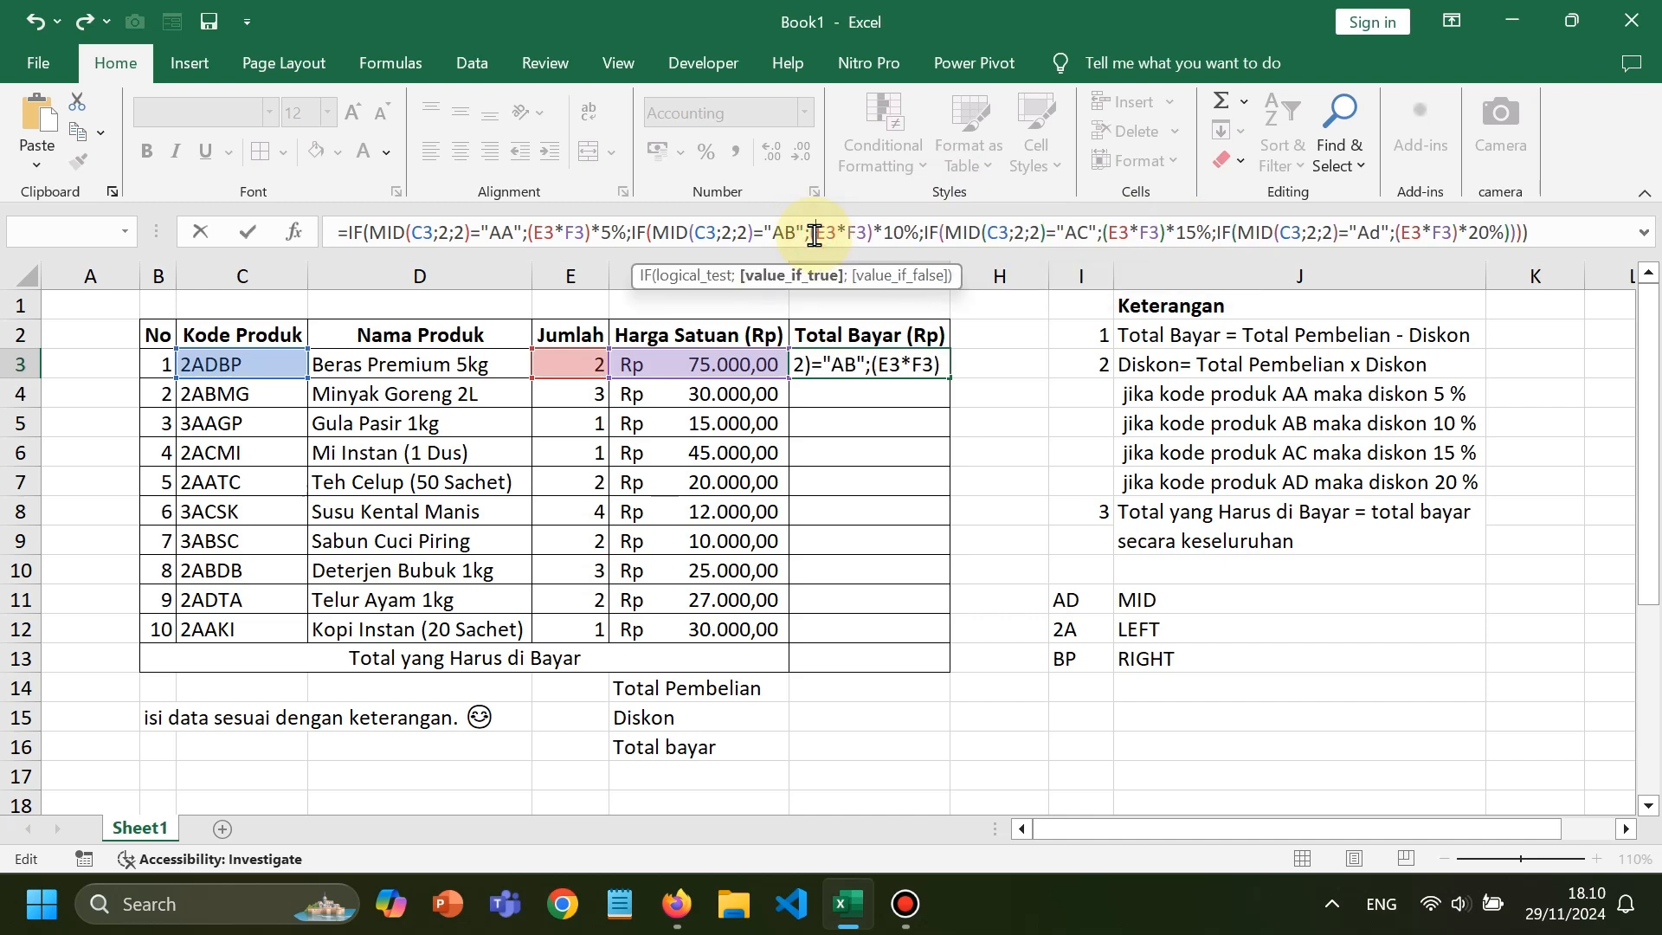
key("Return")
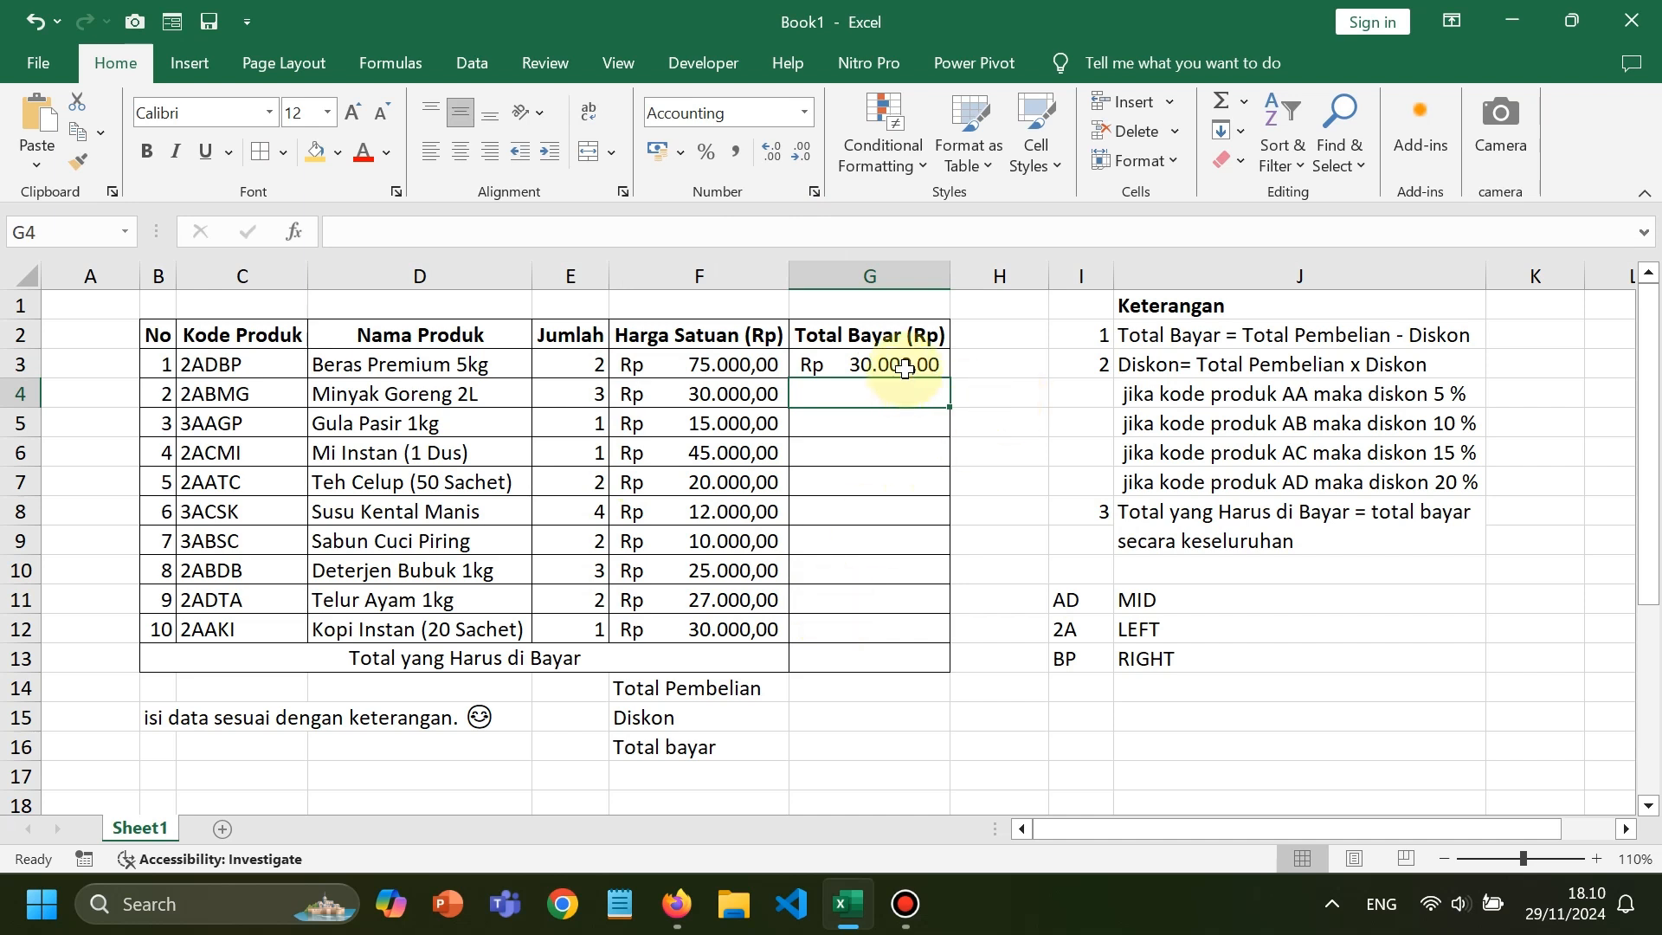
Change the product code in C3 to 2AABP to test the AA discount
left_click(232, 366)
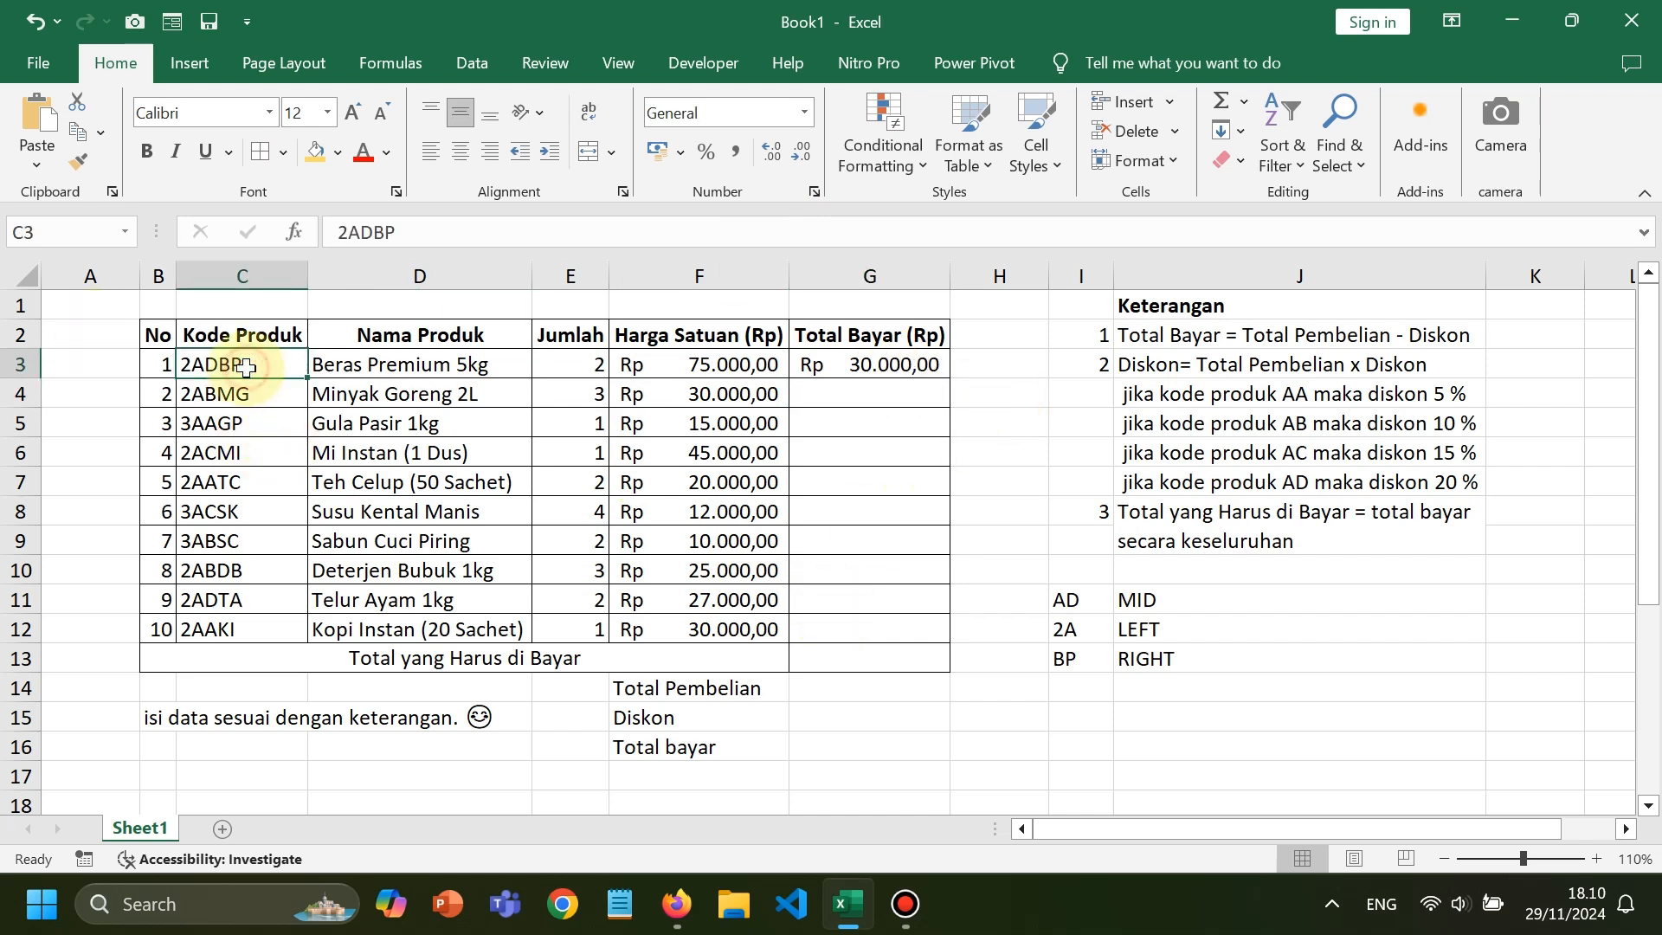
left_click(371, 233)
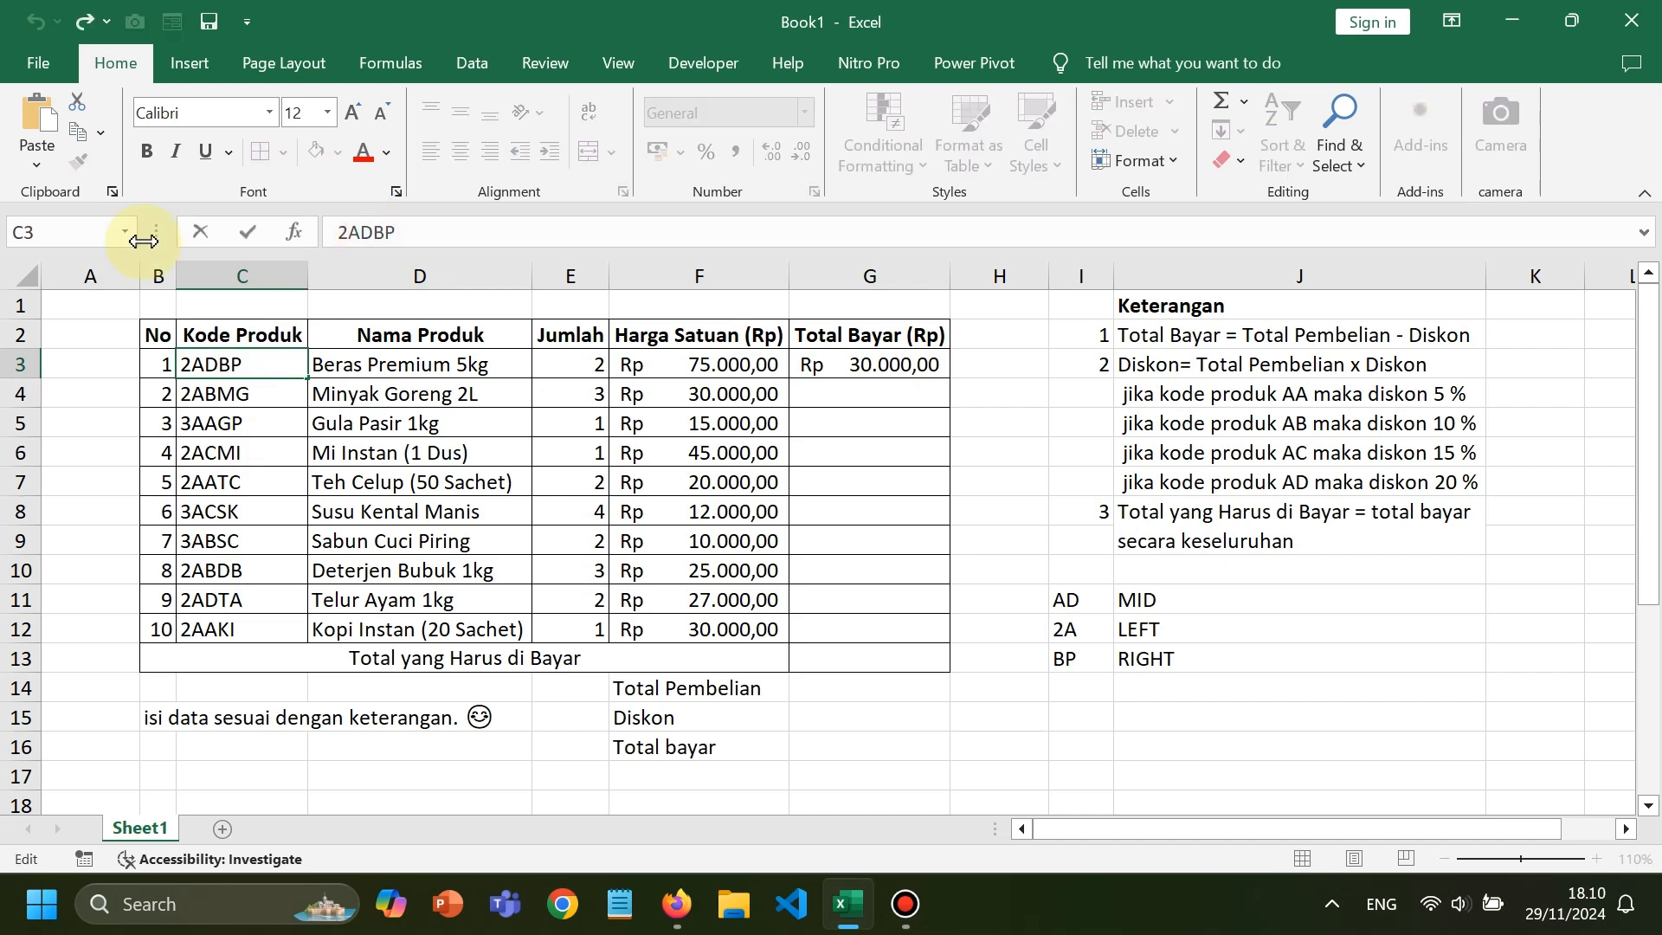
key("BackSpace")
type("A")
key("Return")
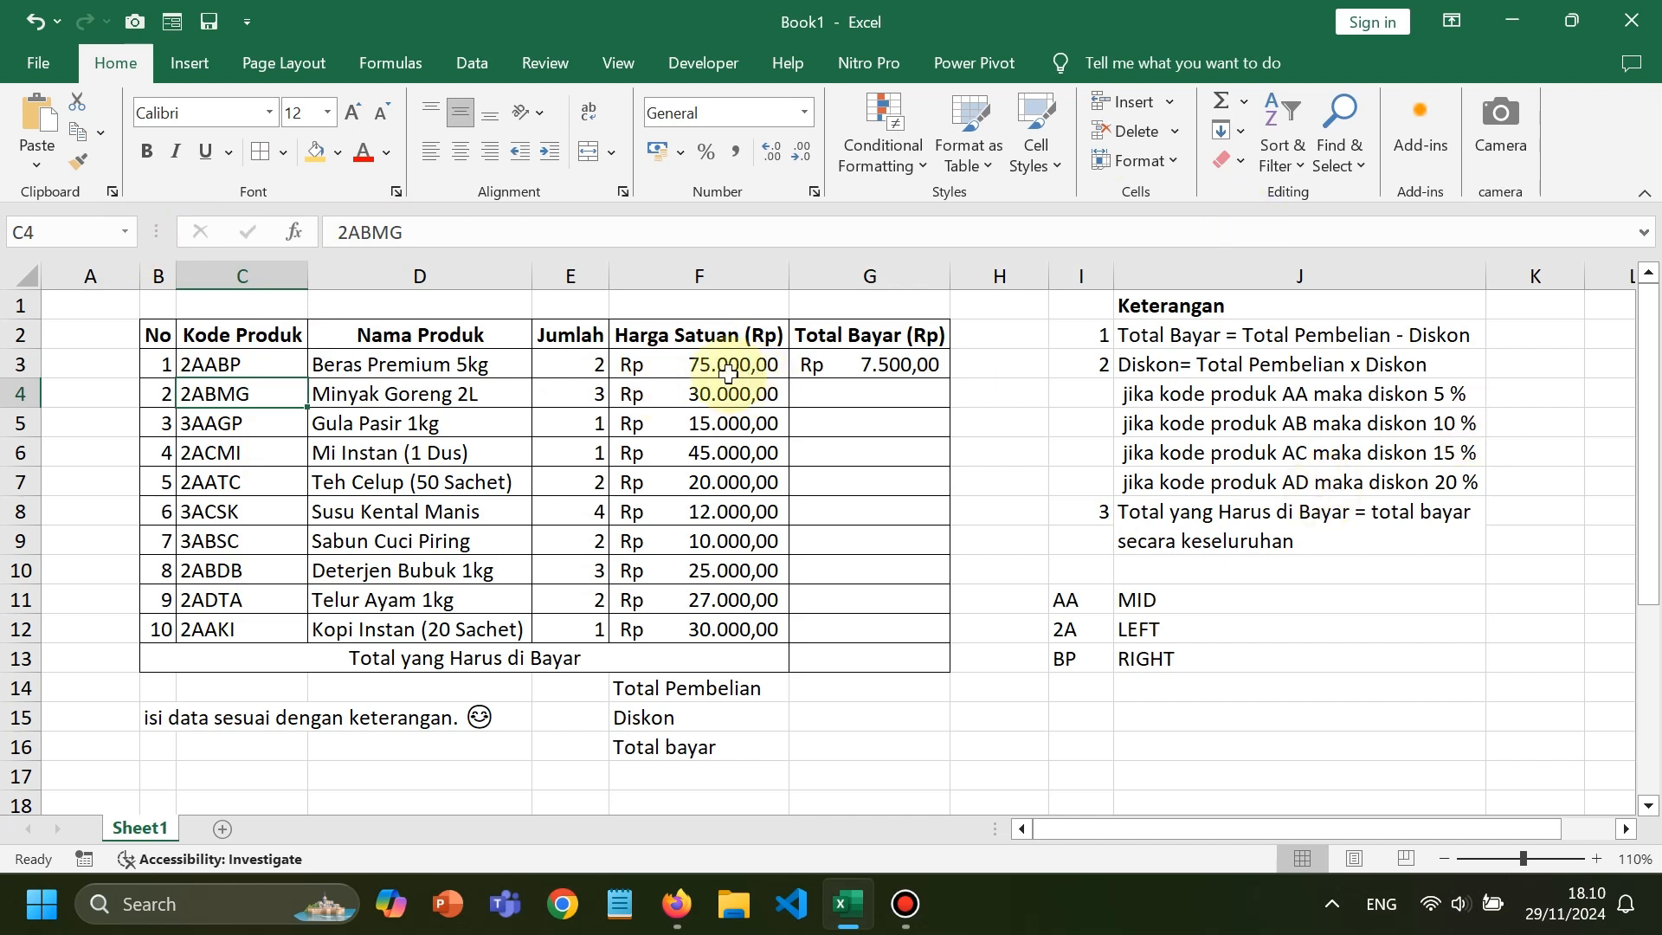
Enclose the whole nested IF expression in G3 in an outer pair of parentheses
left_click(905, 365)
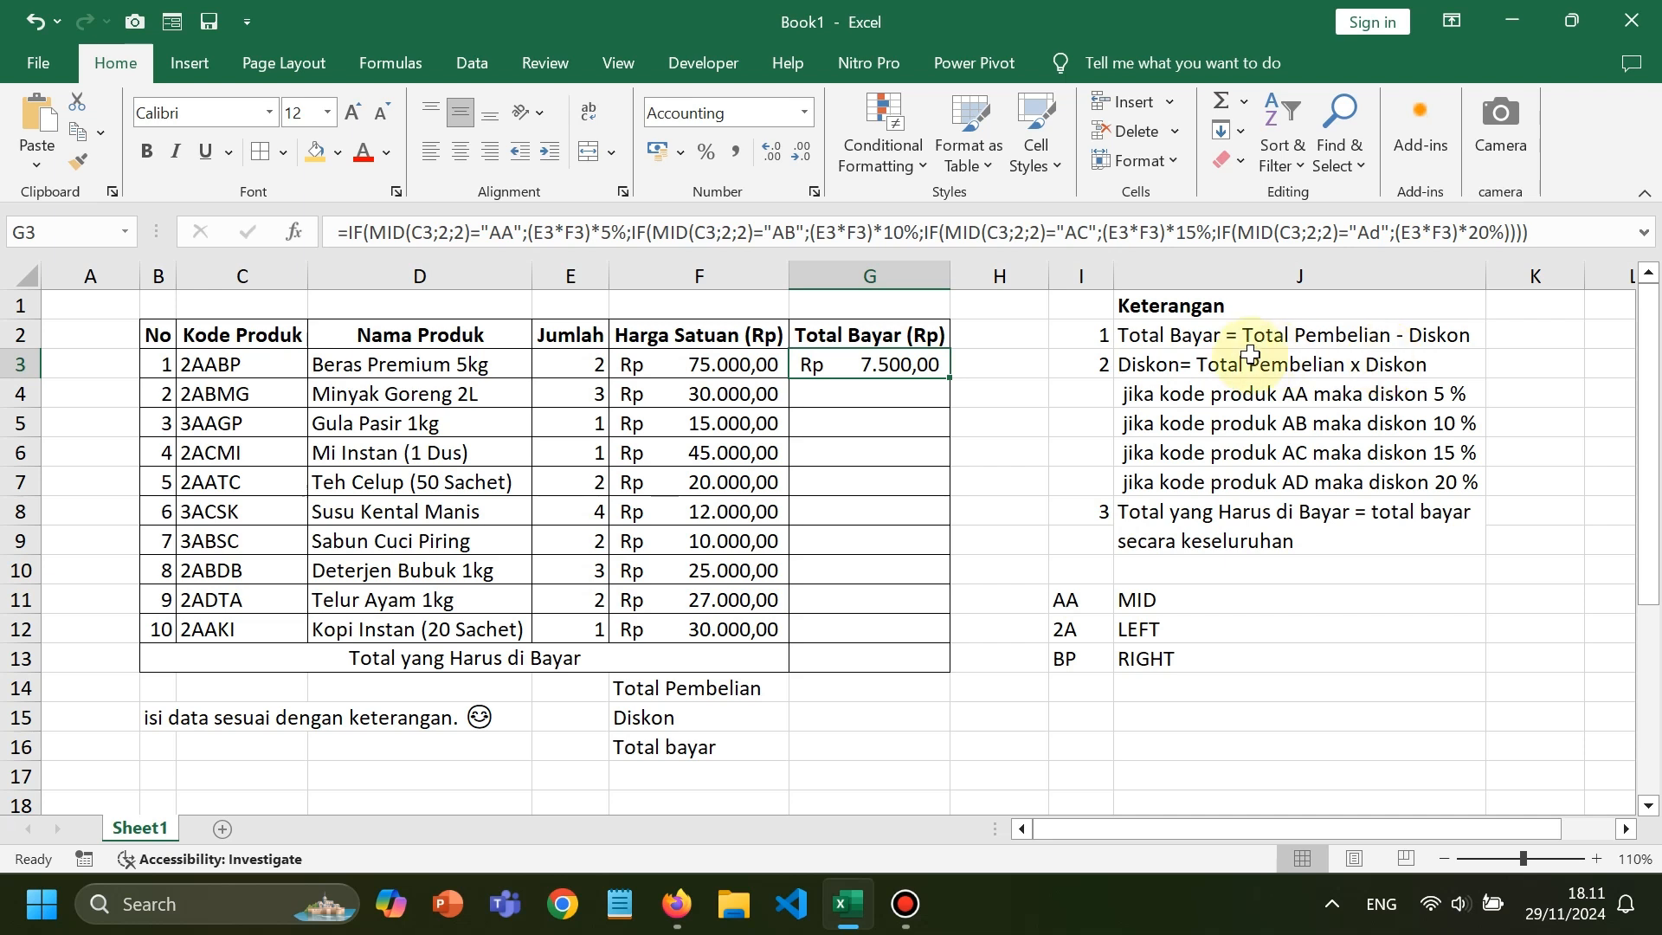
left_click(350, 232)
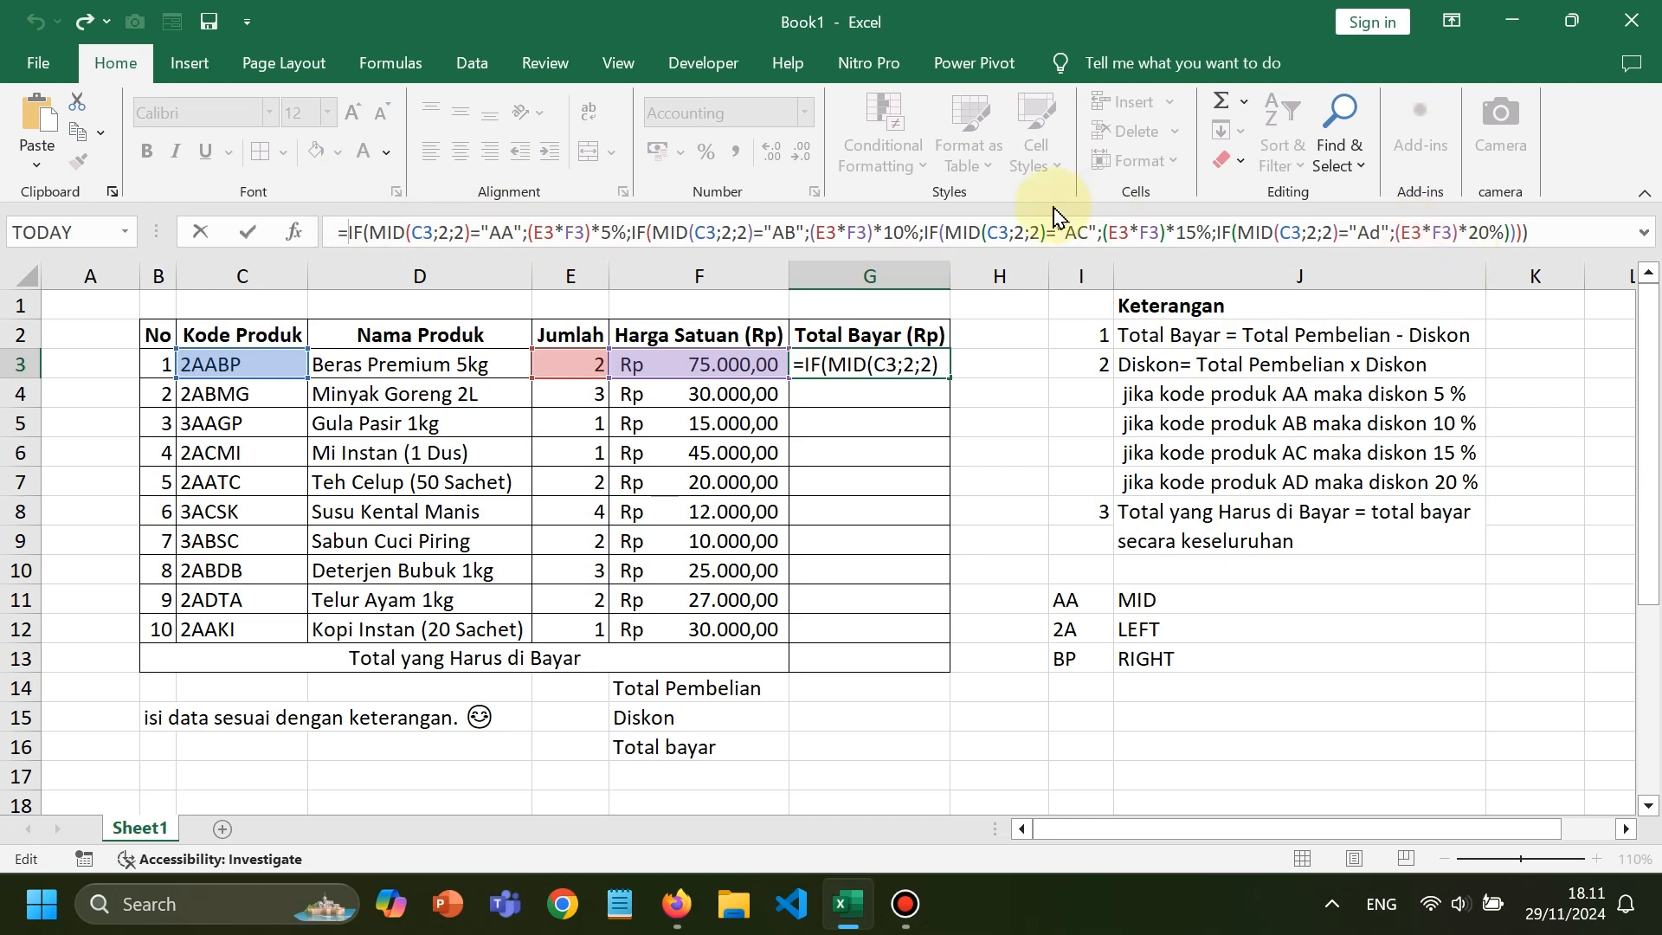
type("(")
key("End")
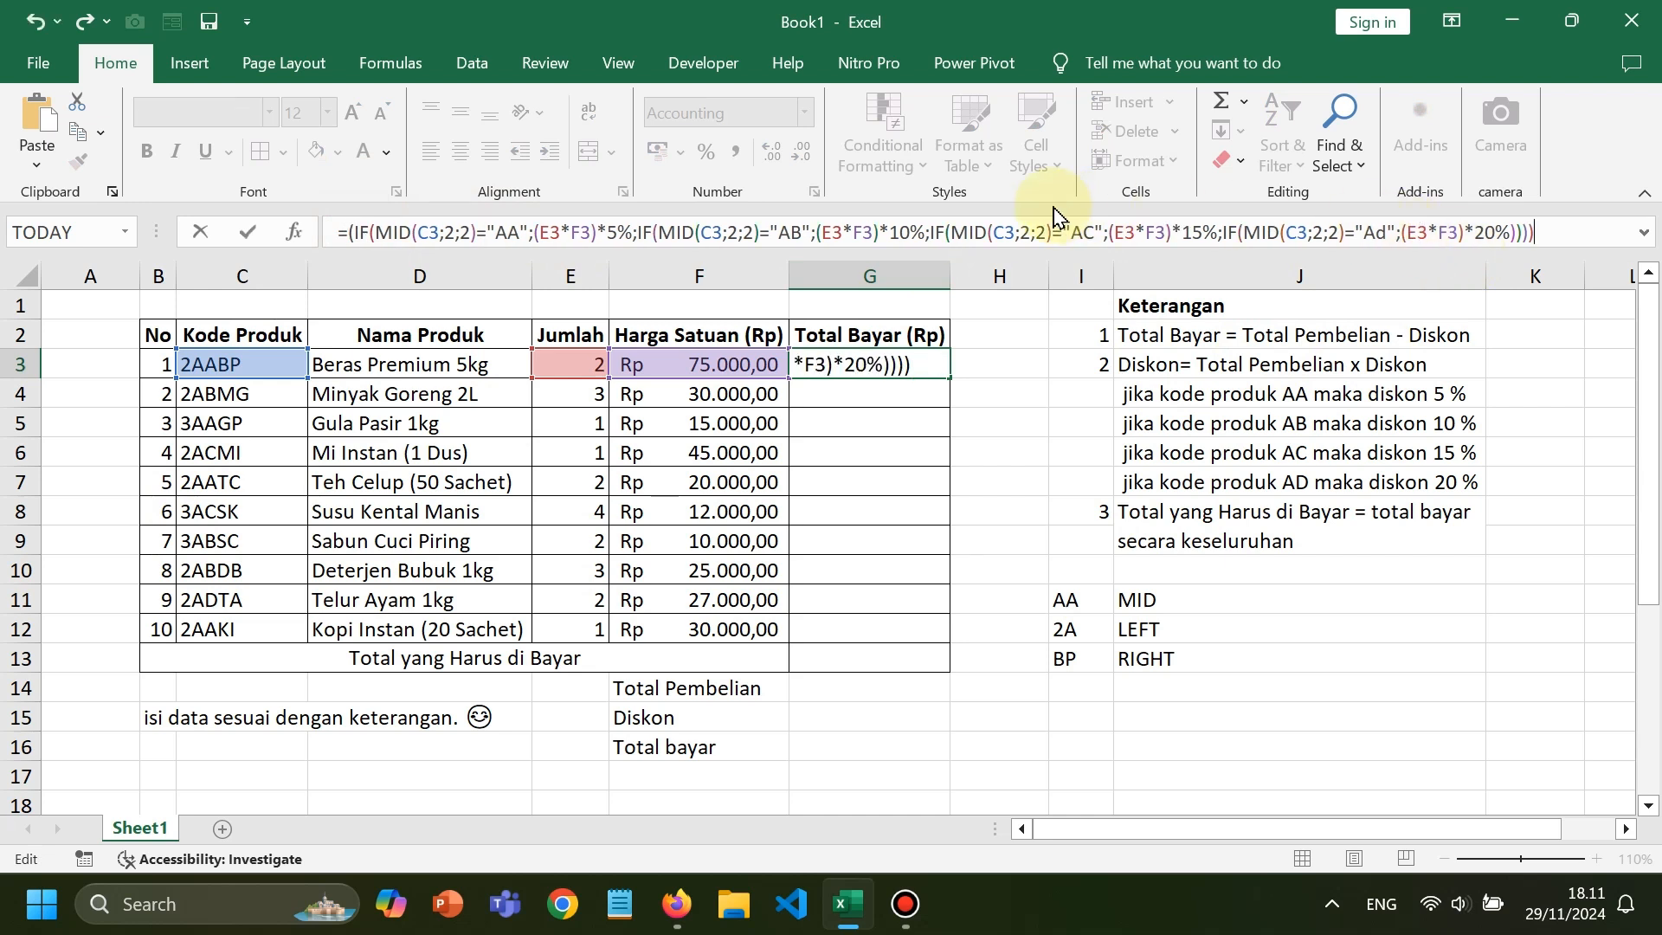
type(")")
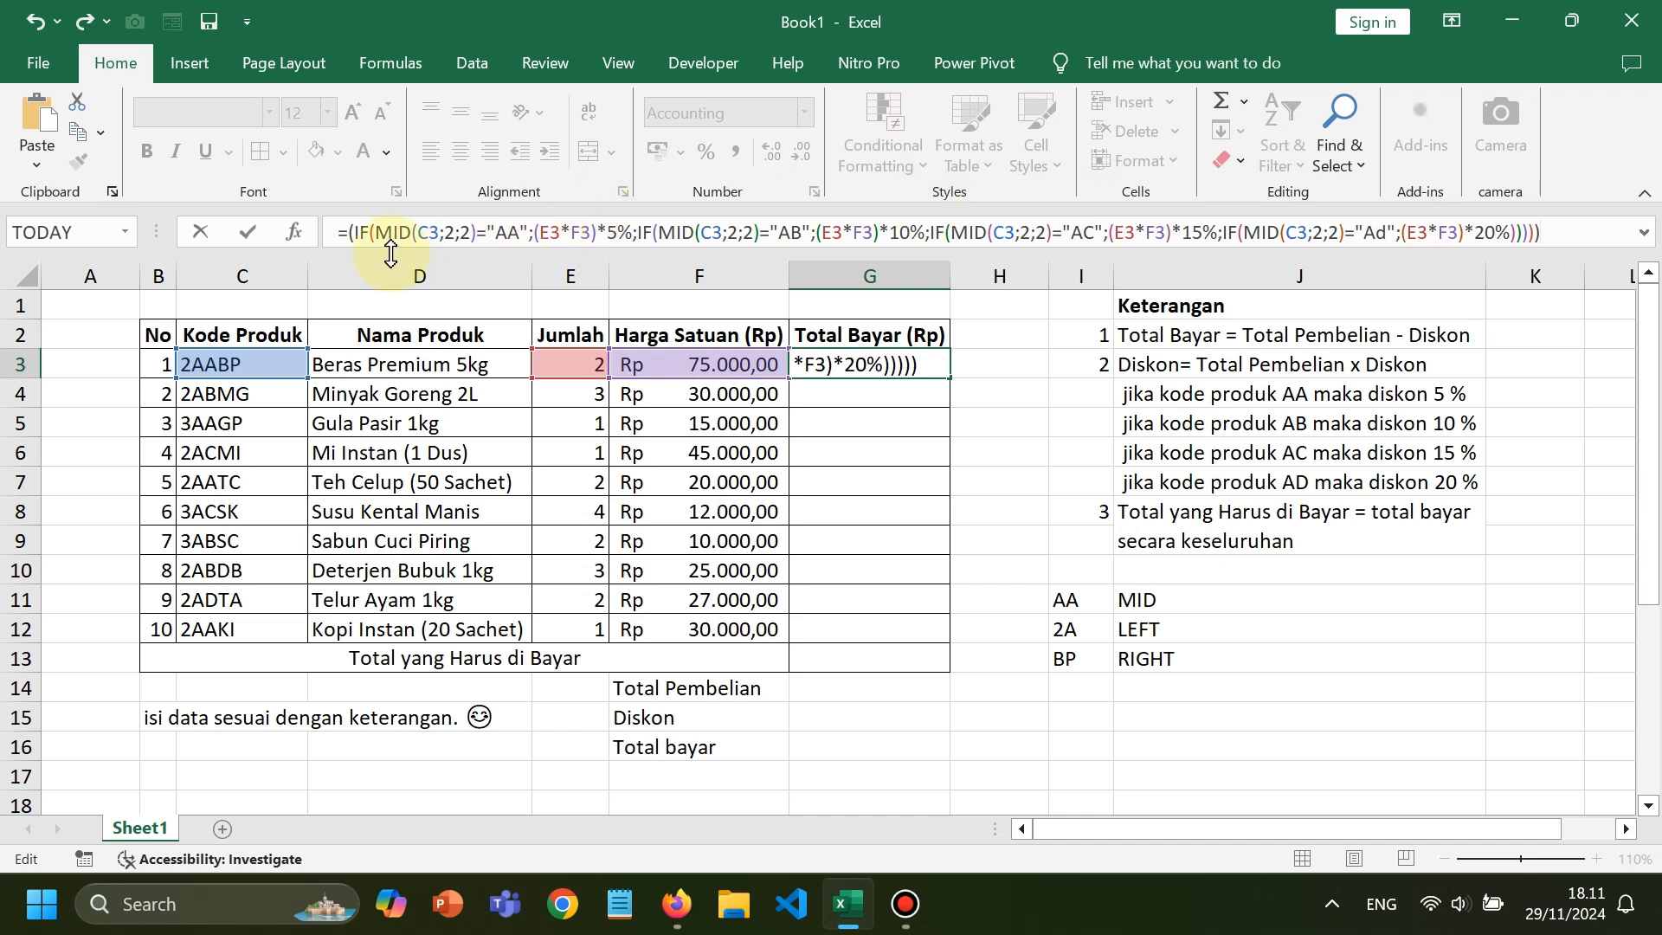
Insert (E3*F3)- at the start of G3's formula to subtract the discount from the purchase total
left_click(346, 233)
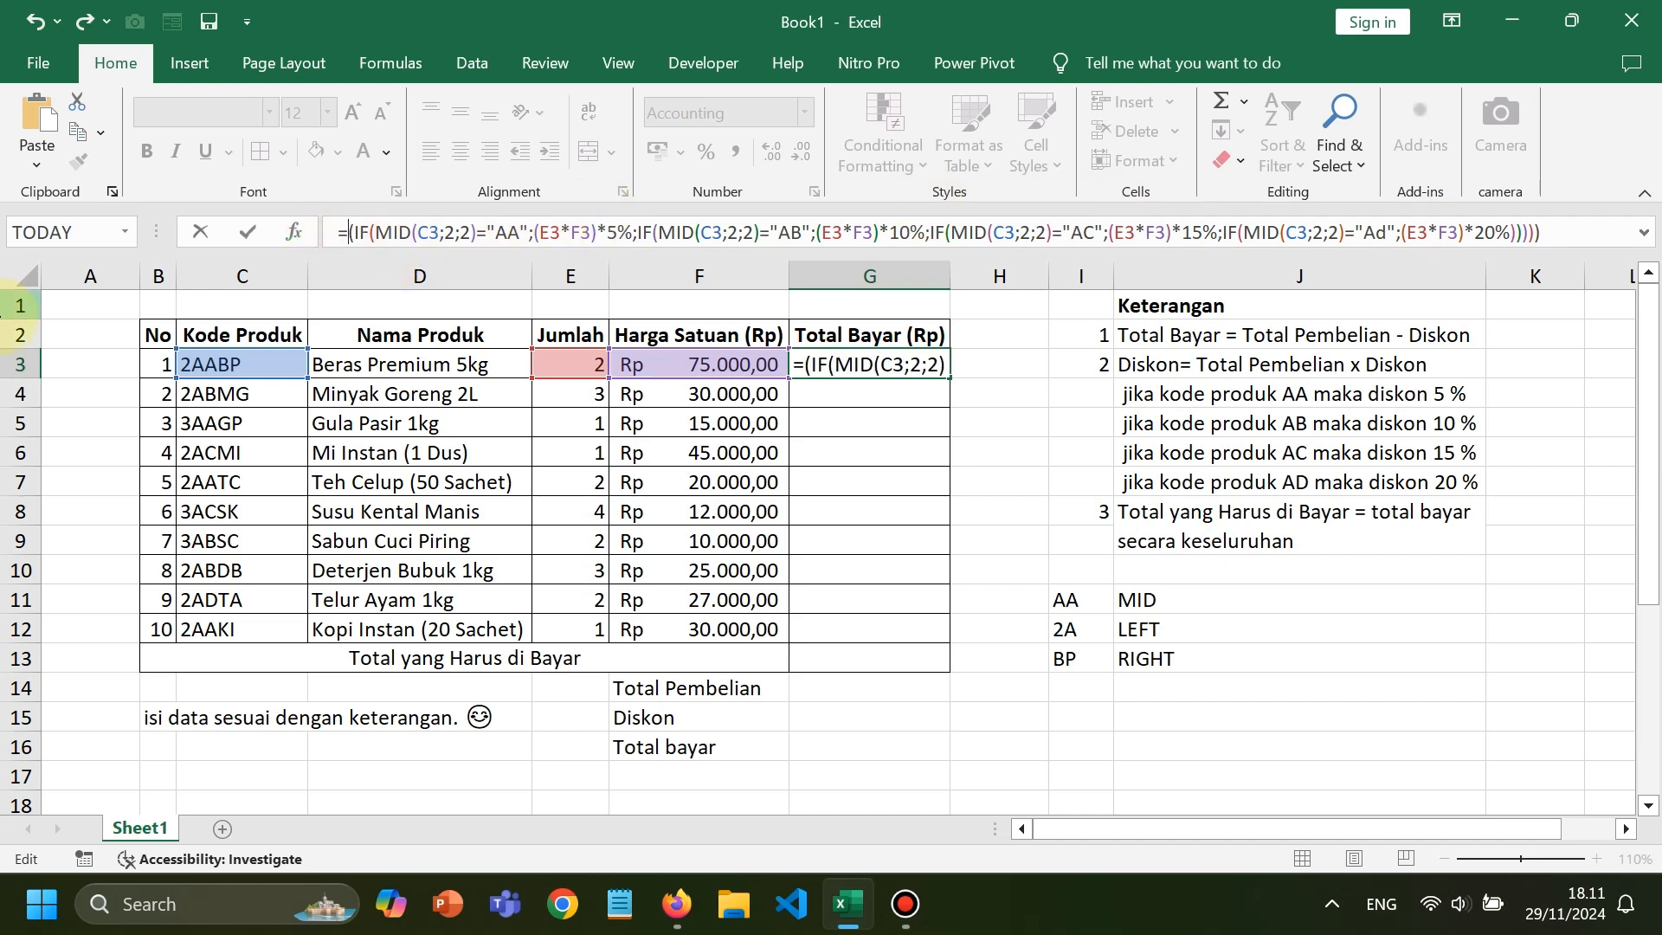
type("(")
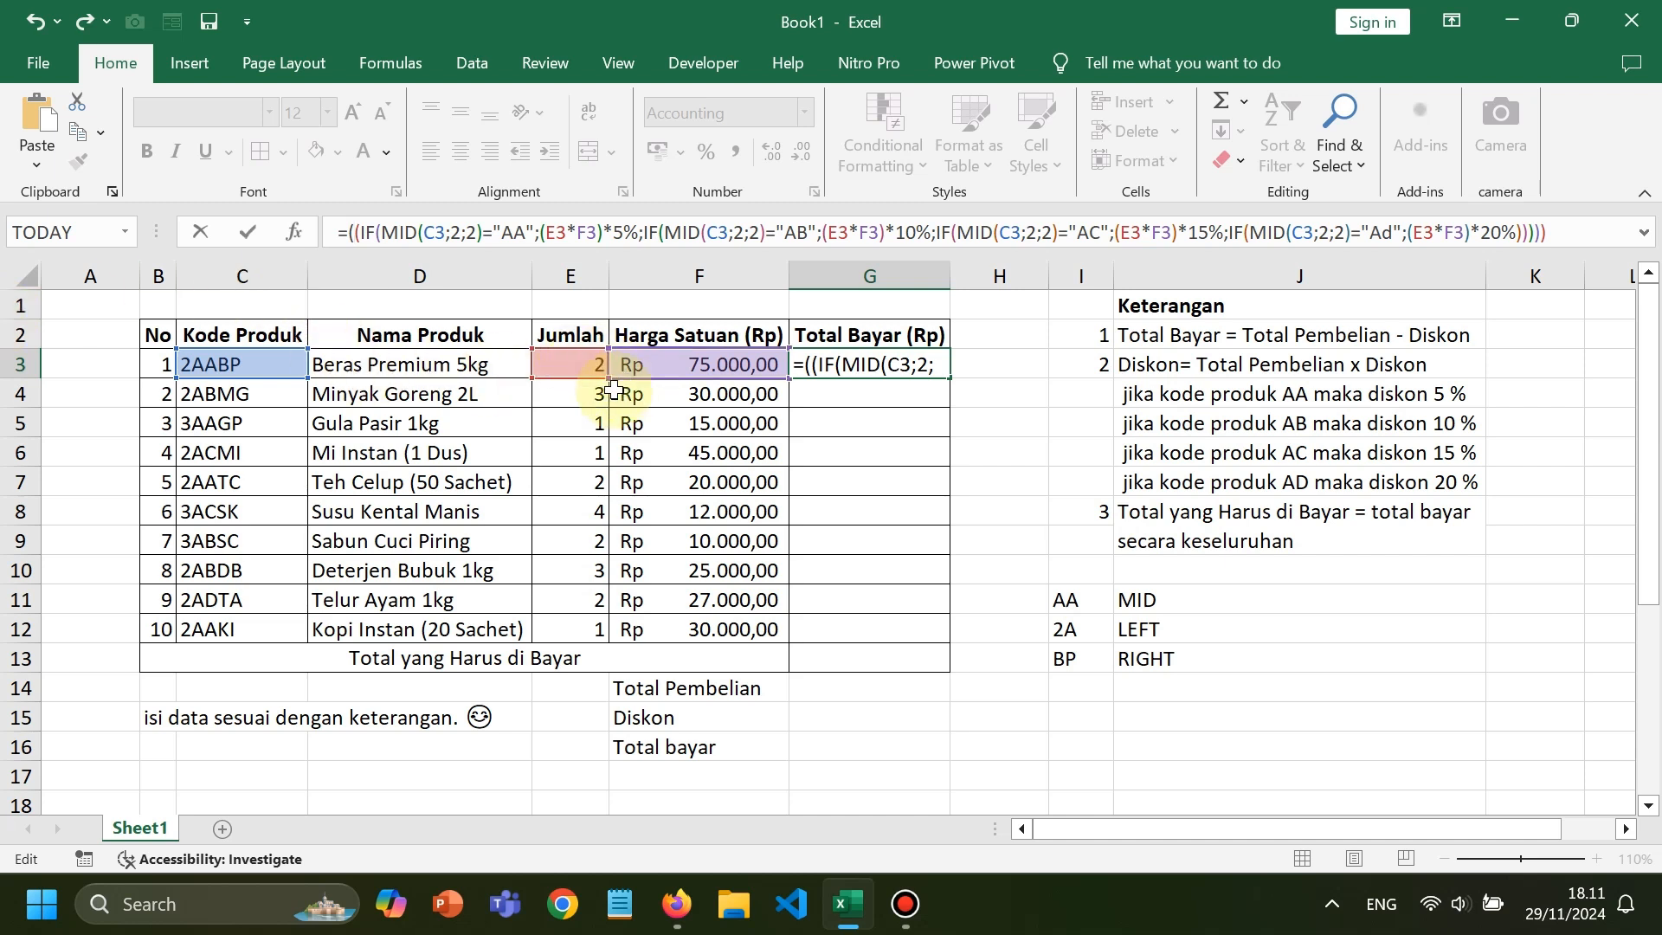
left_click(576, 367)
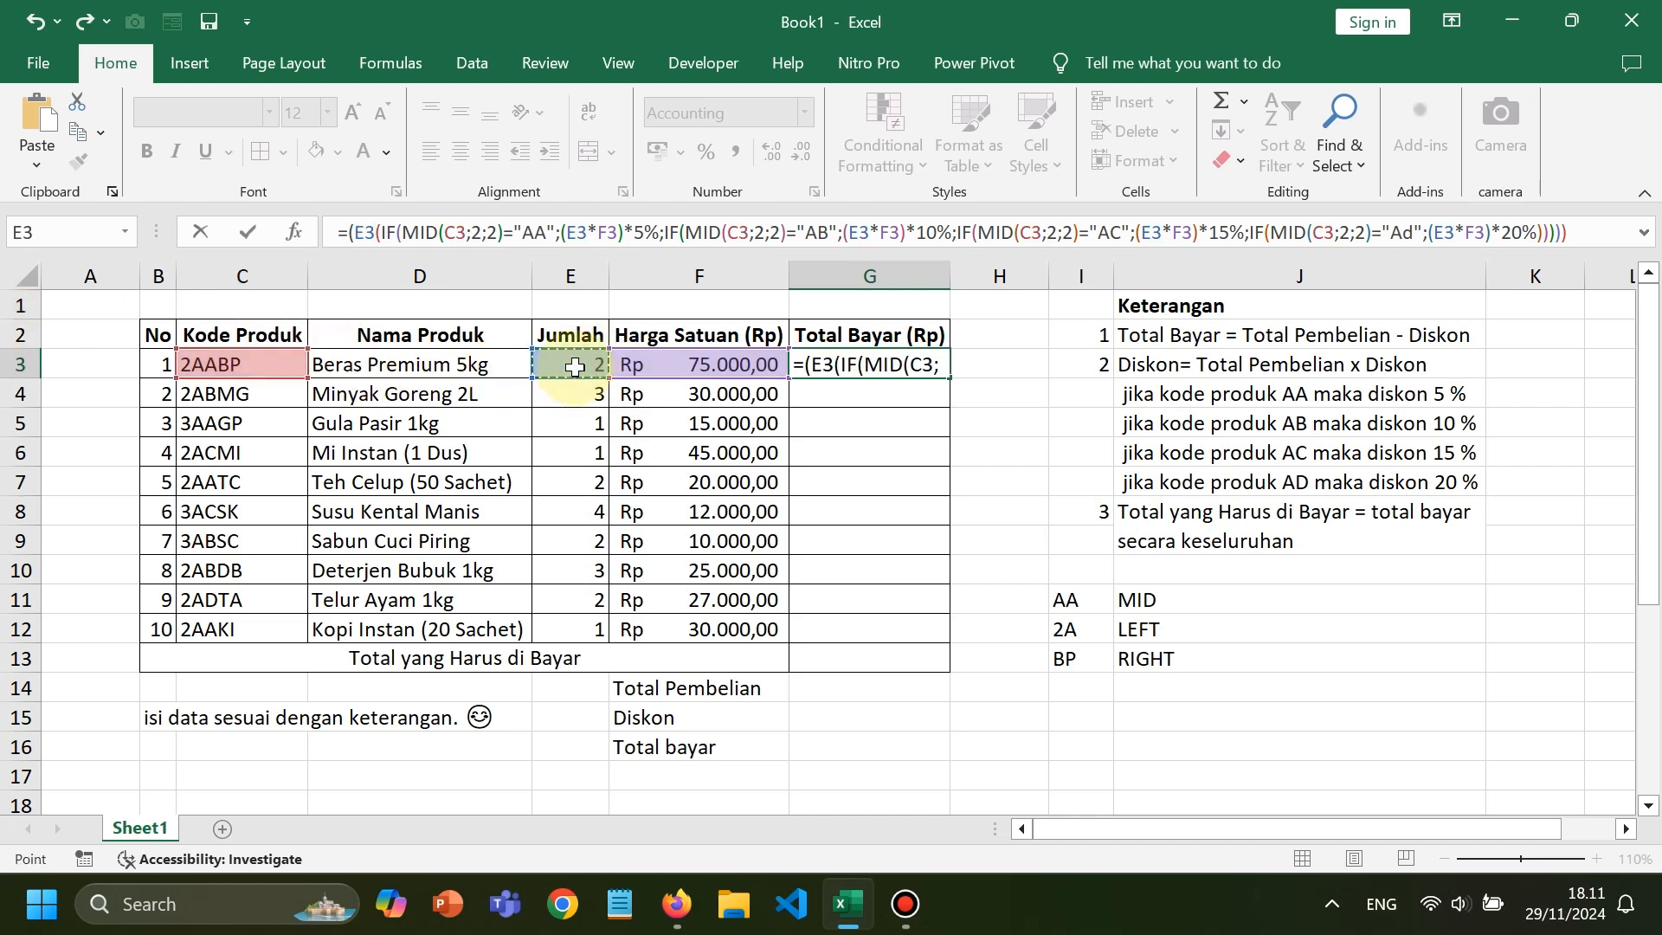
type("*")
left_click(694, 363)
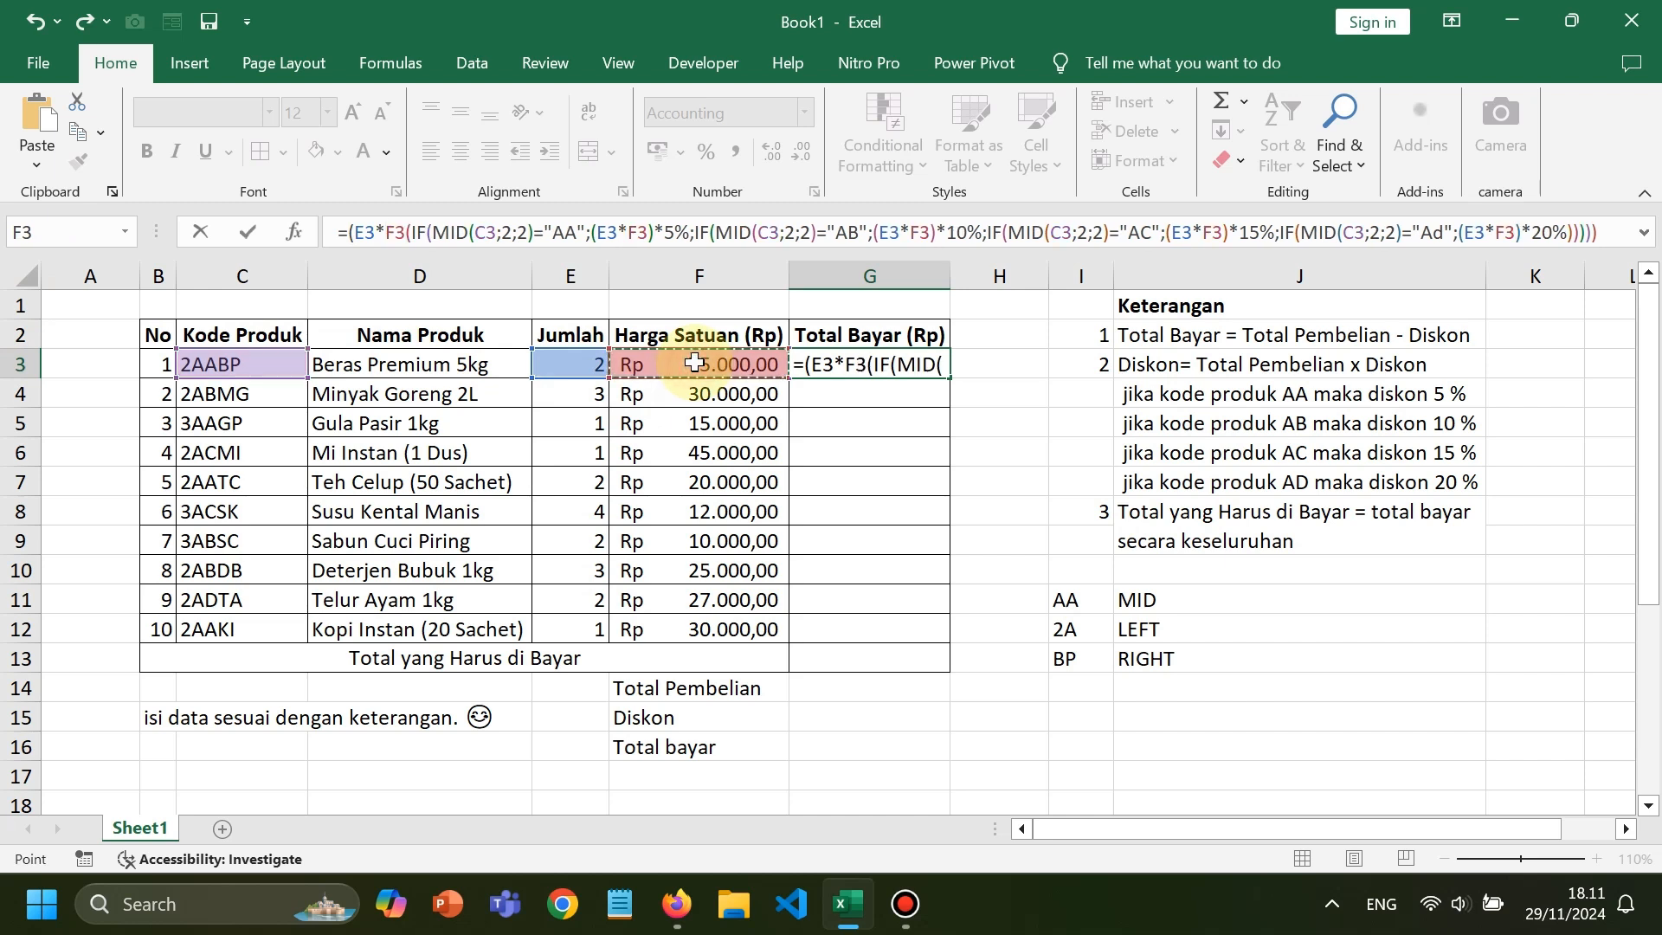
type(")")
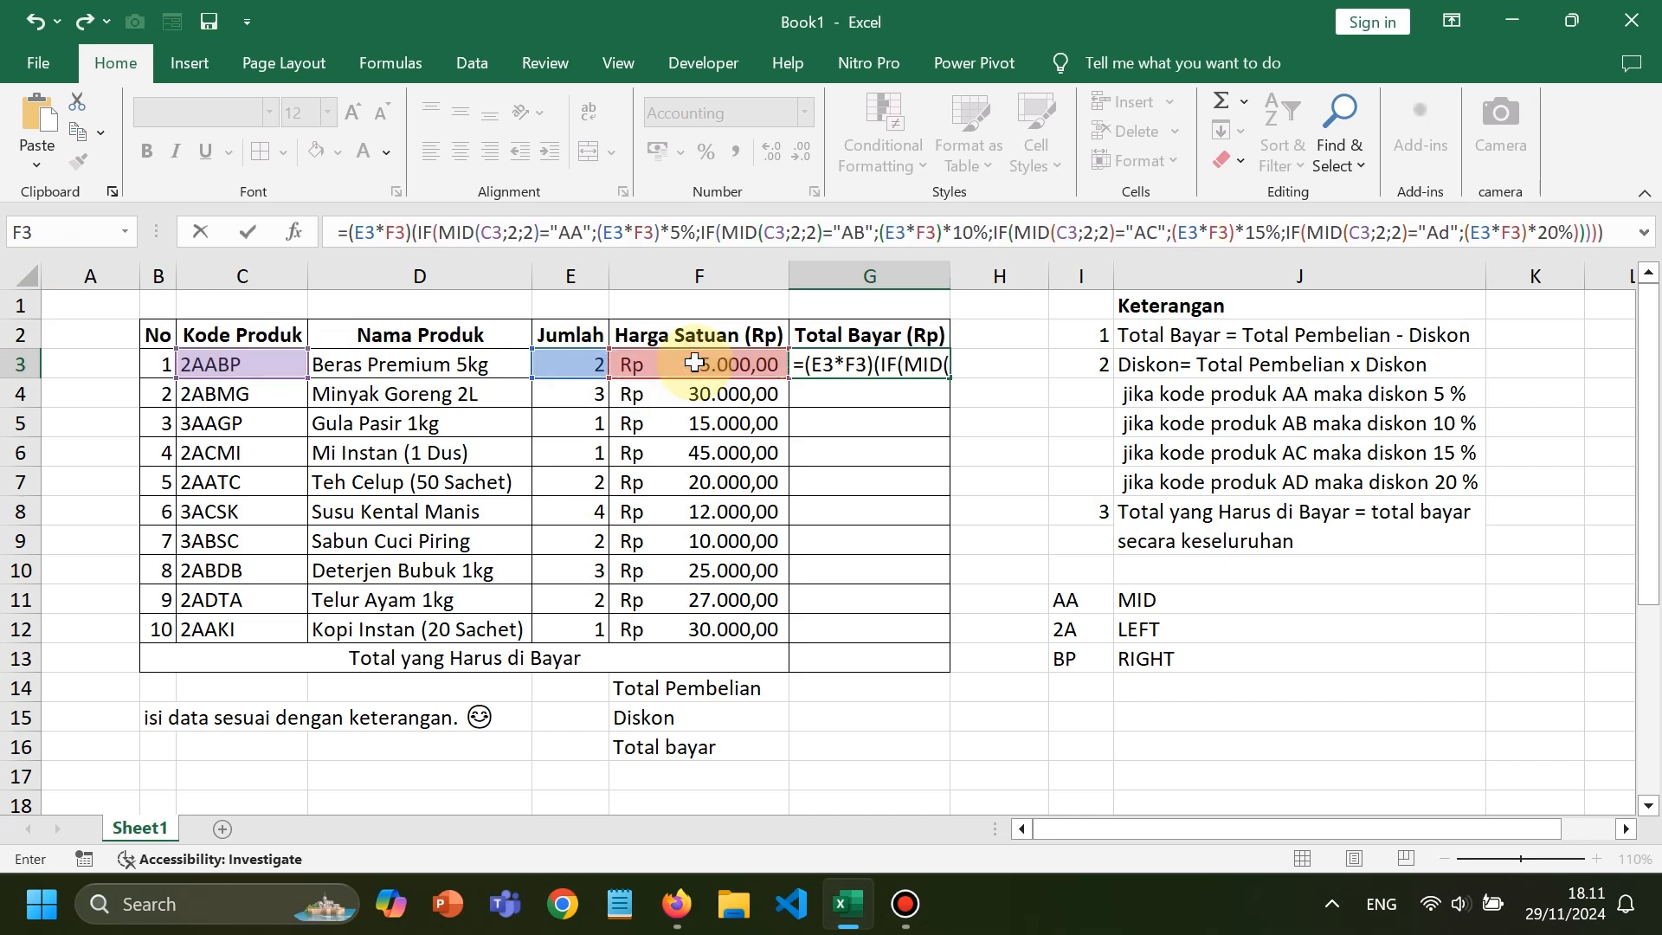
type("-")
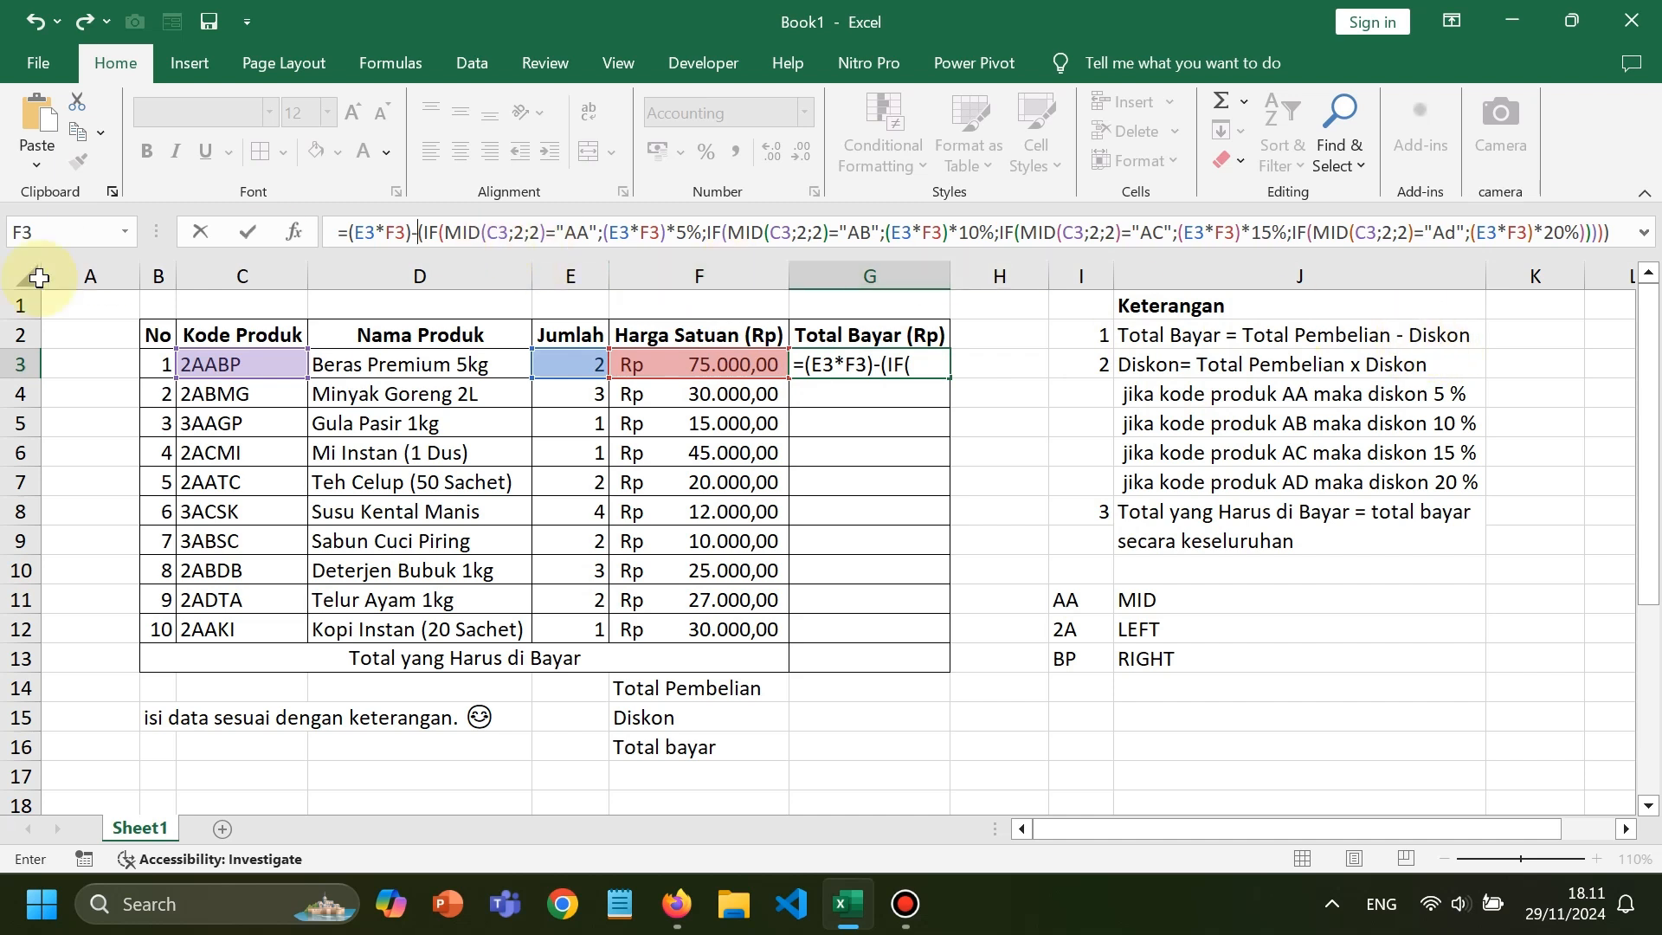
key("Return")
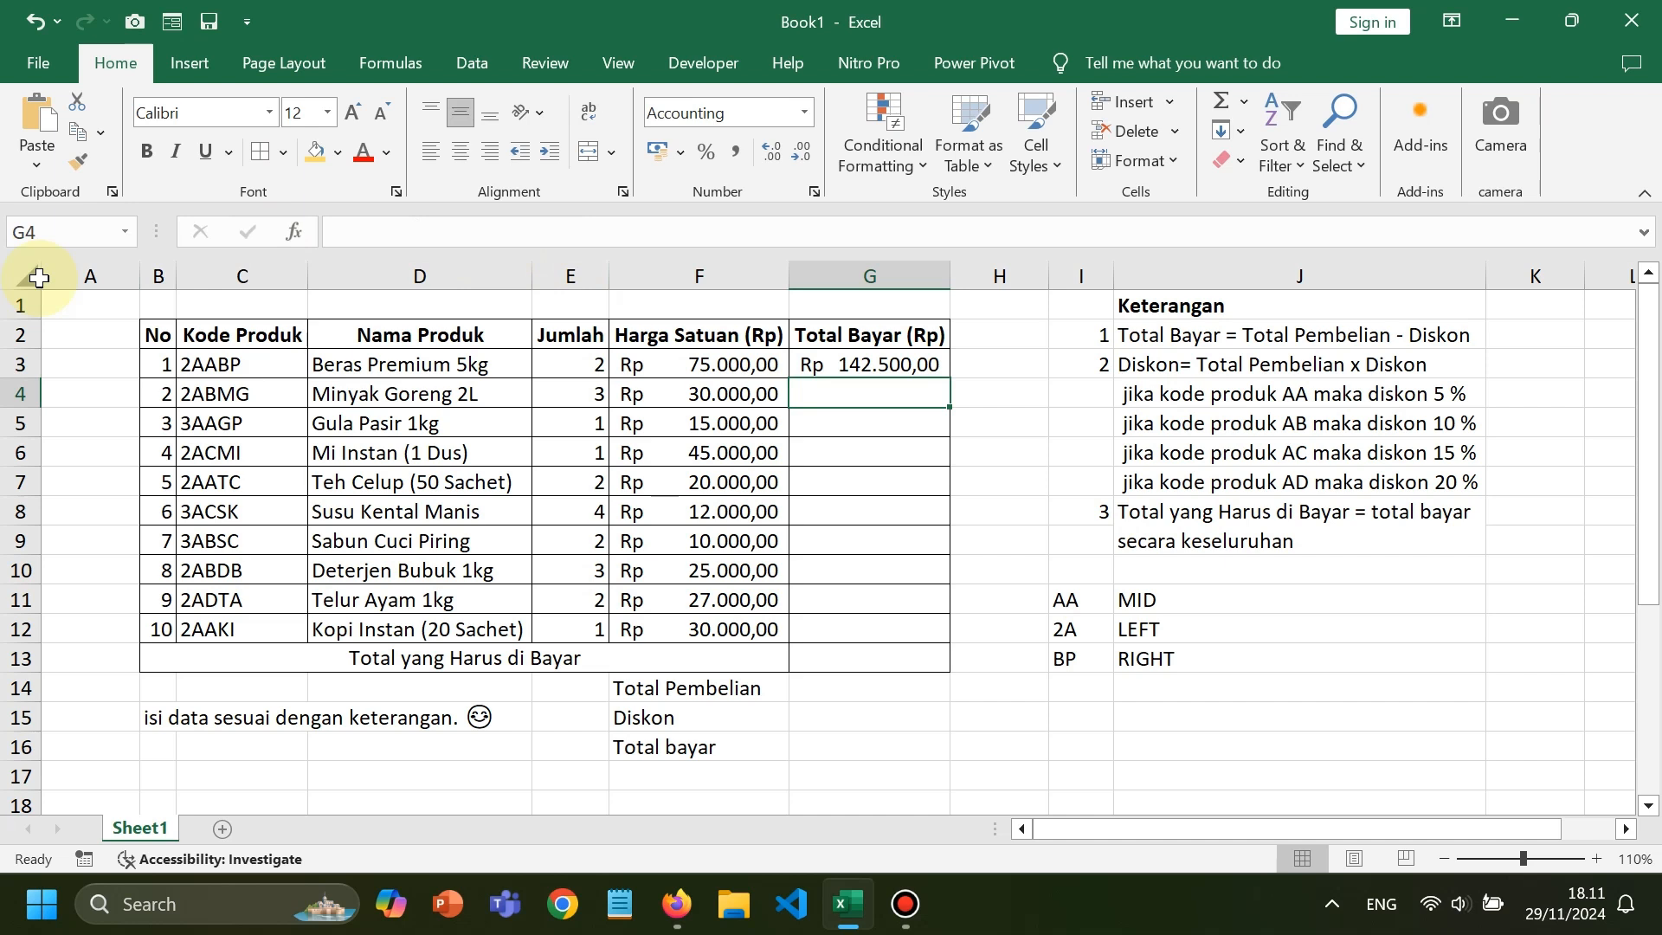
key("Up")
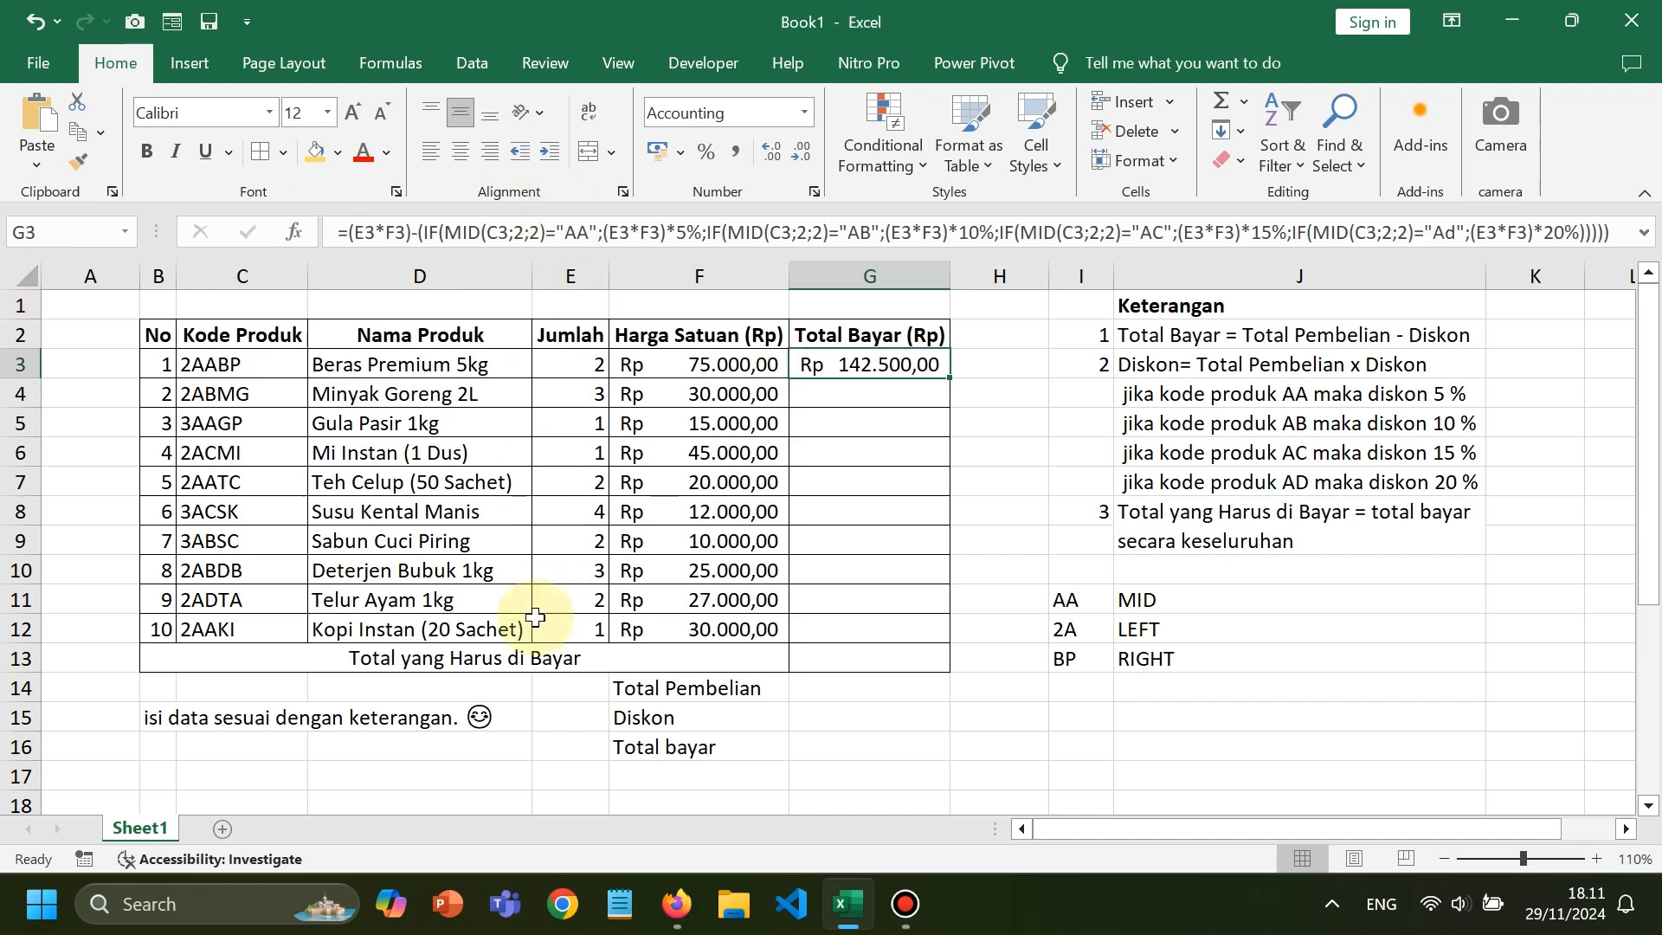
Calculate Total Pembelian in G14 with the formula =E3*F3
left_click(843, 690)
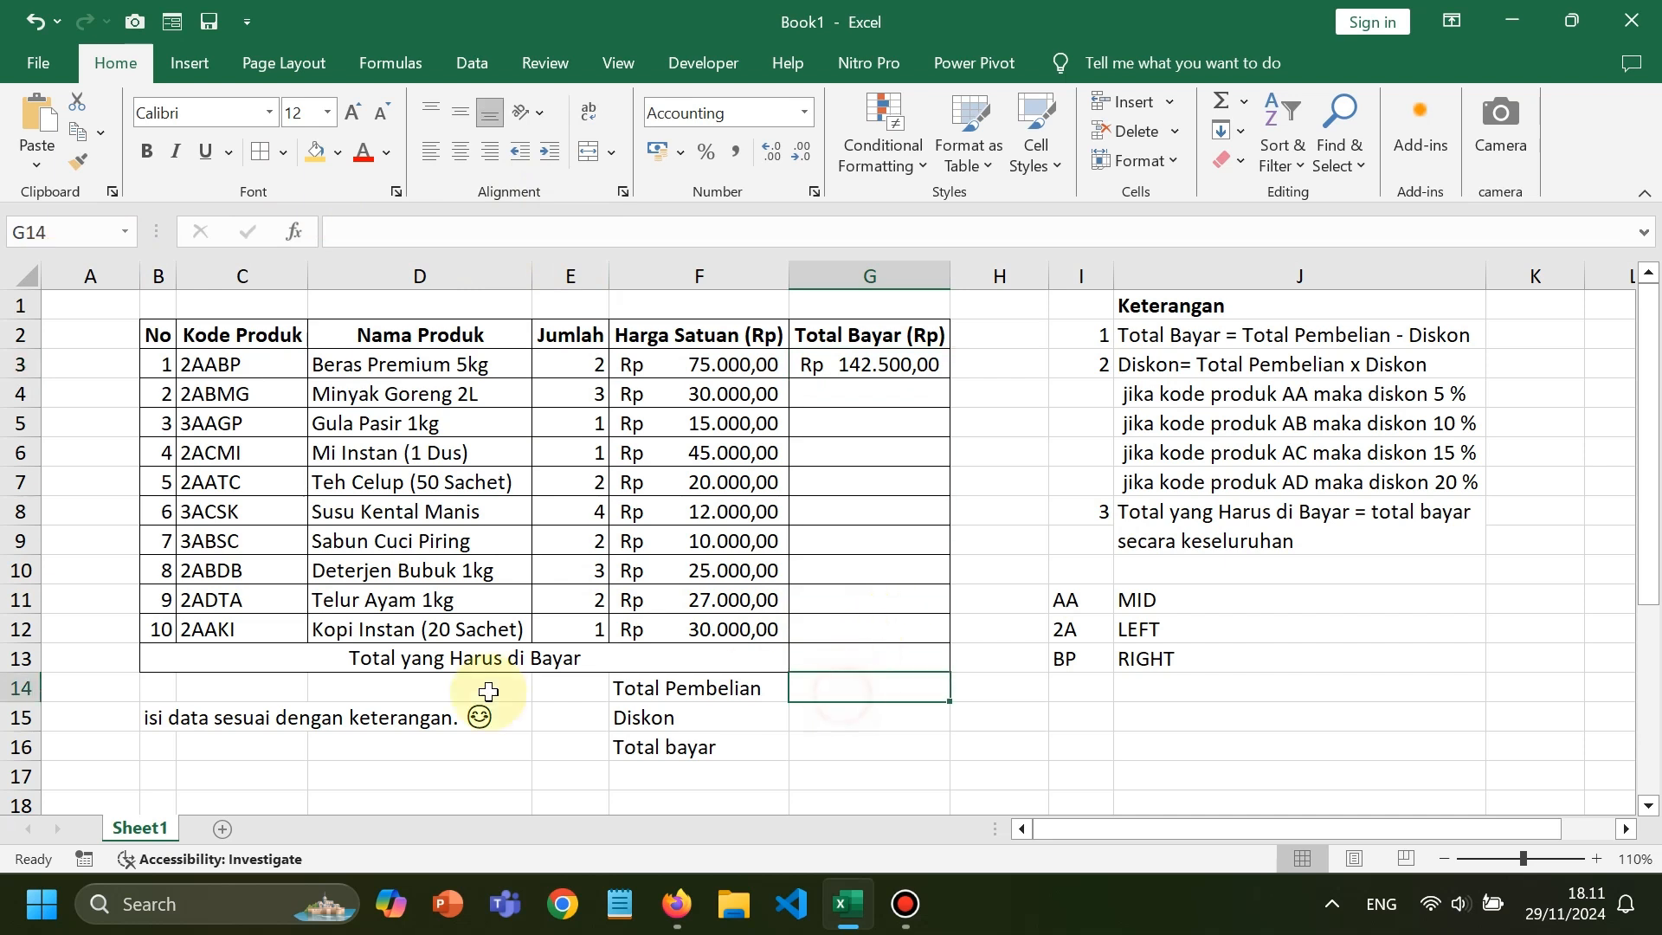
type("=")
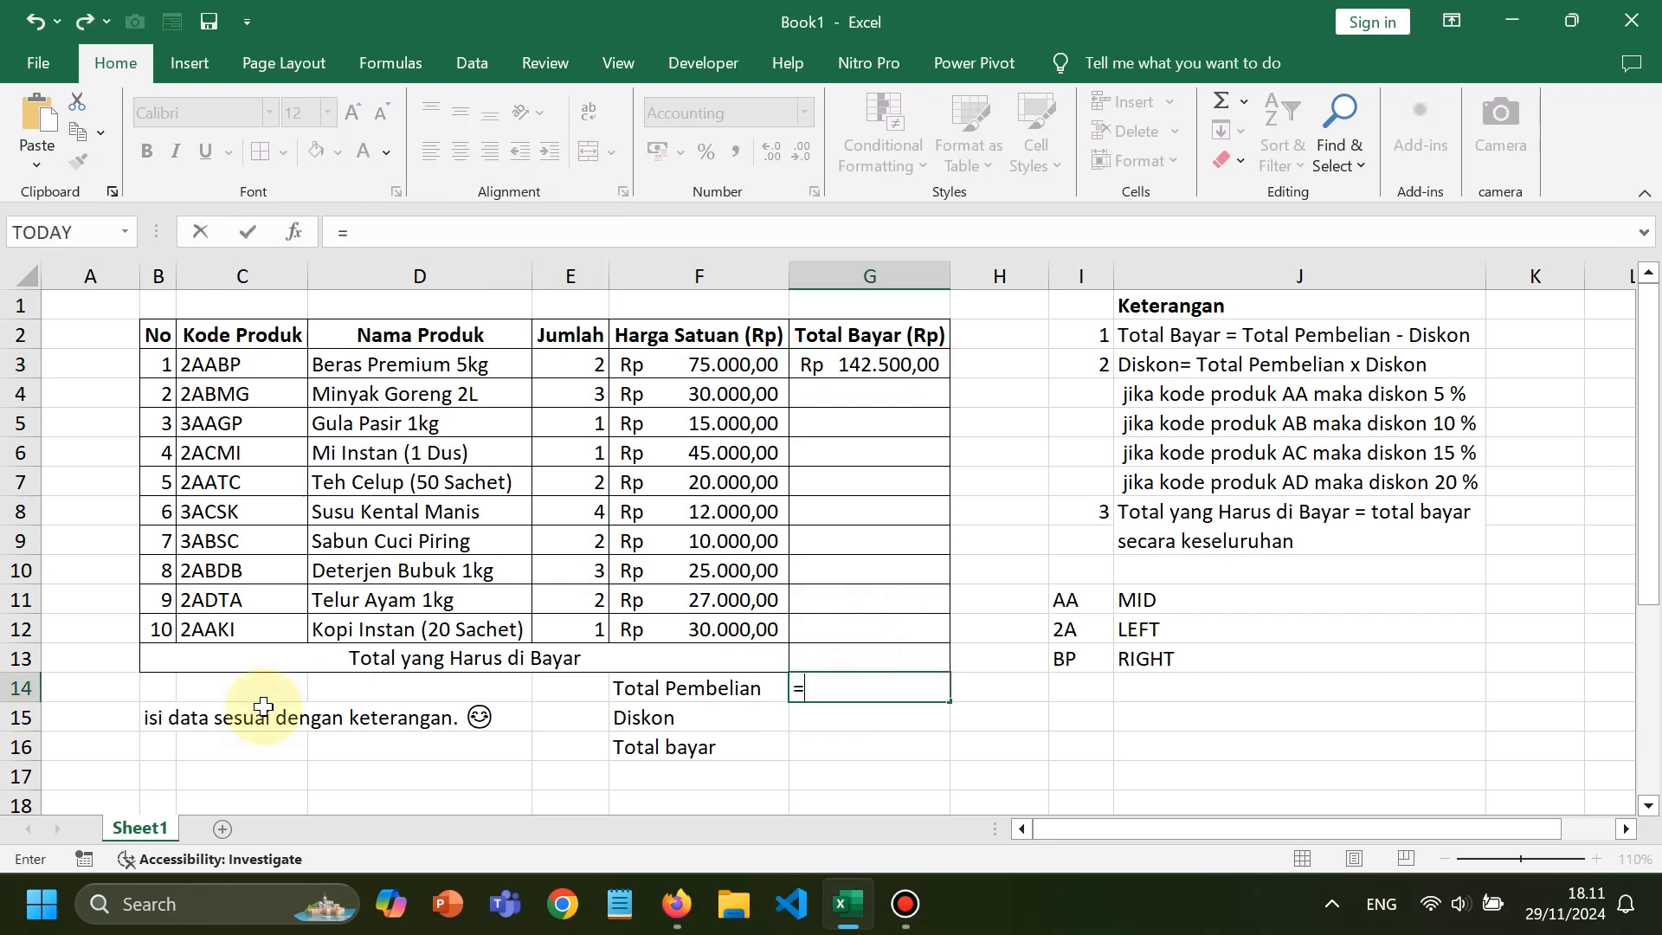
left_click(599, 366)
type("*")
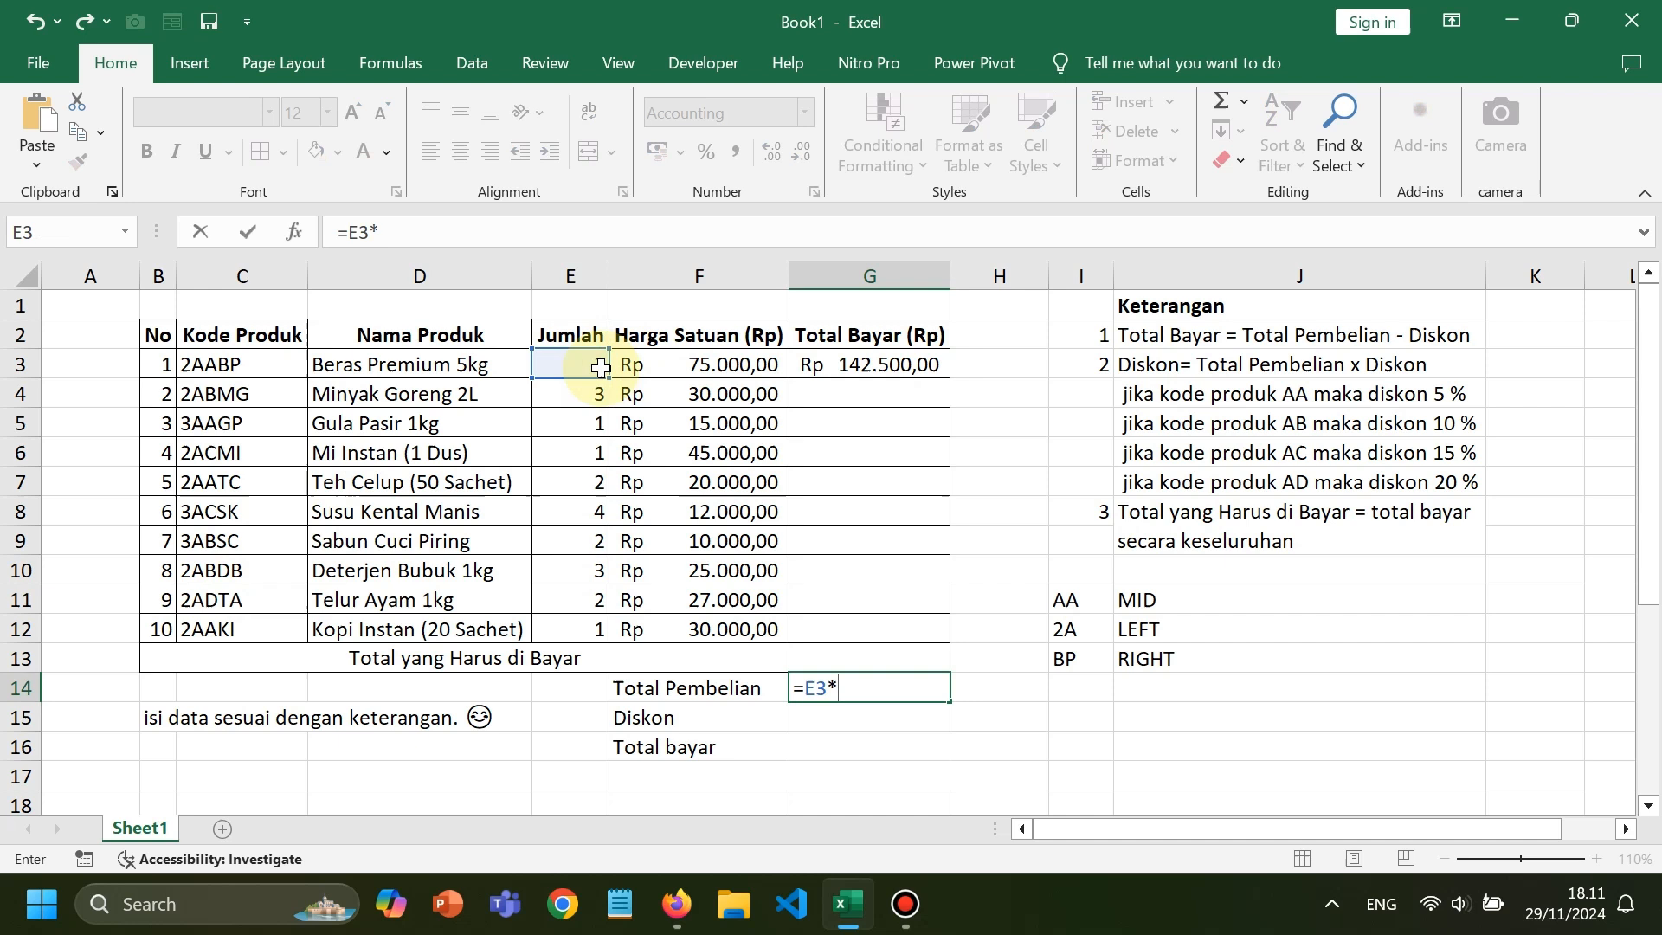
left_click(660, 364)
key("Return")
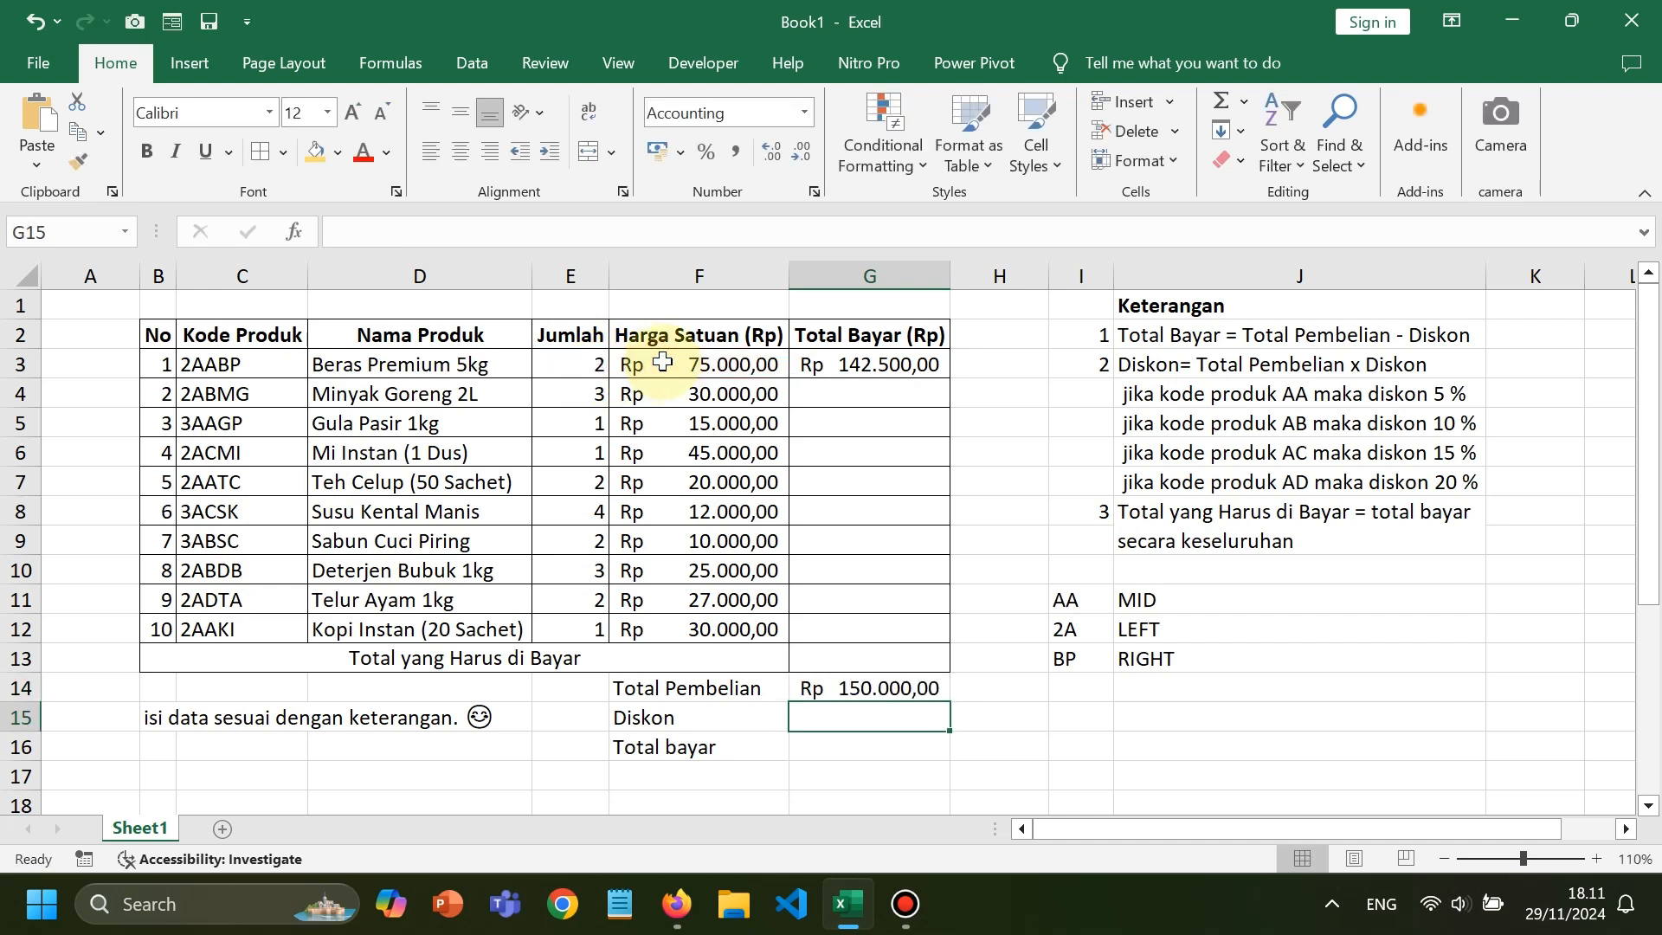
Calculate Diskon in G15 with the formula =G14*5%
type("=")
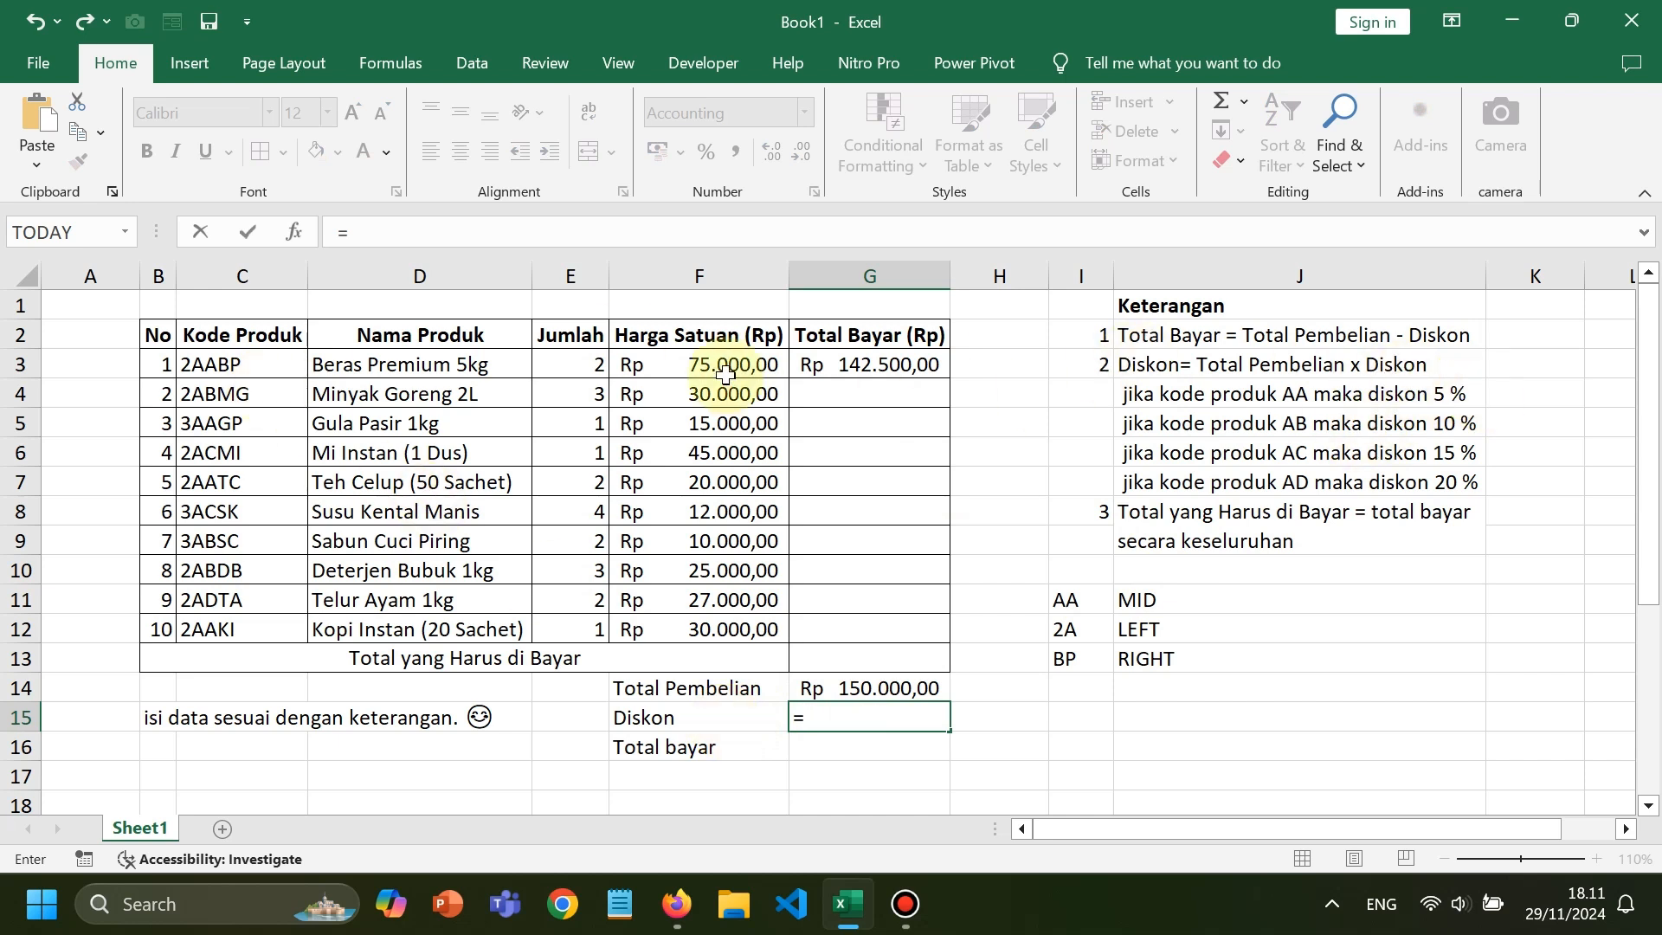
left_click(865, 690)
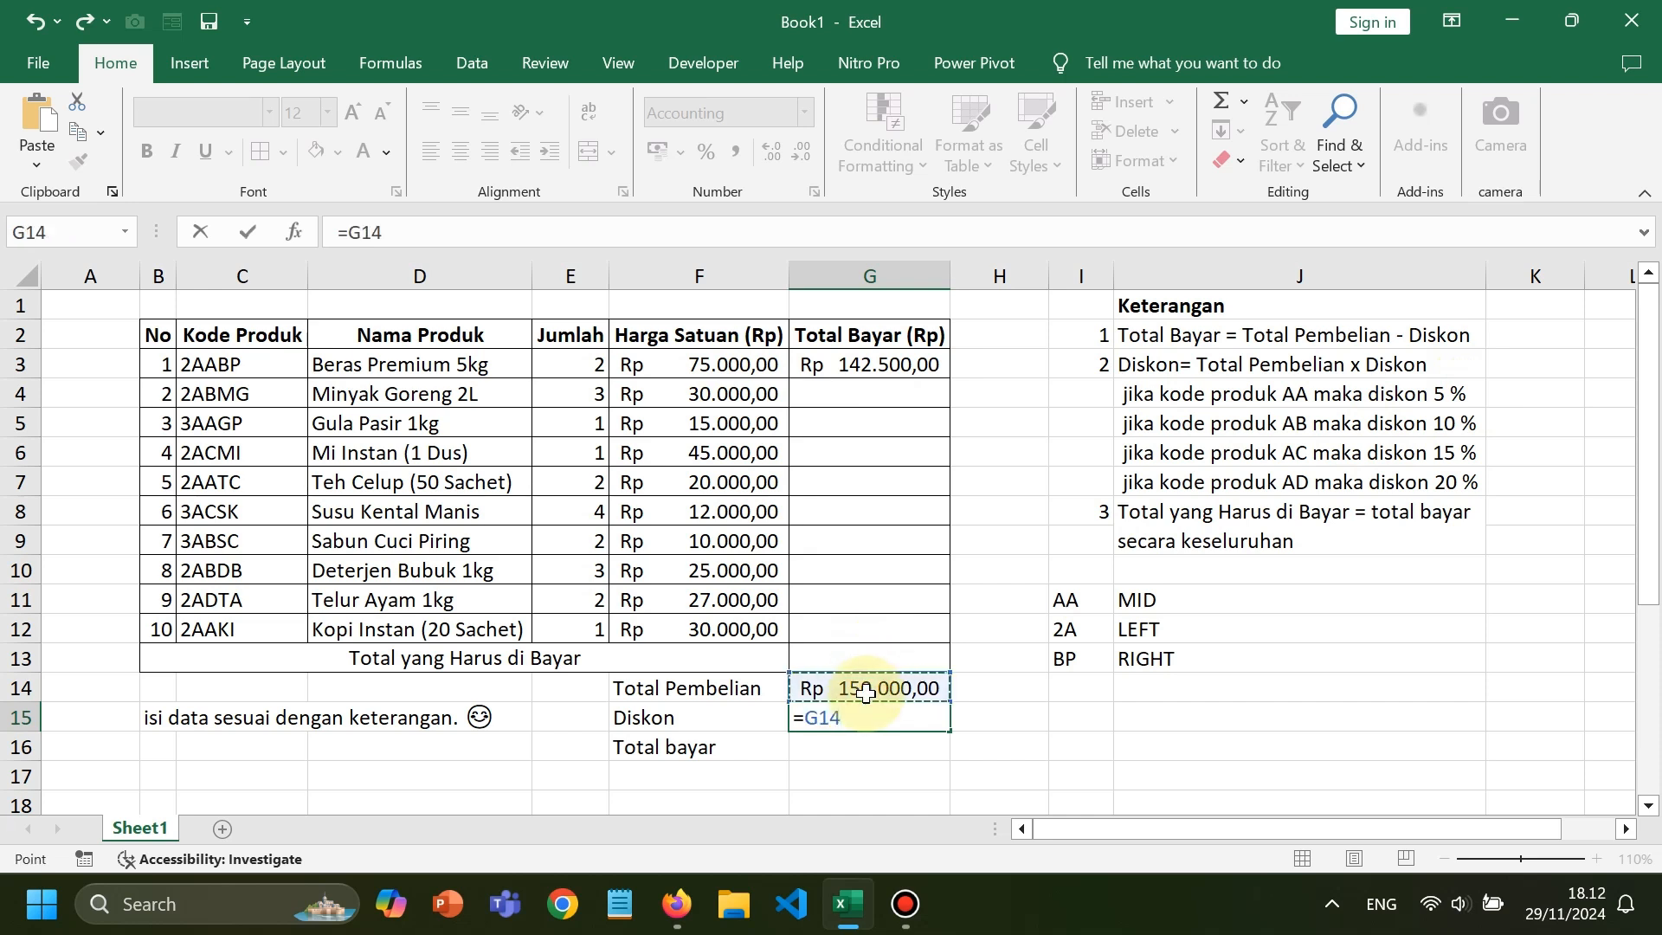
type("*")
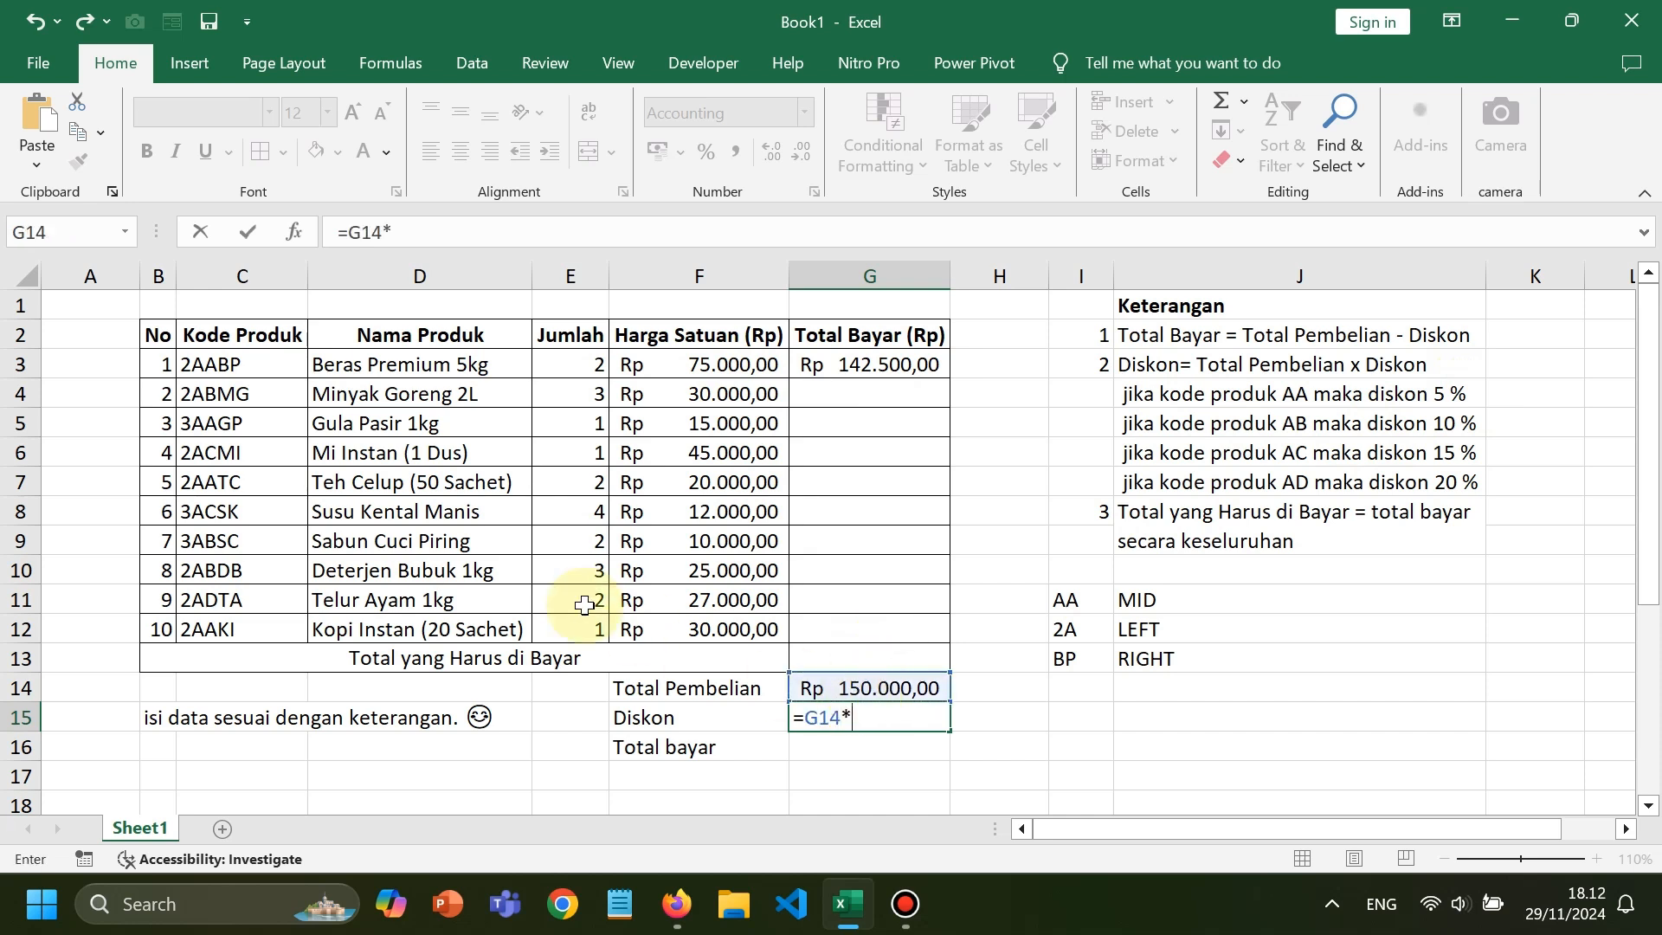
type("5%")
key("Return")
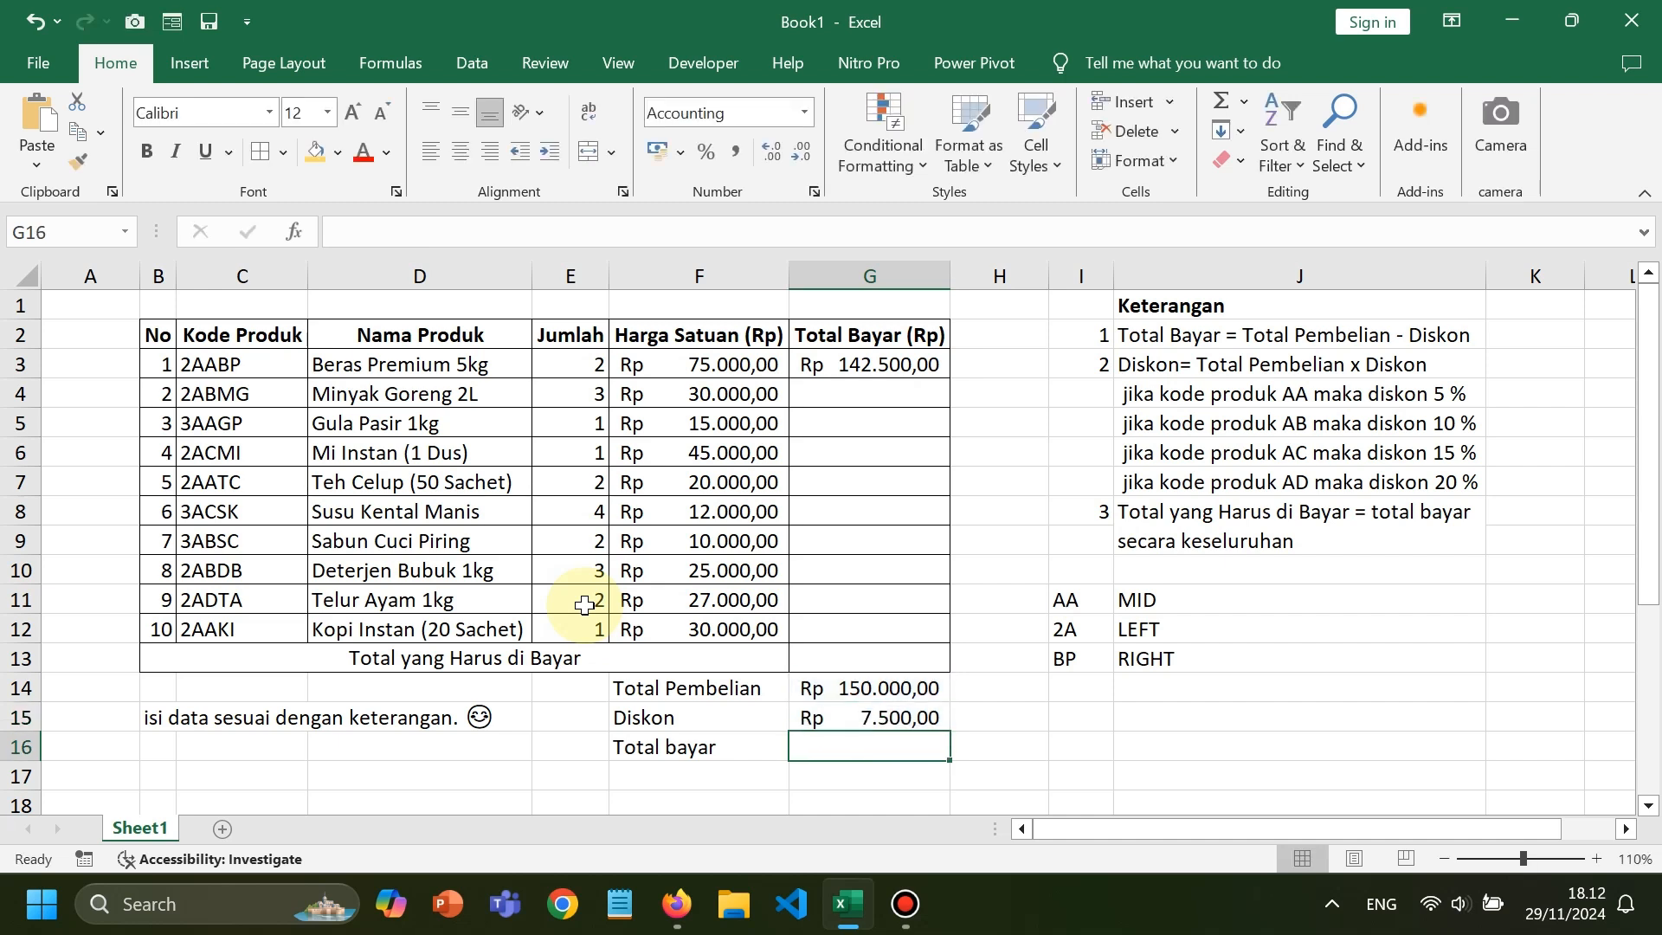
Calculate Total bayar in G16 with the formula =G14-G15
type("=")
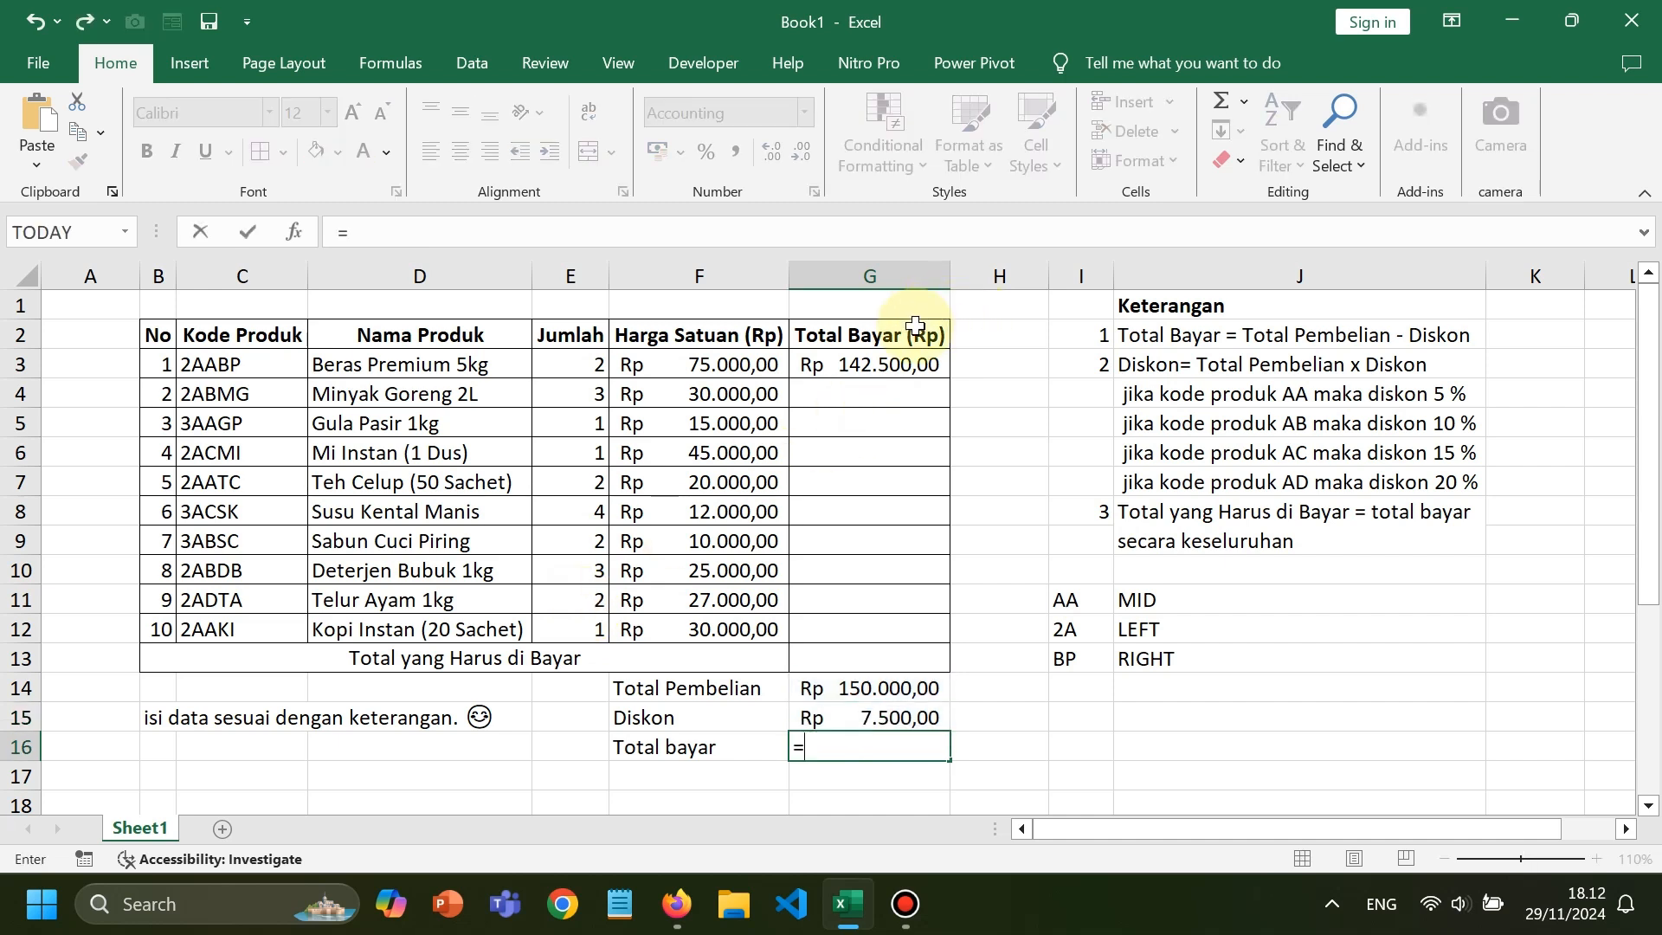
left_click(908, 690)
type("-")
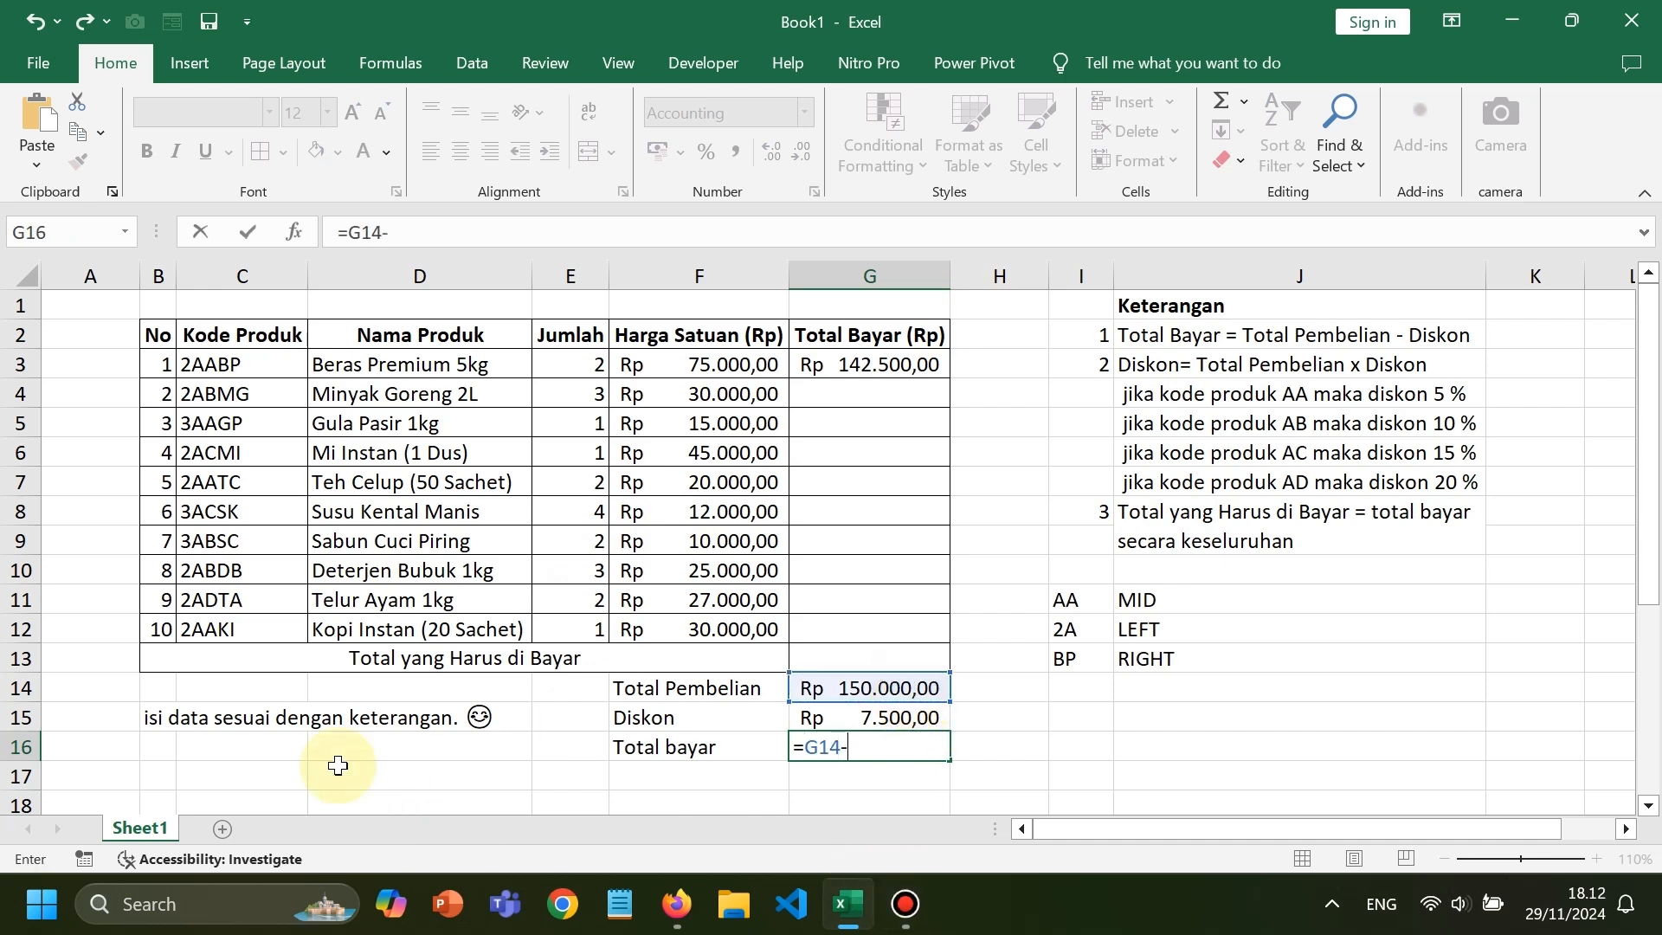
left_click(879, 716)
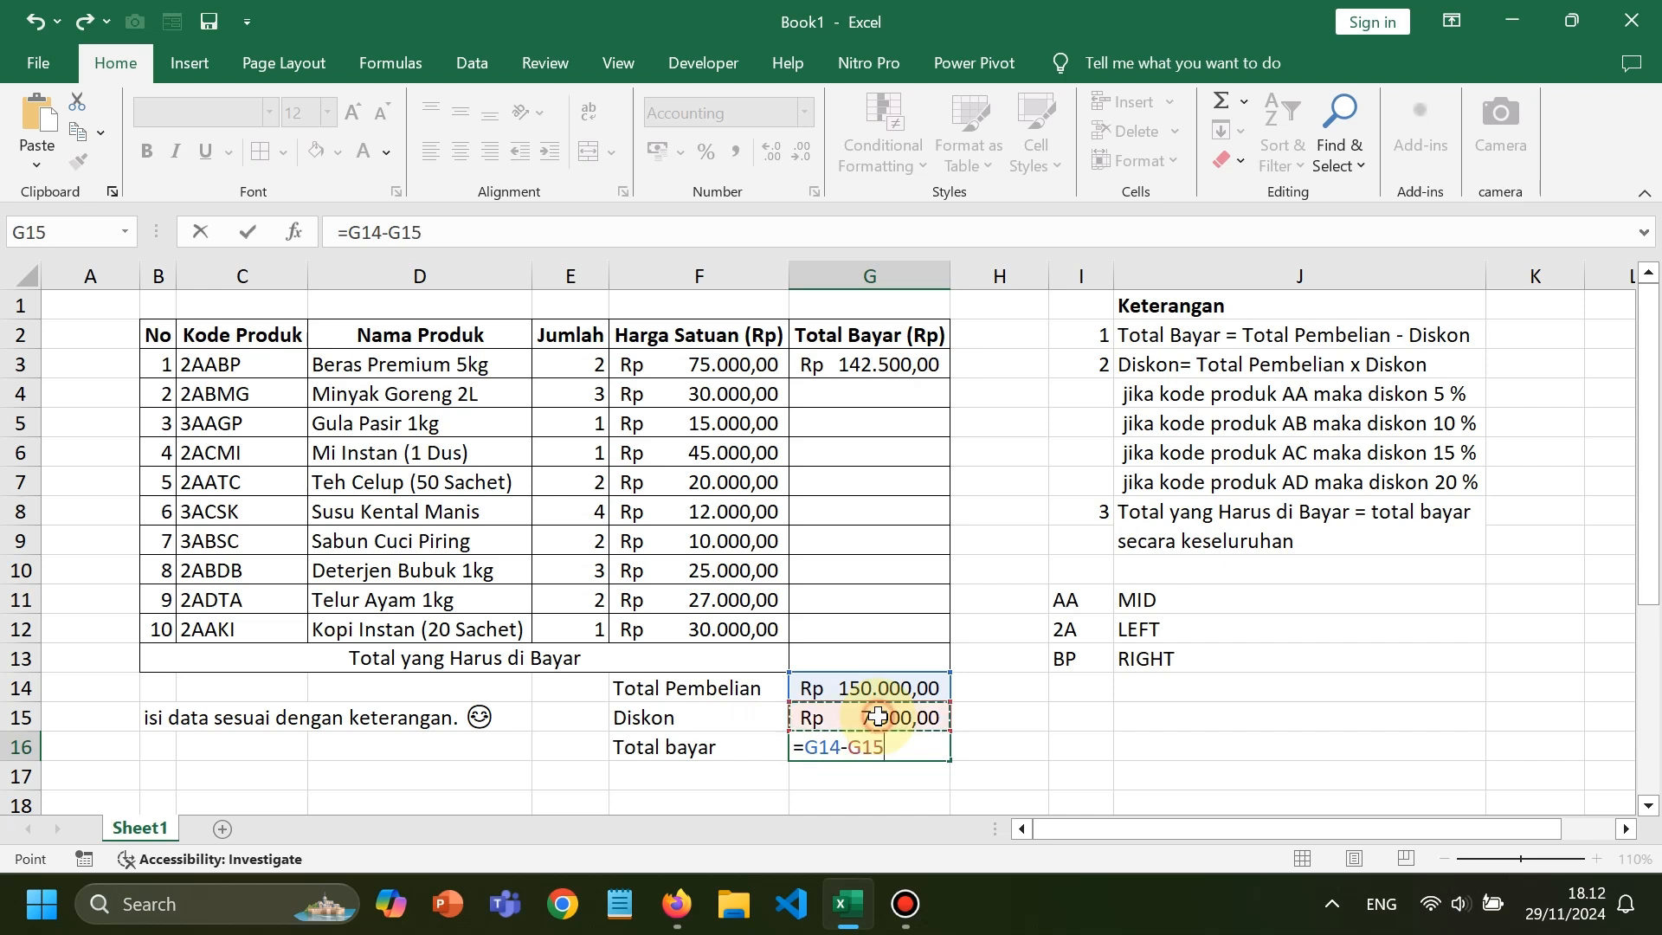
key("Return")
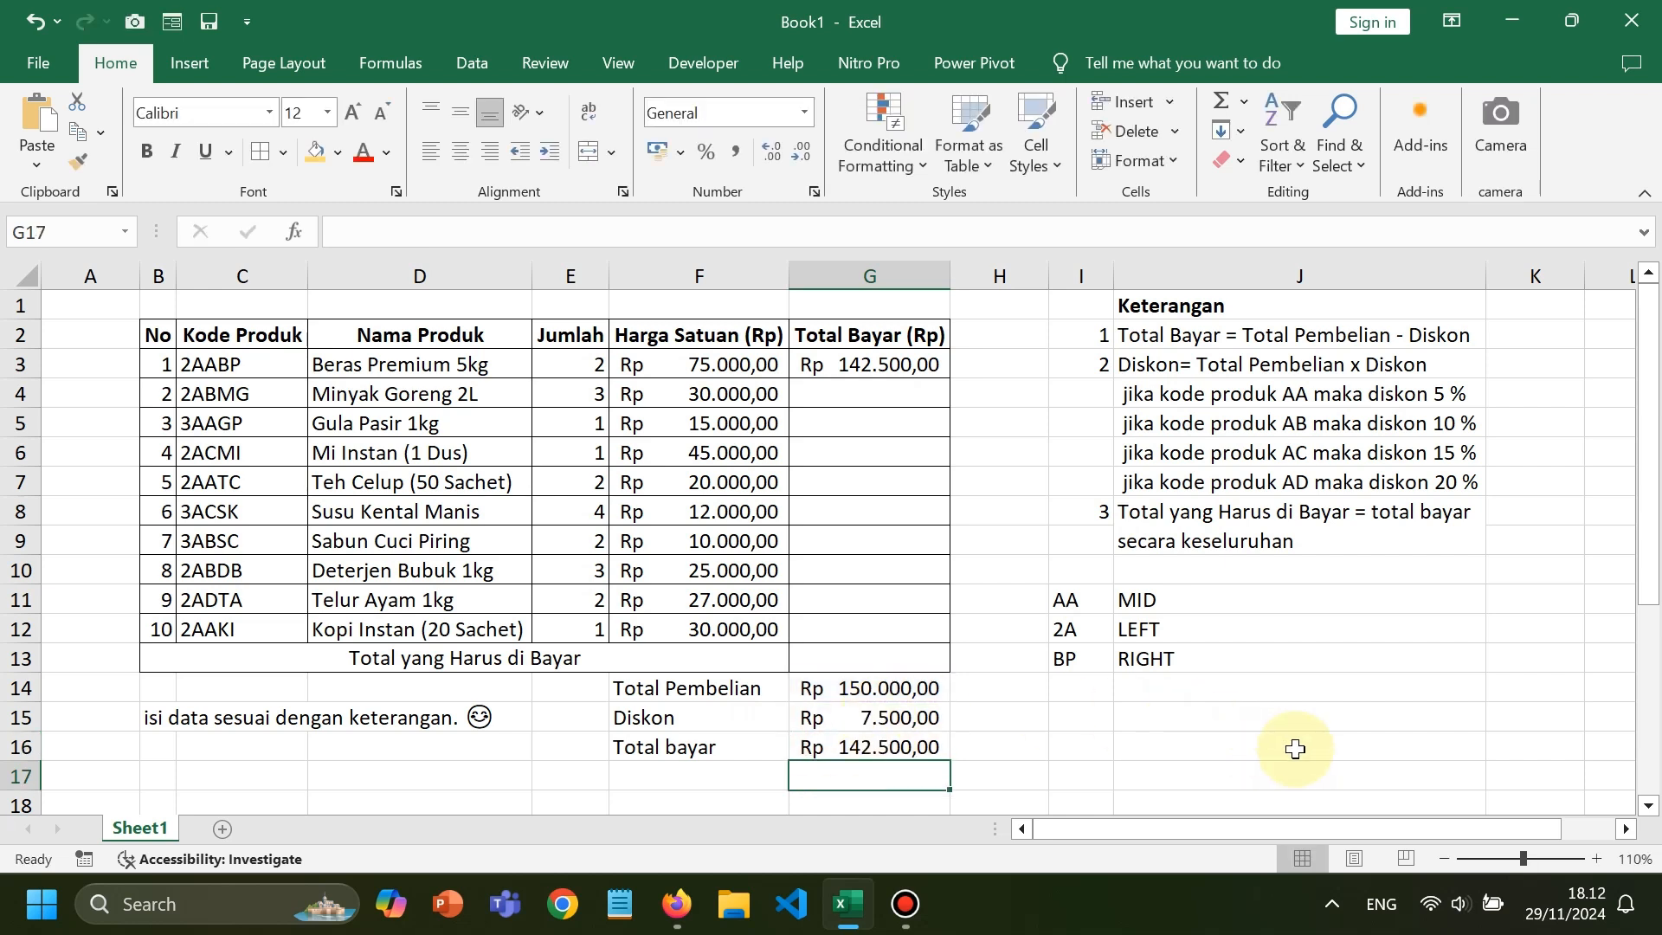
Copy G3's Total Bayar formula down through G12 for the remaining products
left_click(909, 362)
left_click_drag(949, 375, 905, 631)
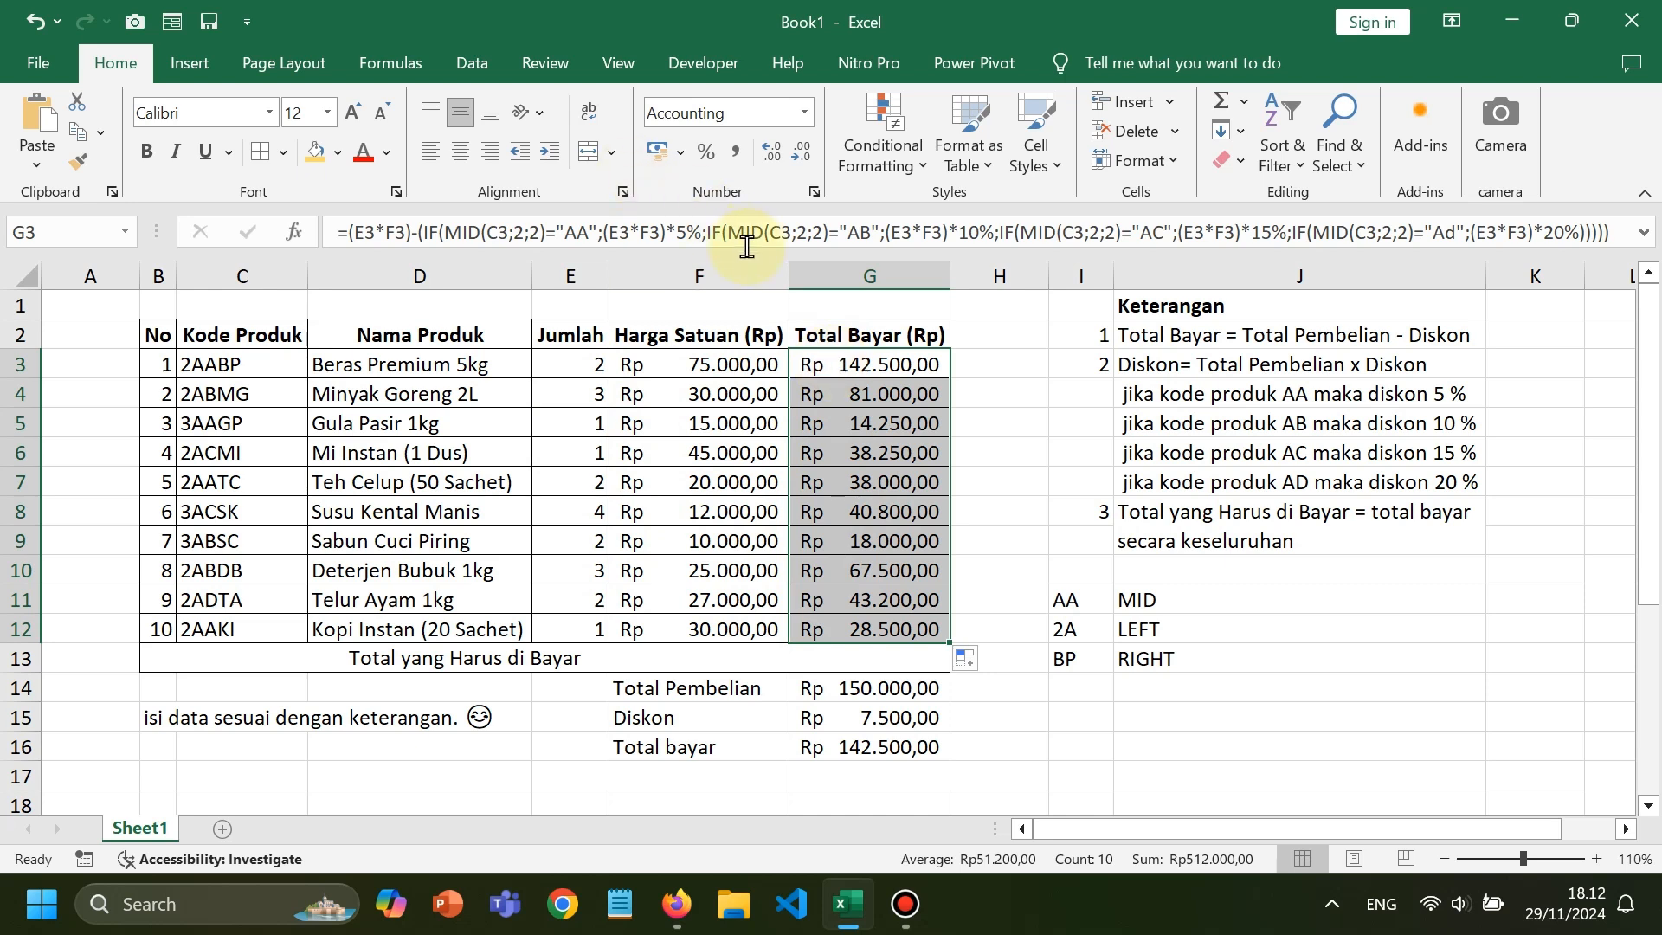
Sum G3:G12 in G13 with the SUM function for Total yang Harus di Bayar
left_click(879, 655)
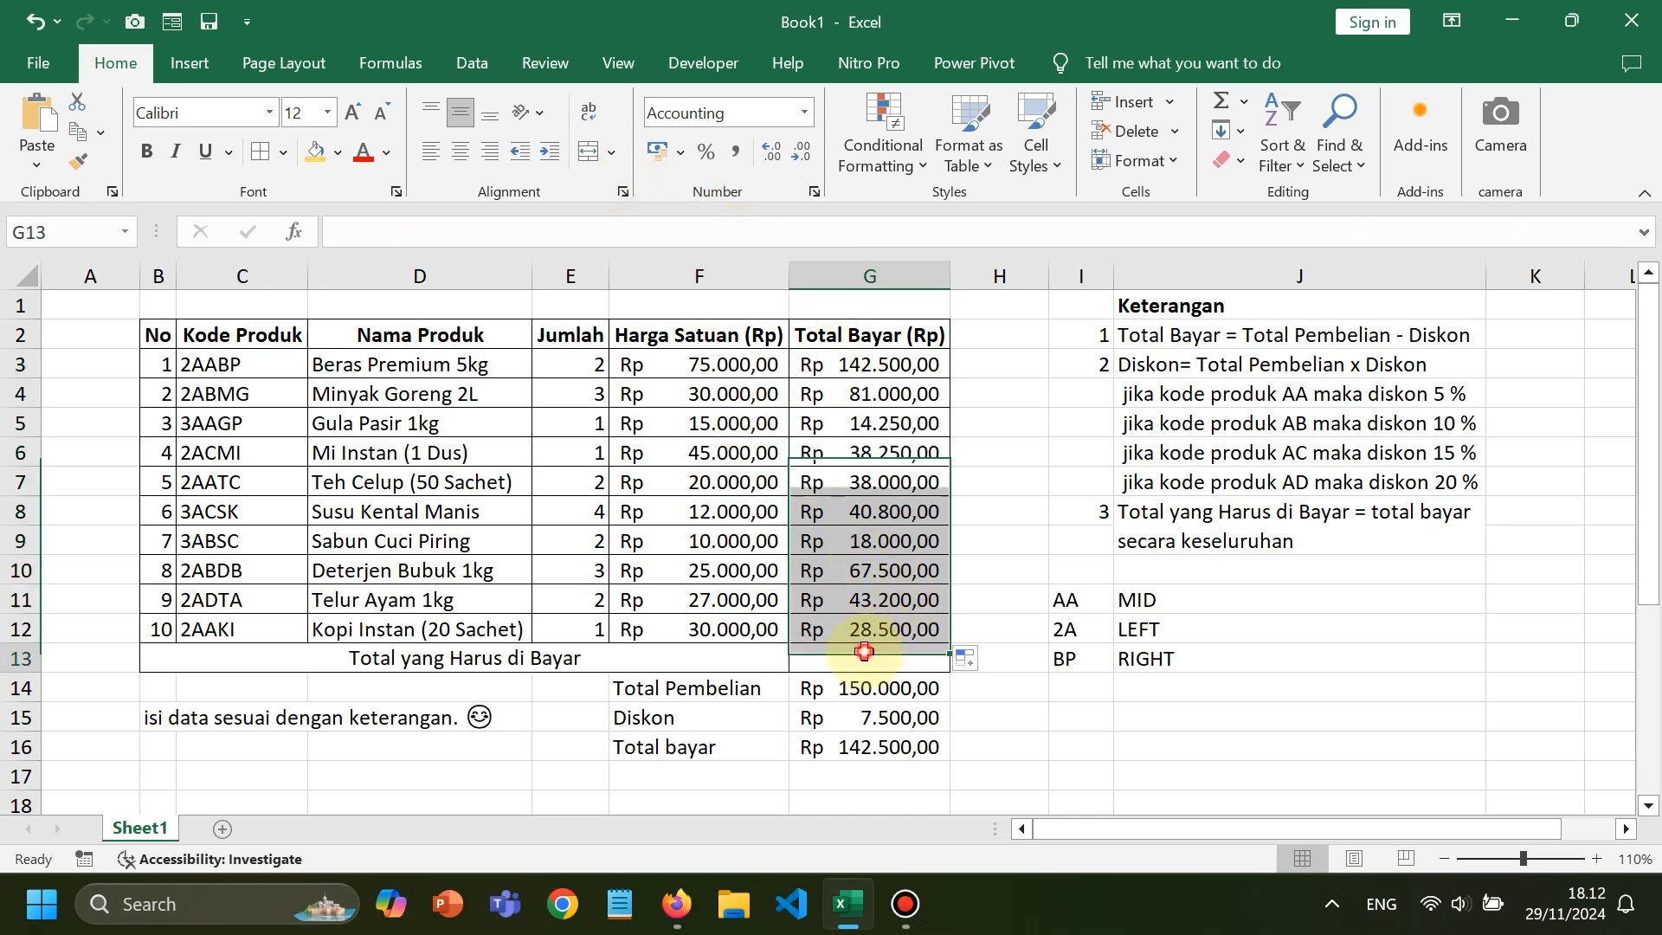
left_click(737, 658)
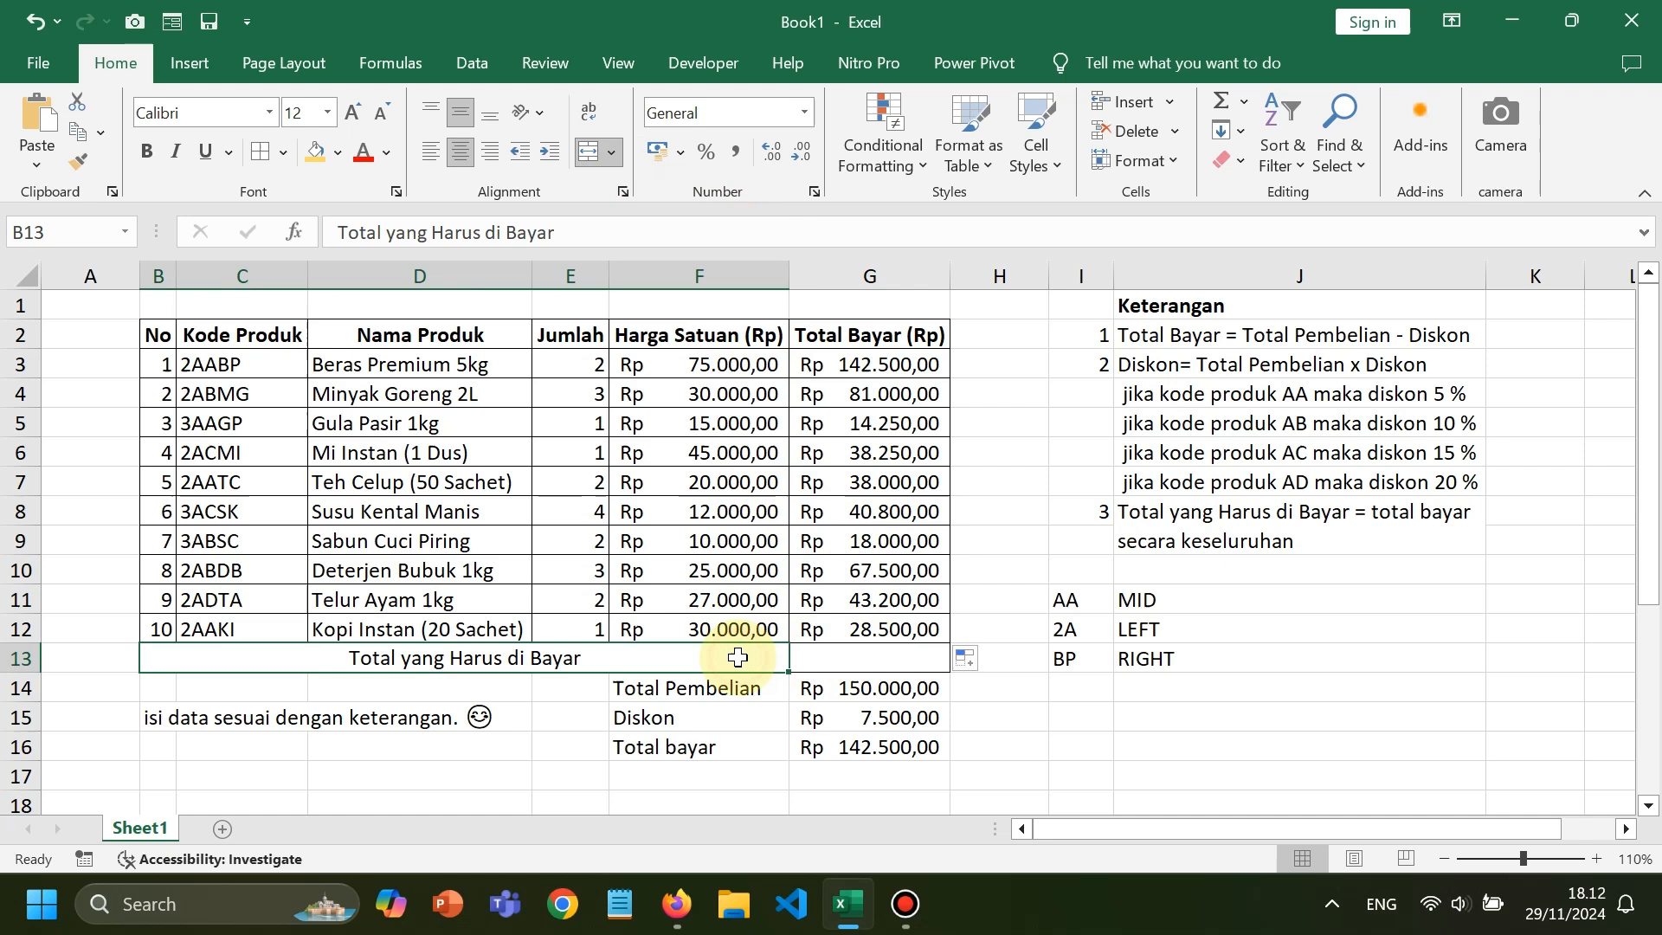
left_click(821, 660)
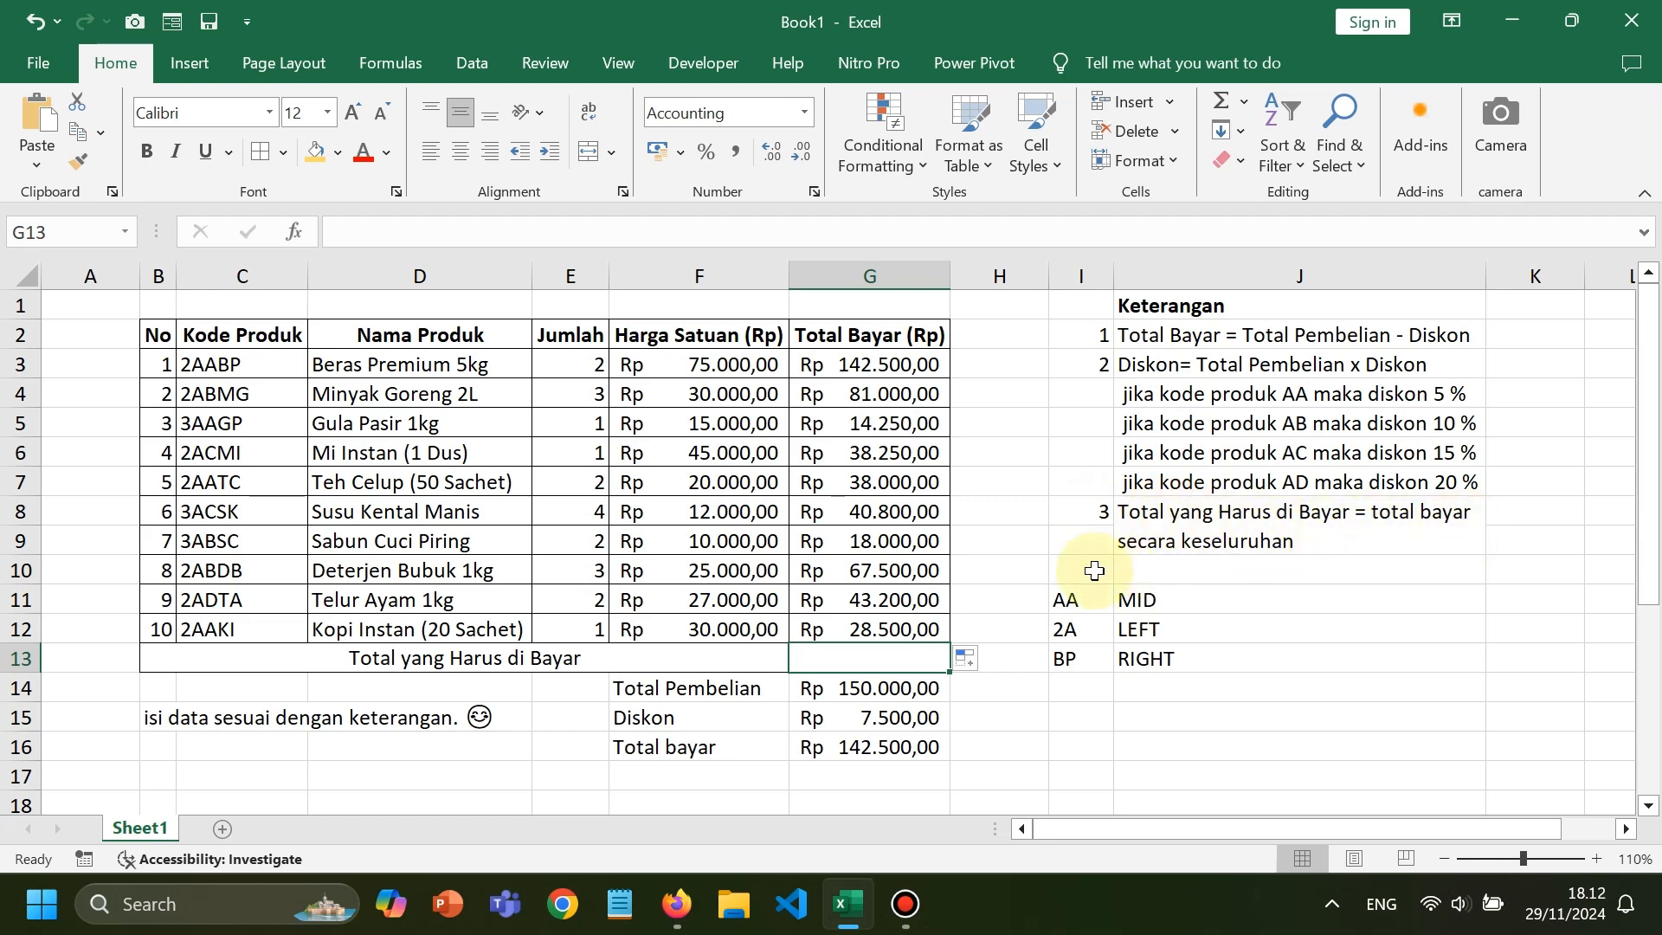
type("=SUM(")
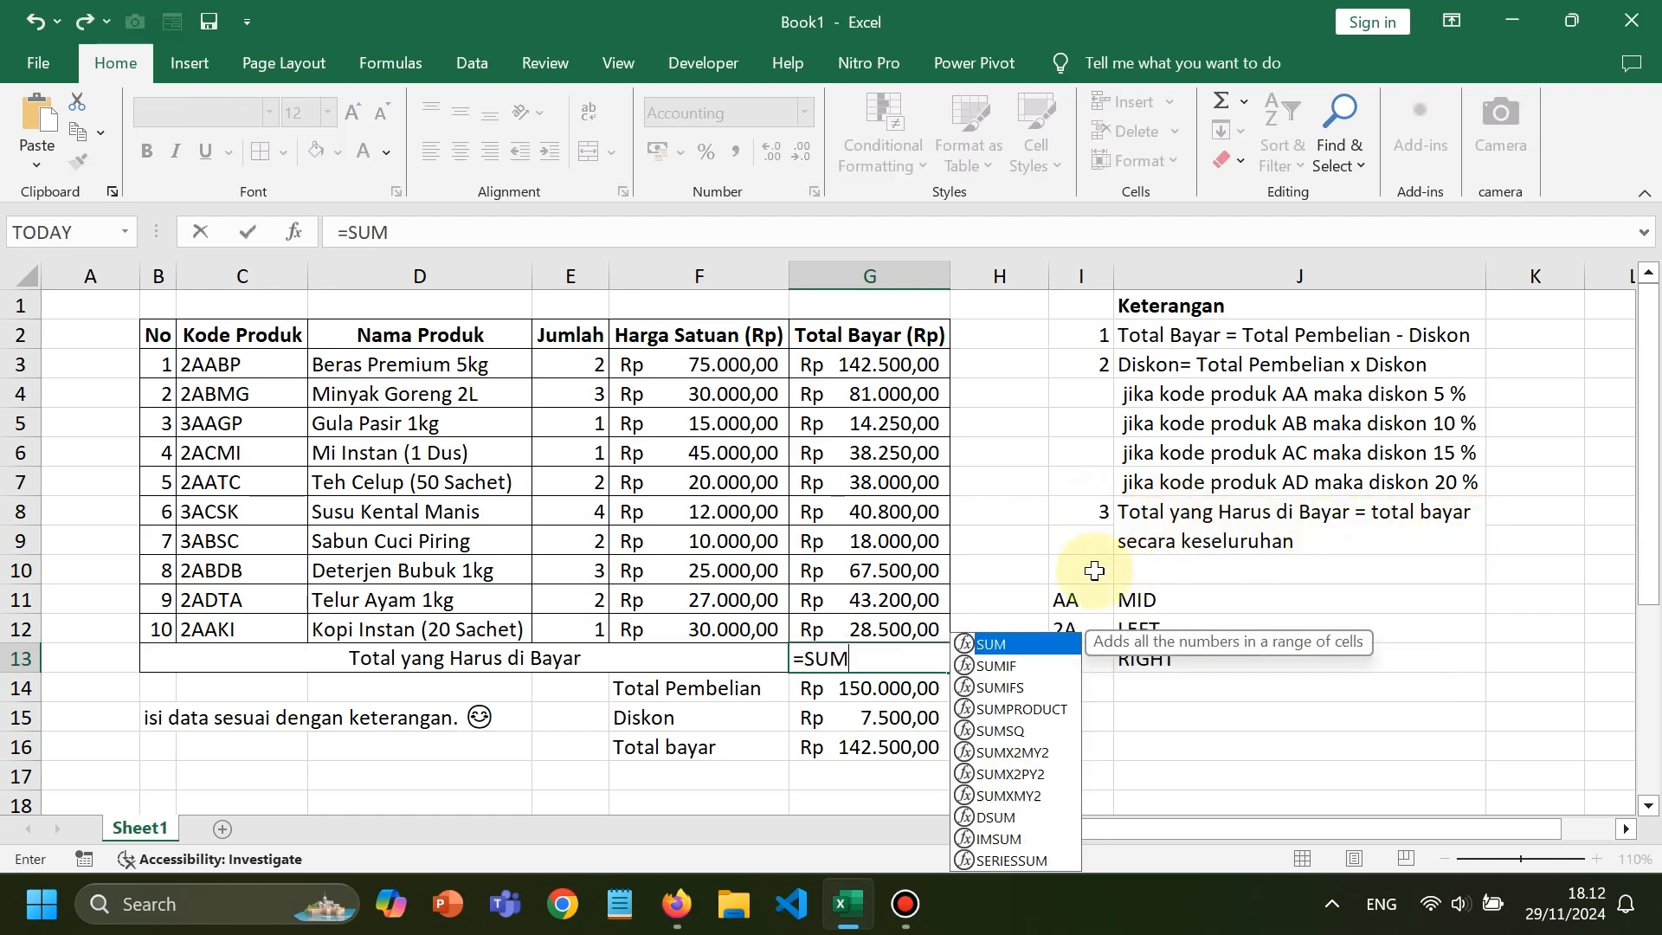
key("Up")
key("shift+Up")
key("shift+Up")
key("shift+Up")
key("shift+Up")
key("shift+Up")
key("shift+Up")
key("shift+Up")
key("shift+Up")
key("shift+Up")
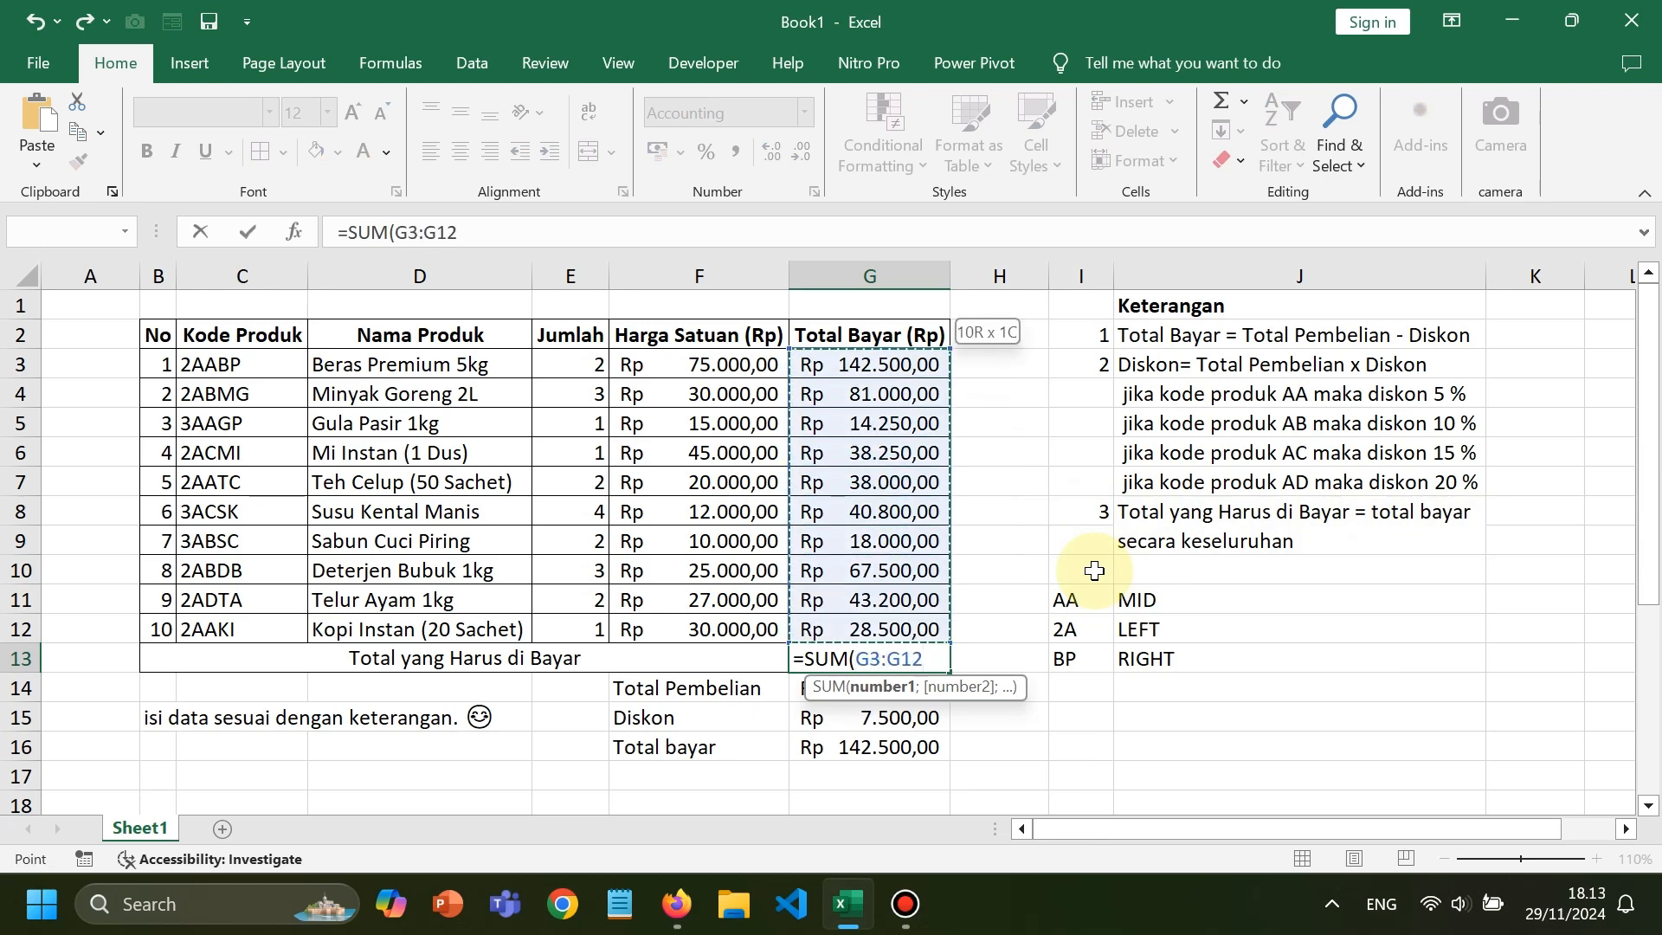
key("Return")
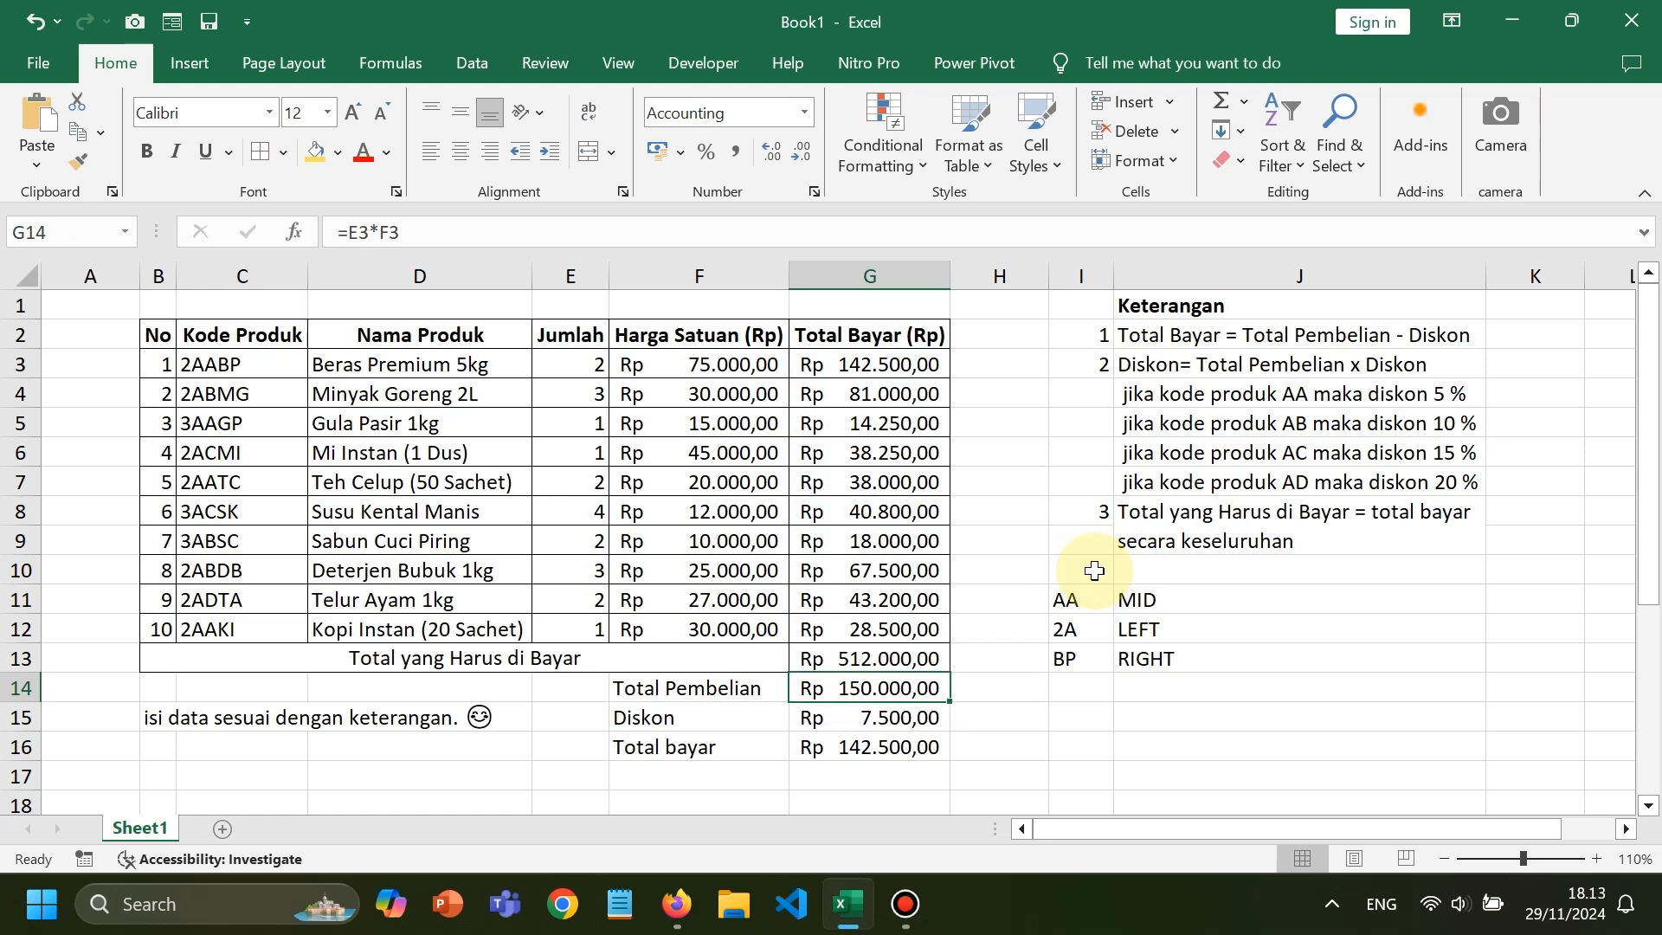
Highlight the grand total in G13 with a gold fill colour
left_click(874, 658)
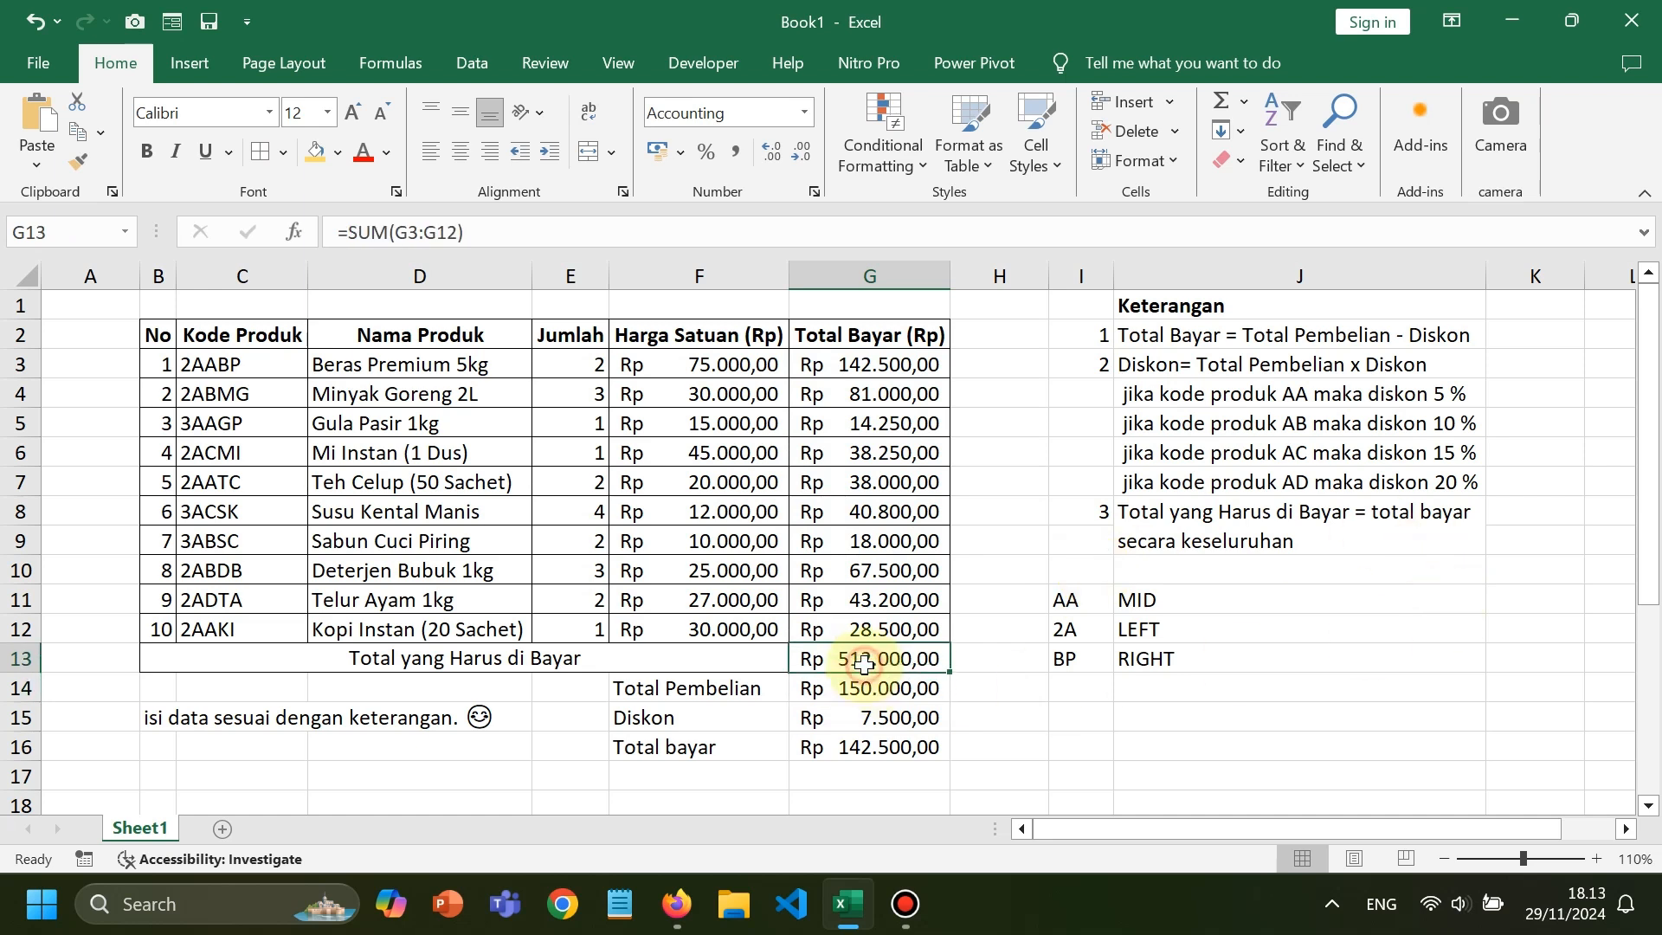
left_click(316, 153)
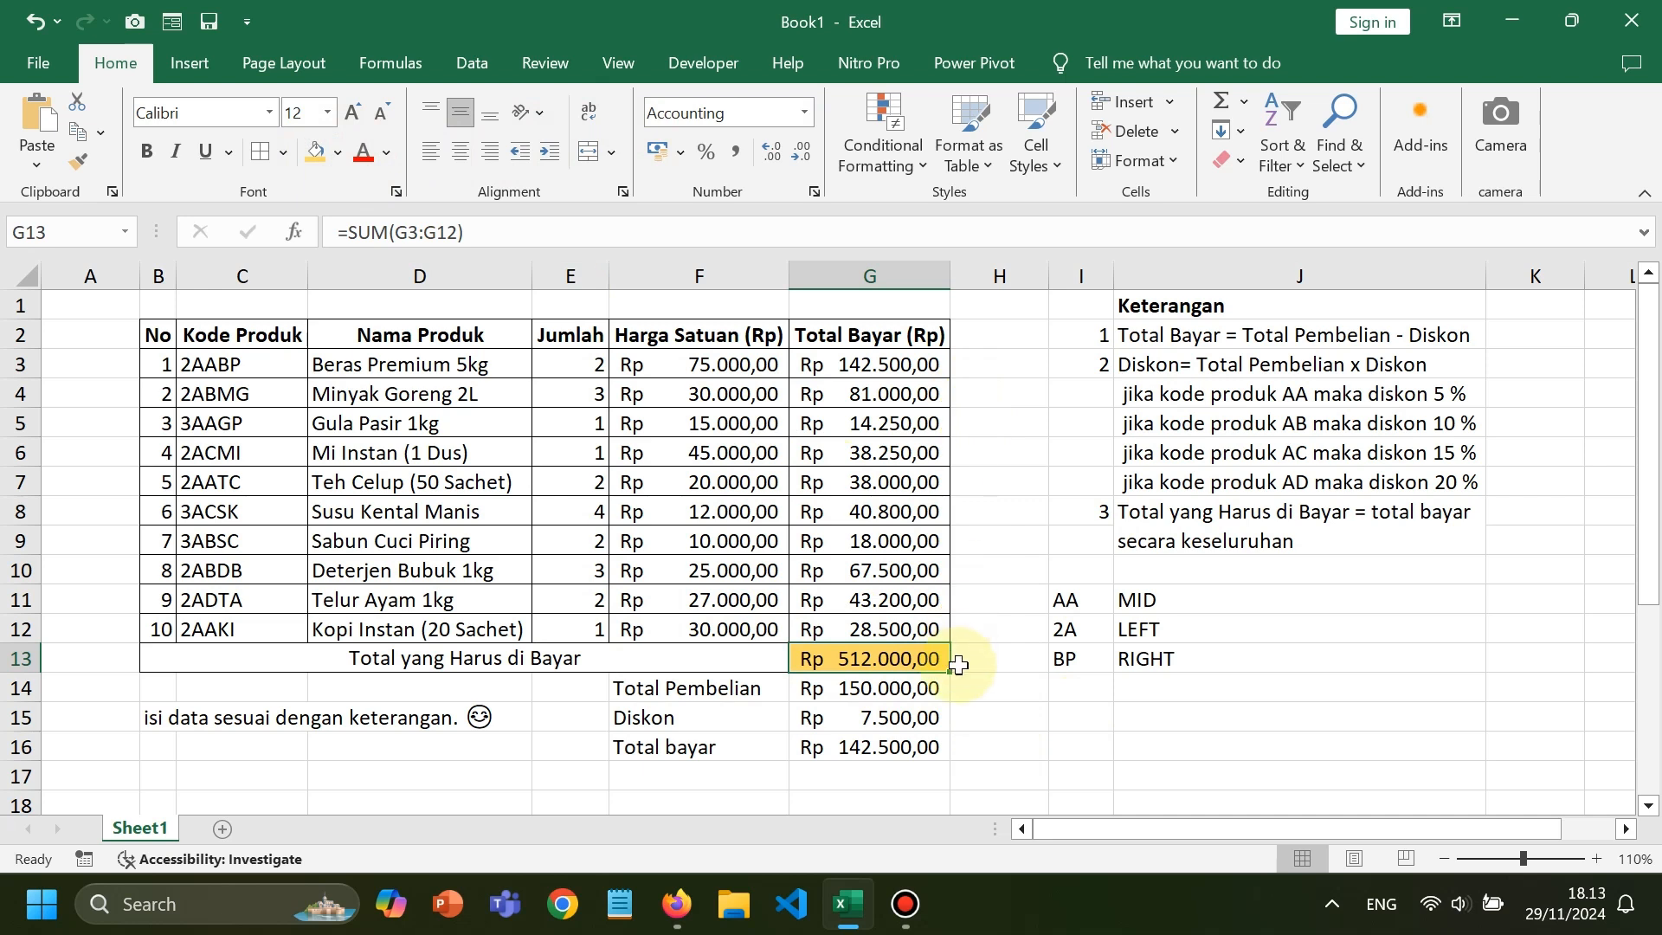
left_click(986, 693)
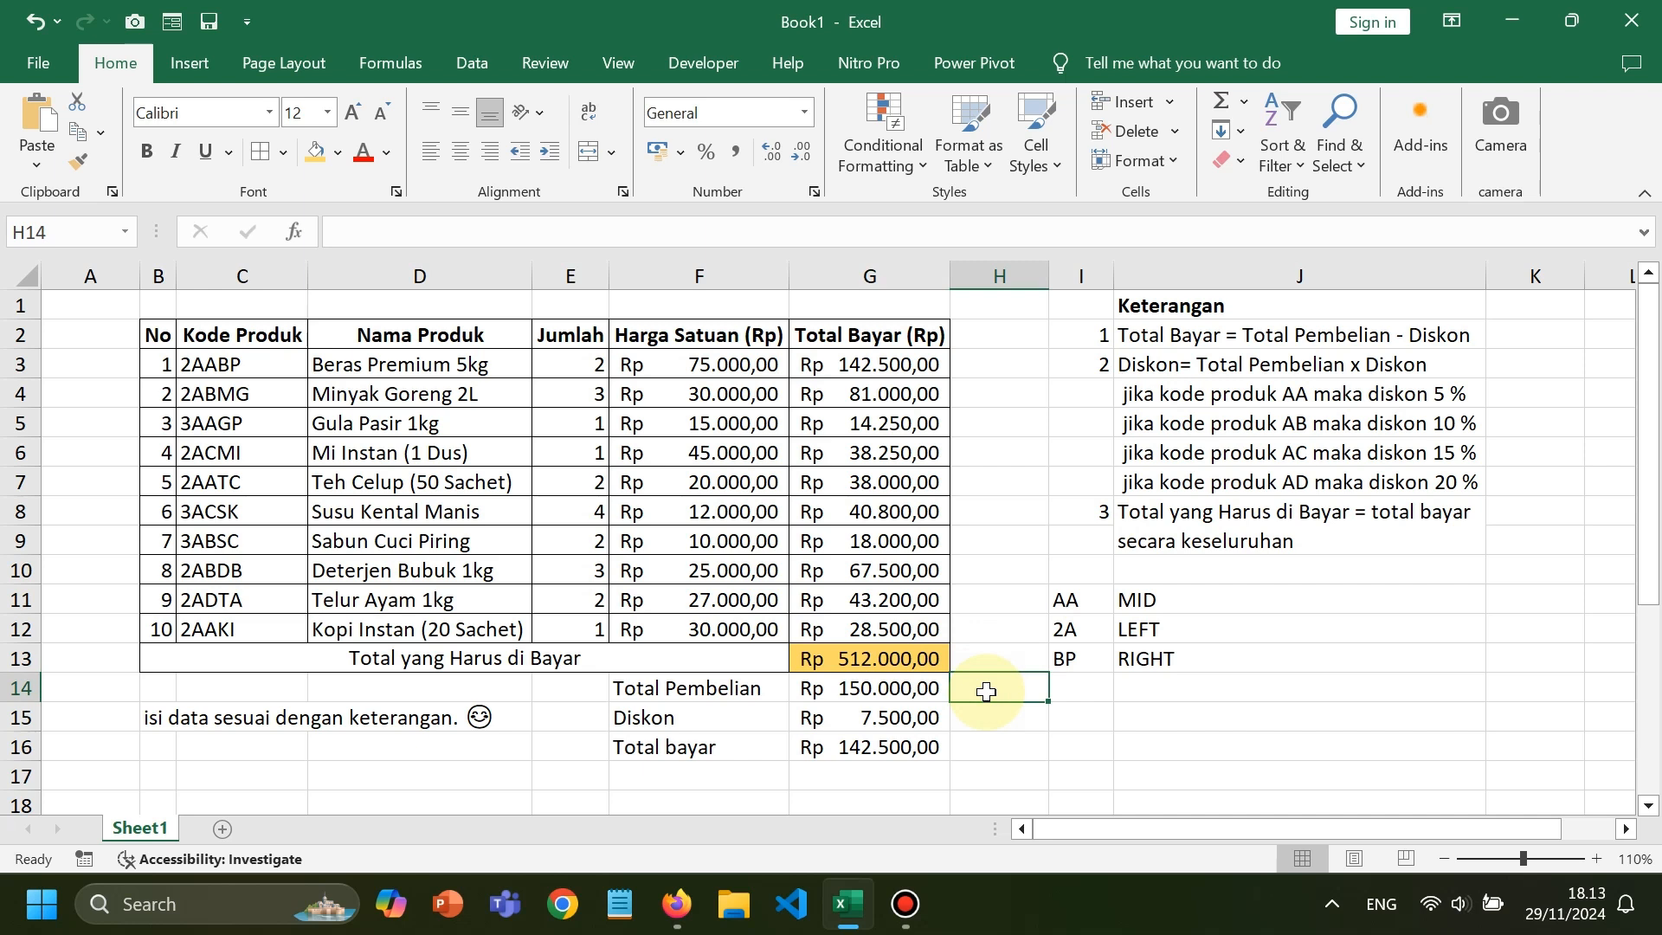
left_click_drag(1074, 601, 1149, 645)
left_click(1170, 691)
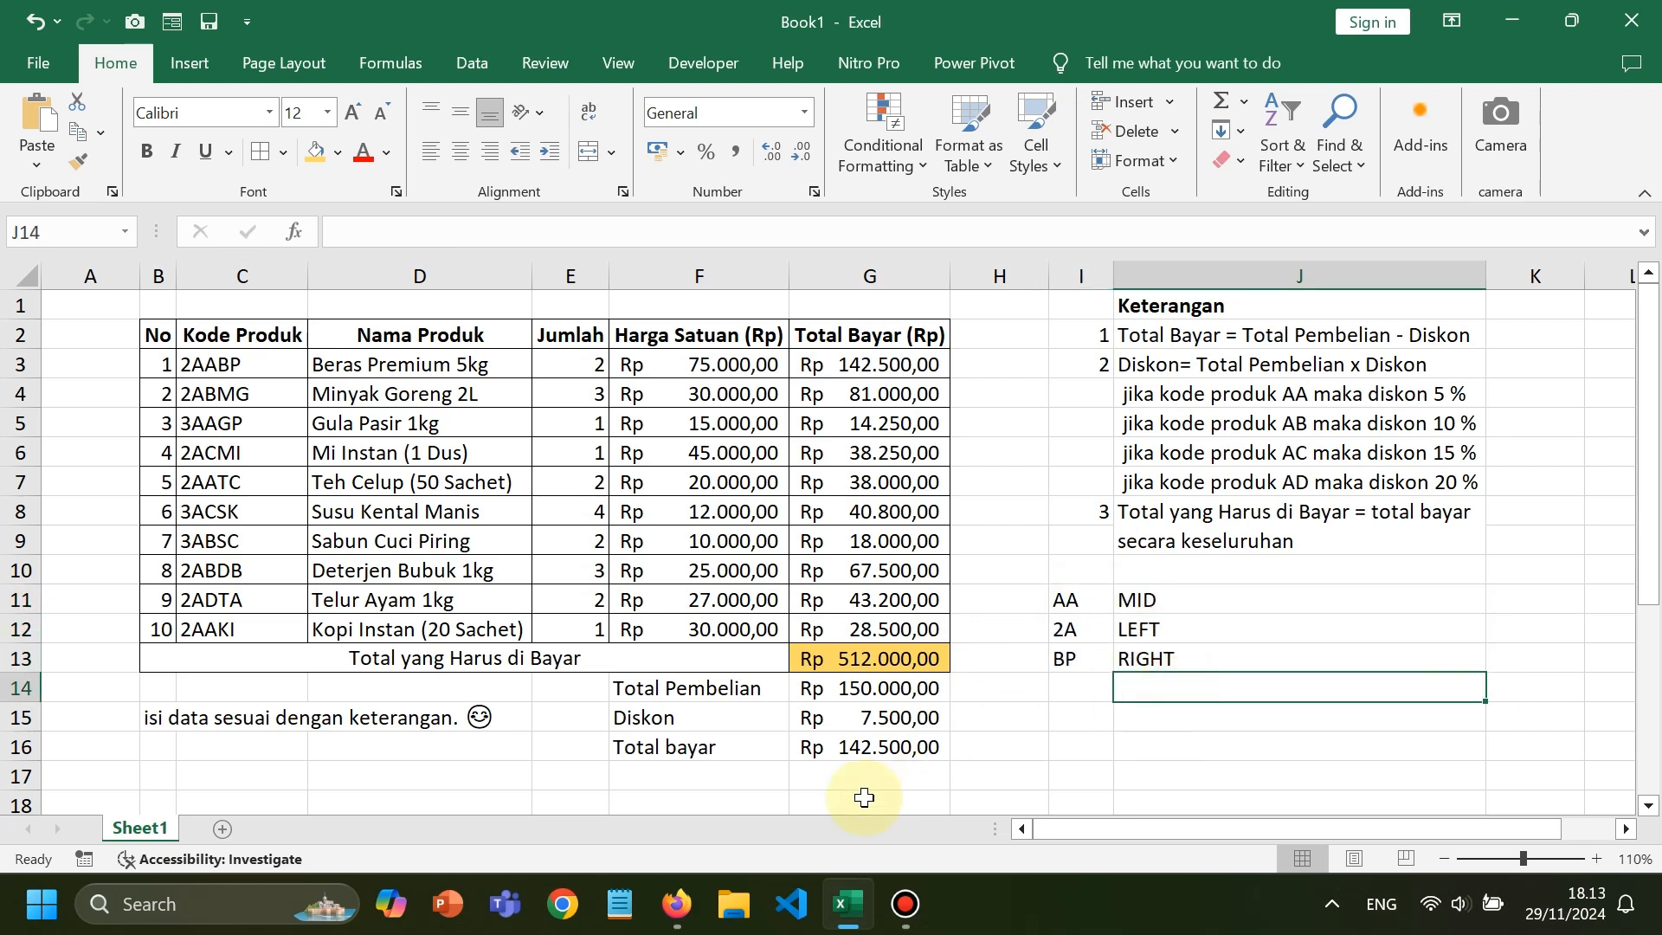
type("1")
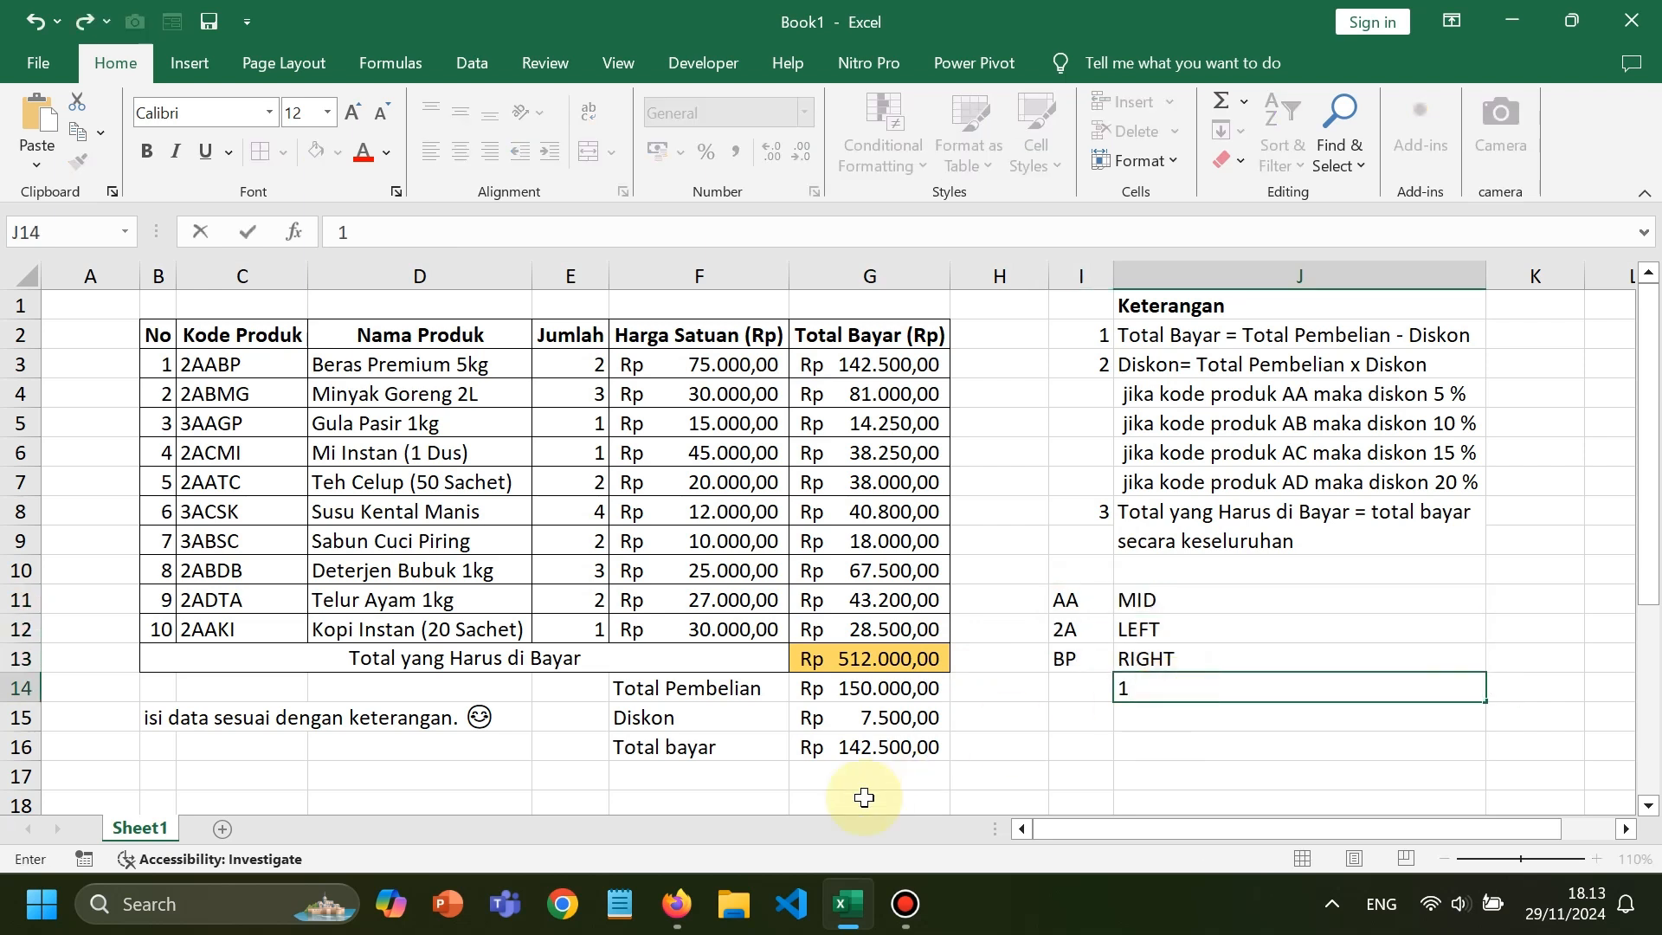
type(". dISKON")
key("Return")
type("2.")
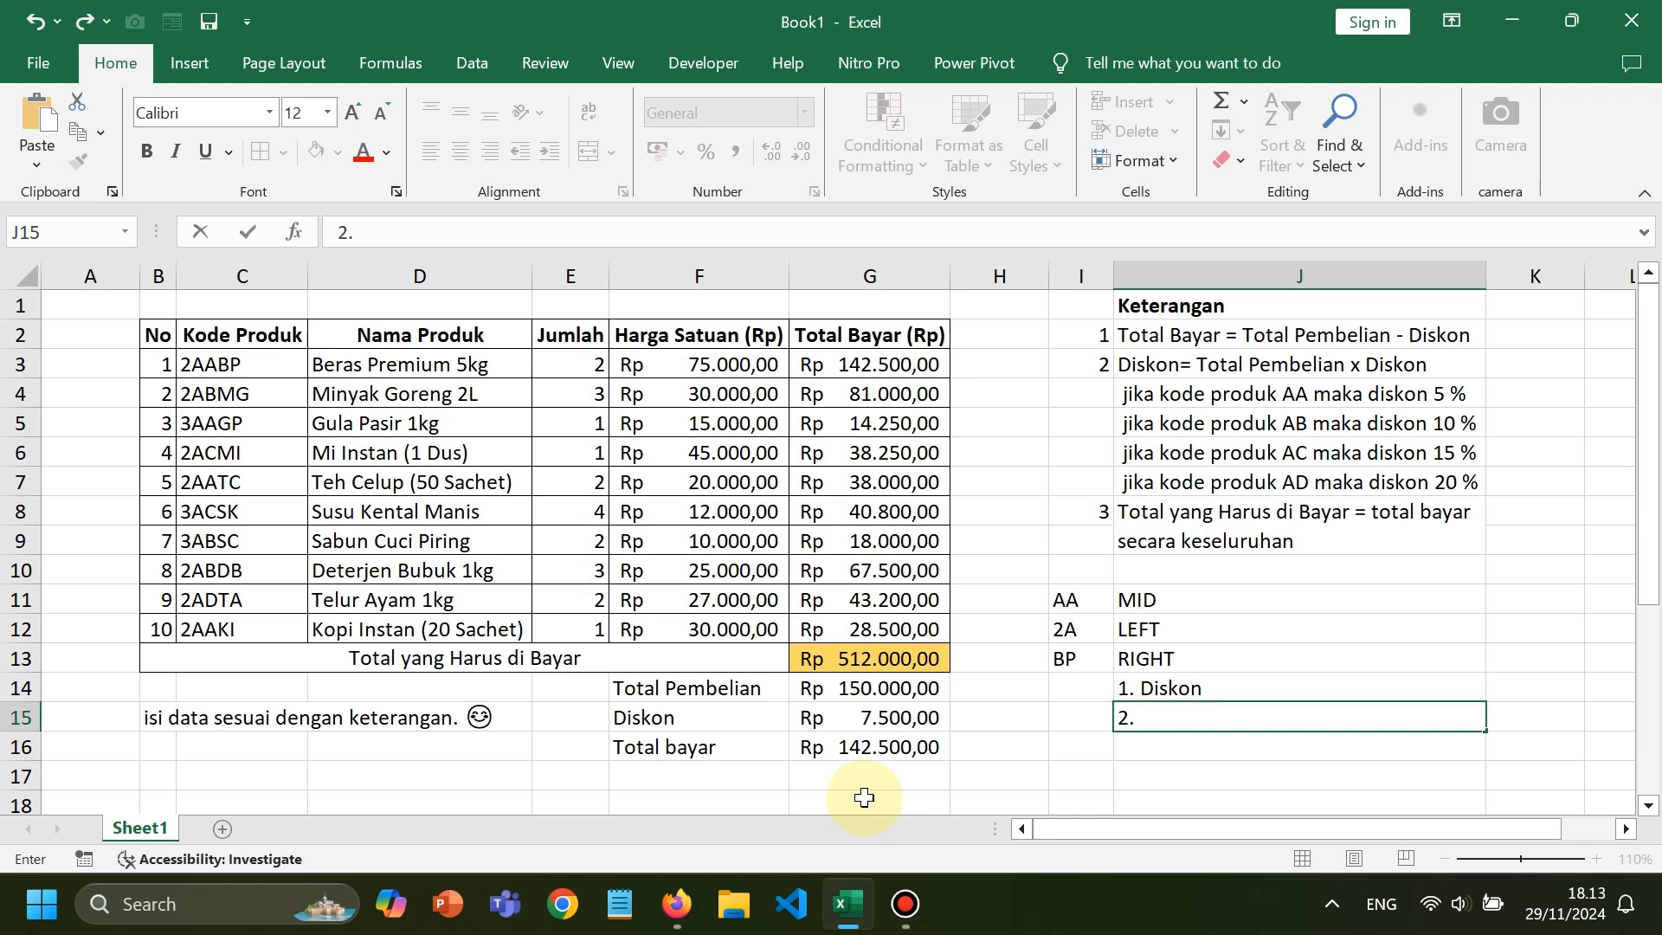
type(" Ttoal")
key("BackSpace")
key("BackSpace")
Enter the notes "1. kode produk" in J14 and "2. diskon" in J15
key("Up")
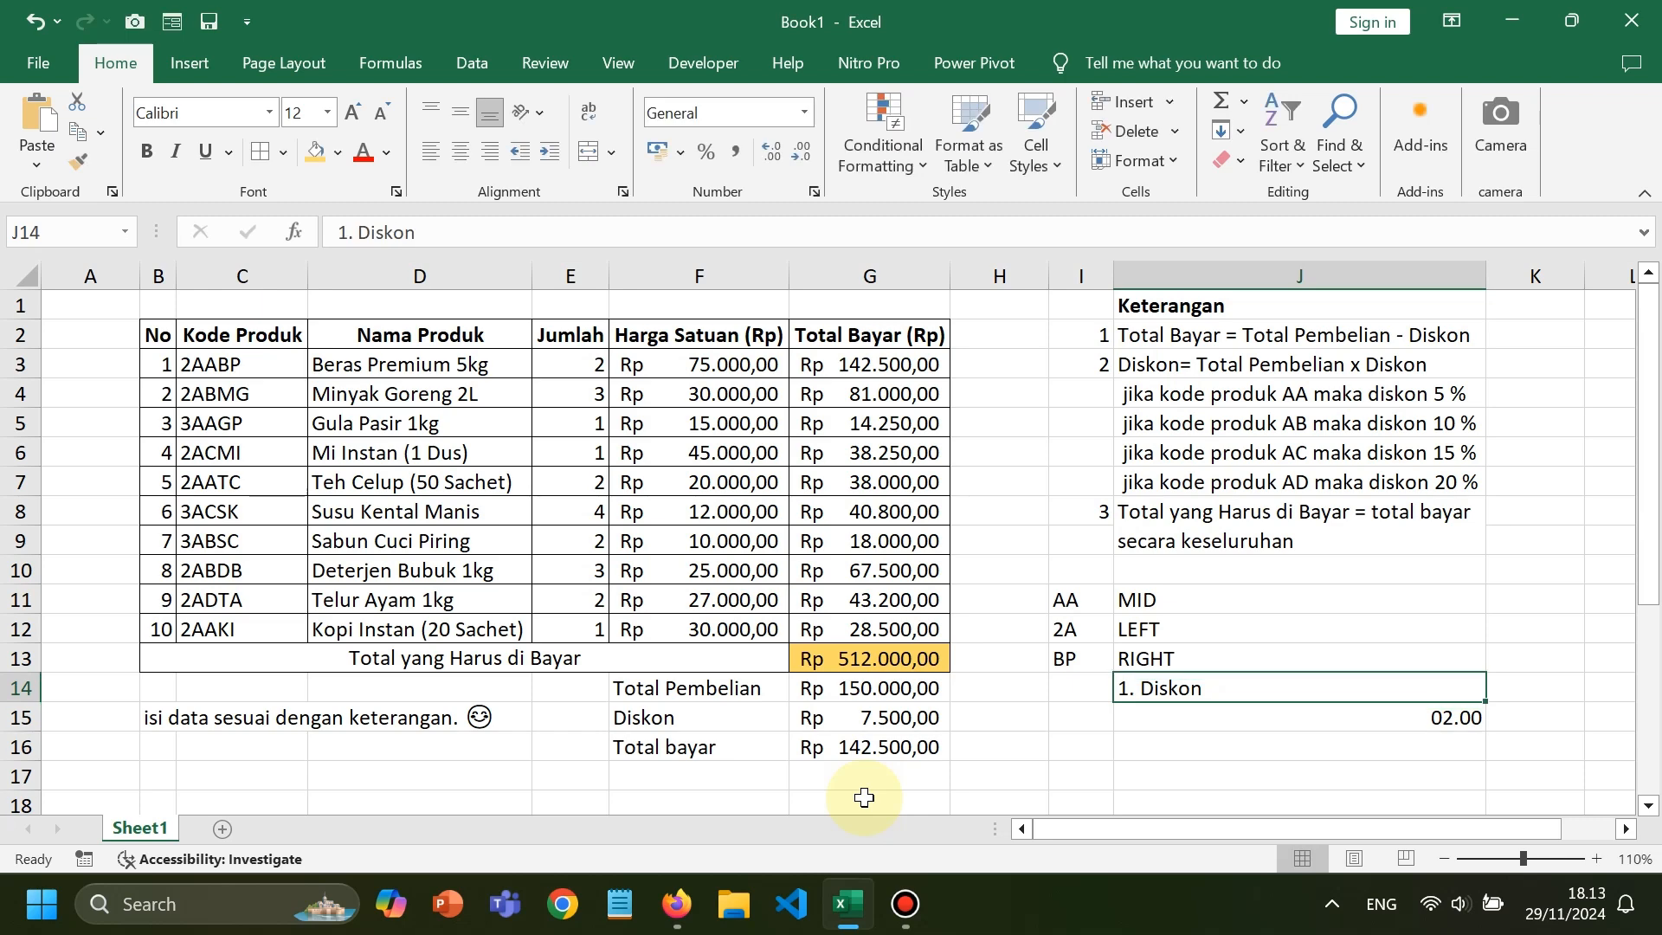
type("1")
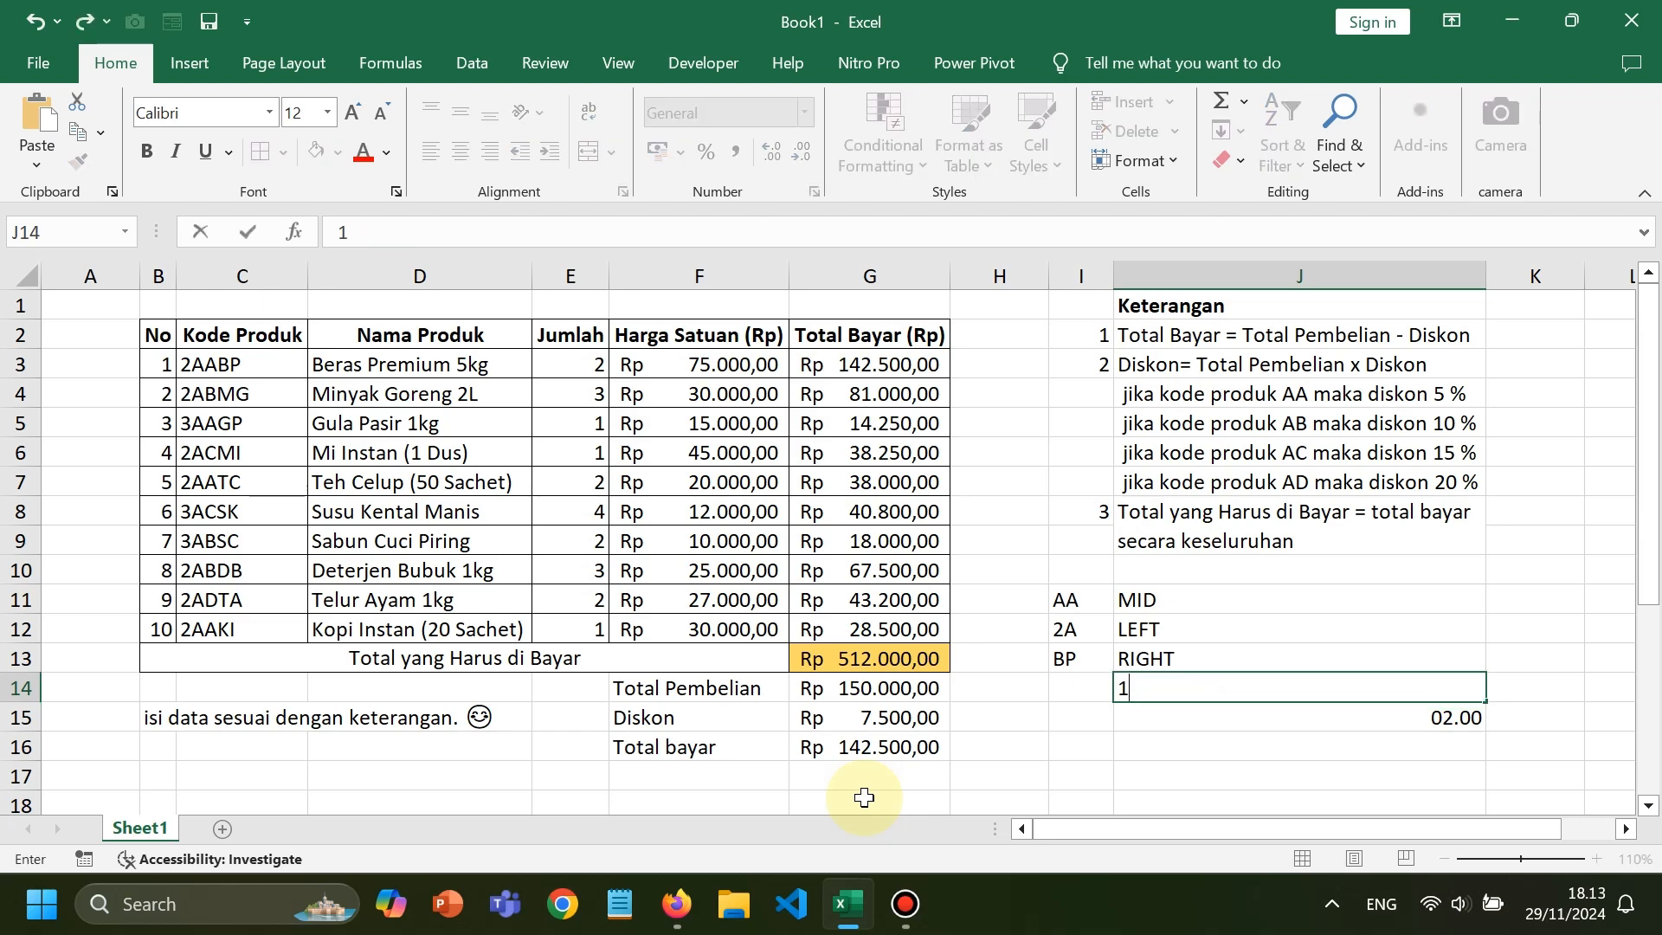
type(". kode p")
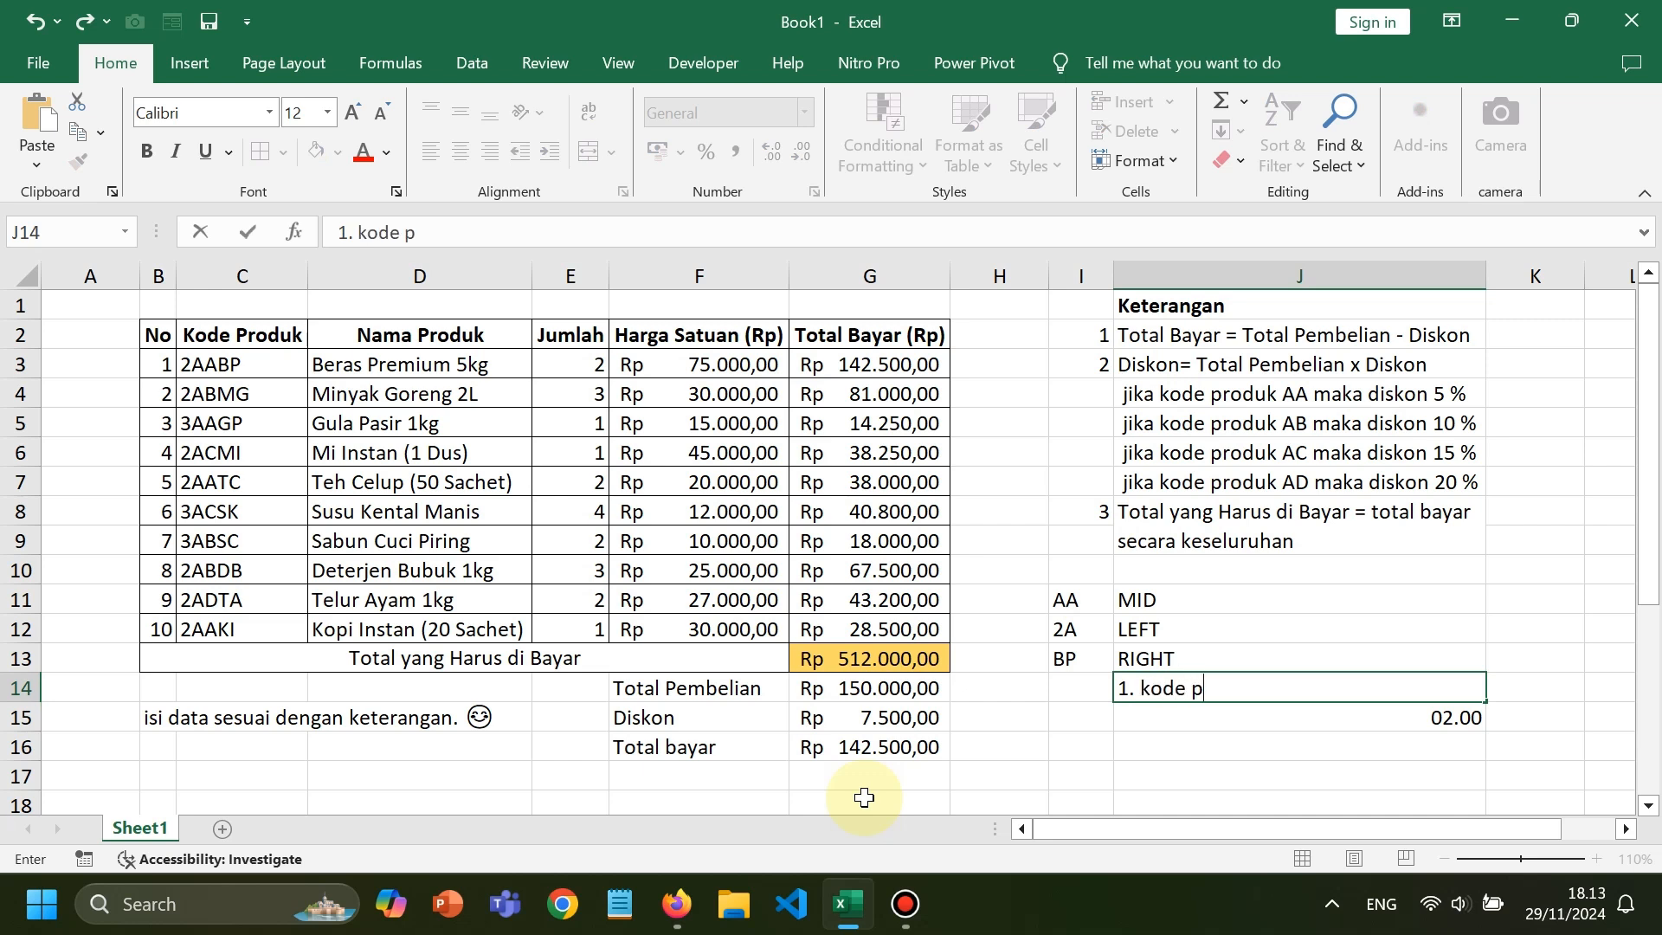
type("roduk")
key("Return")
type("2")
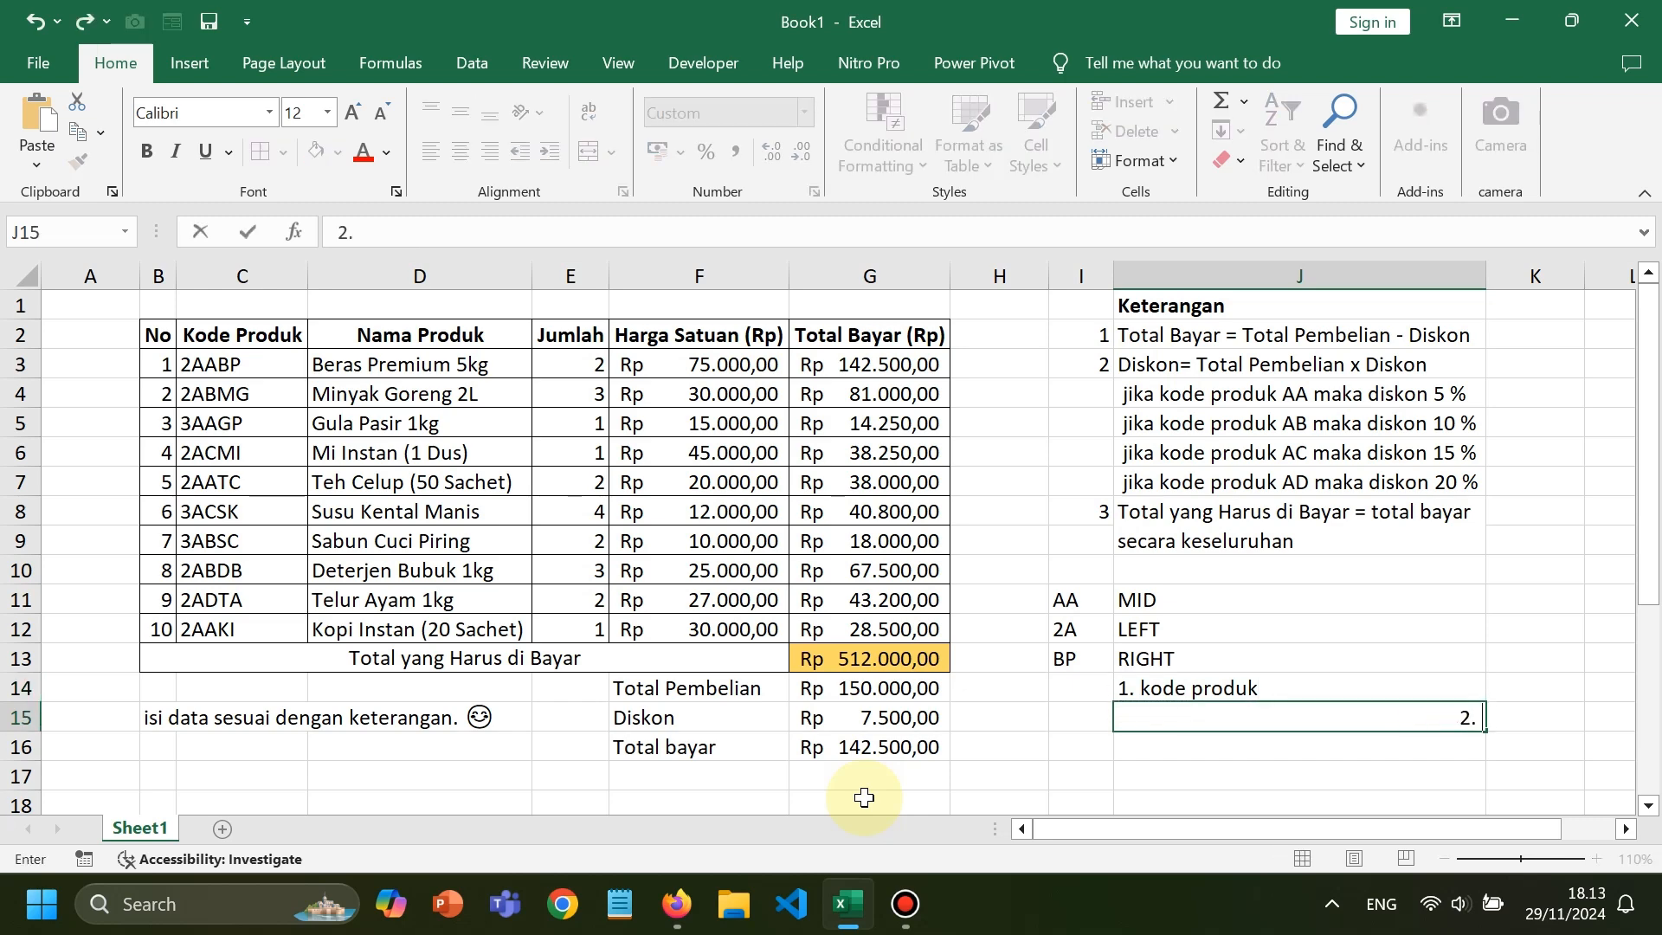
type(". diskon")
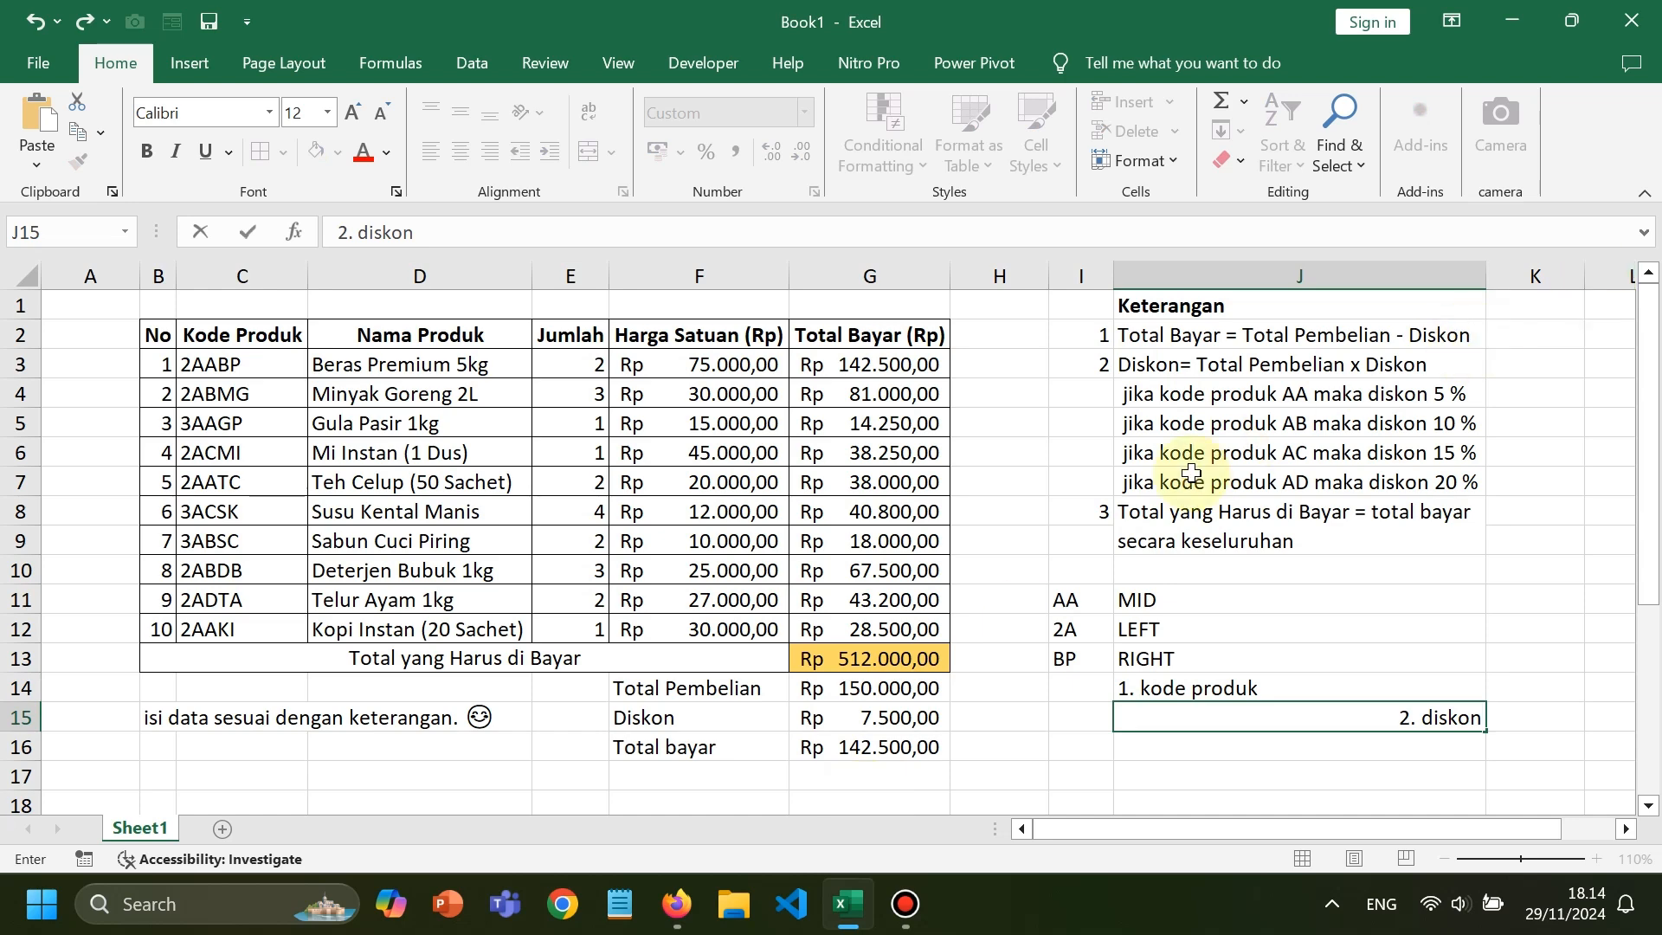
key("Return")
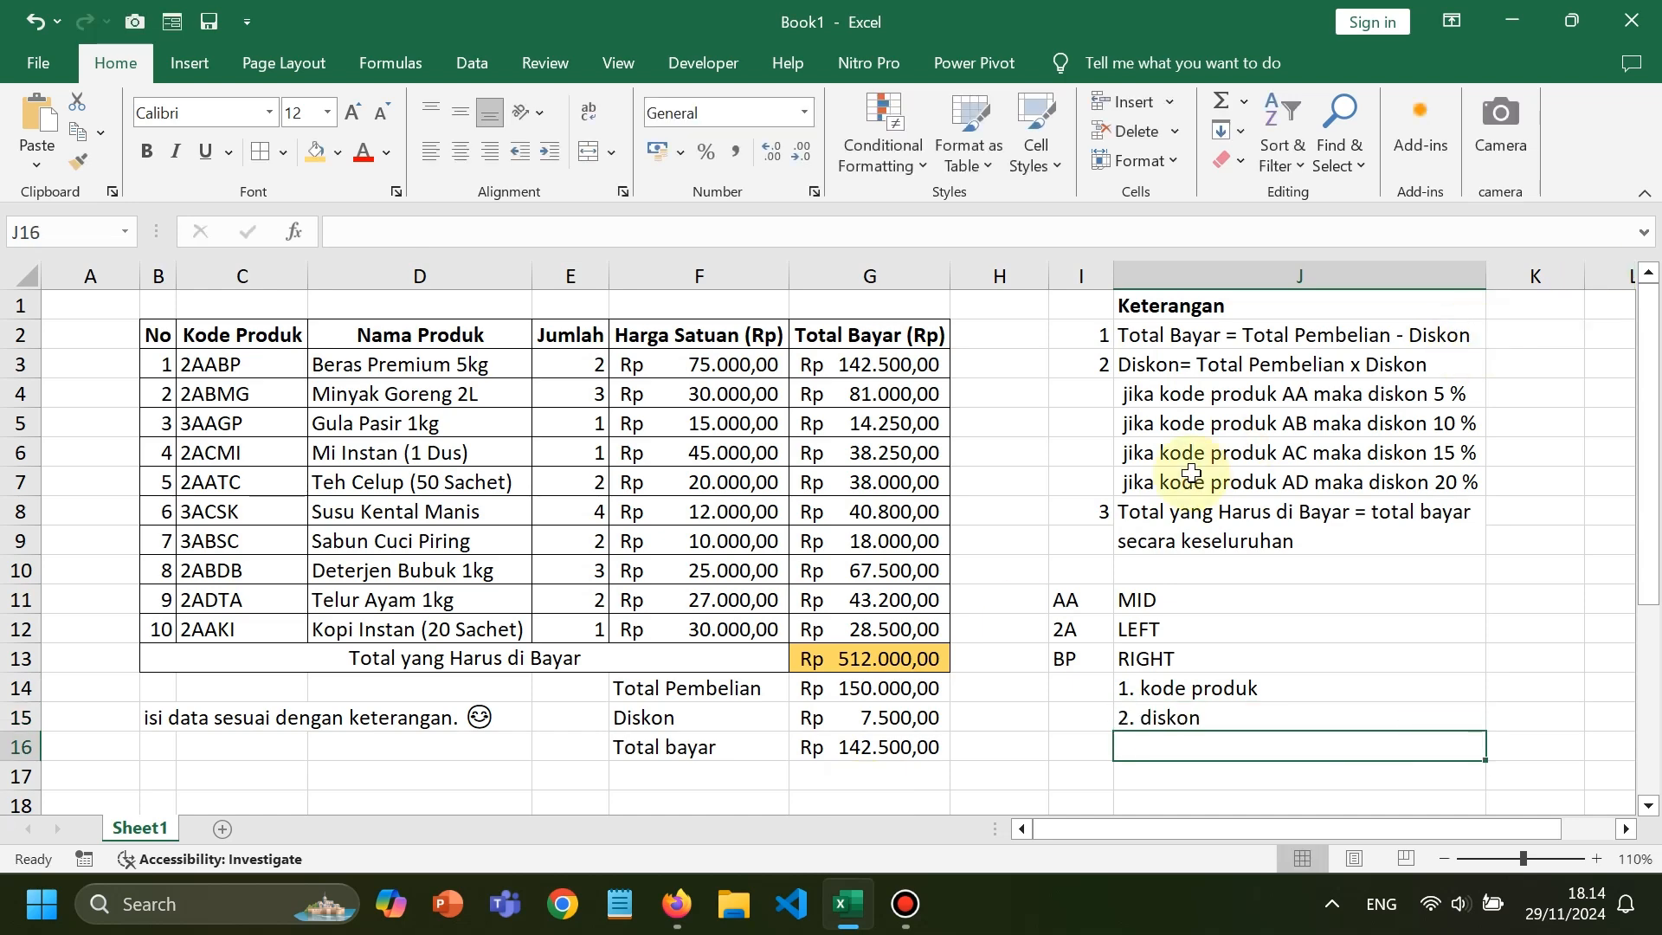
type("3")
key("BackSpace")
type("al d")
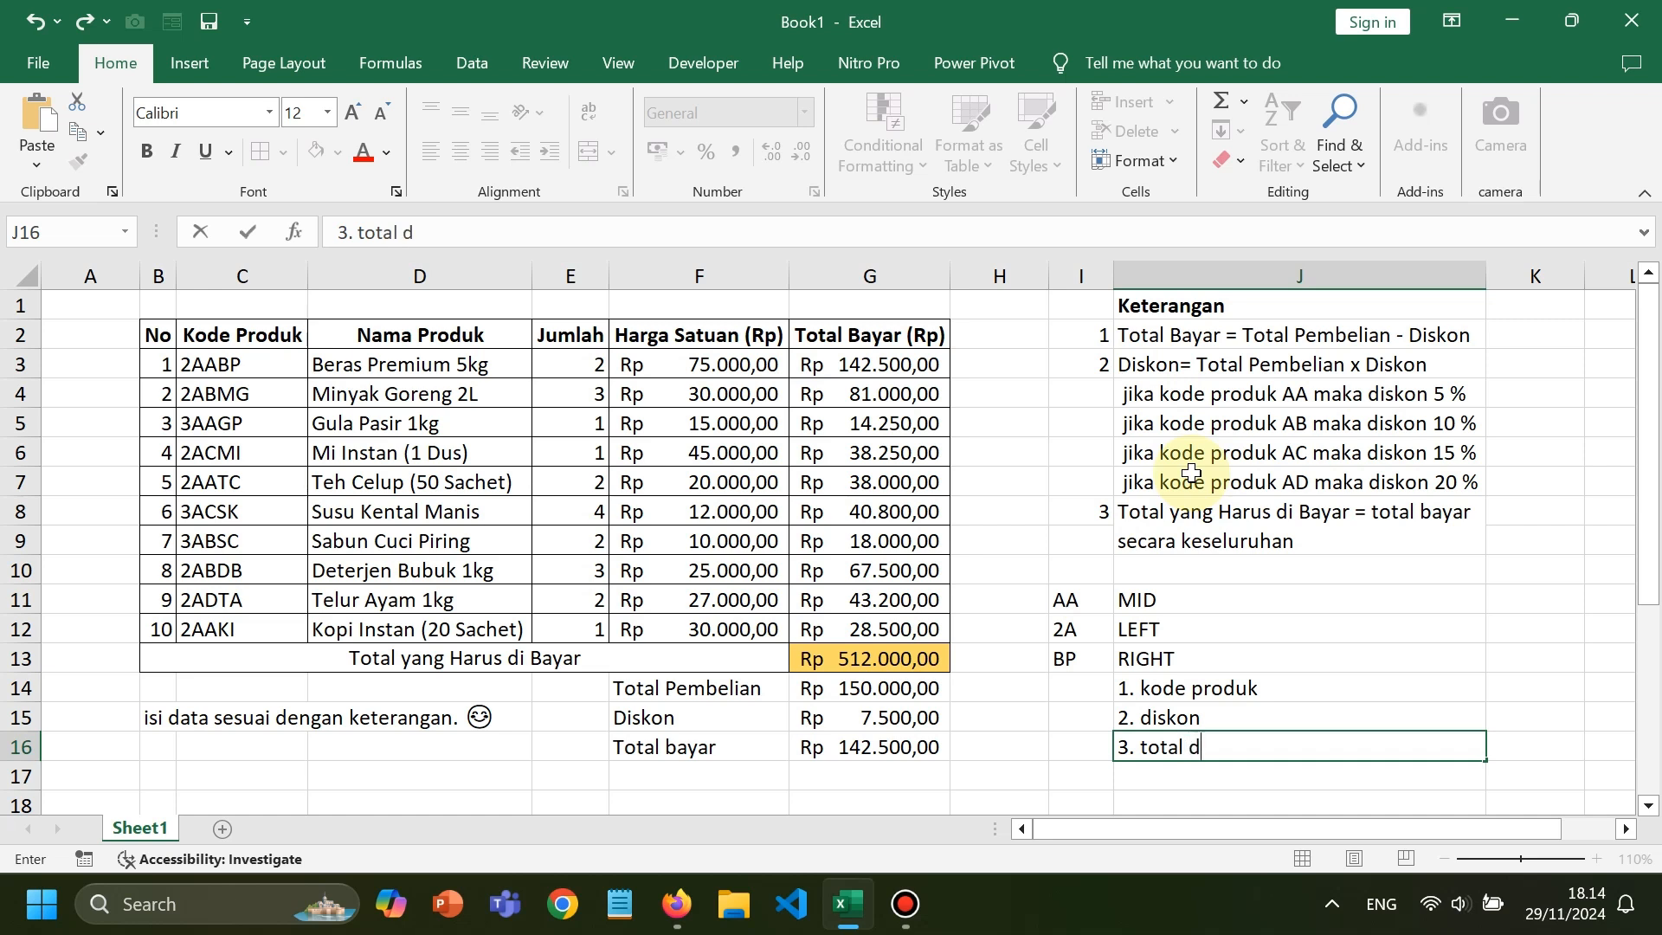
key("BackSpace")
key("BackSpace")
key("BackSpace")
key("BackSpace")
key("BackSpace")
key("BackSpace")
type("d")
key("Home")
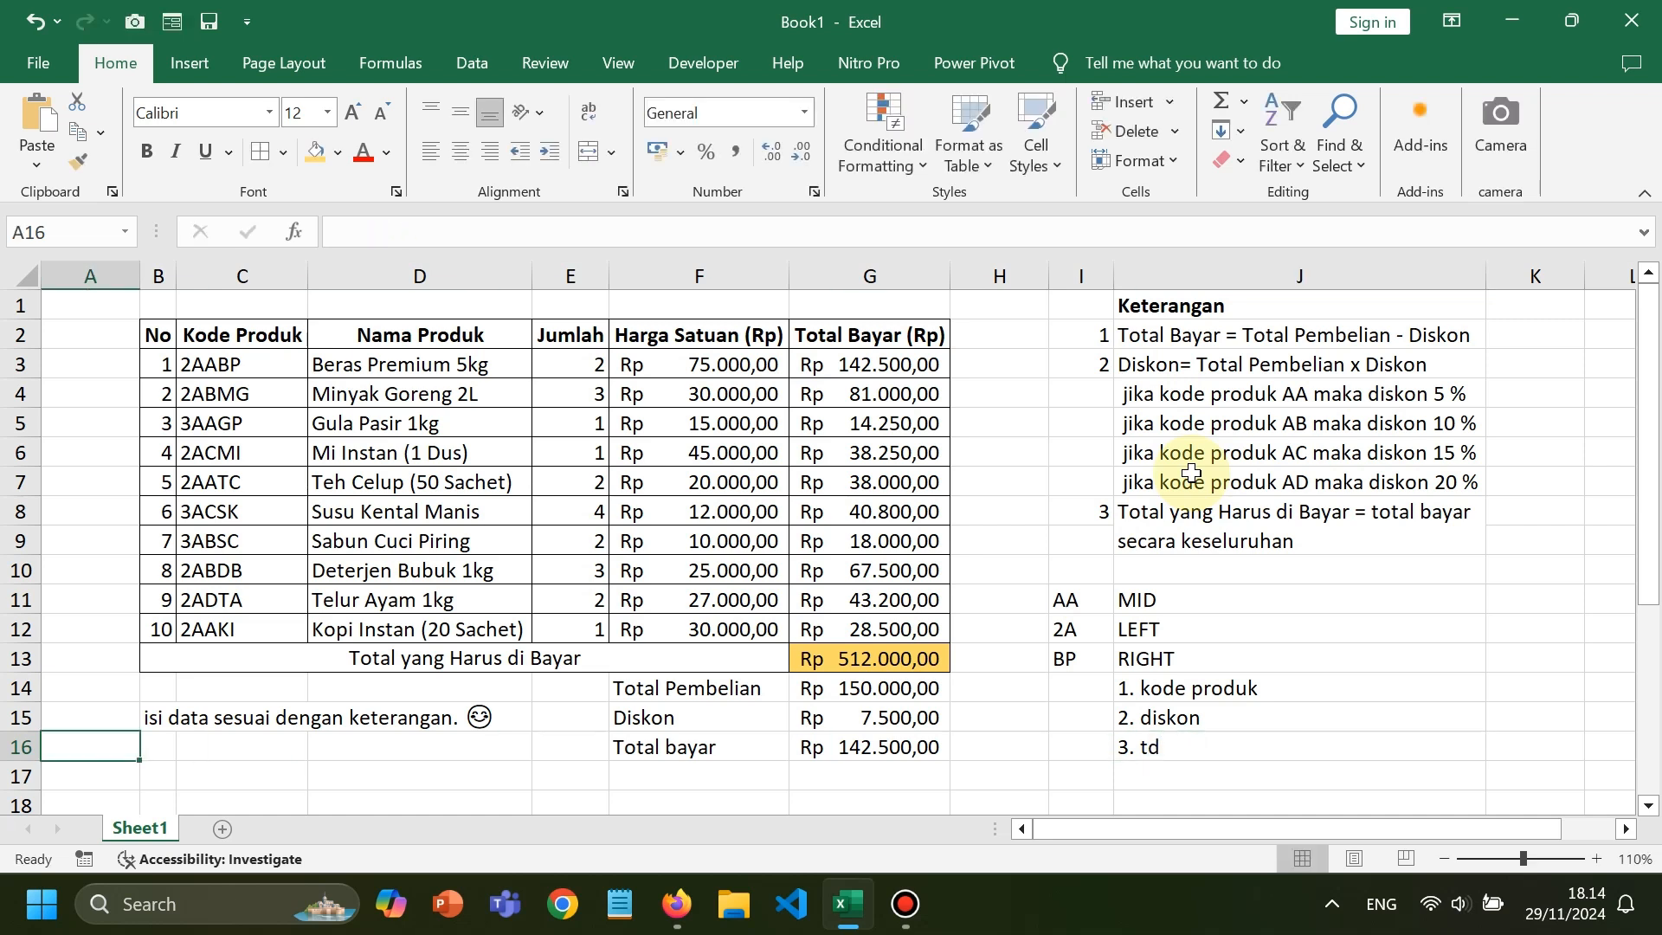
Replace the note in J16 with "3. Diskon = total pembelian x Diskon"
left_click(1257, 740)
type("3. ")
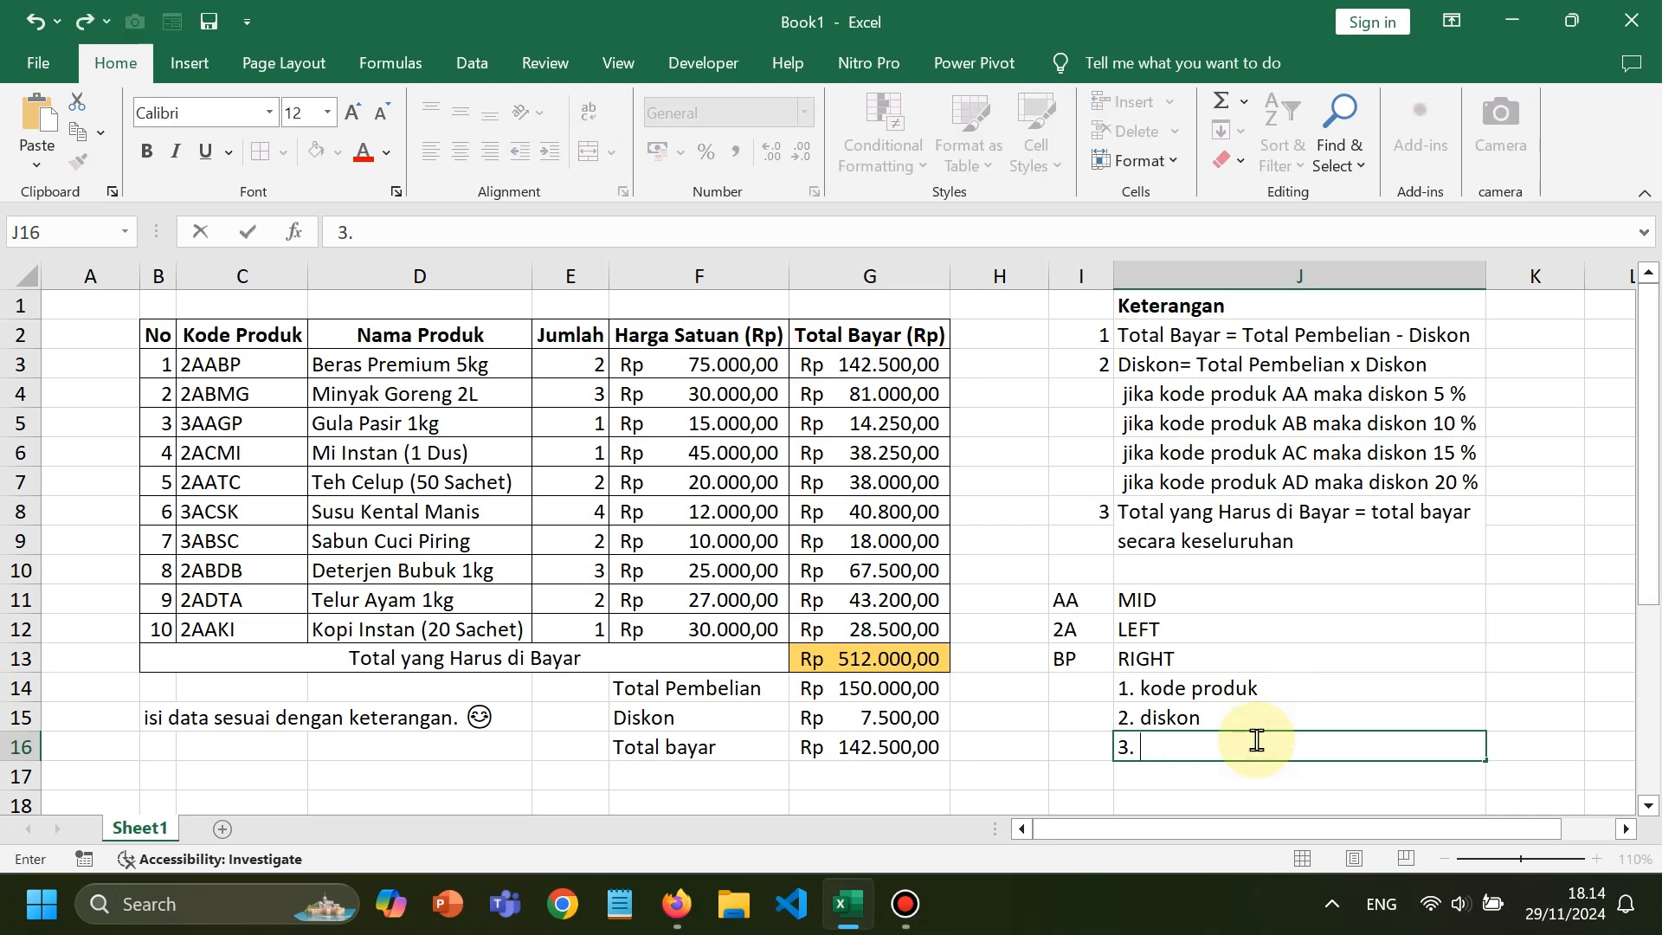
type("Diskon = tot")
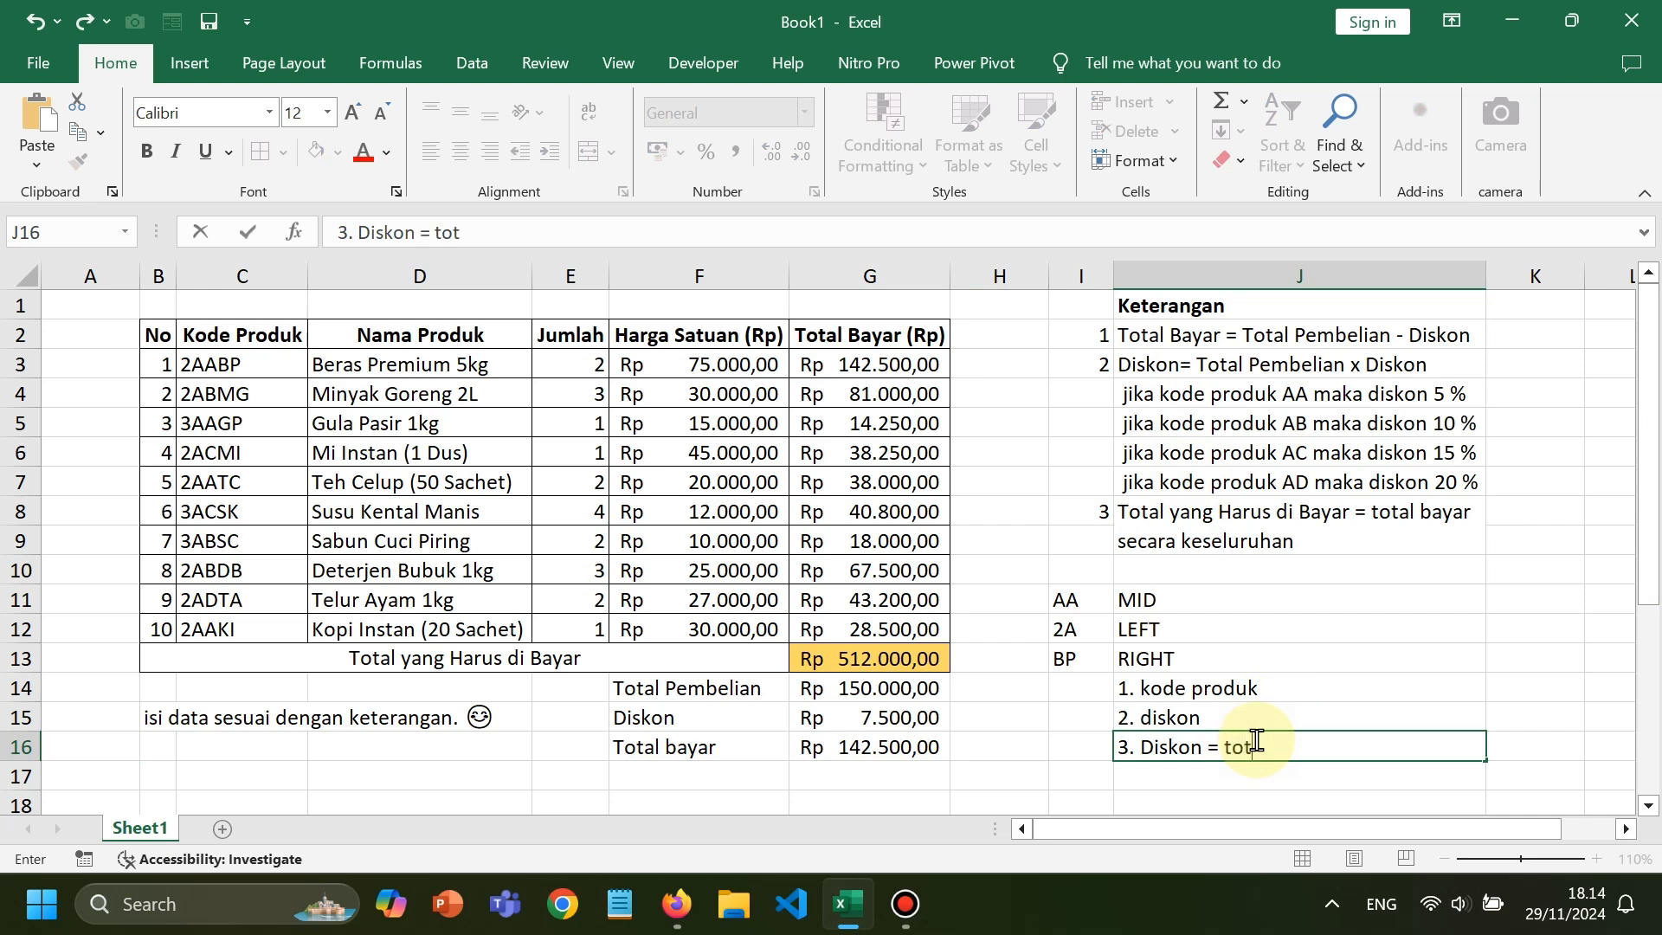
type("al pemeb")
key("BackSpace")
key("BackSpace")
type("berli")
key("BackSpace")
key("BackSpace")
key("BackSpace")
type("lian")
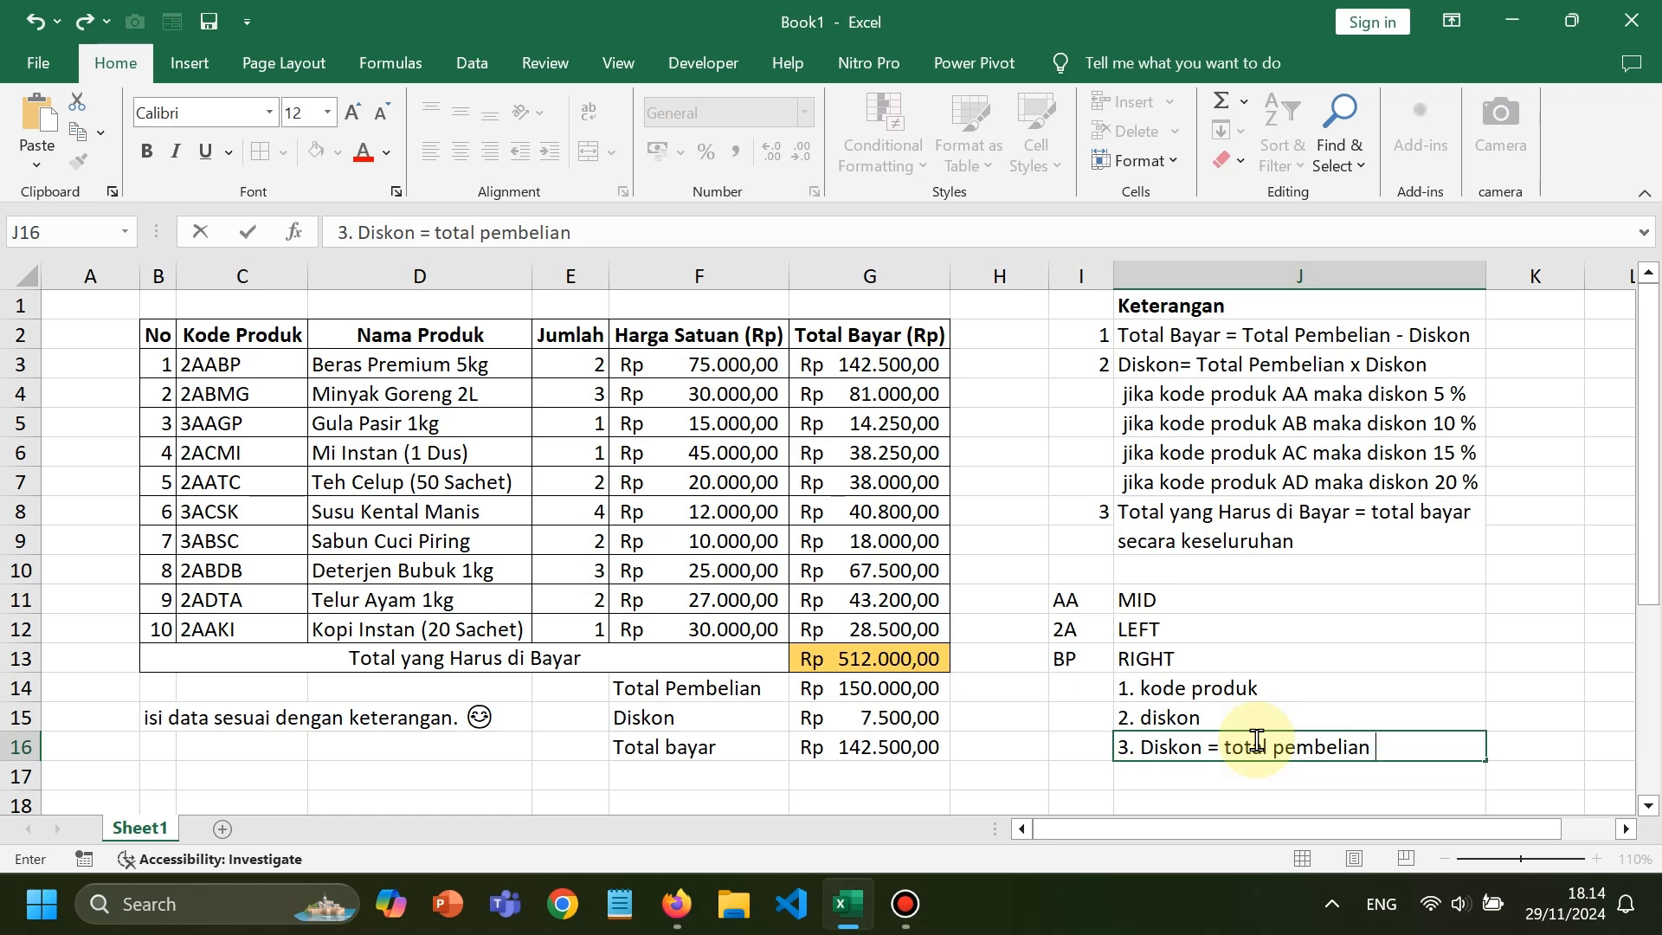
type(" x Diskon")
key("Return")
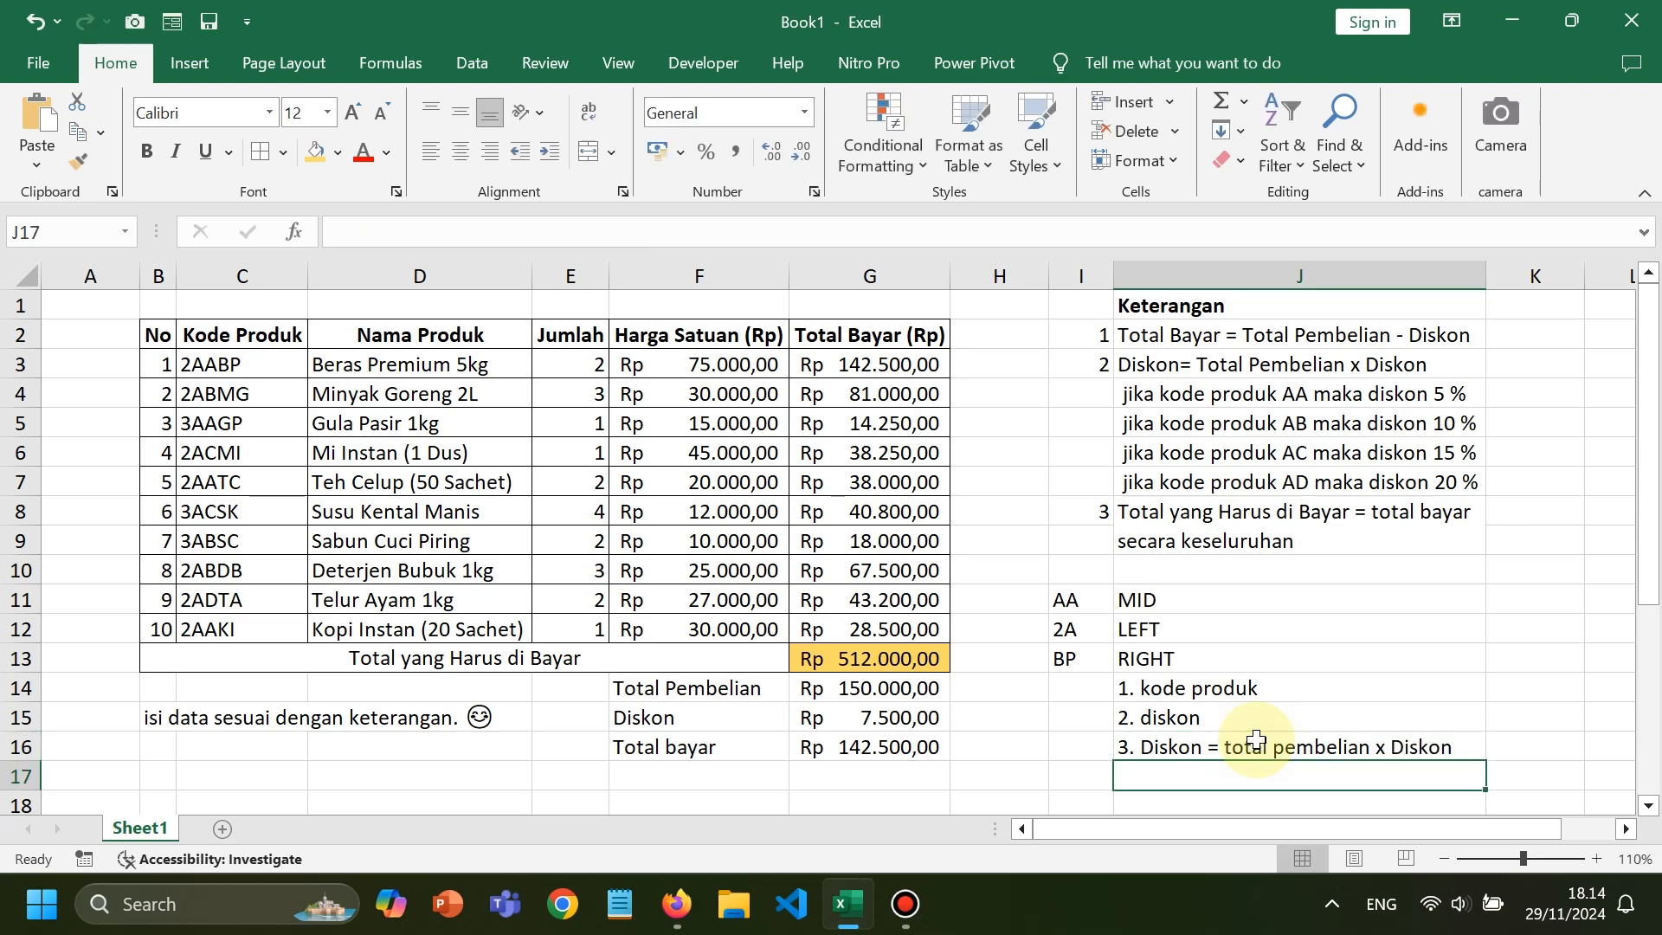
Add the note "4. Total Bayar" in J17
type("4. ")
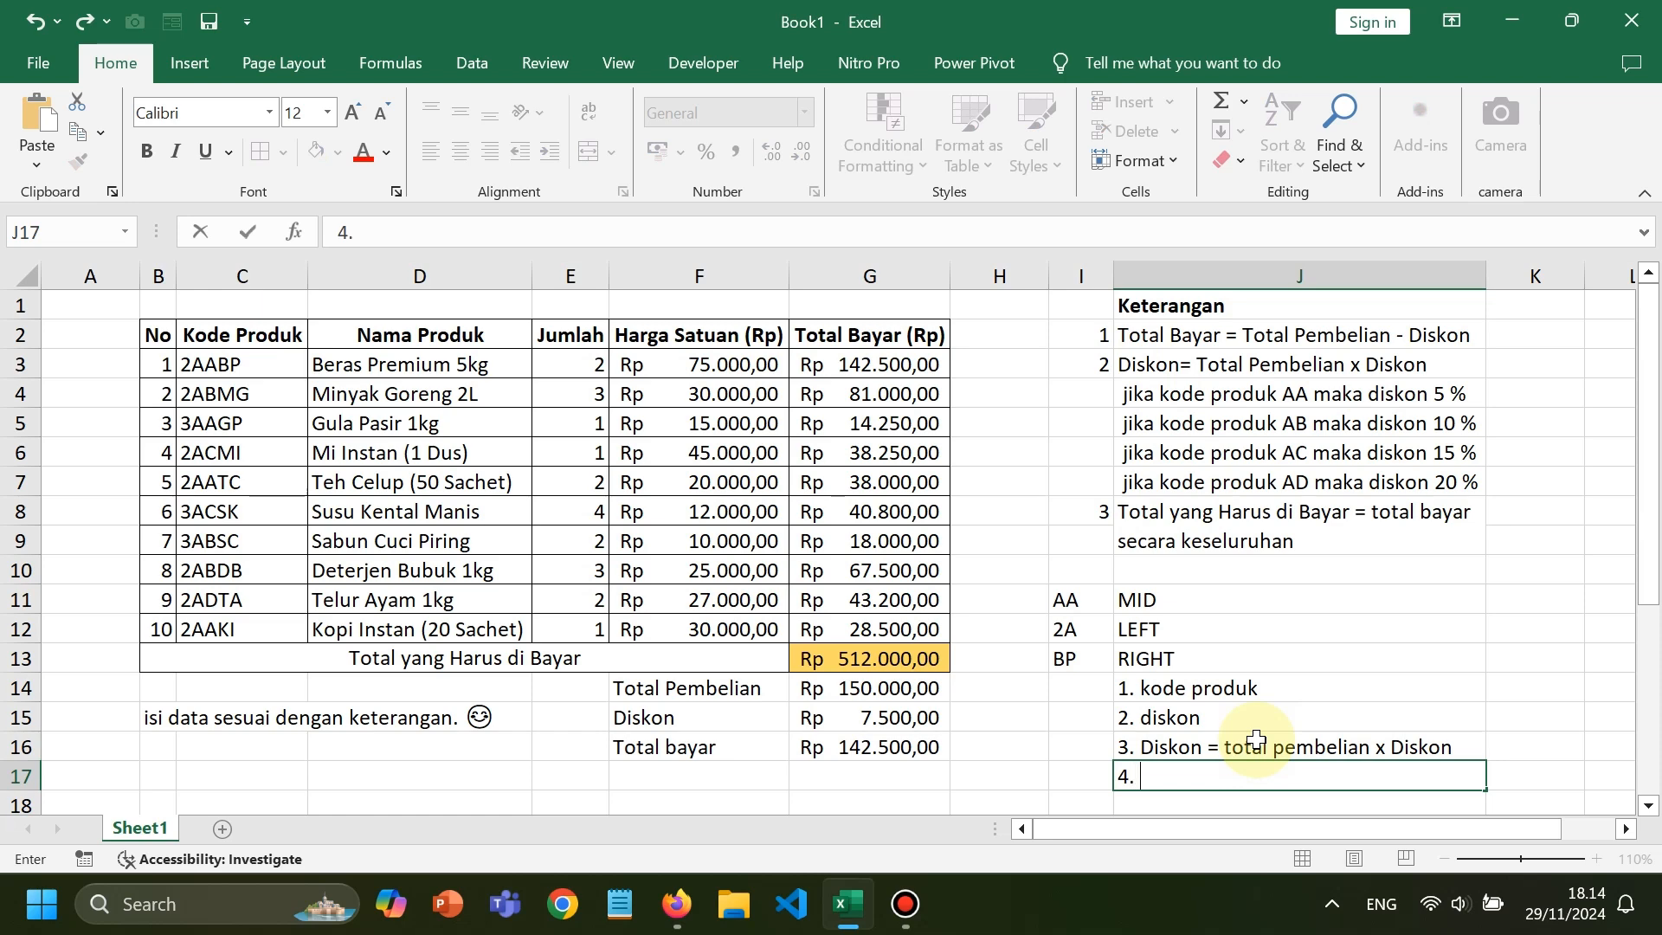
type("Total Bayar")
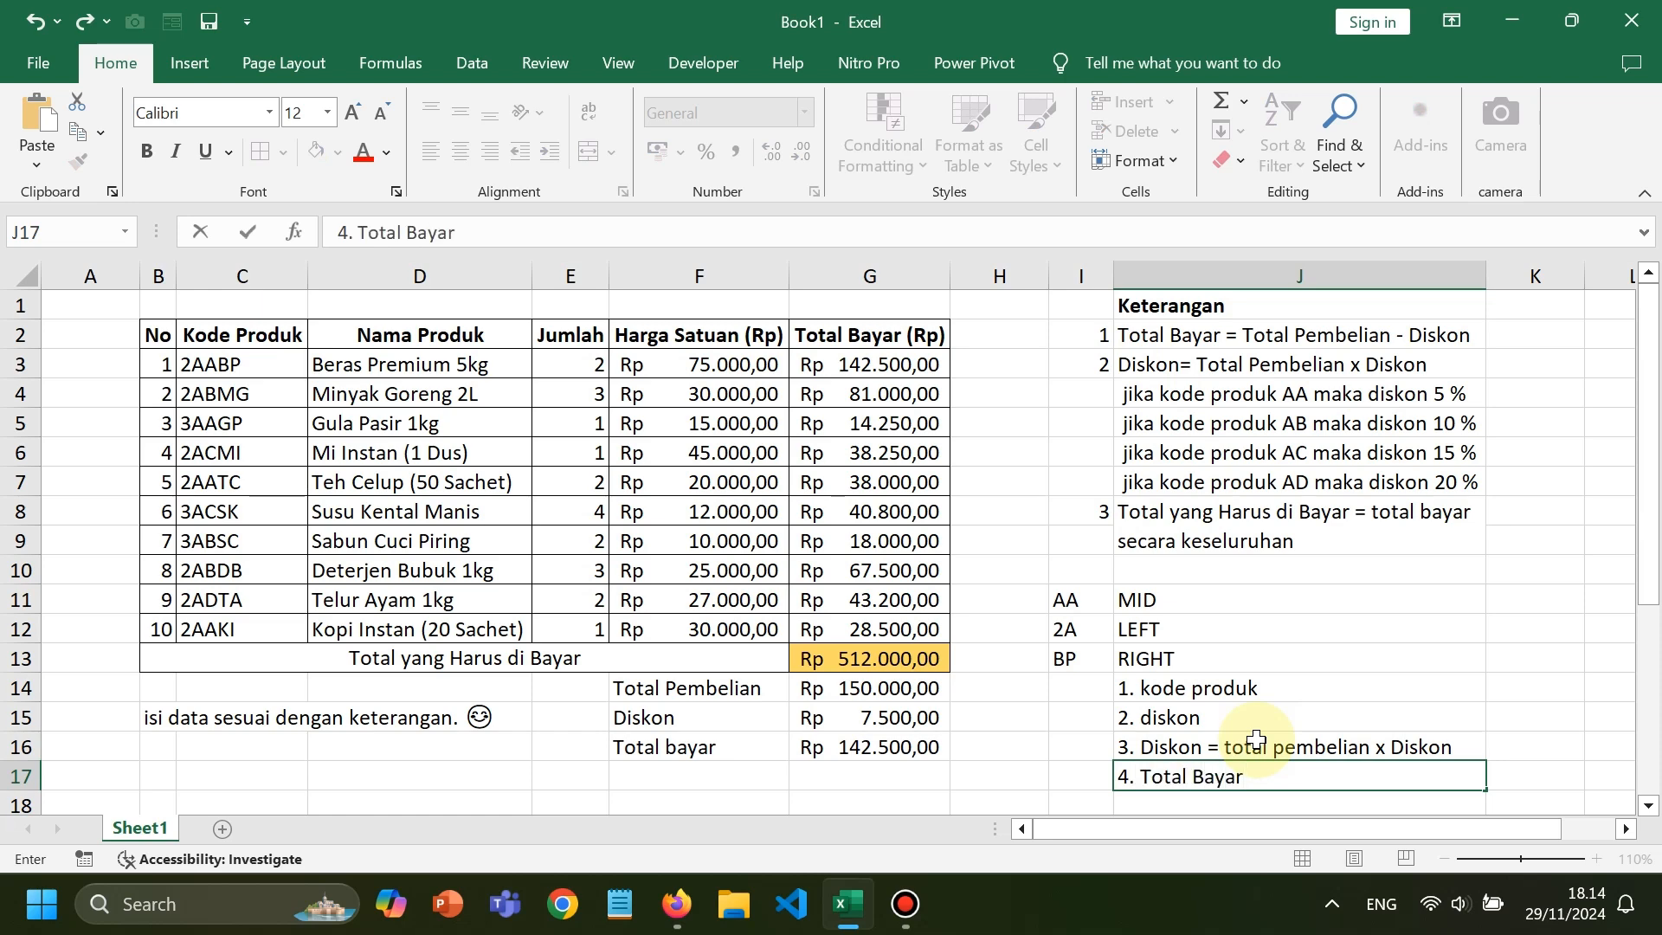
key("Return")
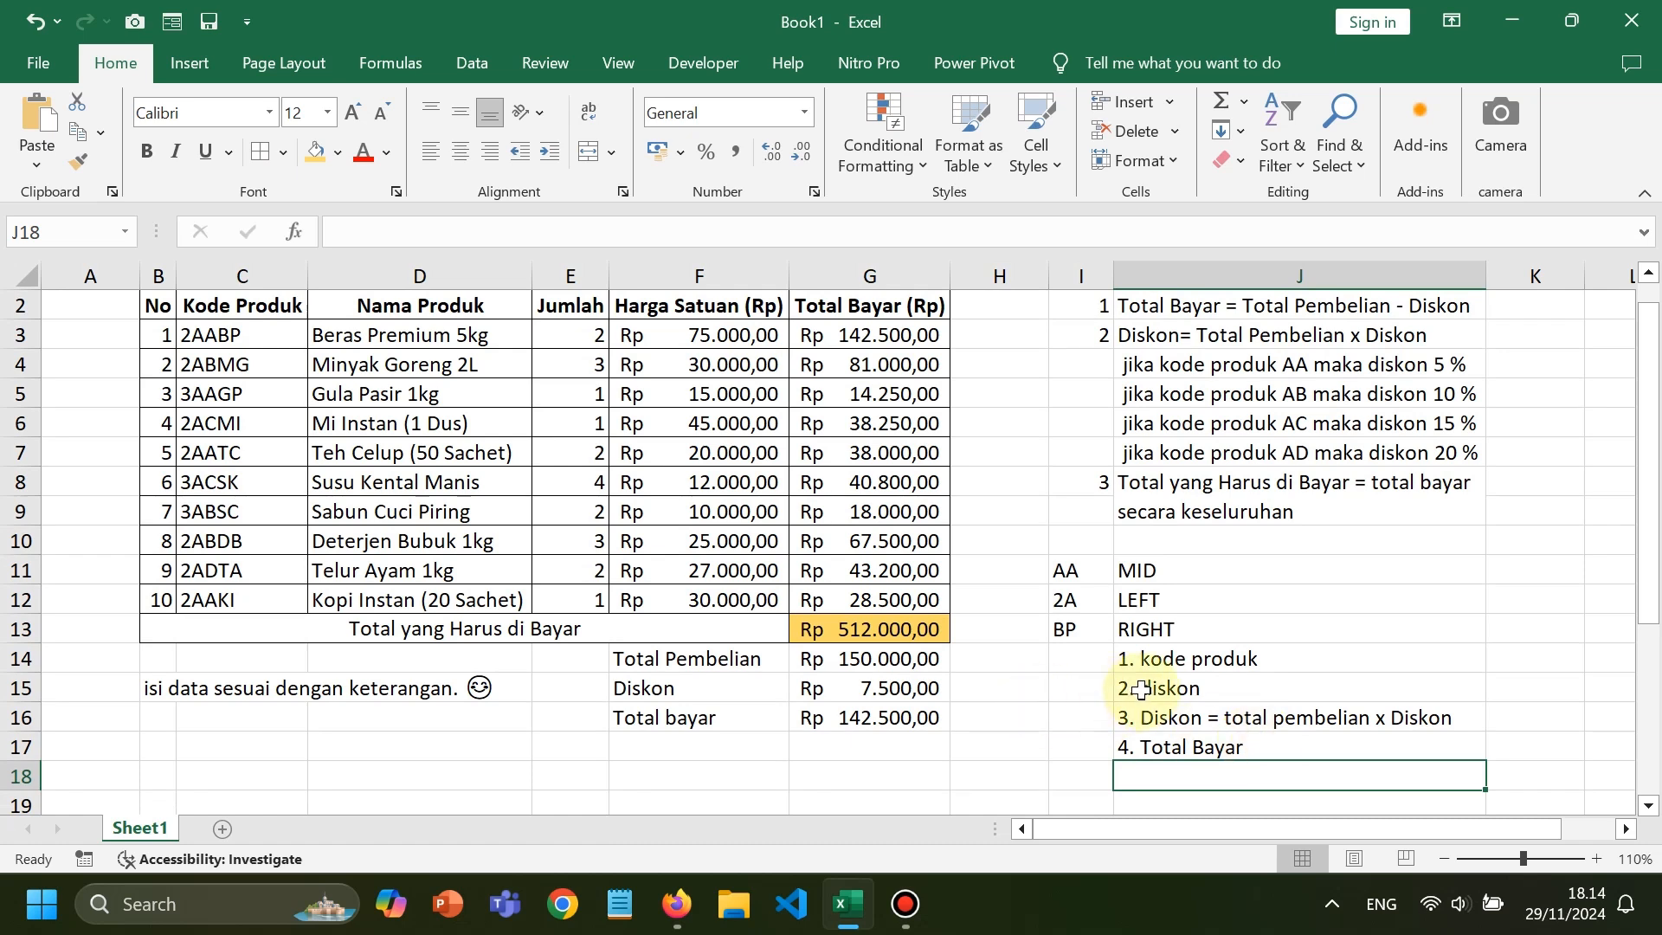
Note the functions used beside the first two points: "mid" in K14 and "if dan mid" in K15
left_click(1517, 658)
type("mid")
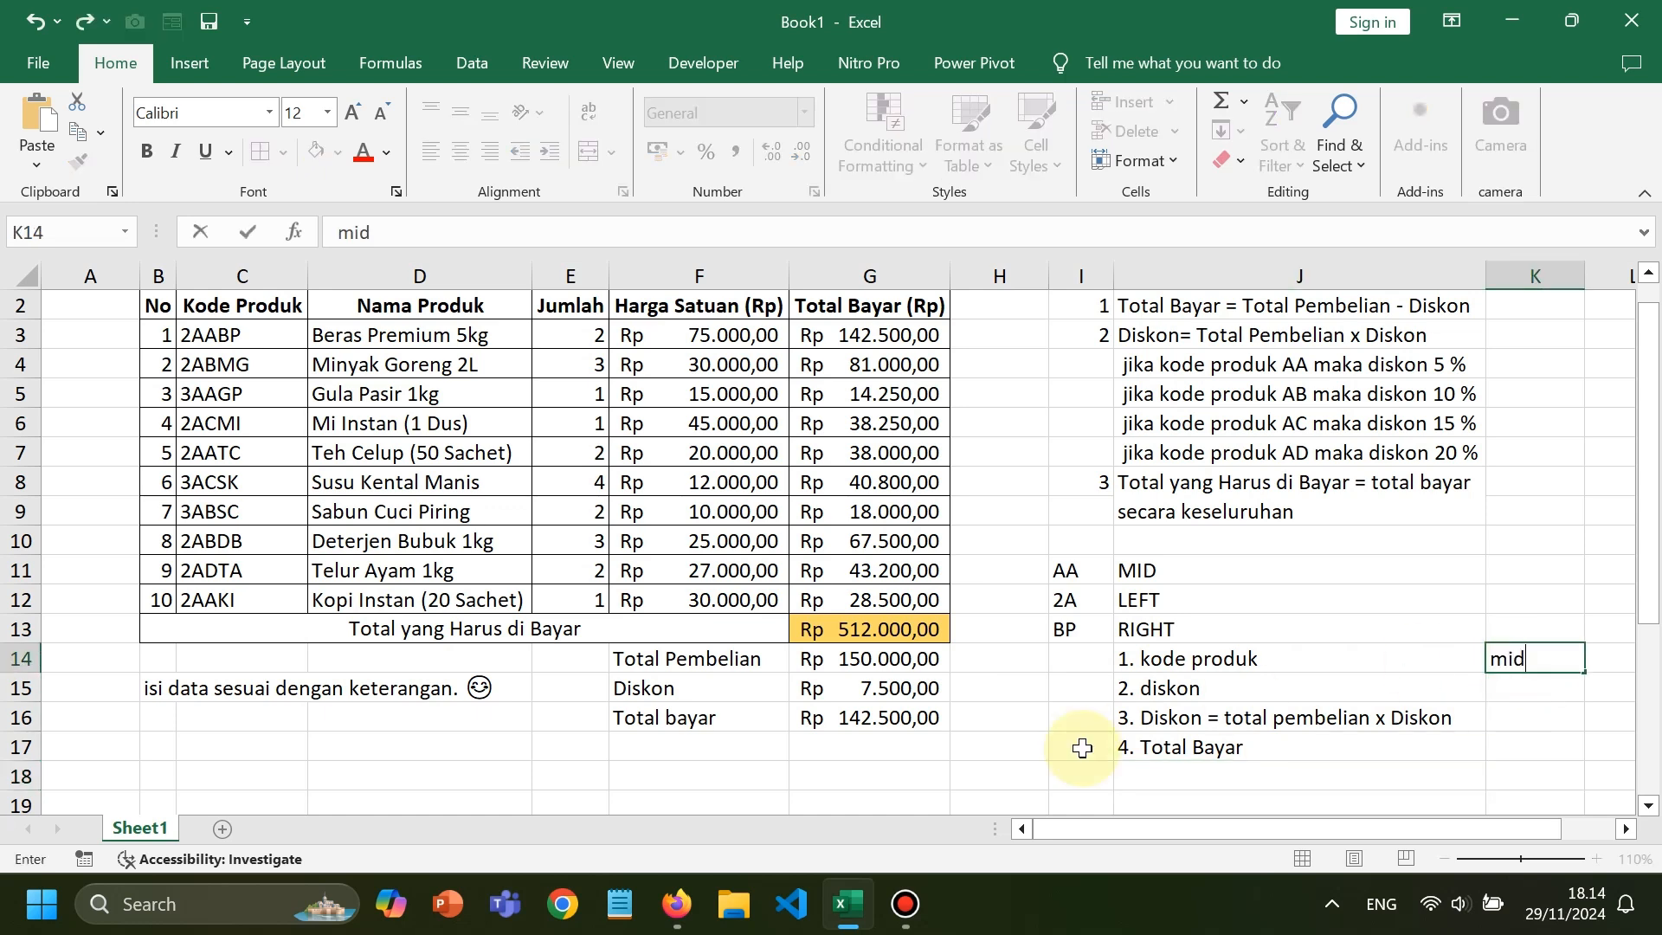
key("Return")
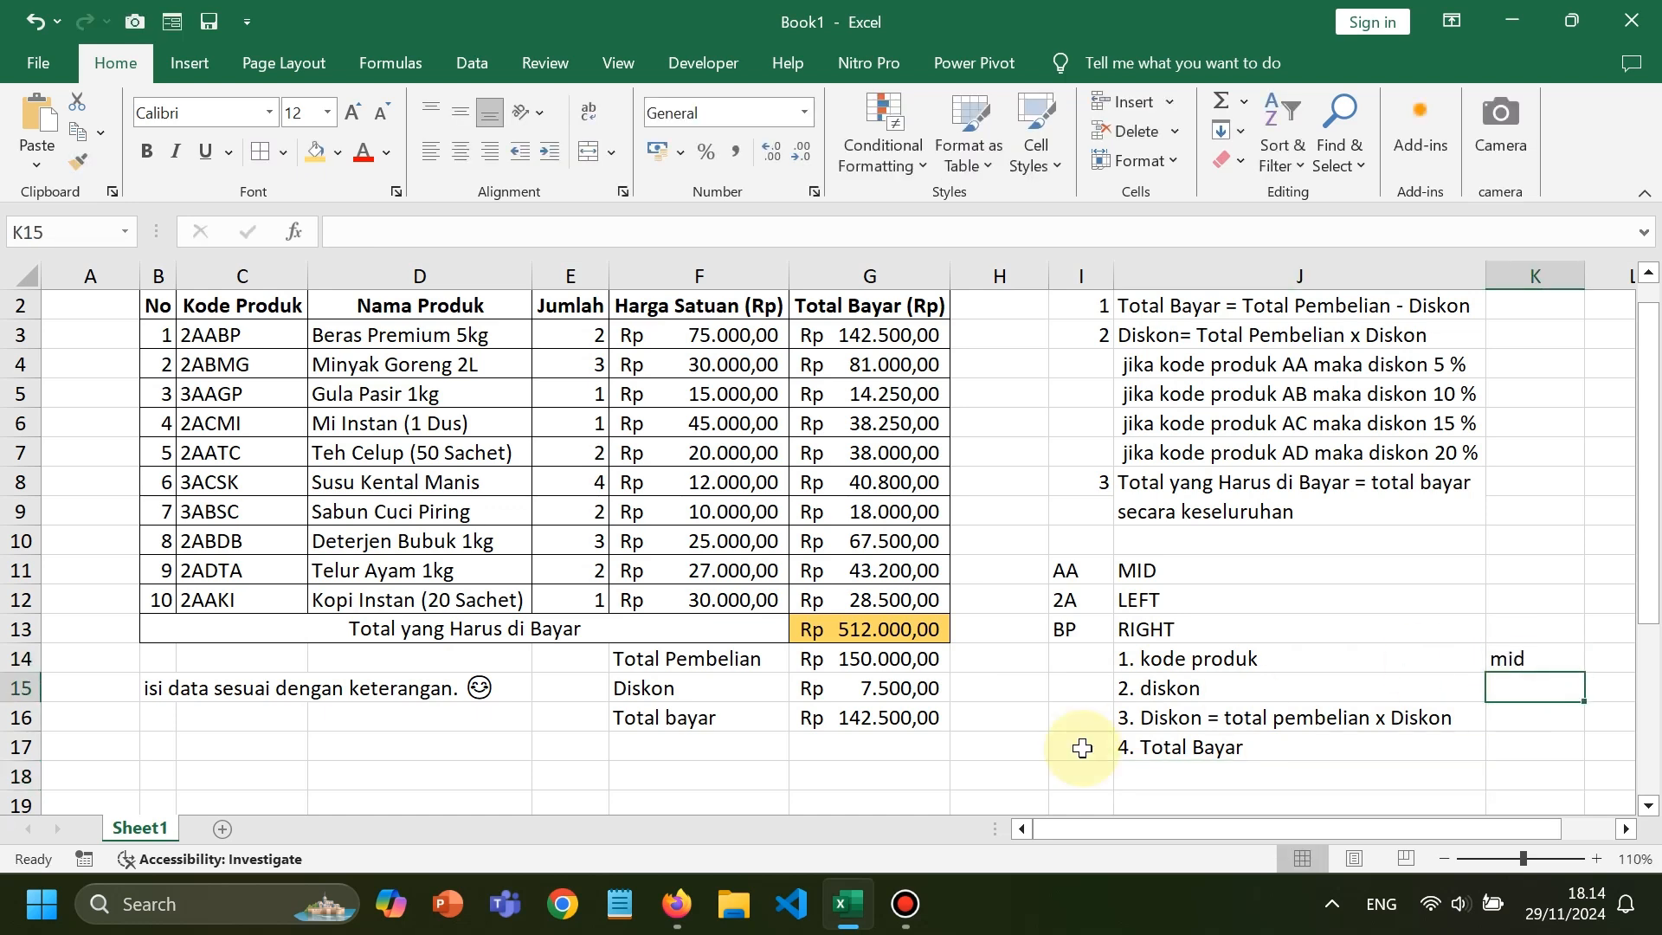
type("mid dan")
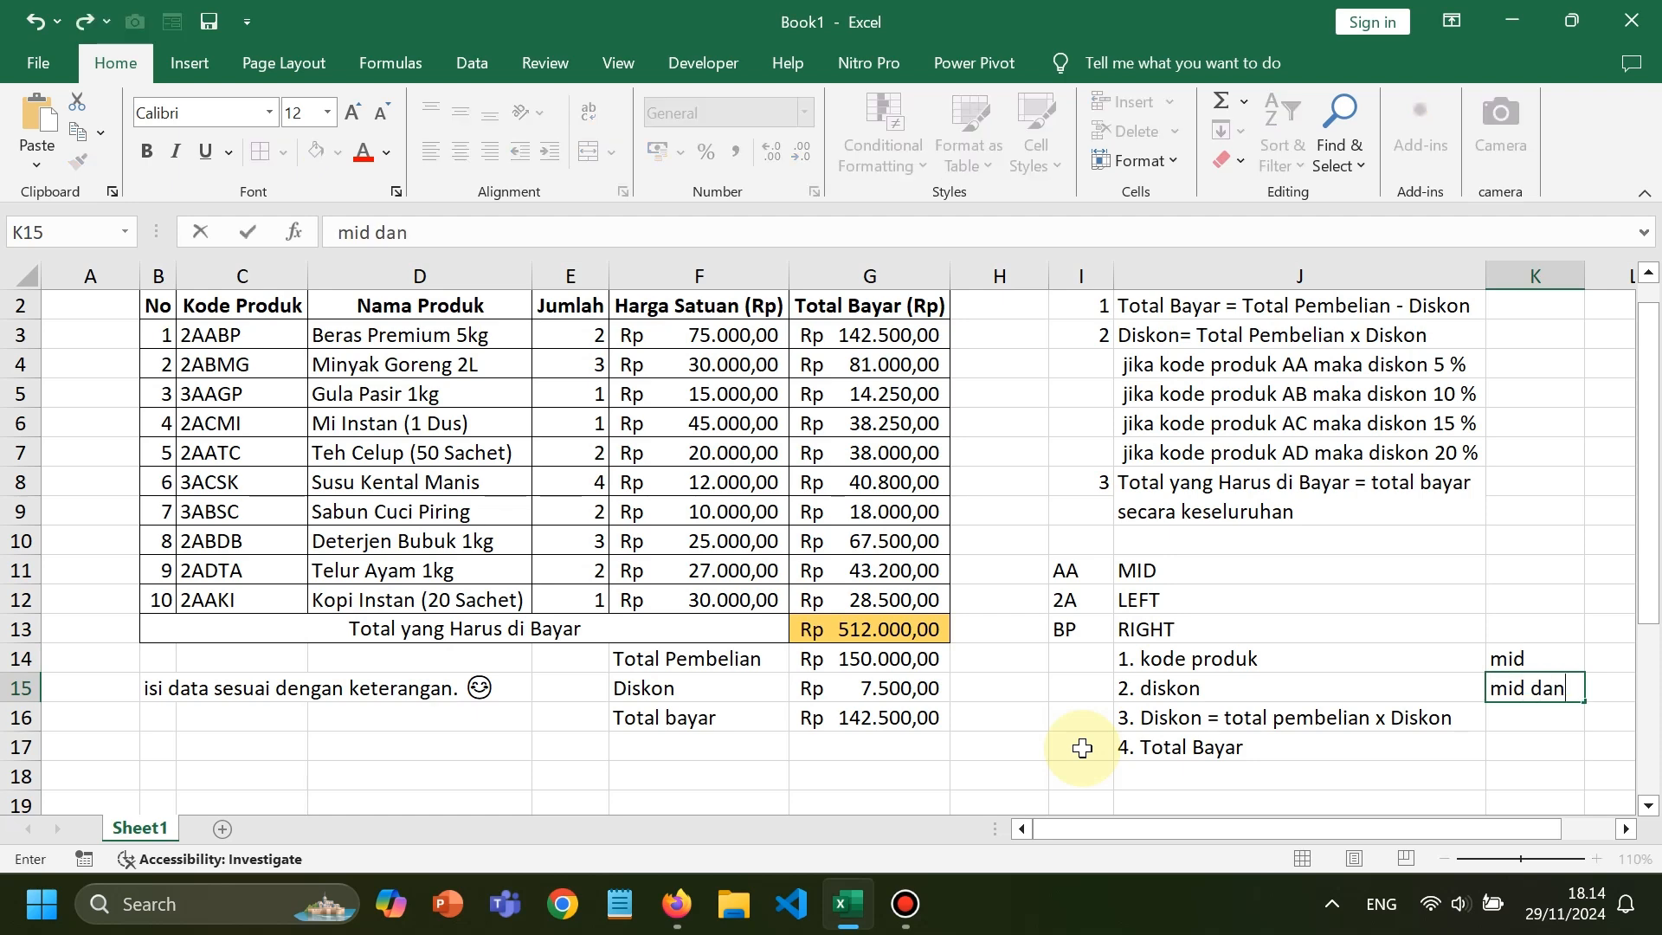
key("BackSpace")
key("BackSpace")
key("BackSpace")
key("BackSpace")
key("BackSpace")
key("BackSpace")
key("BackSpace")
type("if dan mid")
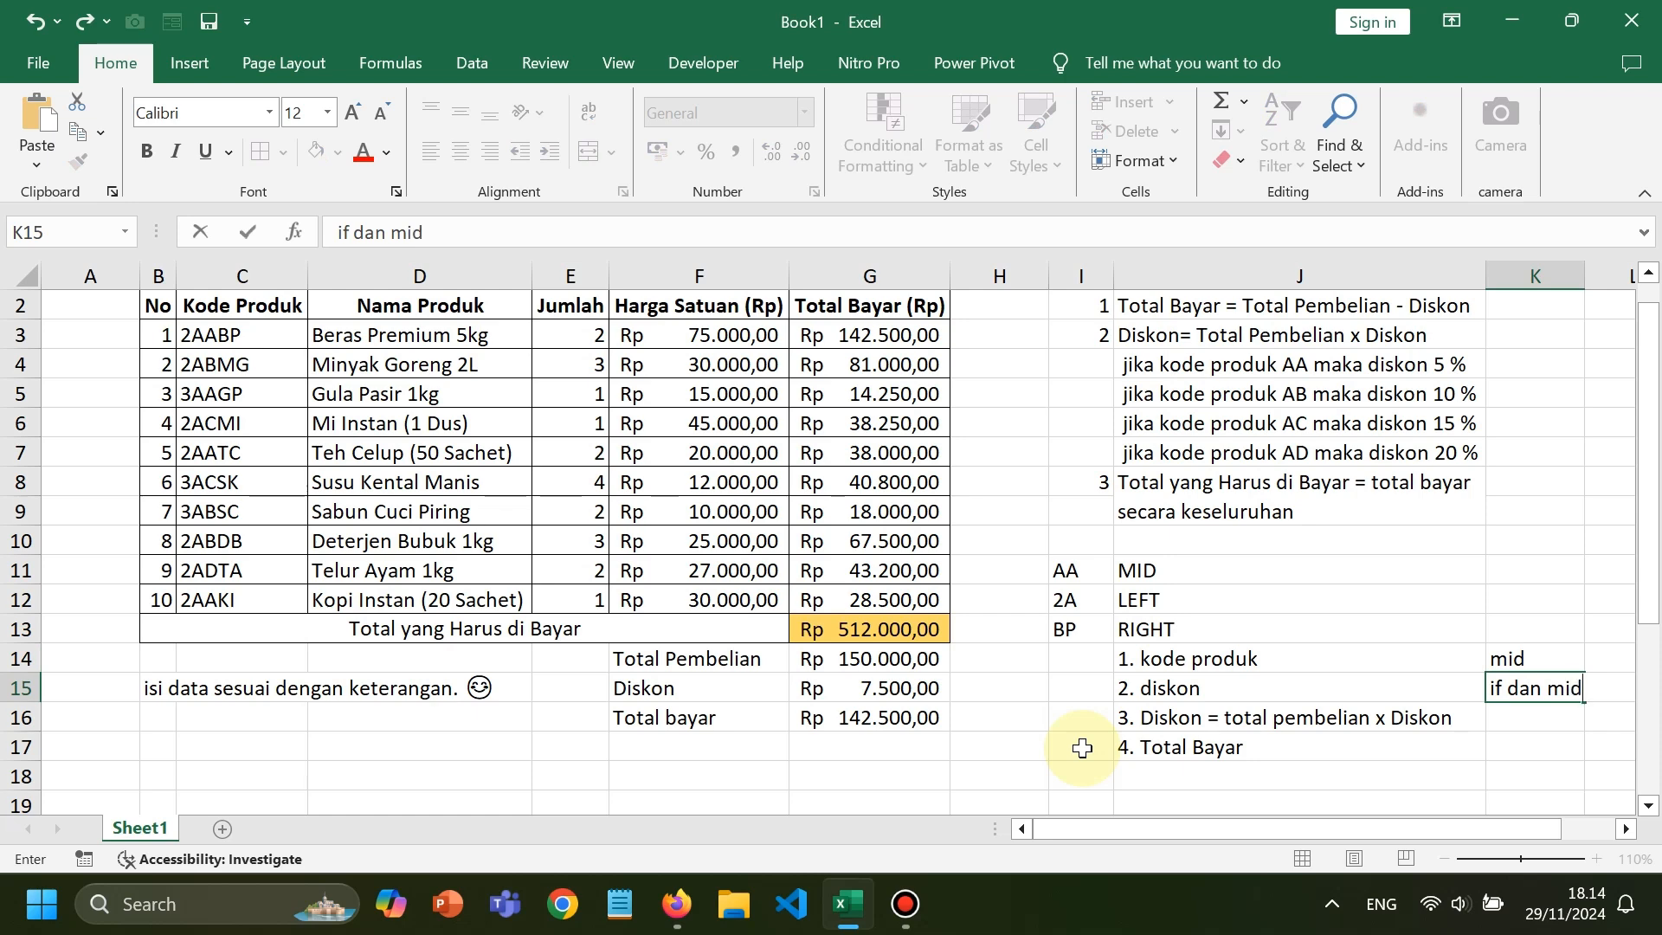
key("Return")
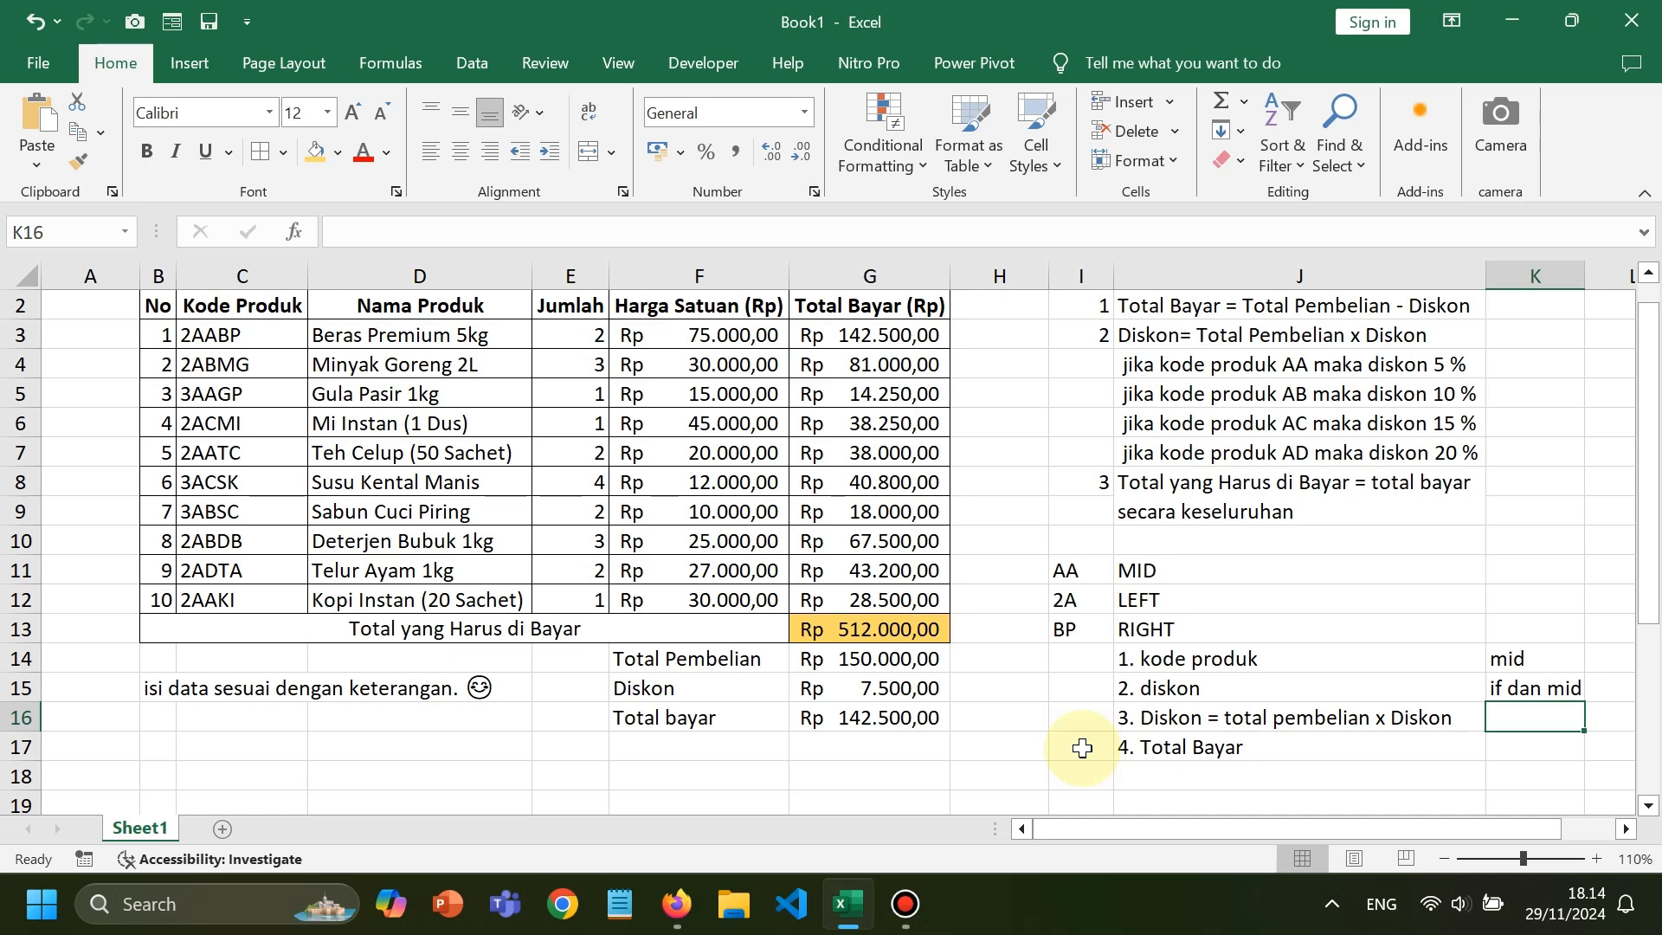
Enter "oprt" in K16 and K17 beside the Diskon and Total Bayar notes
type("oprt")
key("Return")
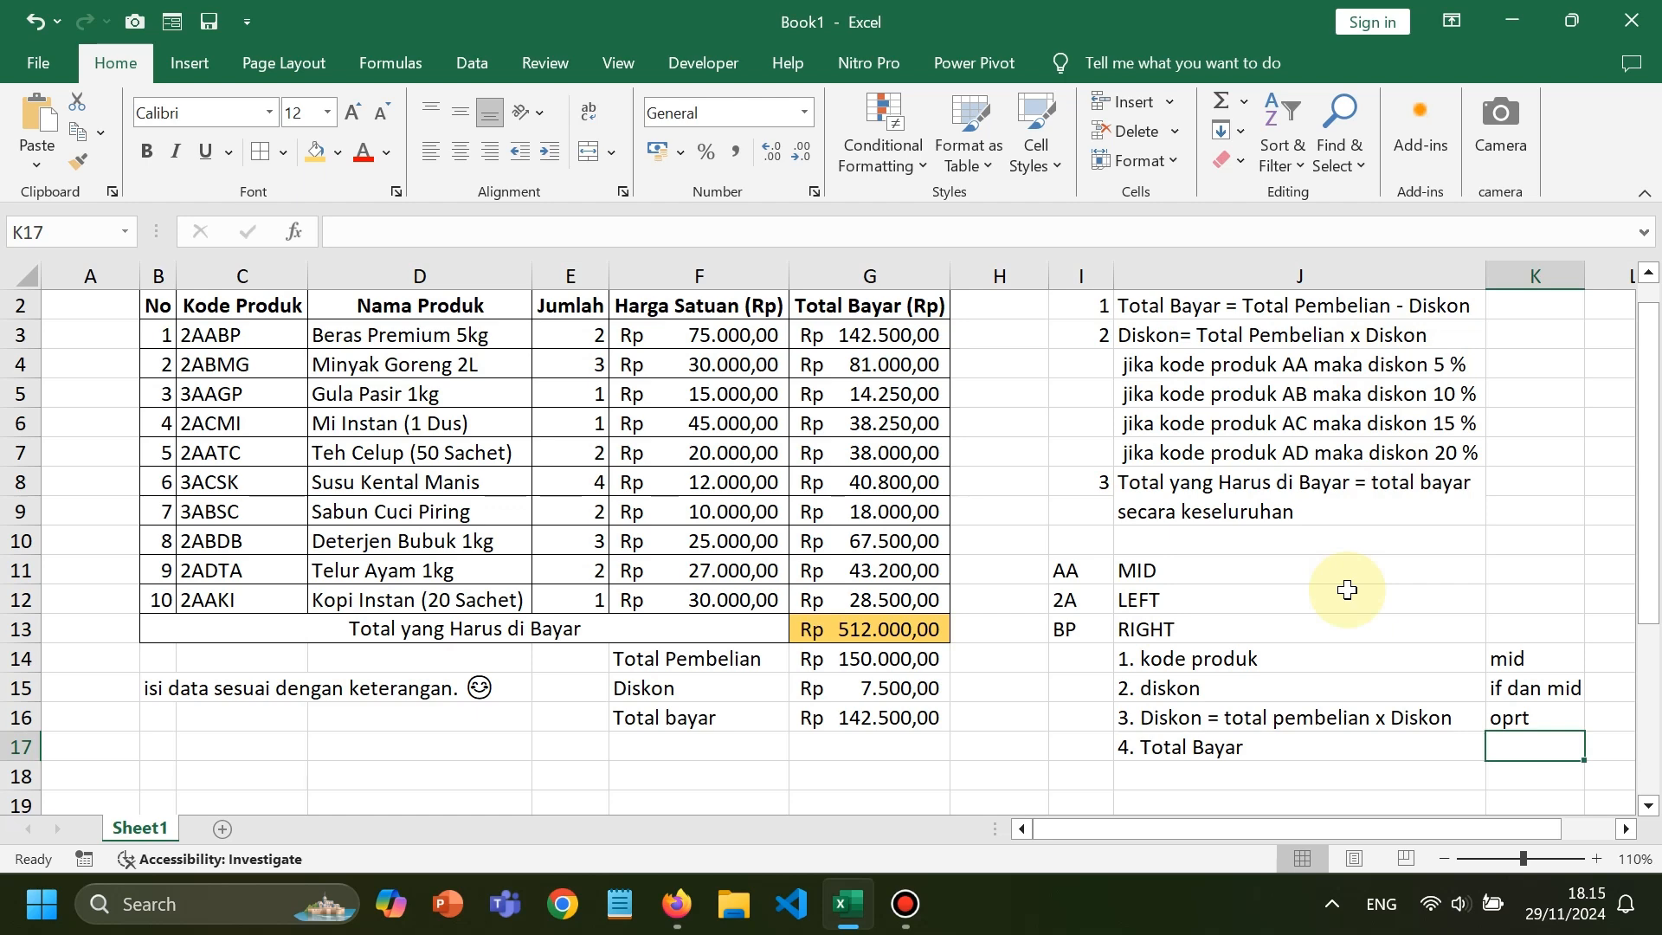
type("oprt")
key("Return")
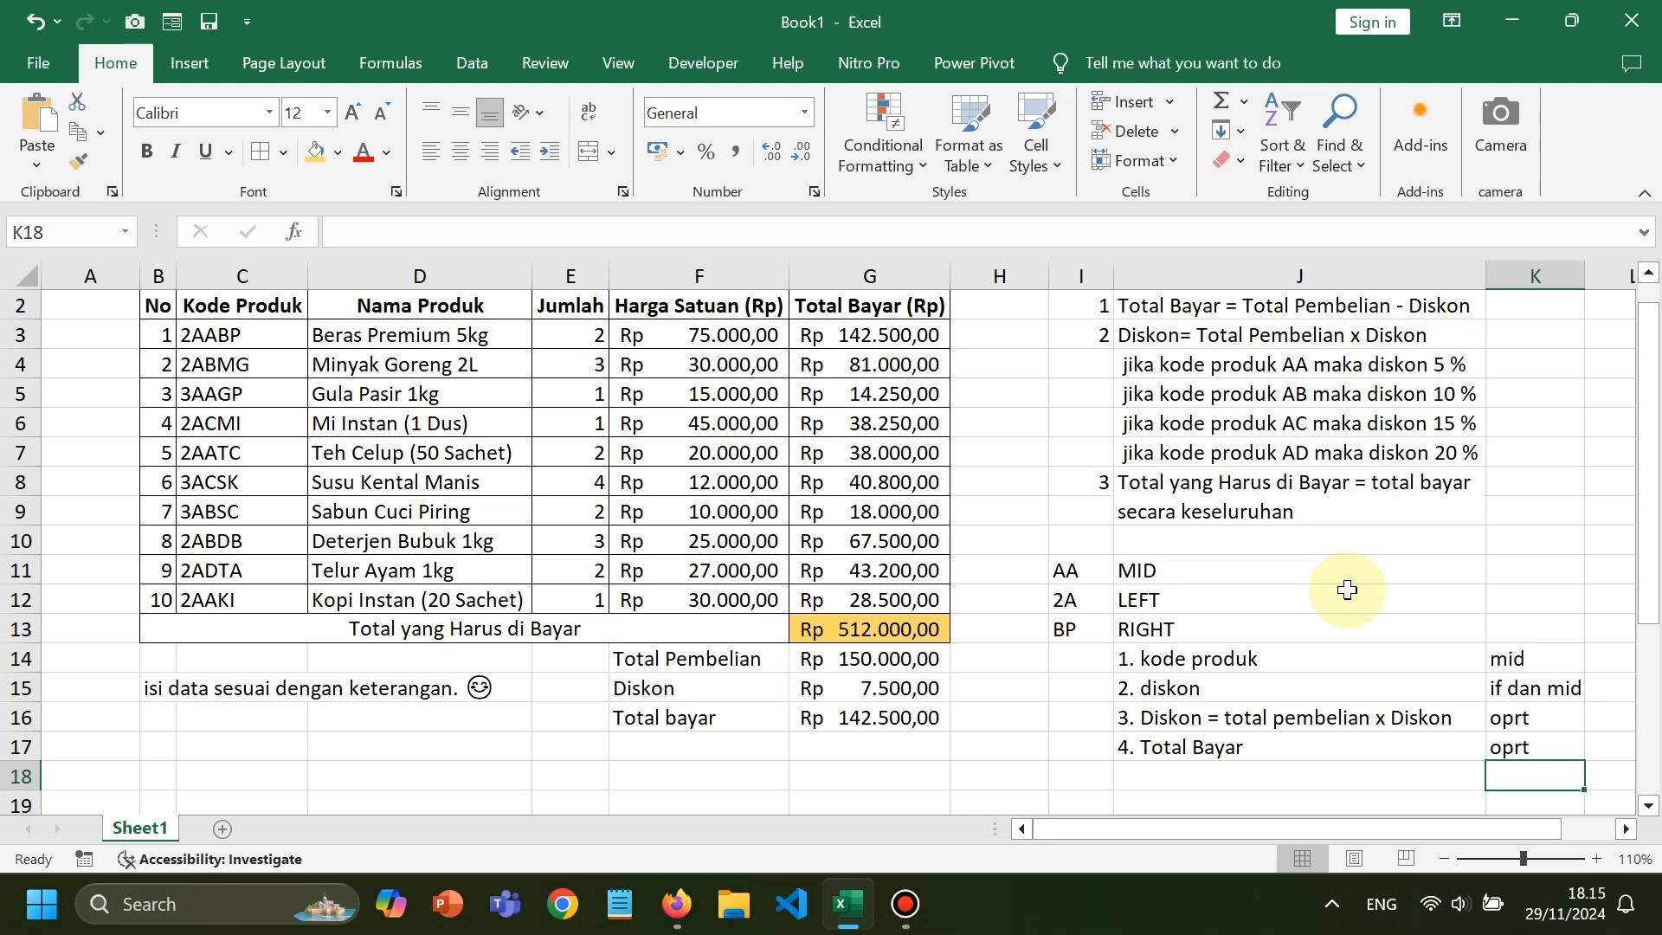
Enter the heading "Tahapan" in K13 and replace RIGHT in J13 with "tahapan"
left_click(1511, 627)
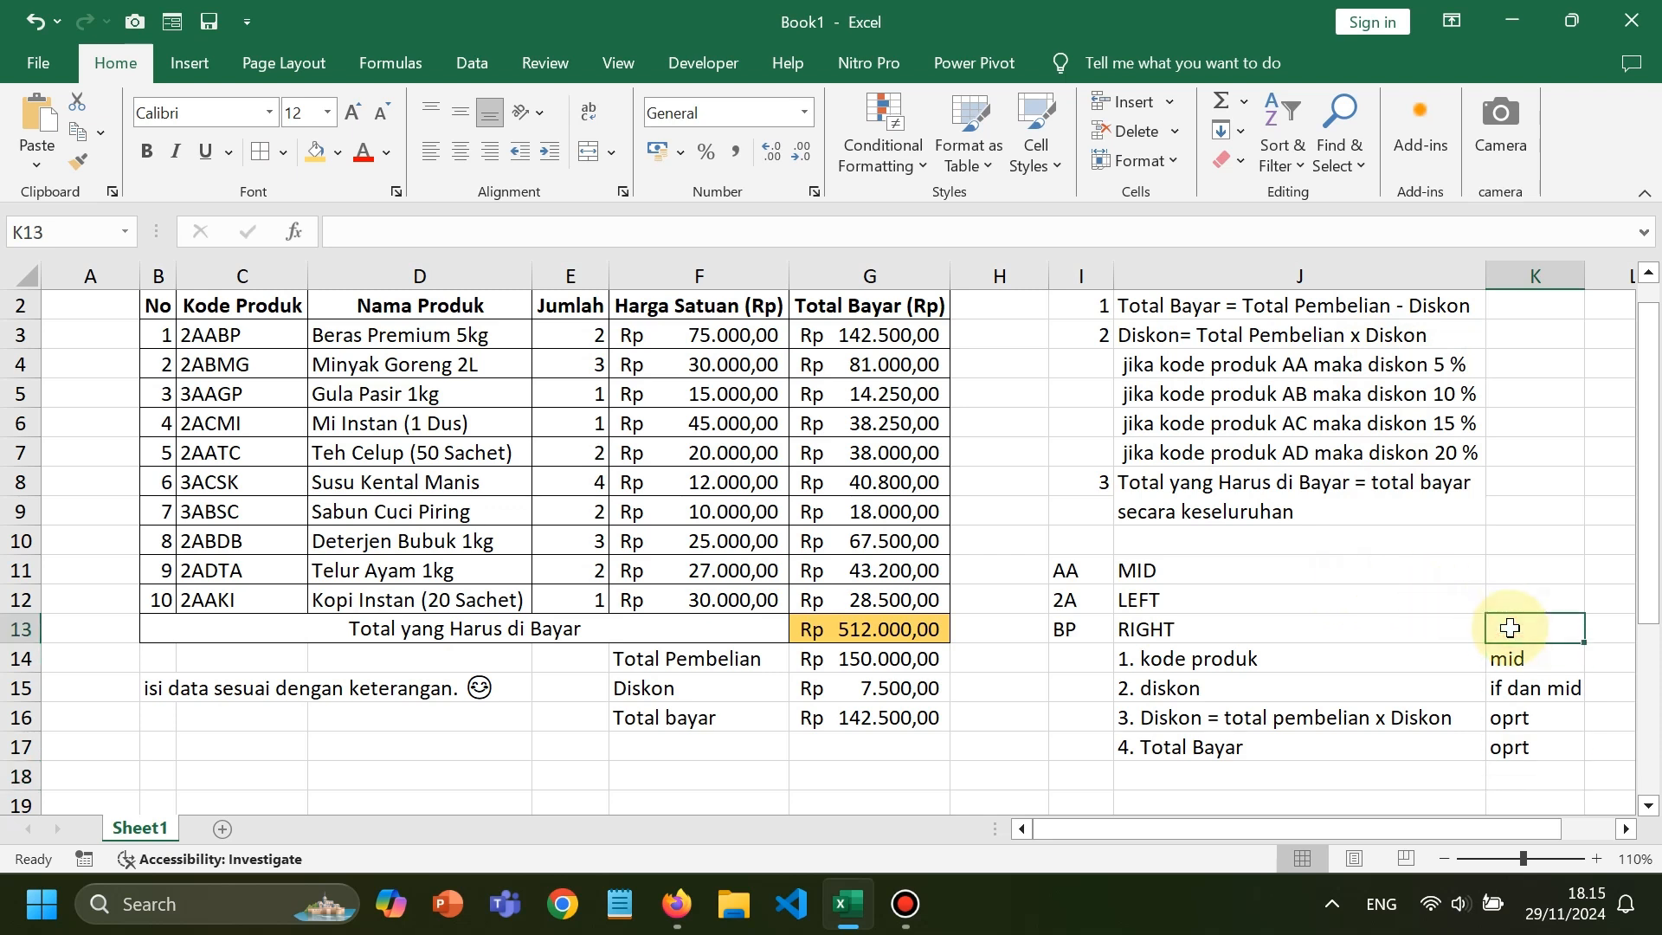
type("Tahapan")
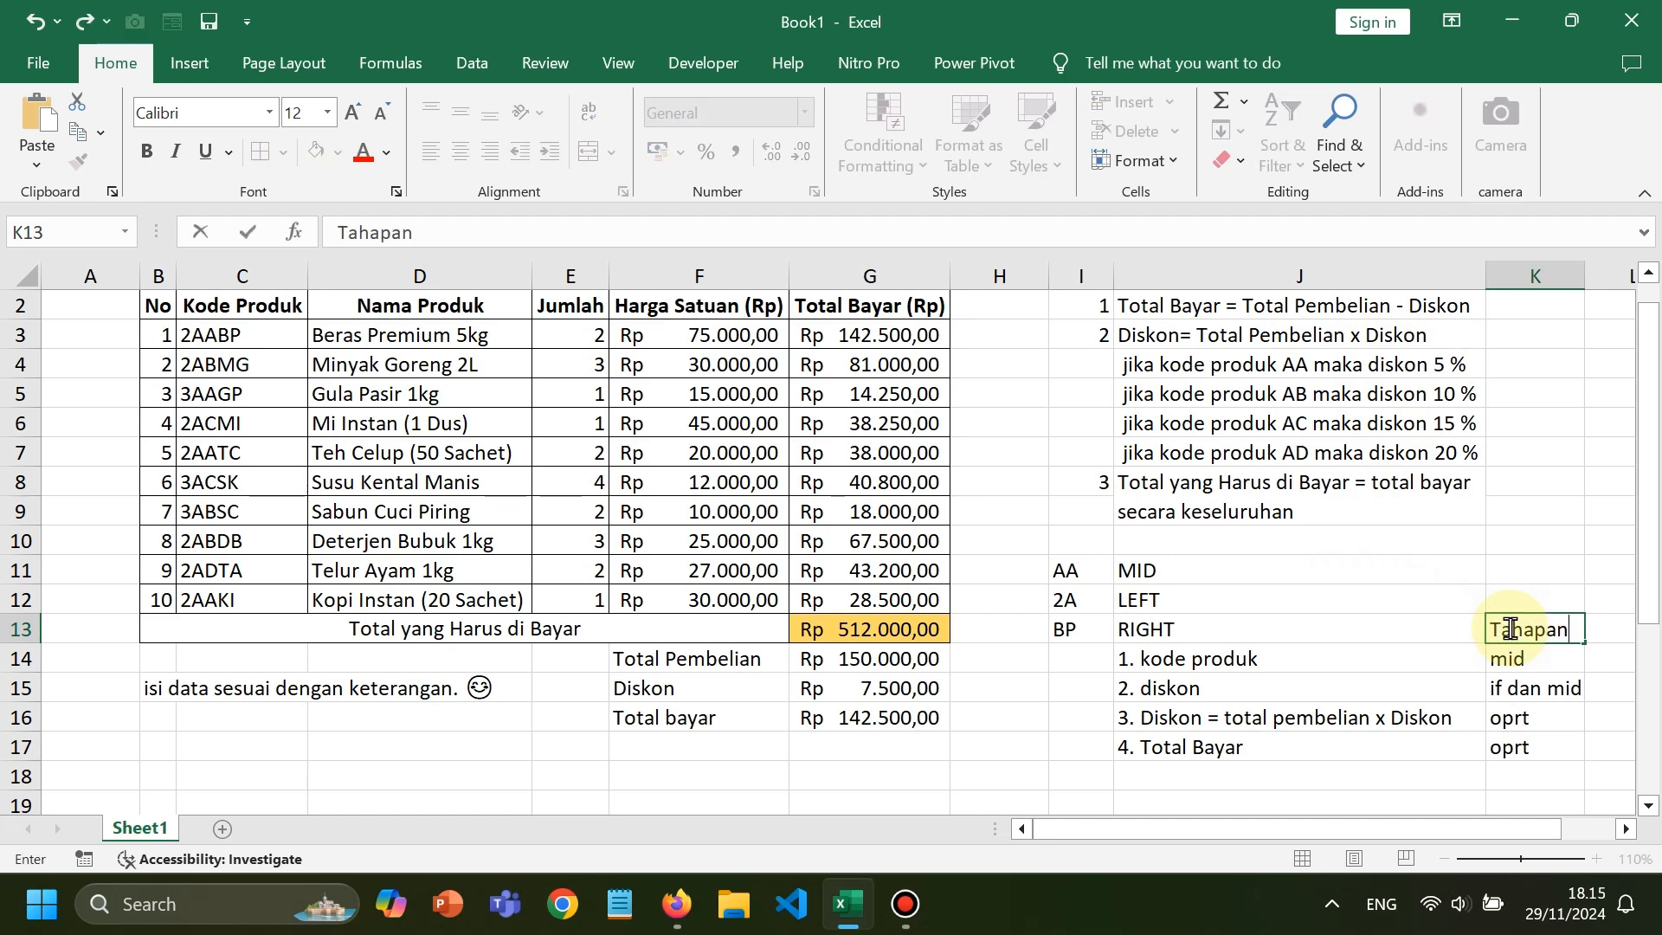
key("Left")
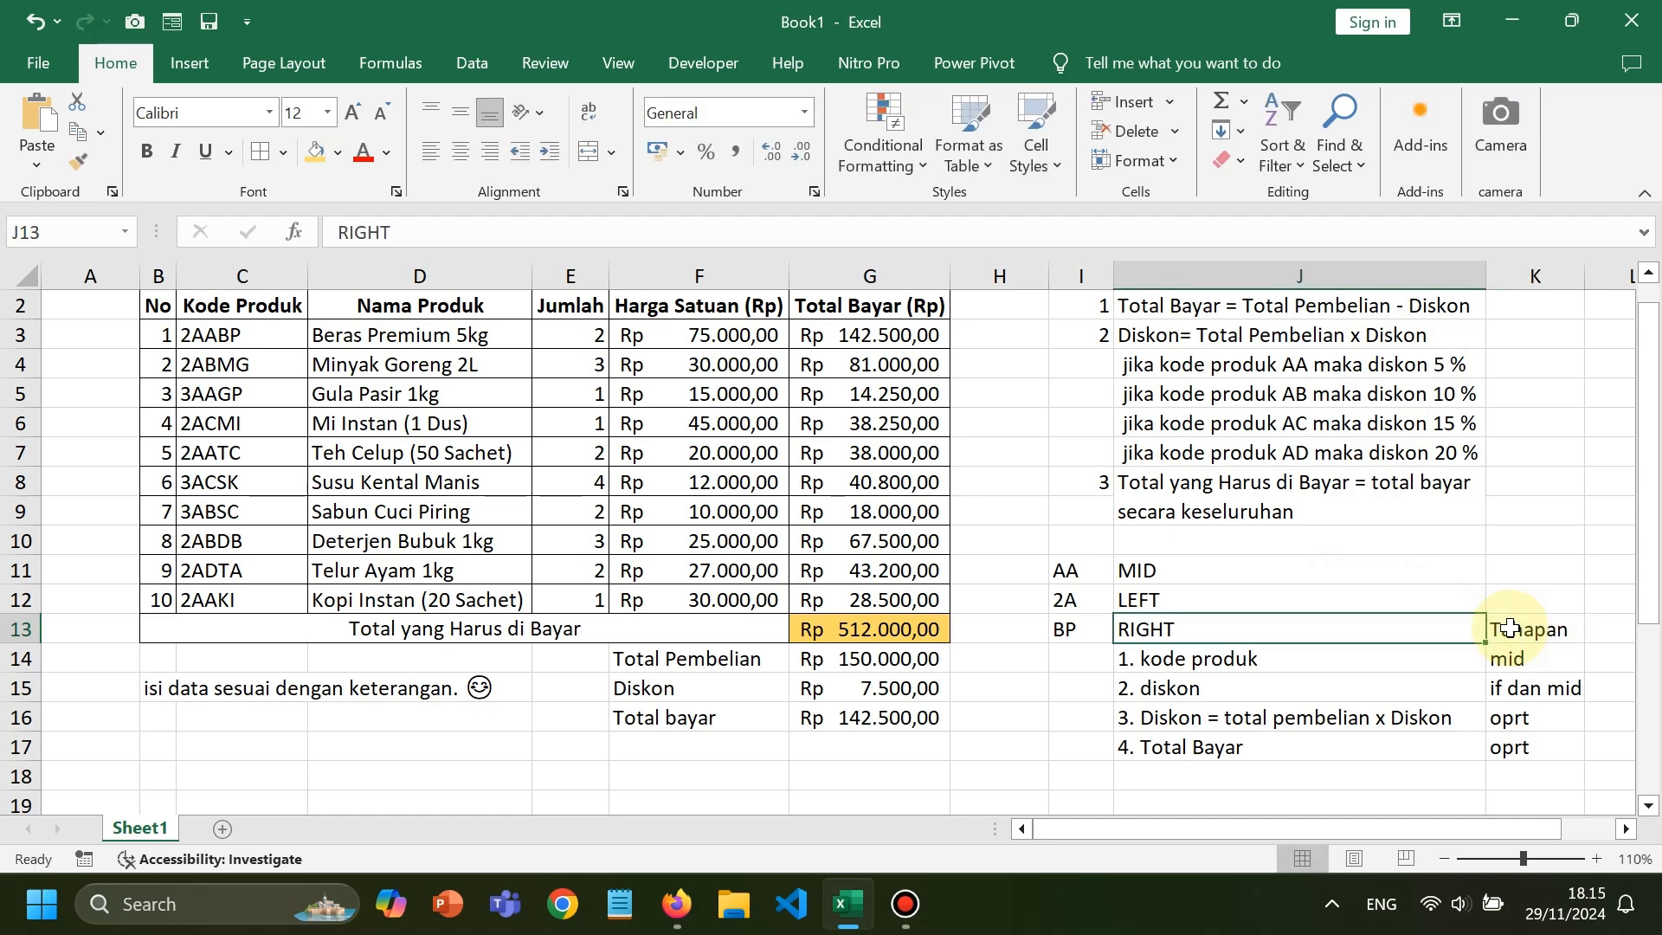
type("tajh")
key("BackSpace")
key("BackSpace")
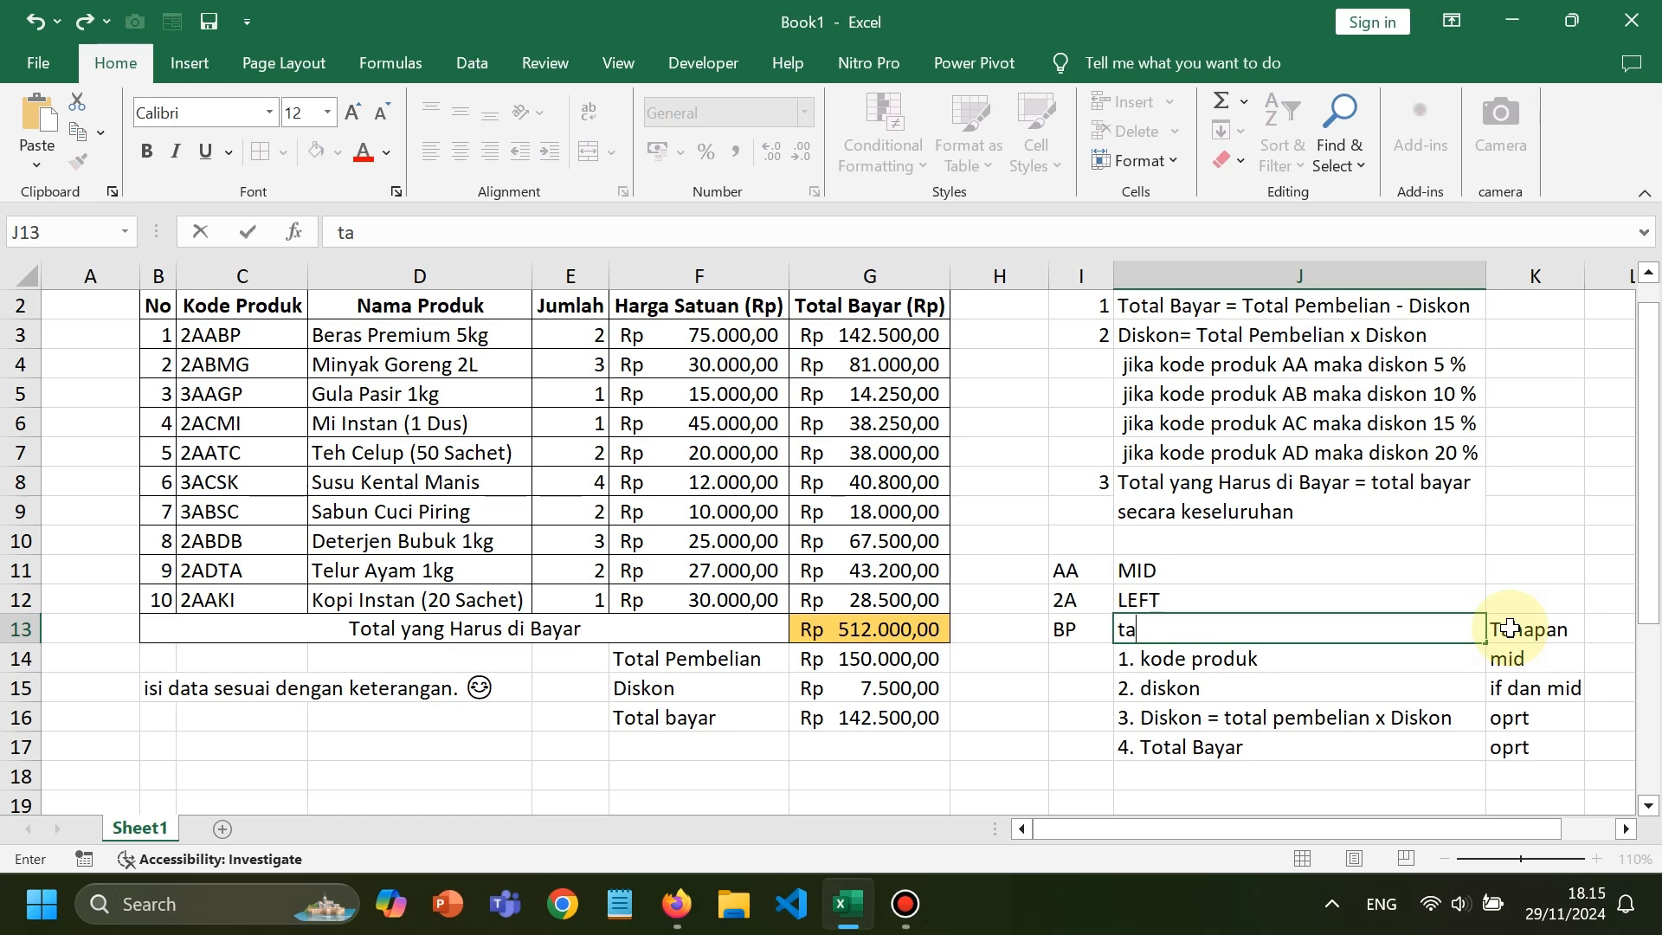
type("hapan")
key("Return")
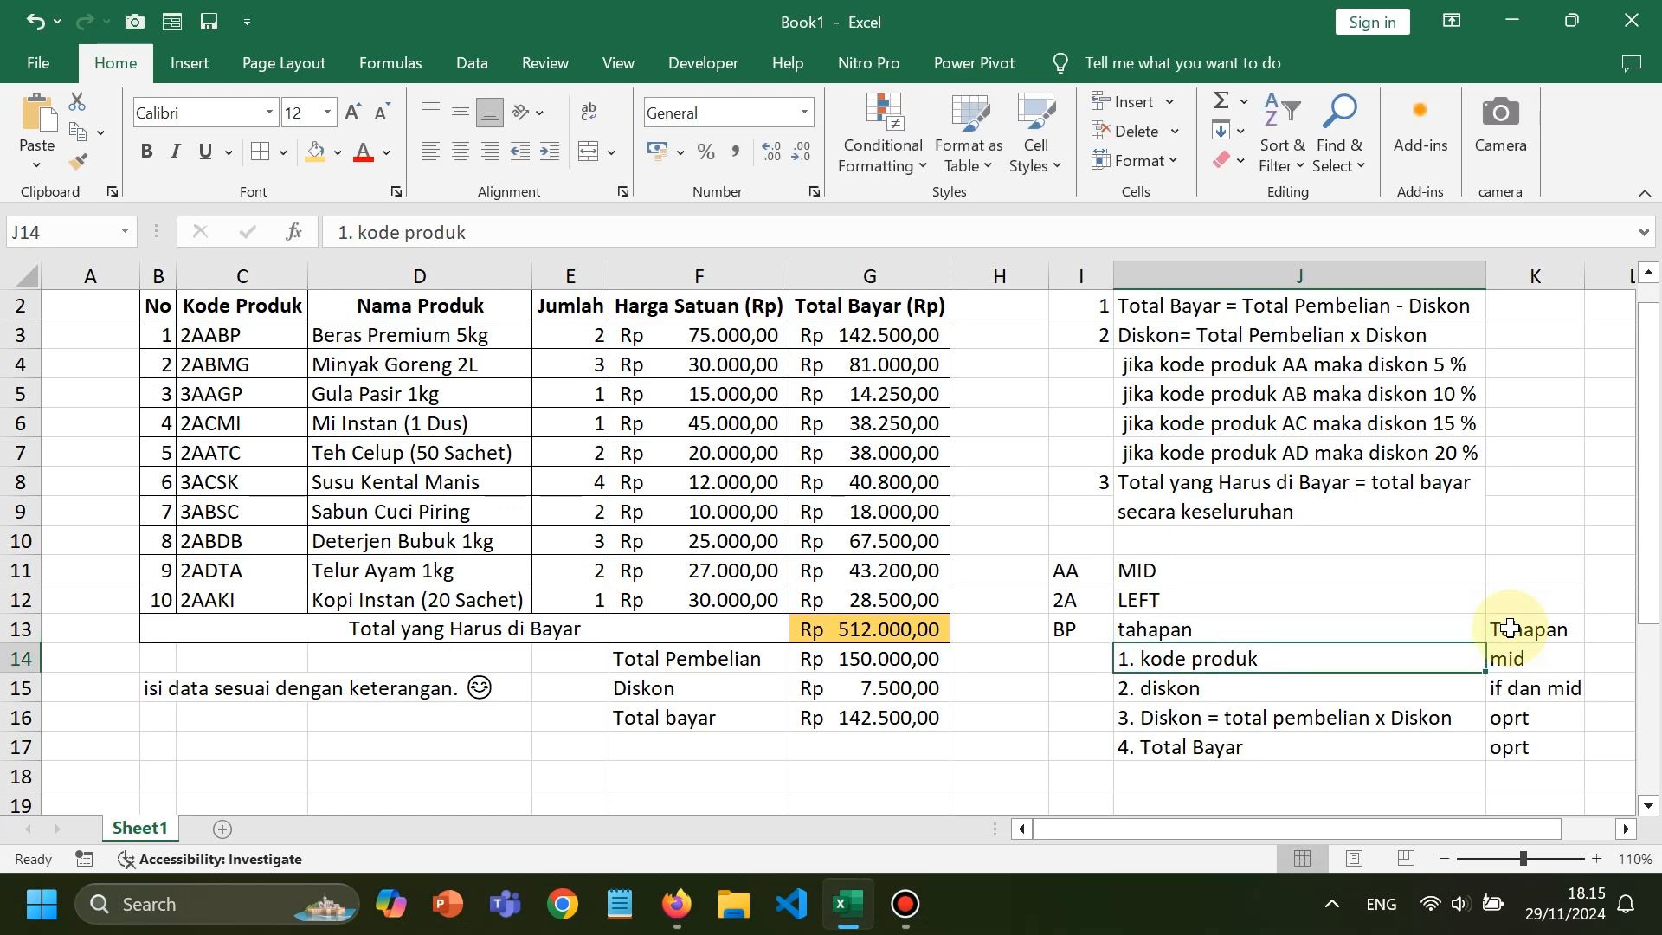
left_click(999, 695)
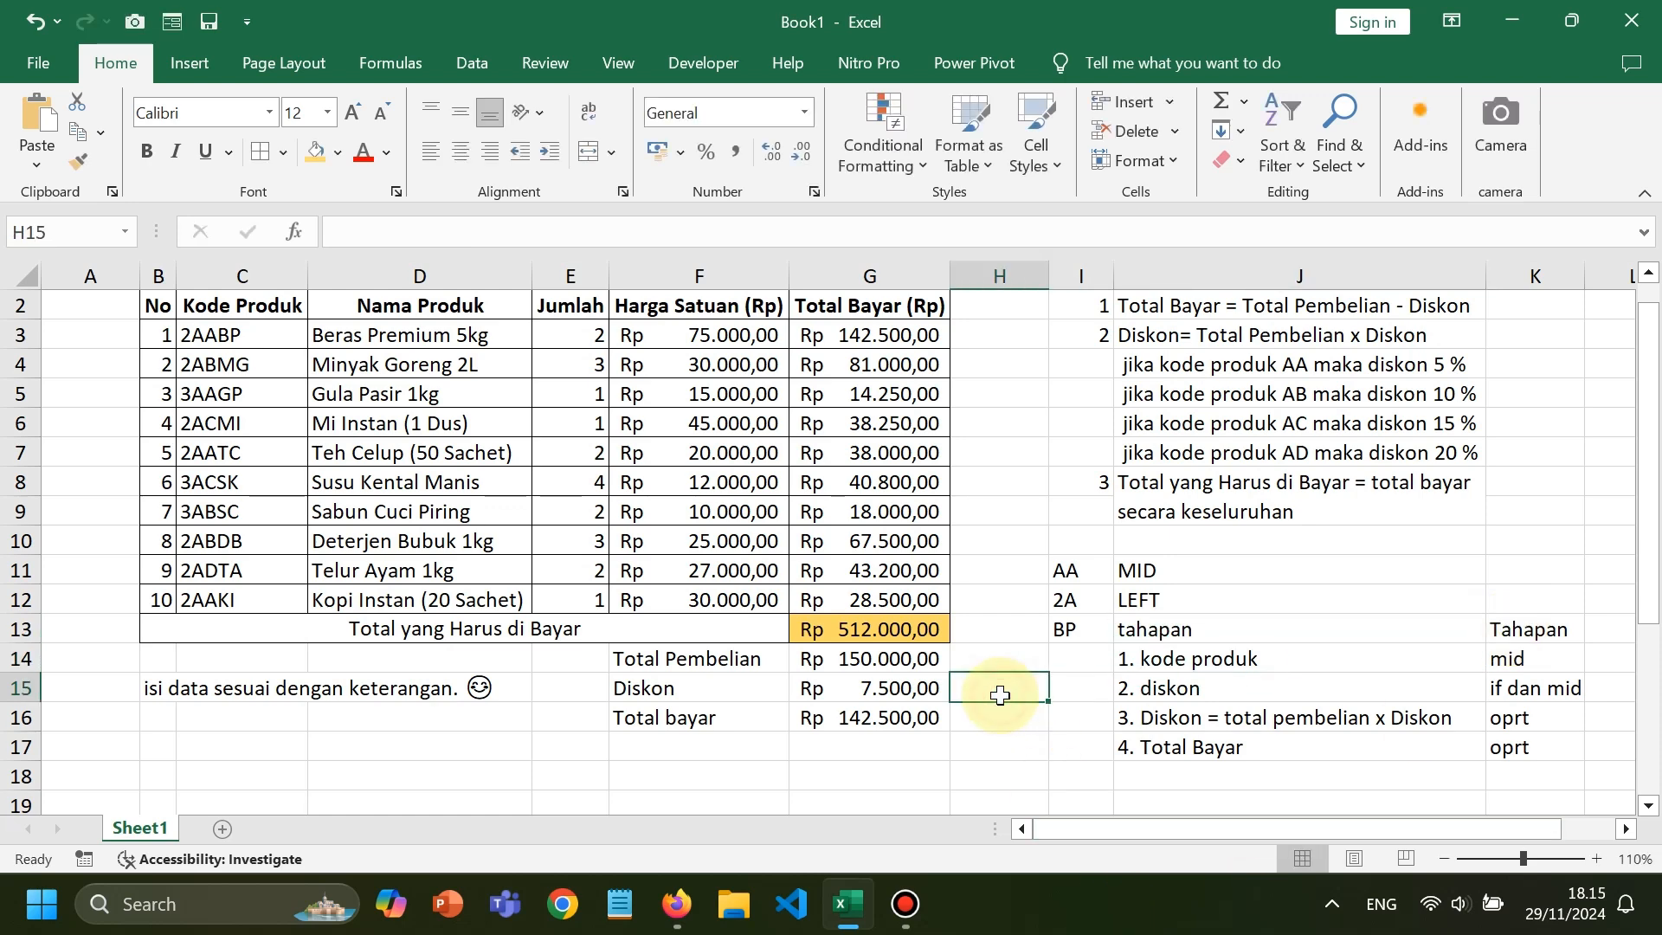